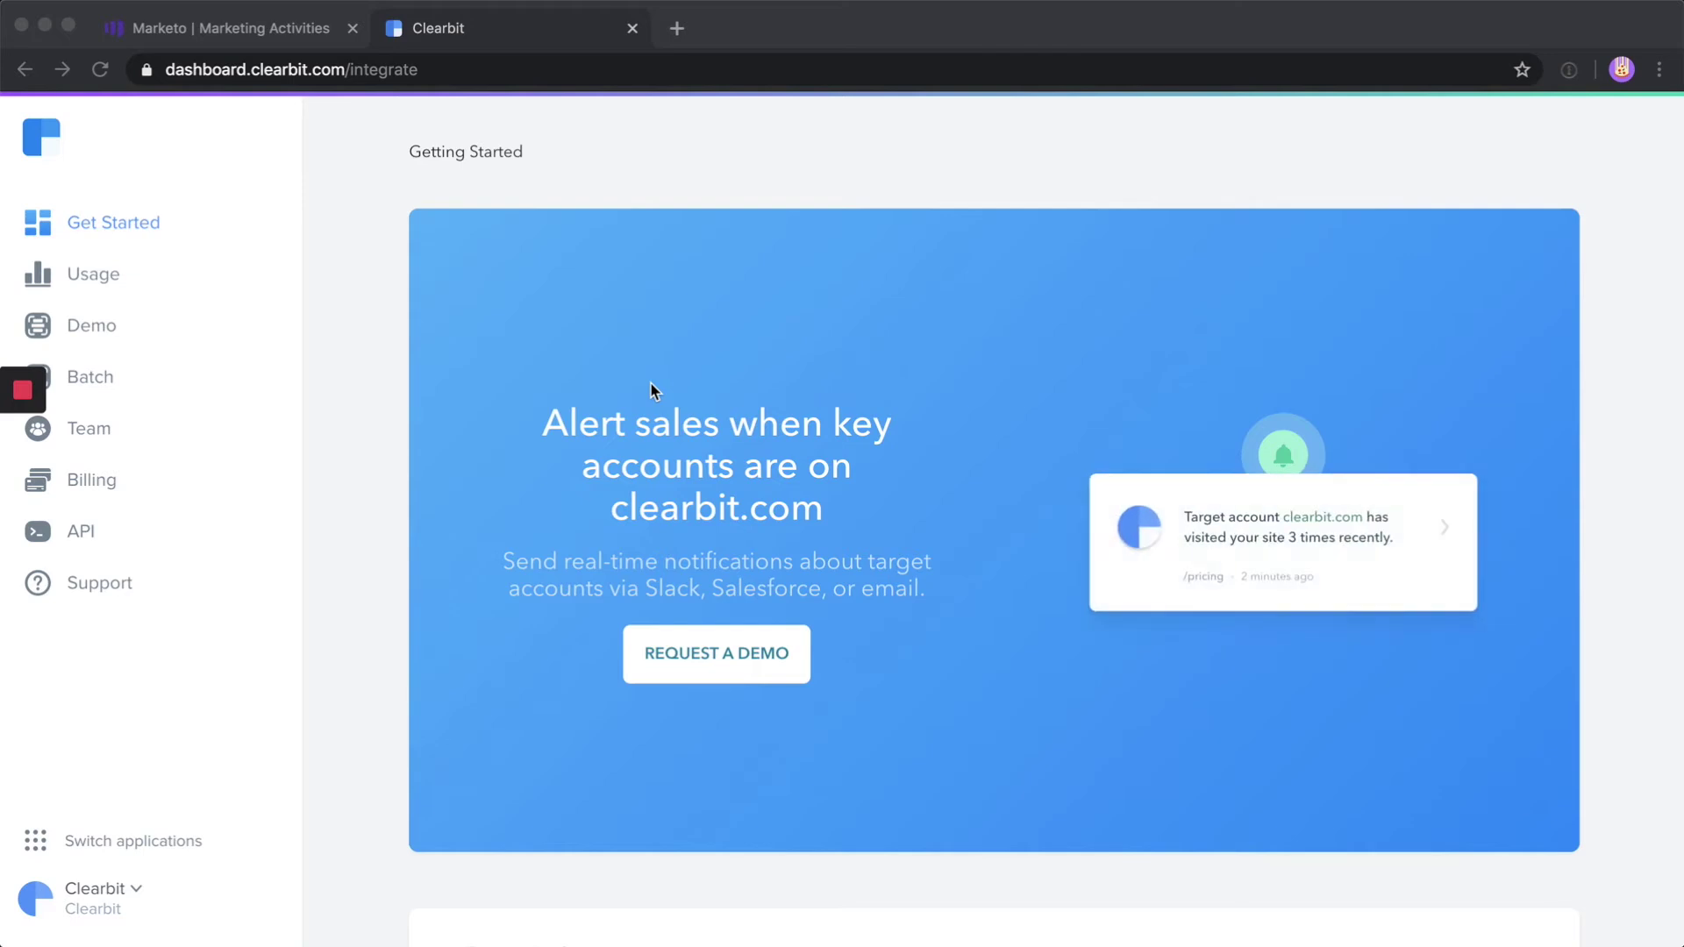
# Open the Clearbit for Marketo site at marketo.clearbit
pyautogui.click(76, 852)
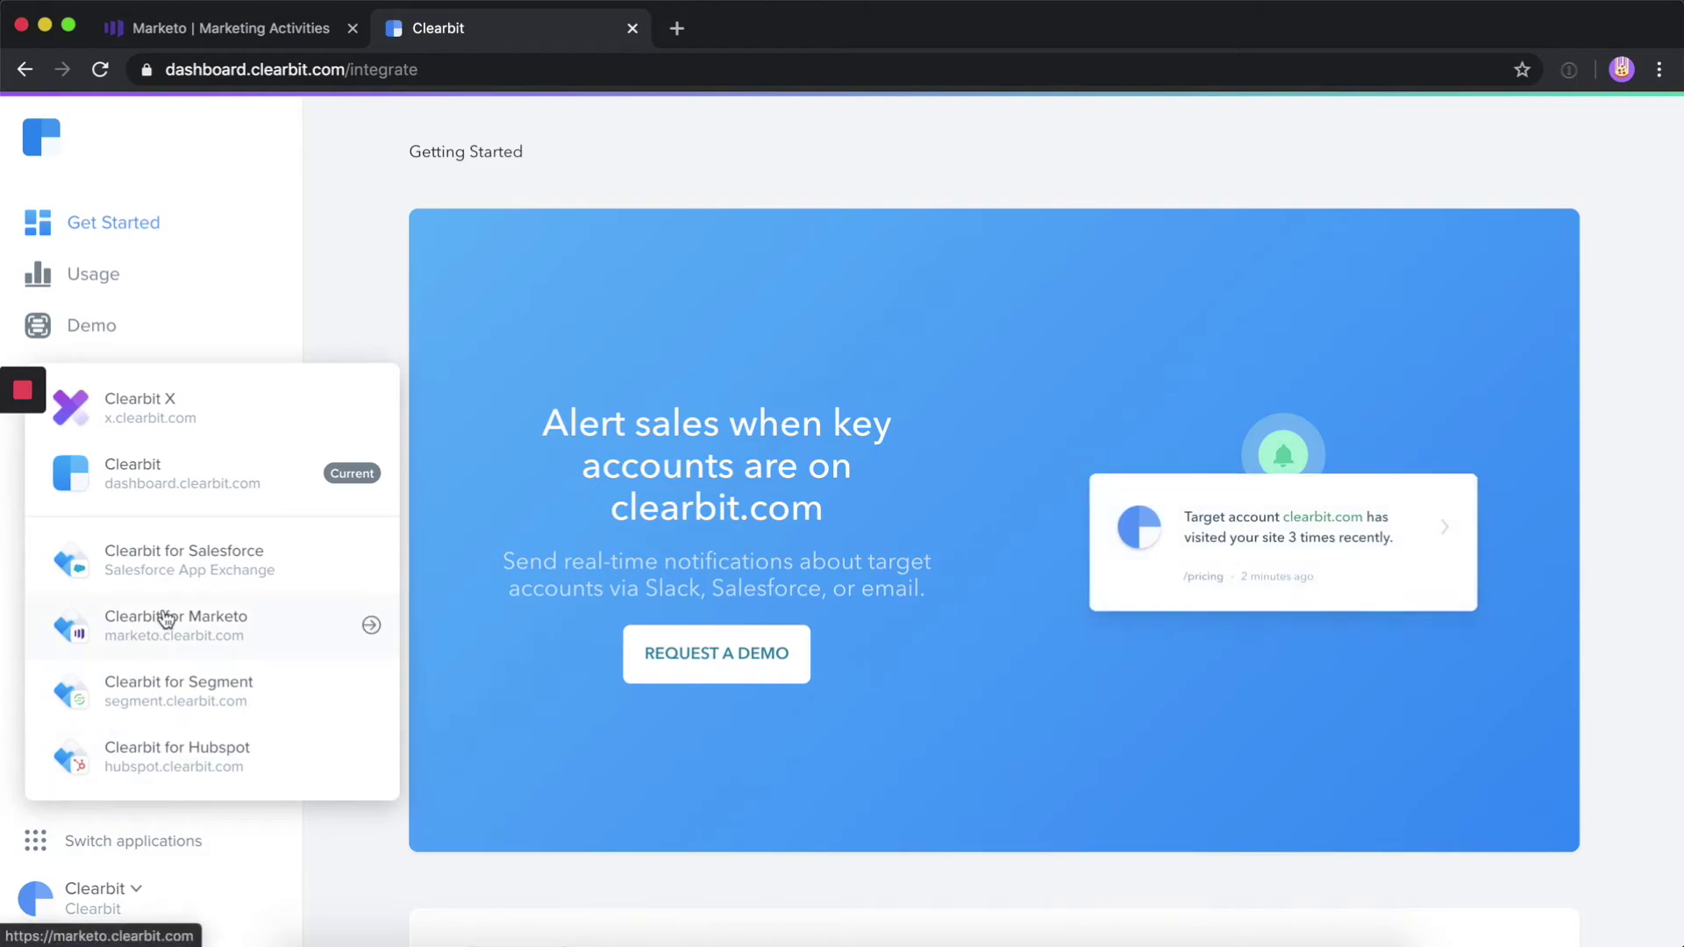
pyautogui.click(165, 619)
pyautogui.click(181, 72)
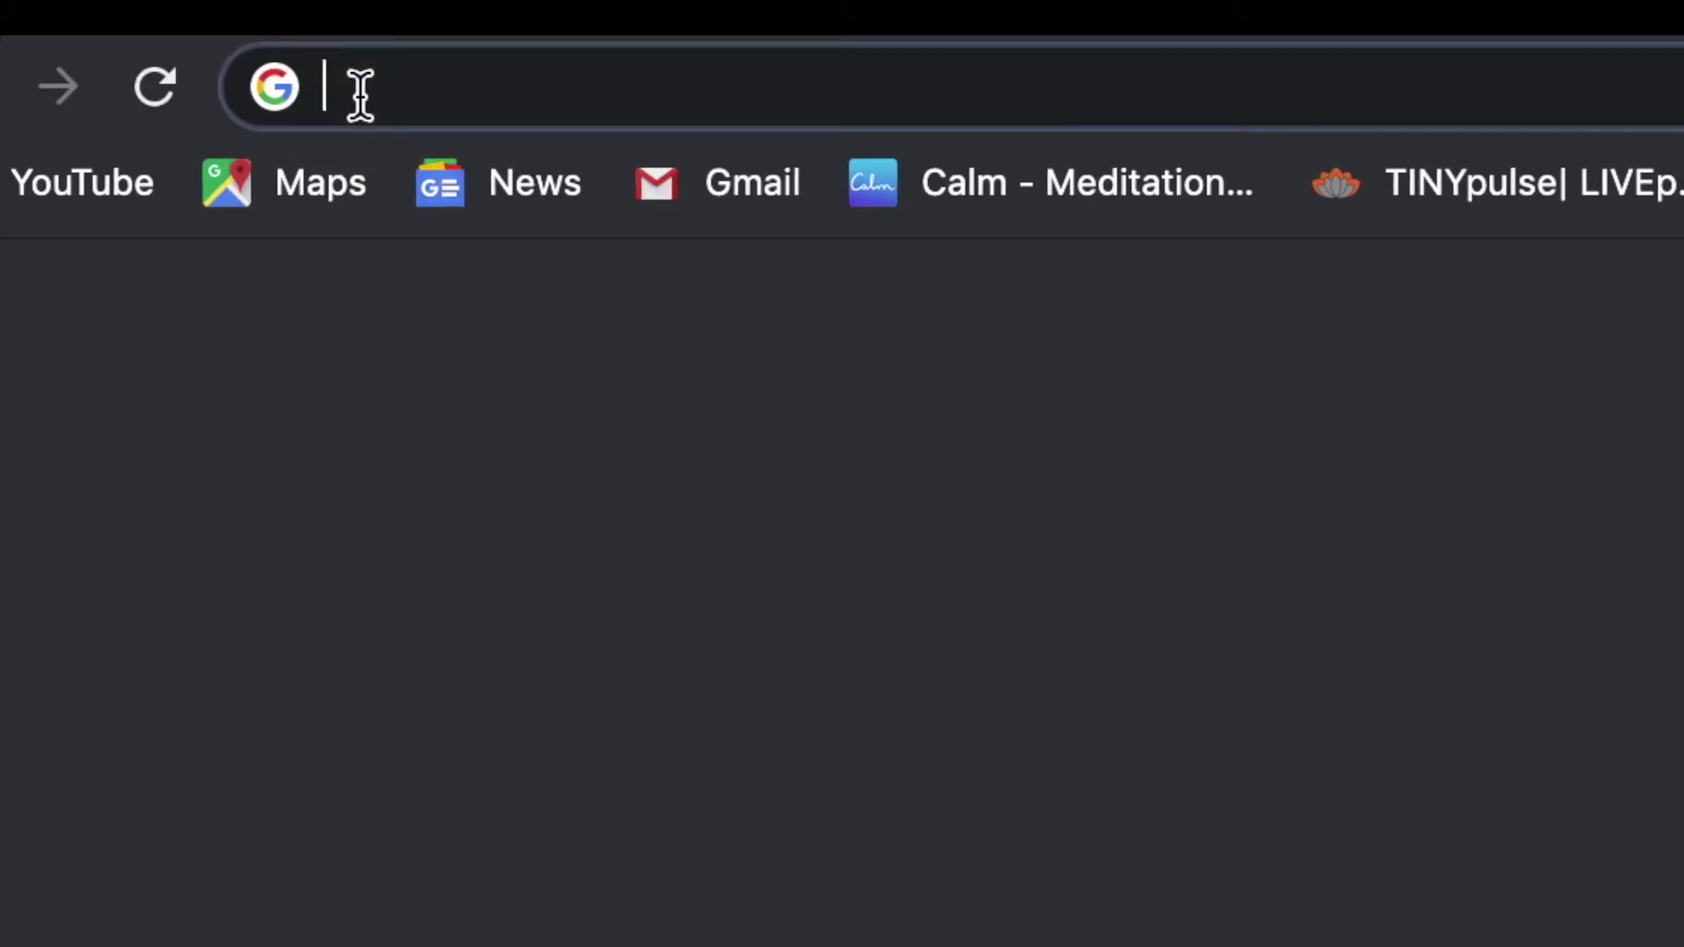
pyautogui.write('marketo.clearbit')
pyautogui.press('Return')
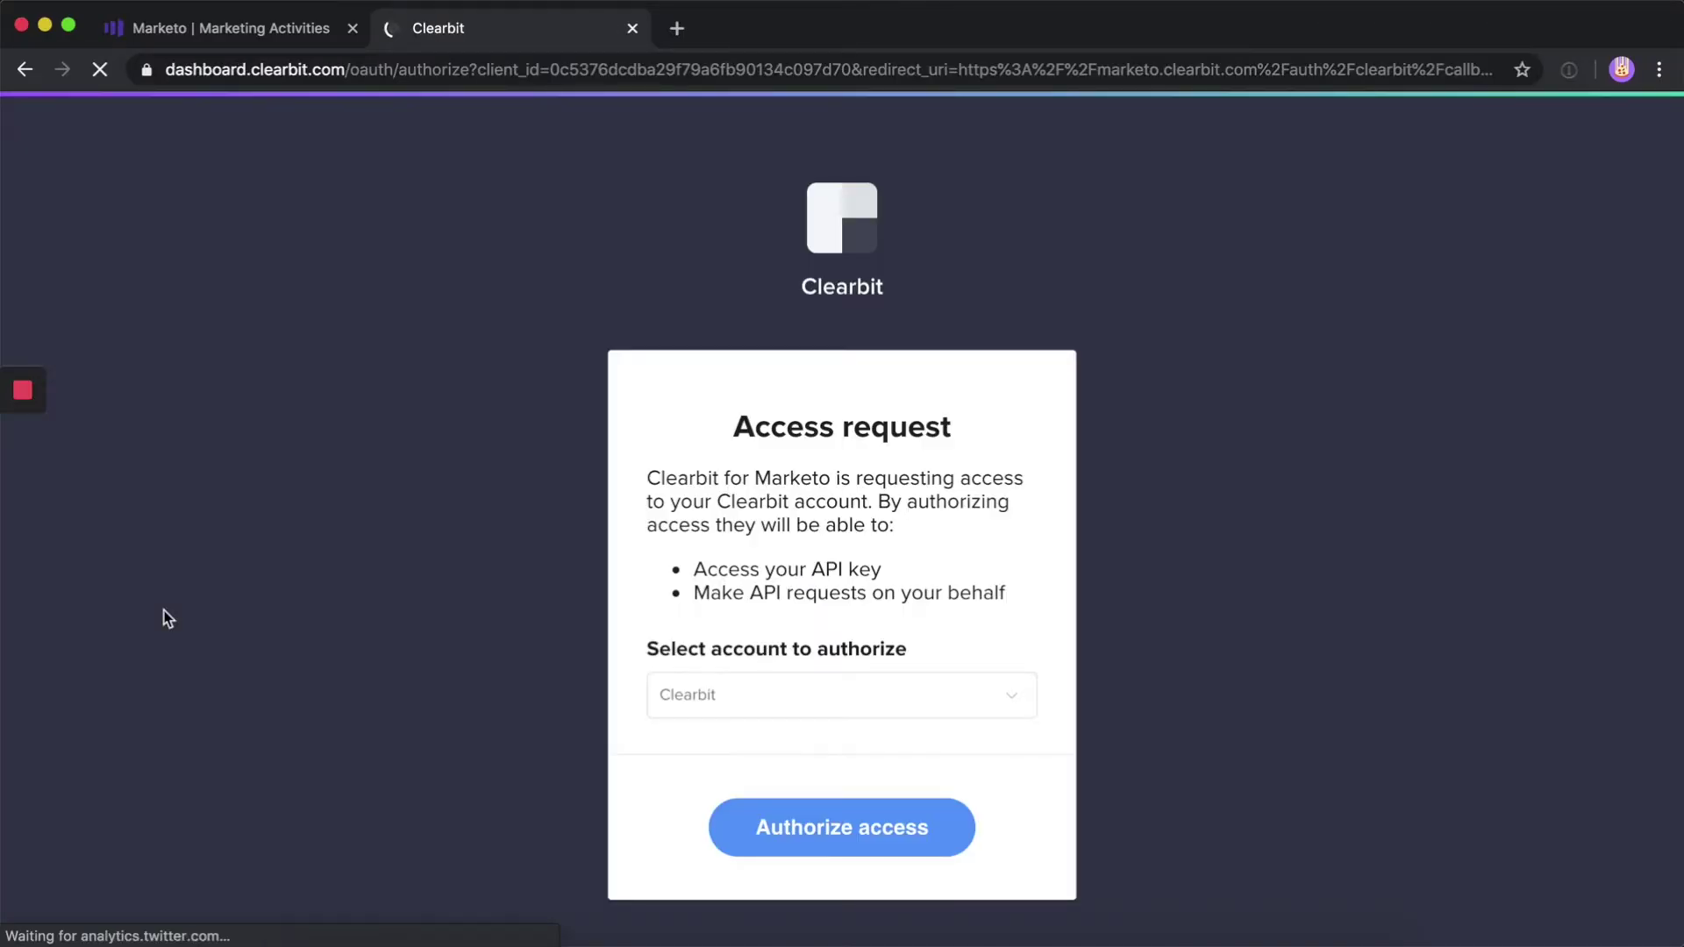
# Authorize Clearbit for Marketo access on the Clearbit Production account
pyautogui.click(781, 693)
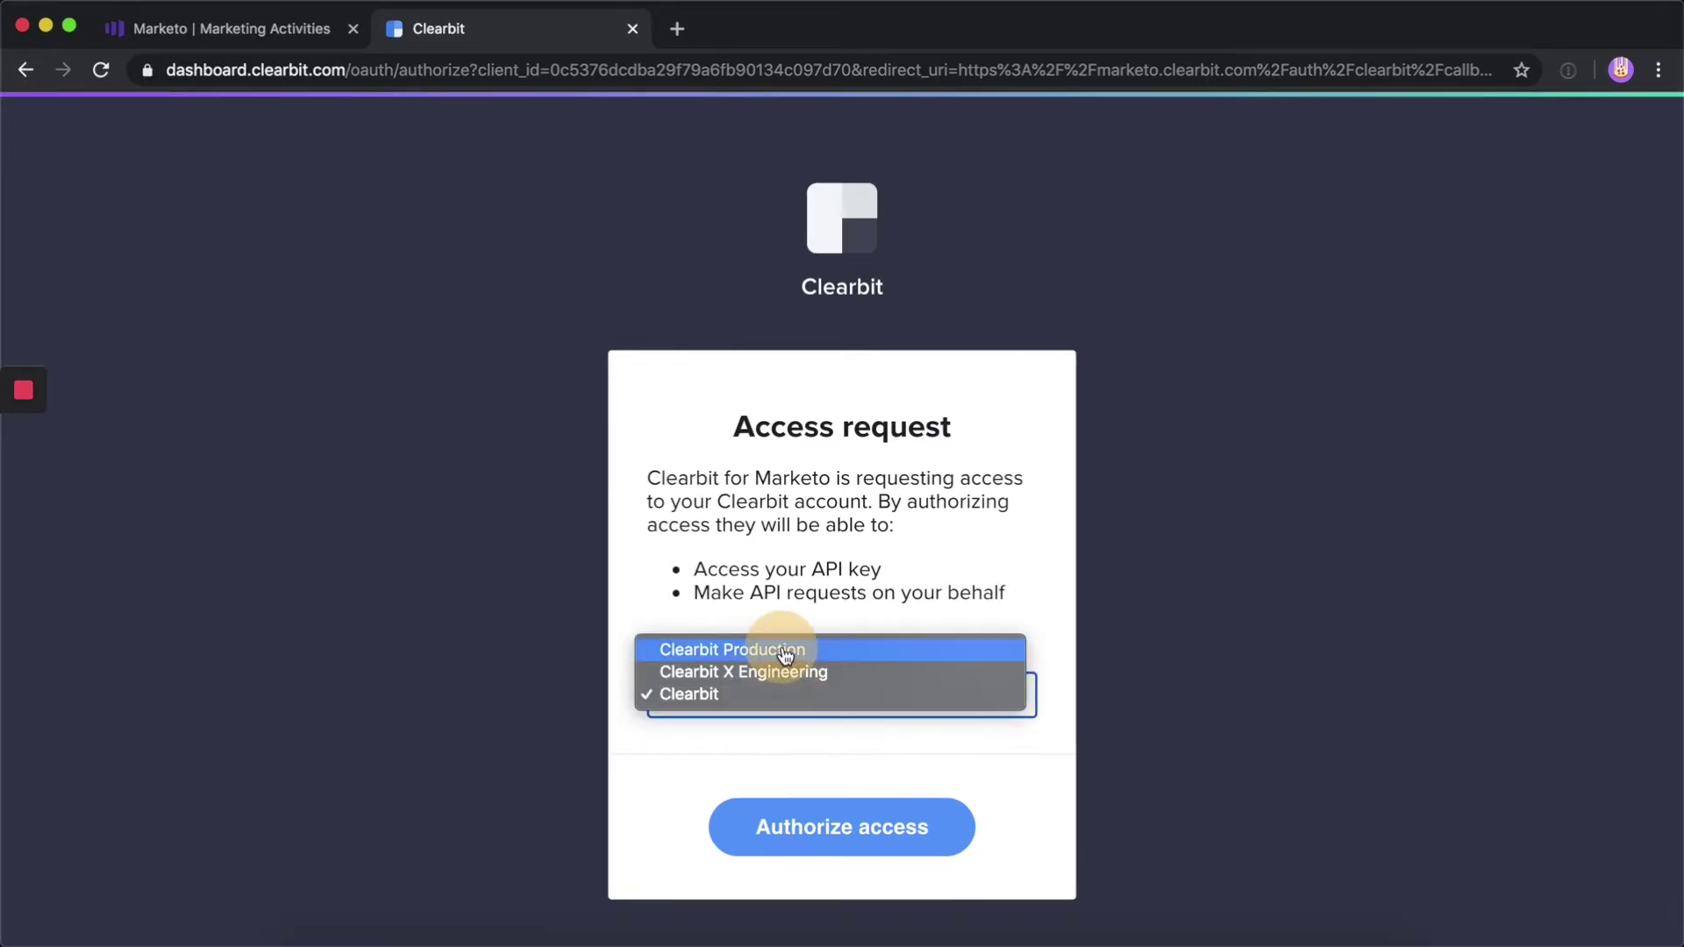
pyautogui.click(788, 649)
pyautogui.click(783, 847)
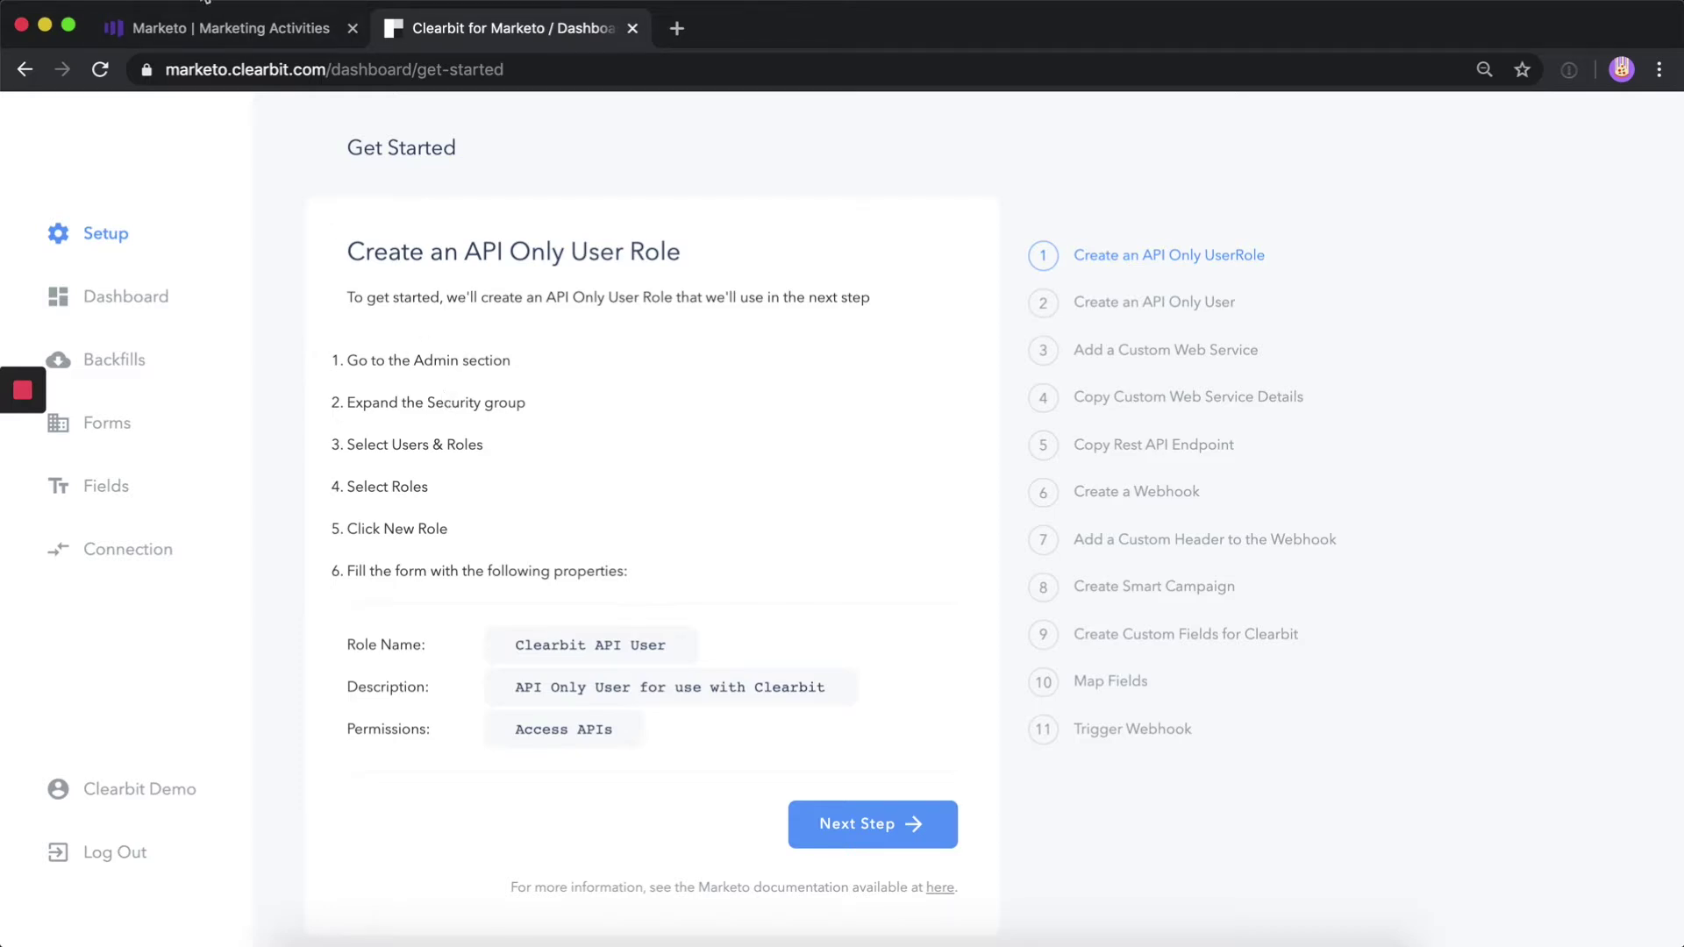
pyautogui.click(203, 28)
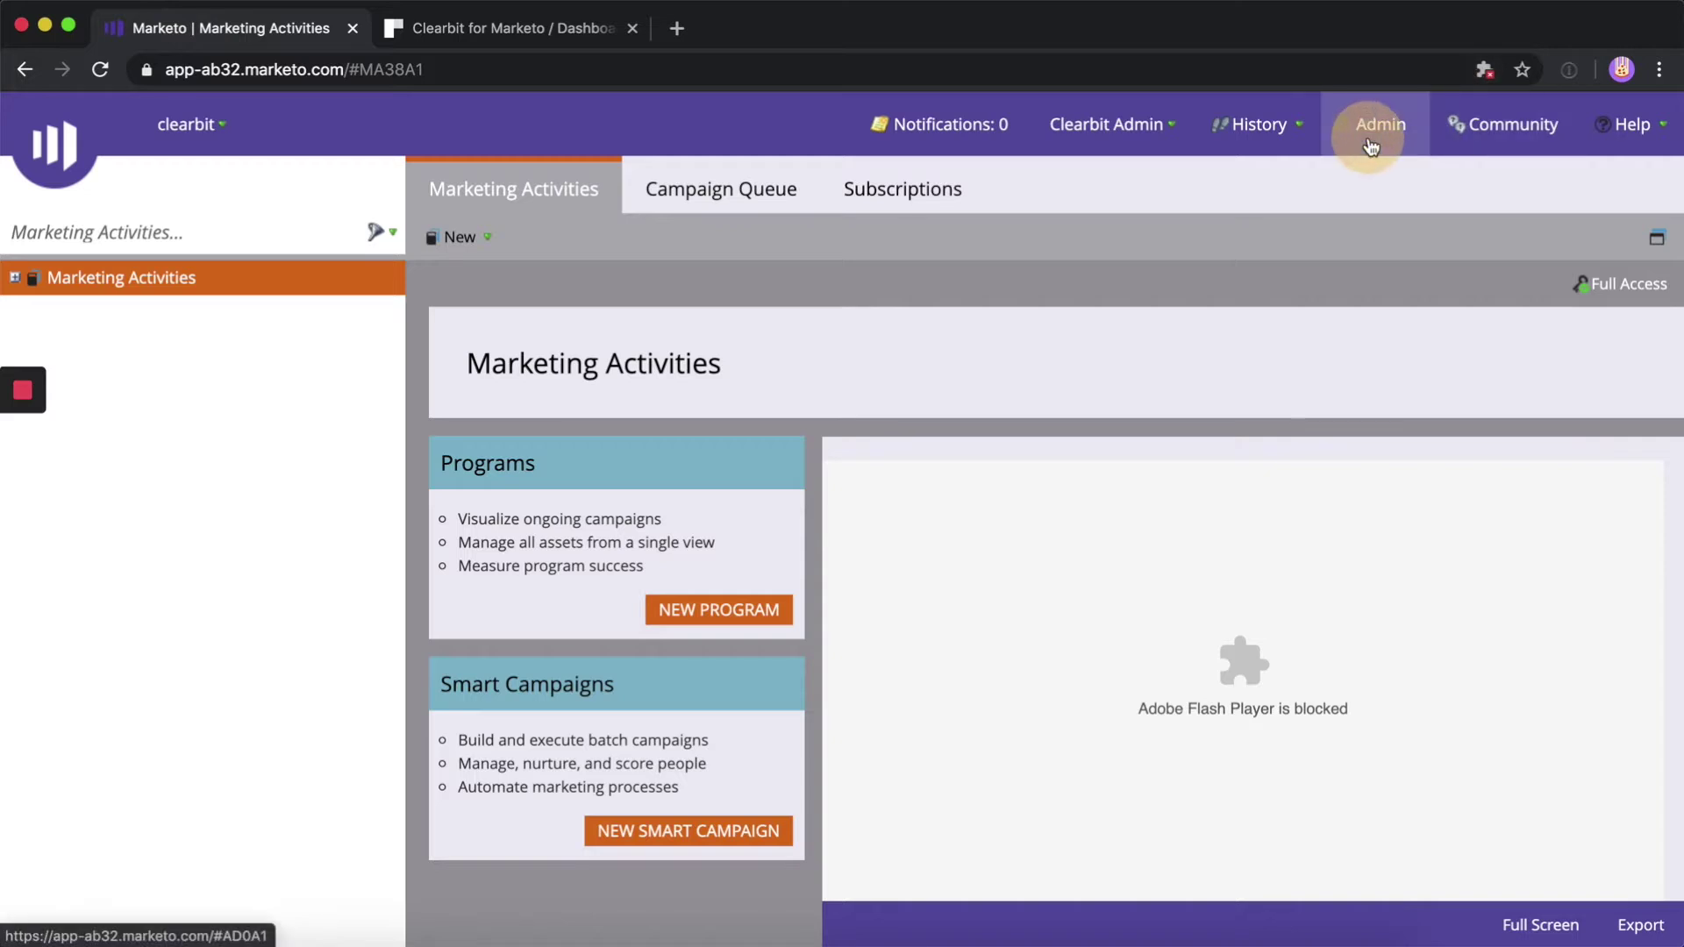
# Go to Admin > Users & Roles and display the Roles list
pyautogui.click(1370, 136)
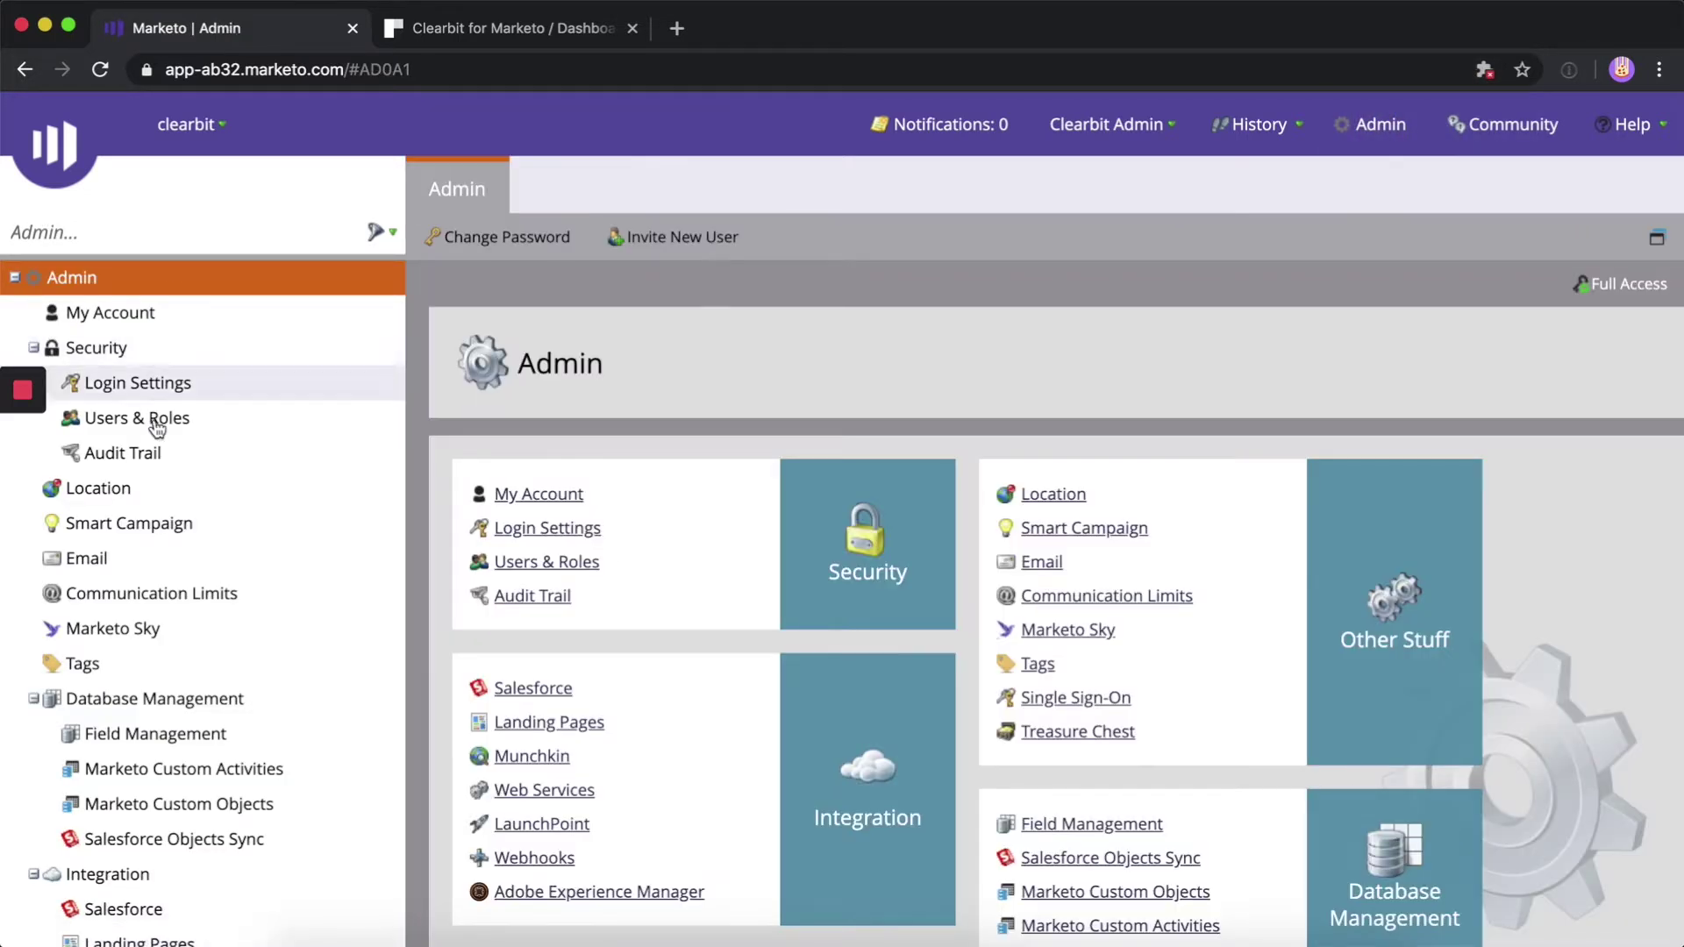
pyautogui.click(160, 429)
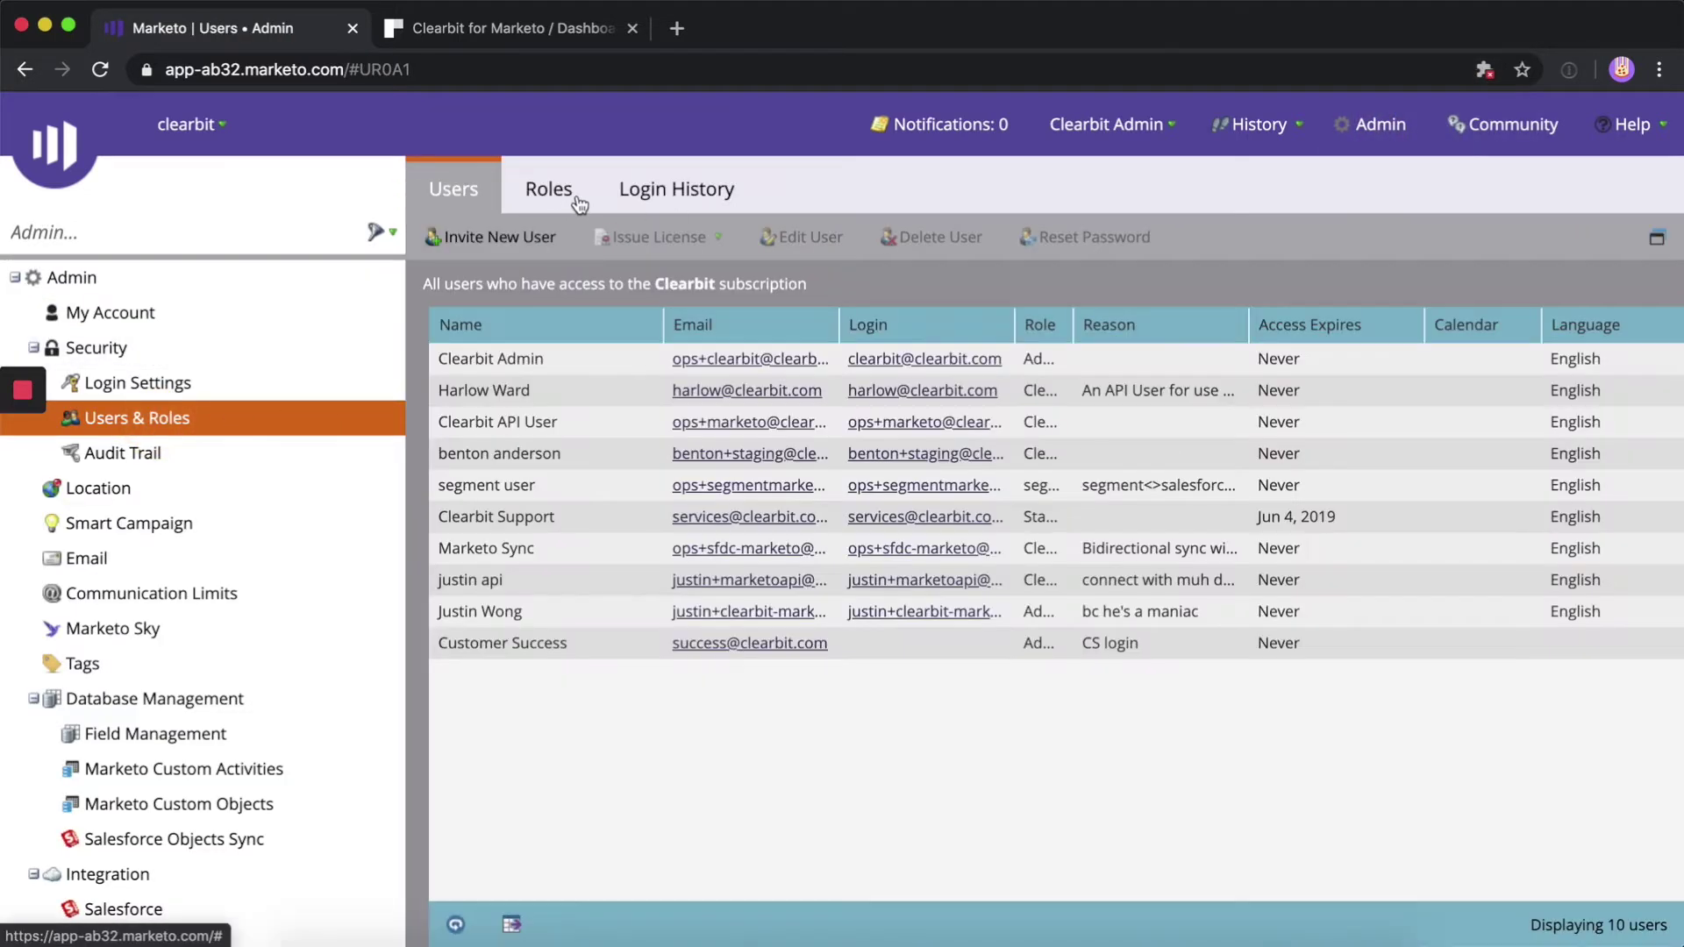
pyautogui.click(571, 189)
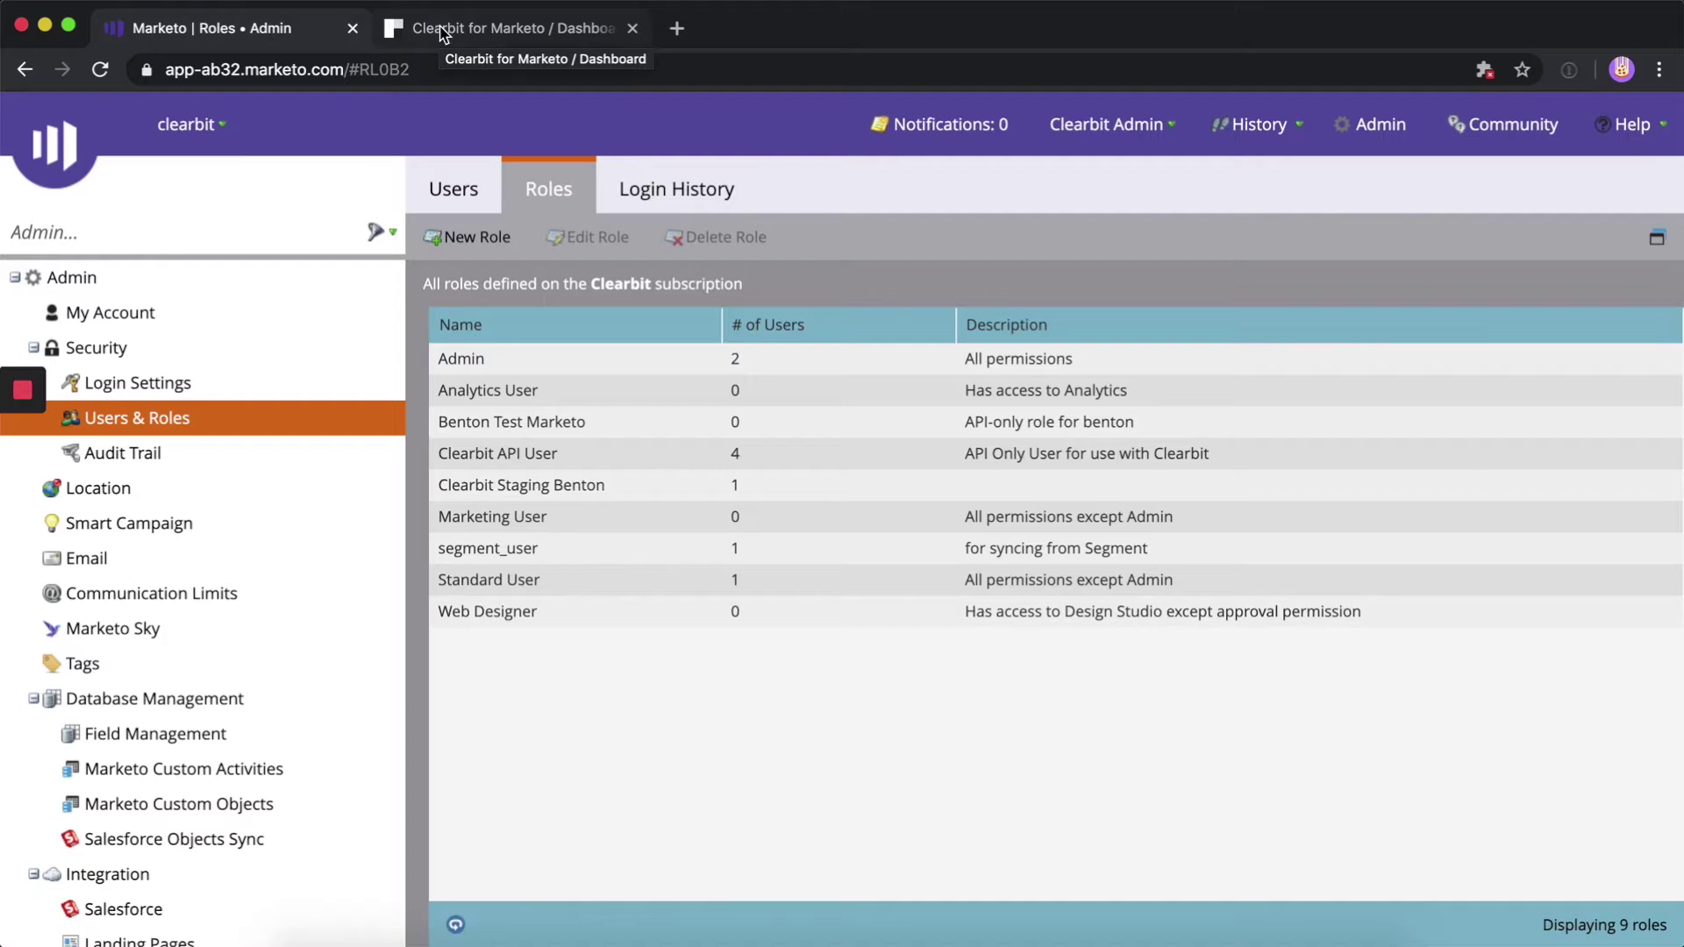
# Start a new role named Clearbit API User with Clearbit's suggested description
pyautogui.click(473, 237)
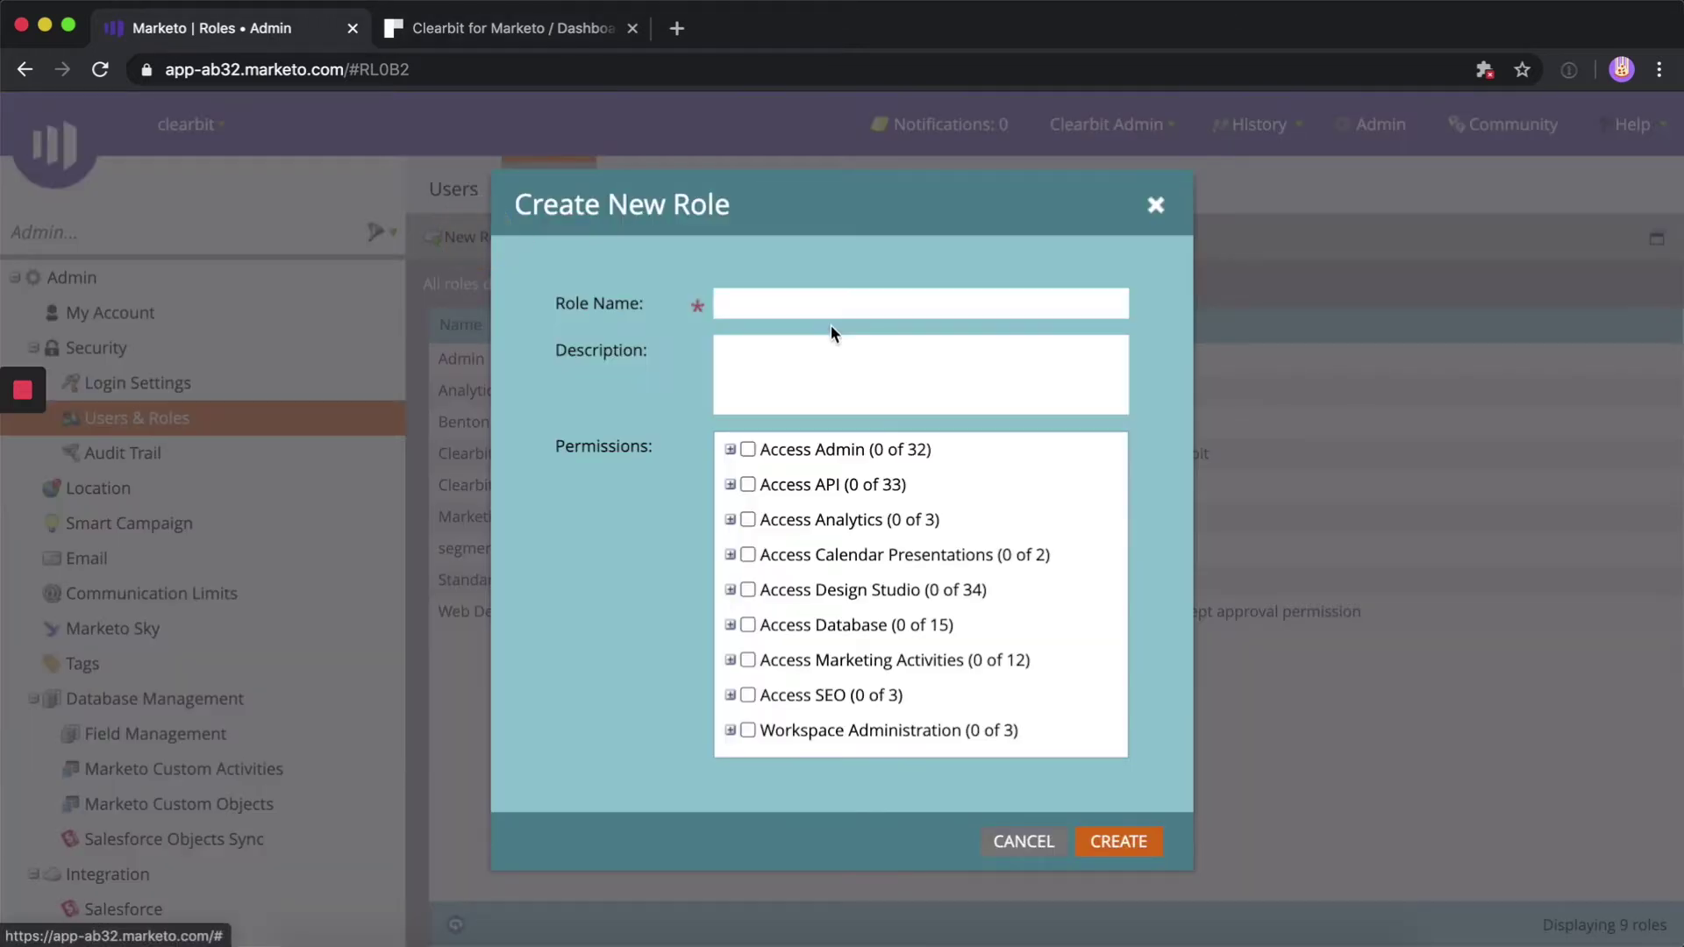
pyautogui.click(802, 305)
pyautogui.write('Clearbit API User')
pyautogui.hotkey('ctrl', 'Tab')
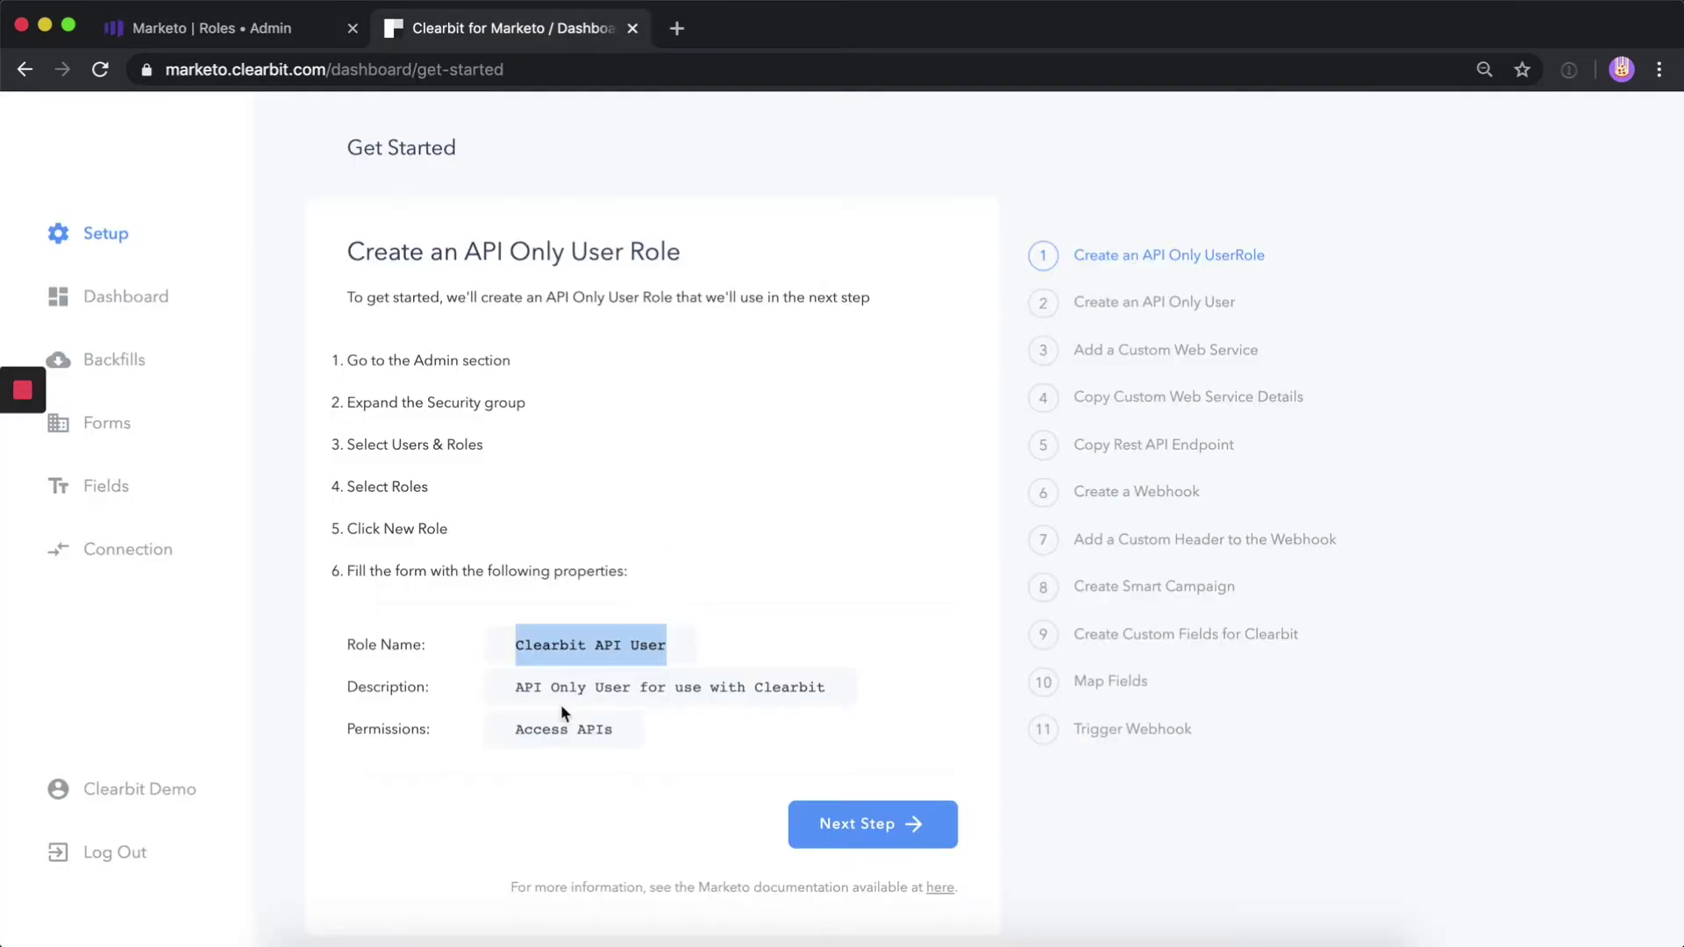
pyautogui.moveTo(512, 688); pyautogui.dragTo(833, 689)
pyautogui.press('super+c')
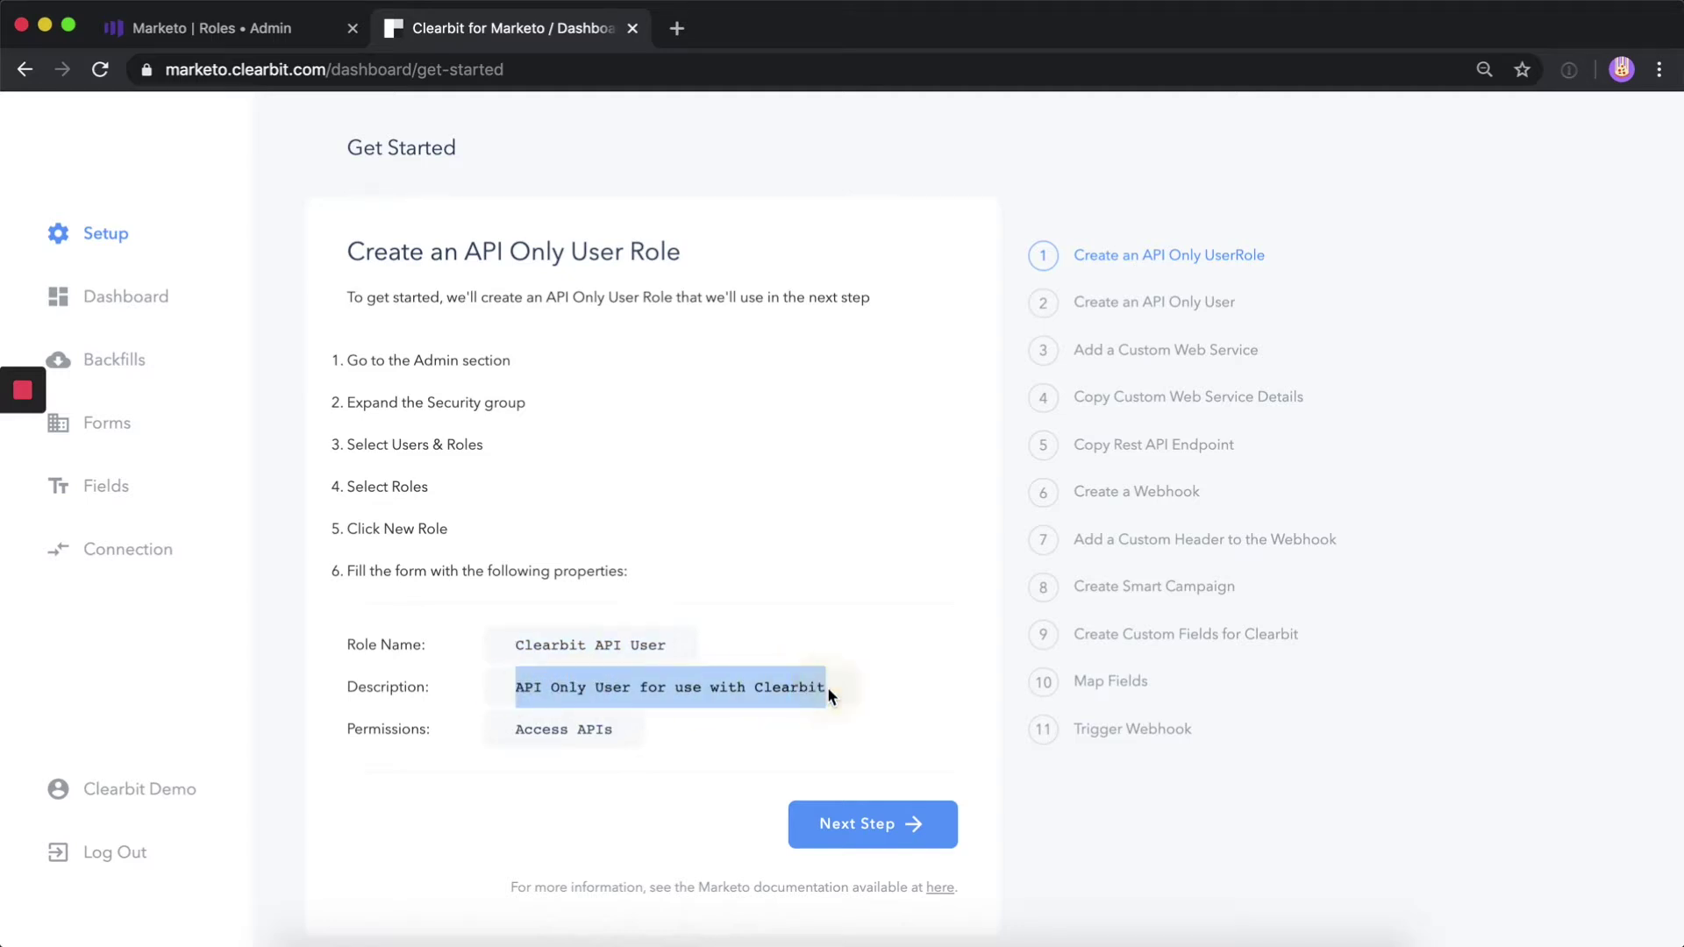
pyautogui.hotkey('ctrl', 'Tab')
pyautogui.click(772, 370)
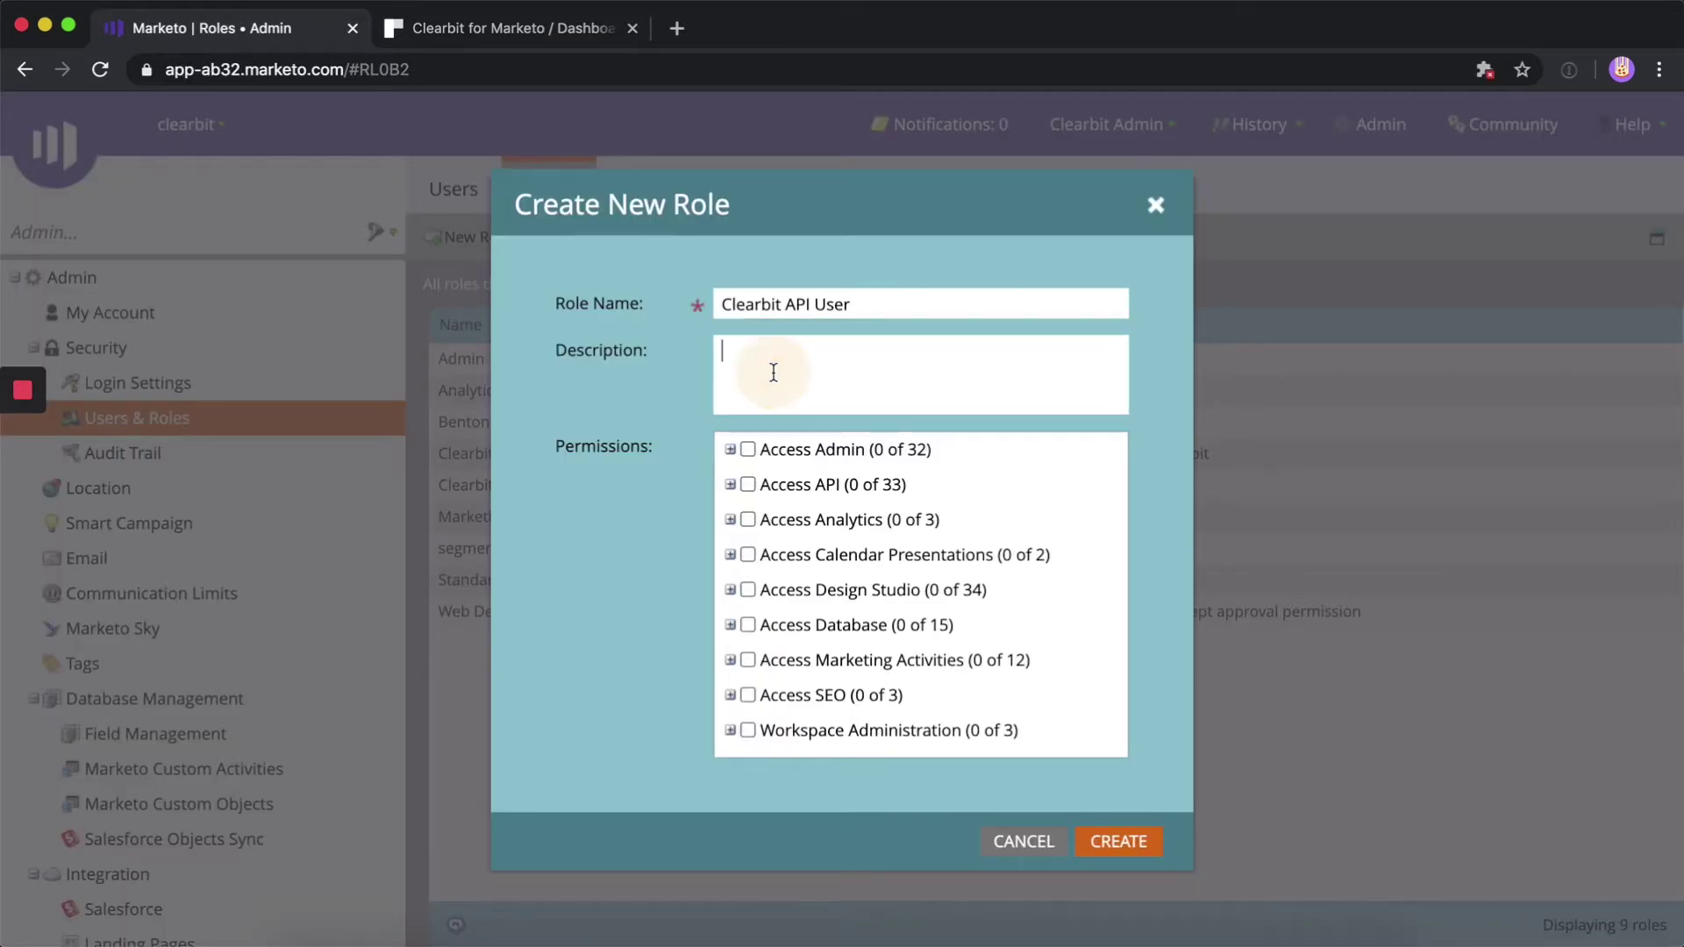
pyautogui.press('super+v')
# Grant the role all Access API permissions and advance Clearbit's guide to step 2
pyautogui.click(747, 483)
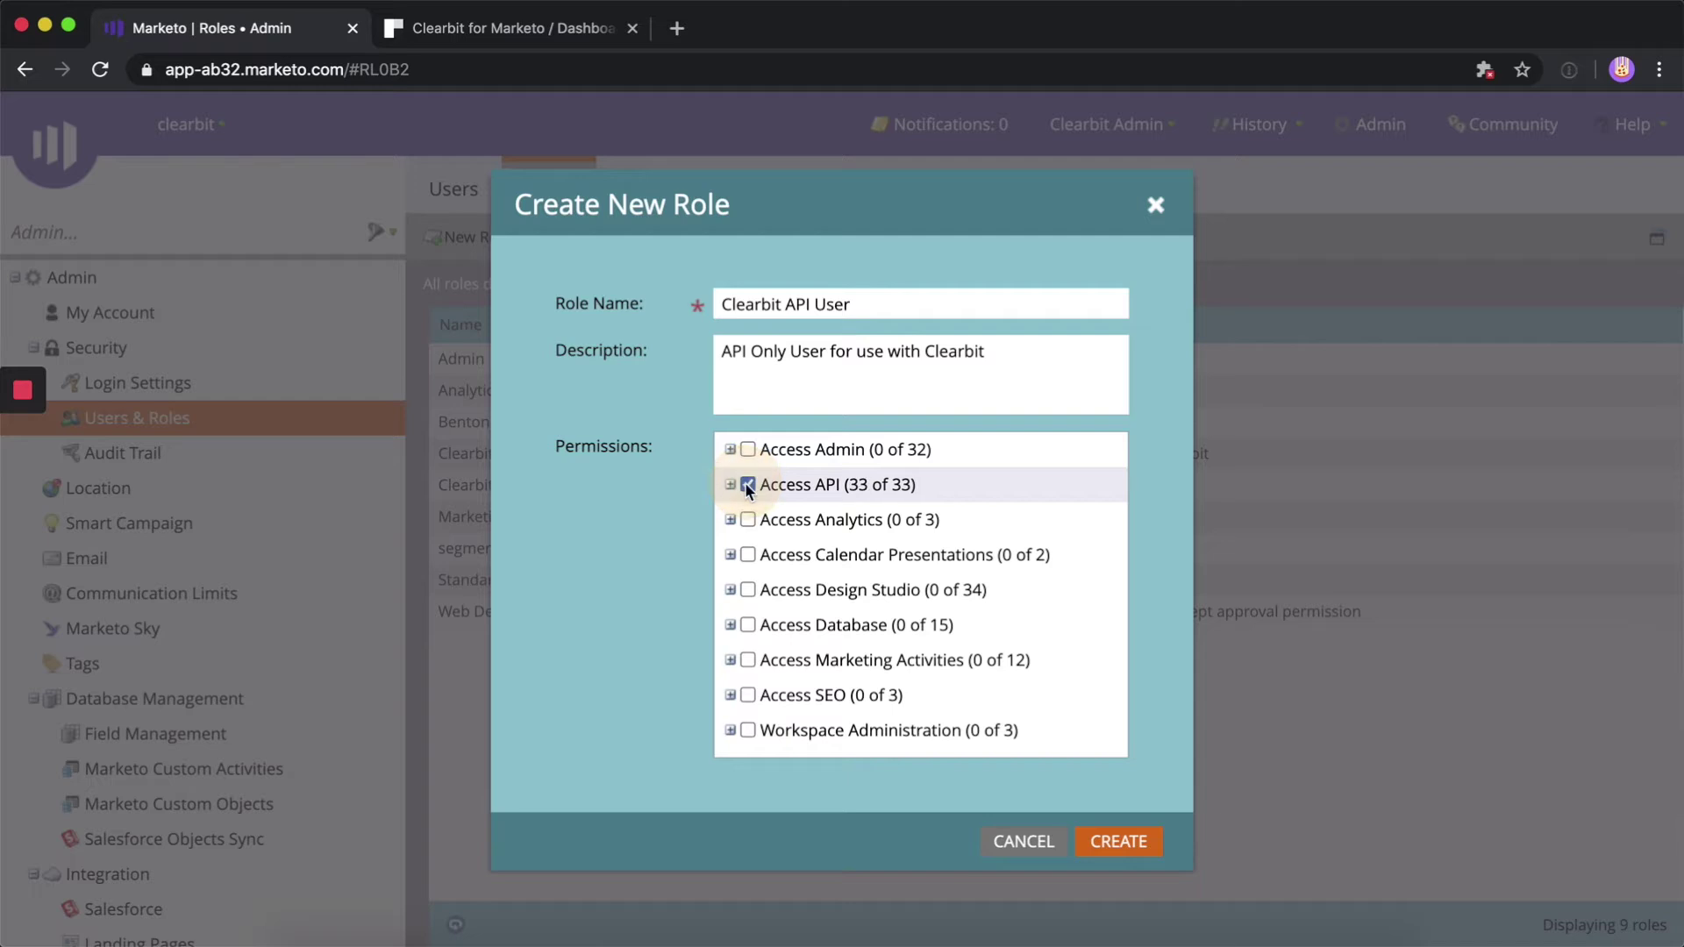
pyautogui.hotkey('ctrl', 'Tab')
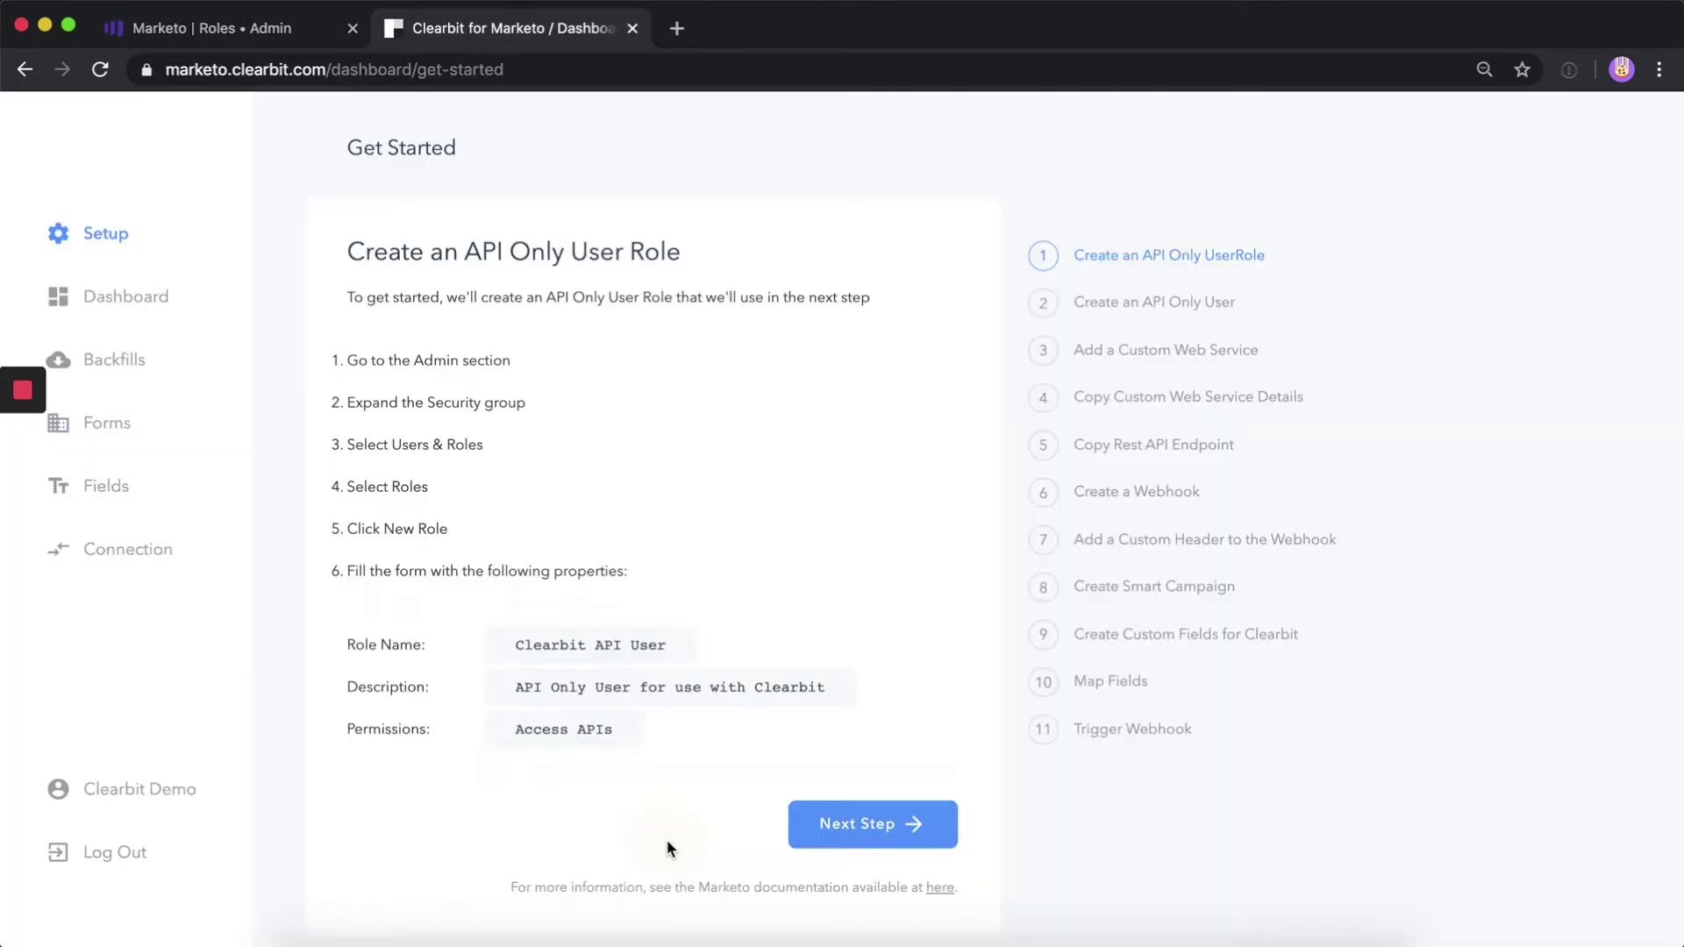
pyautogui.click(899, 816)
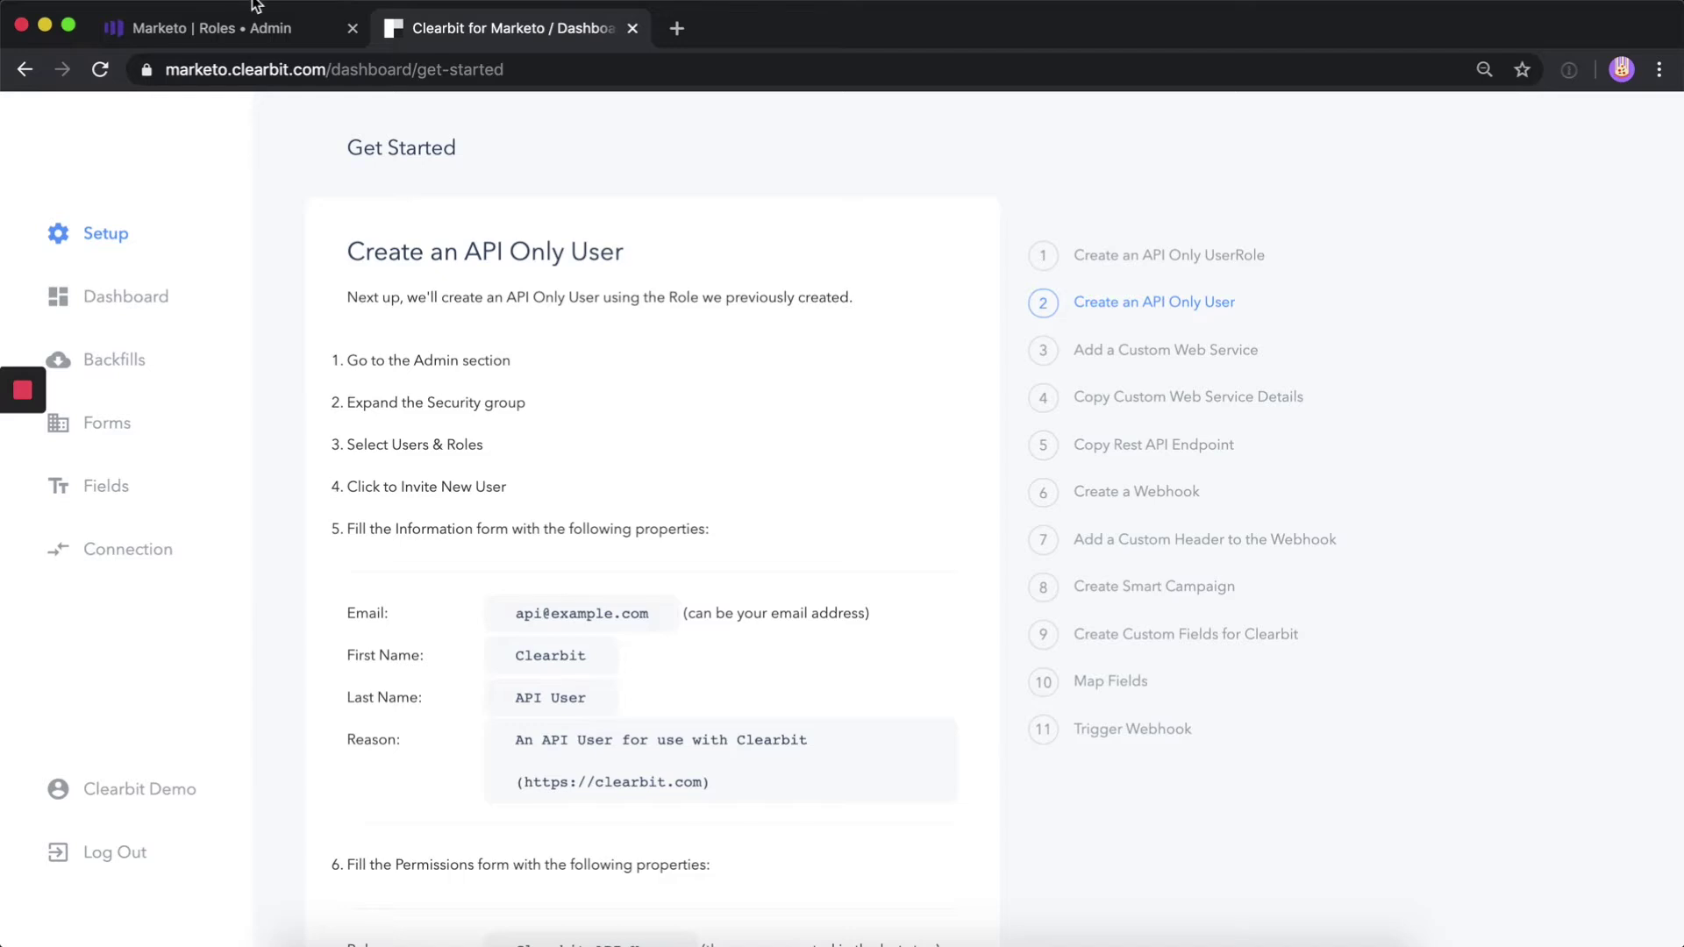
pyautogui.click(252, 40)
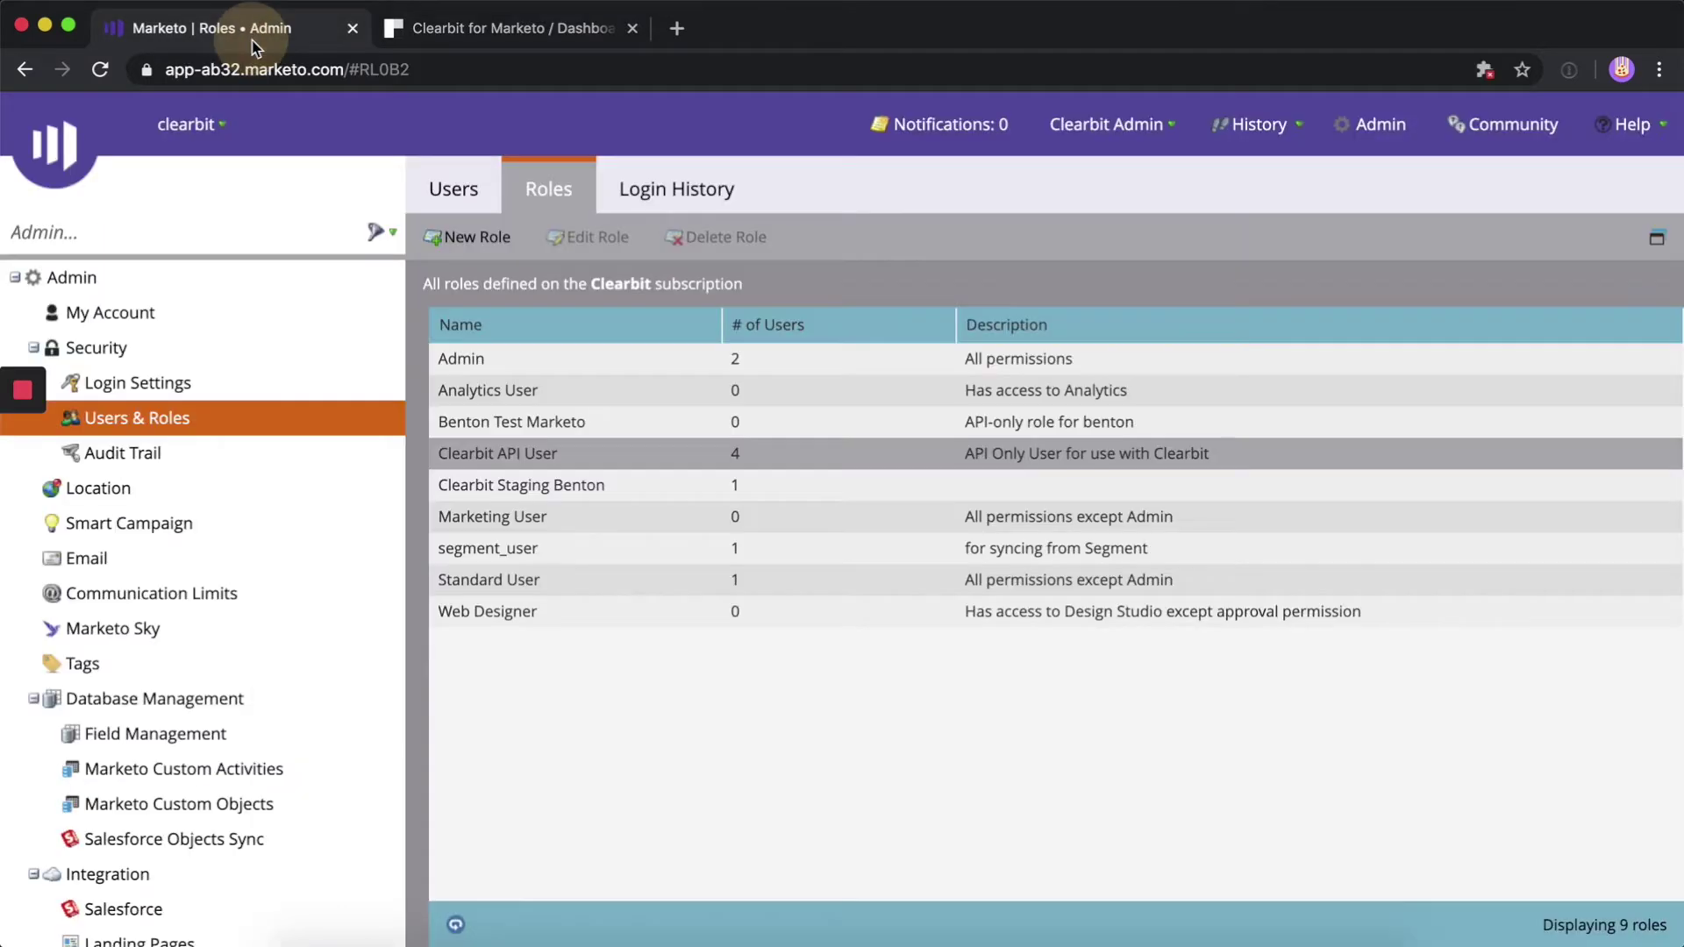
pyautogui.click(489, 188)
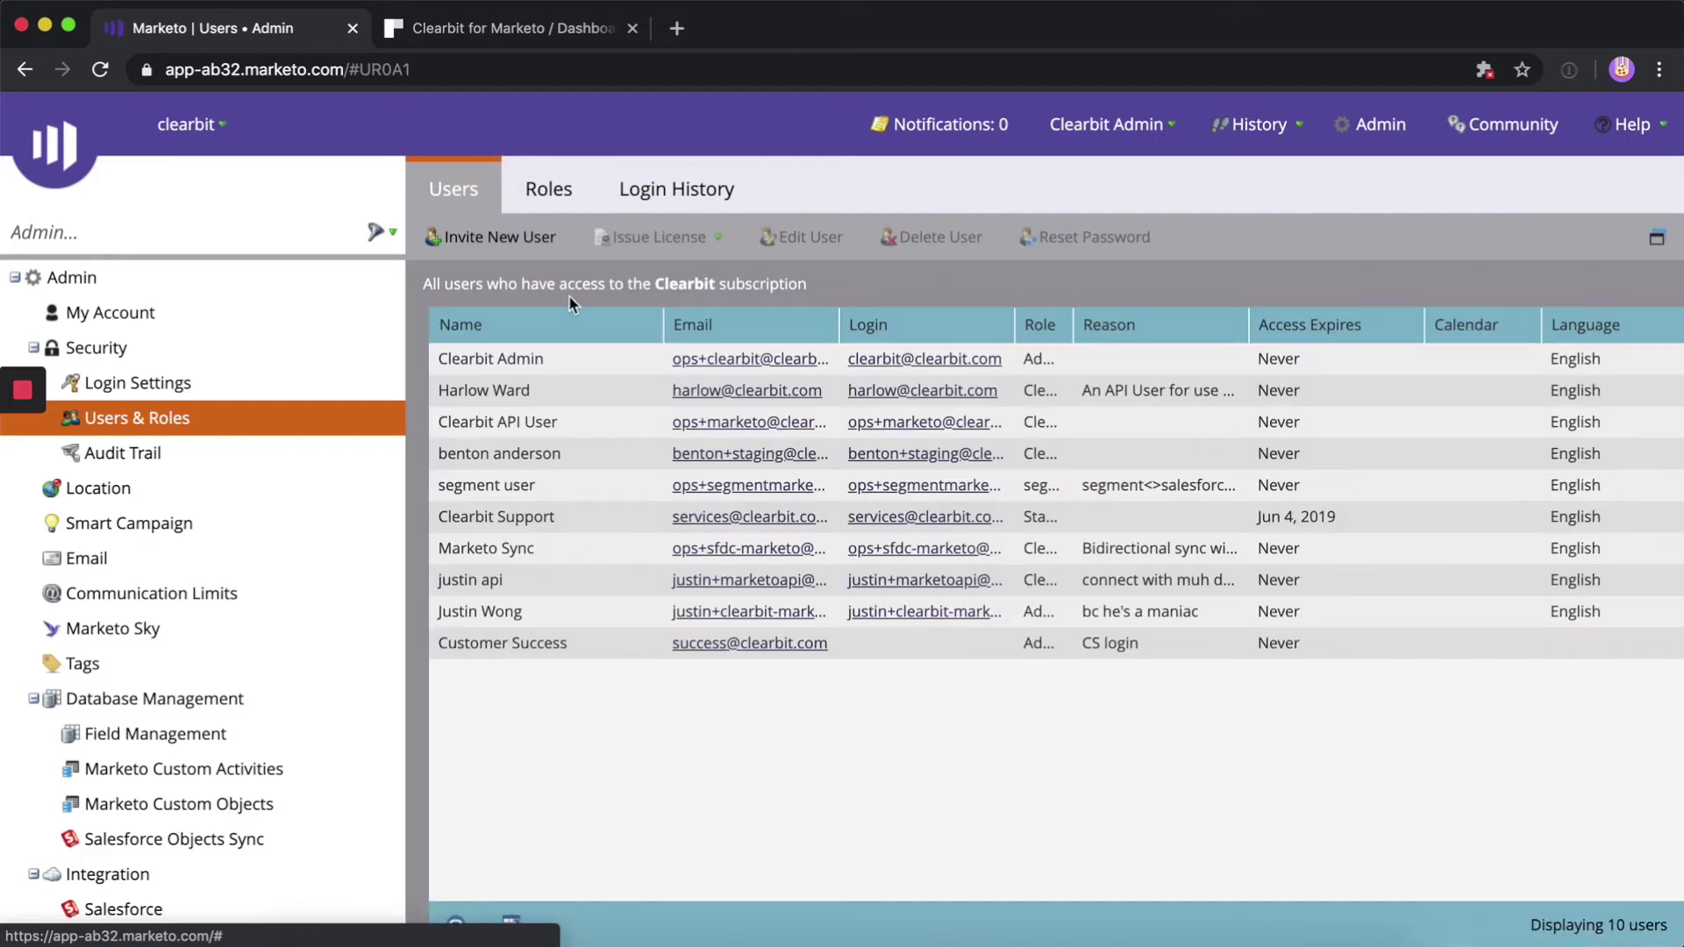
pyautogui.click(512, 235)
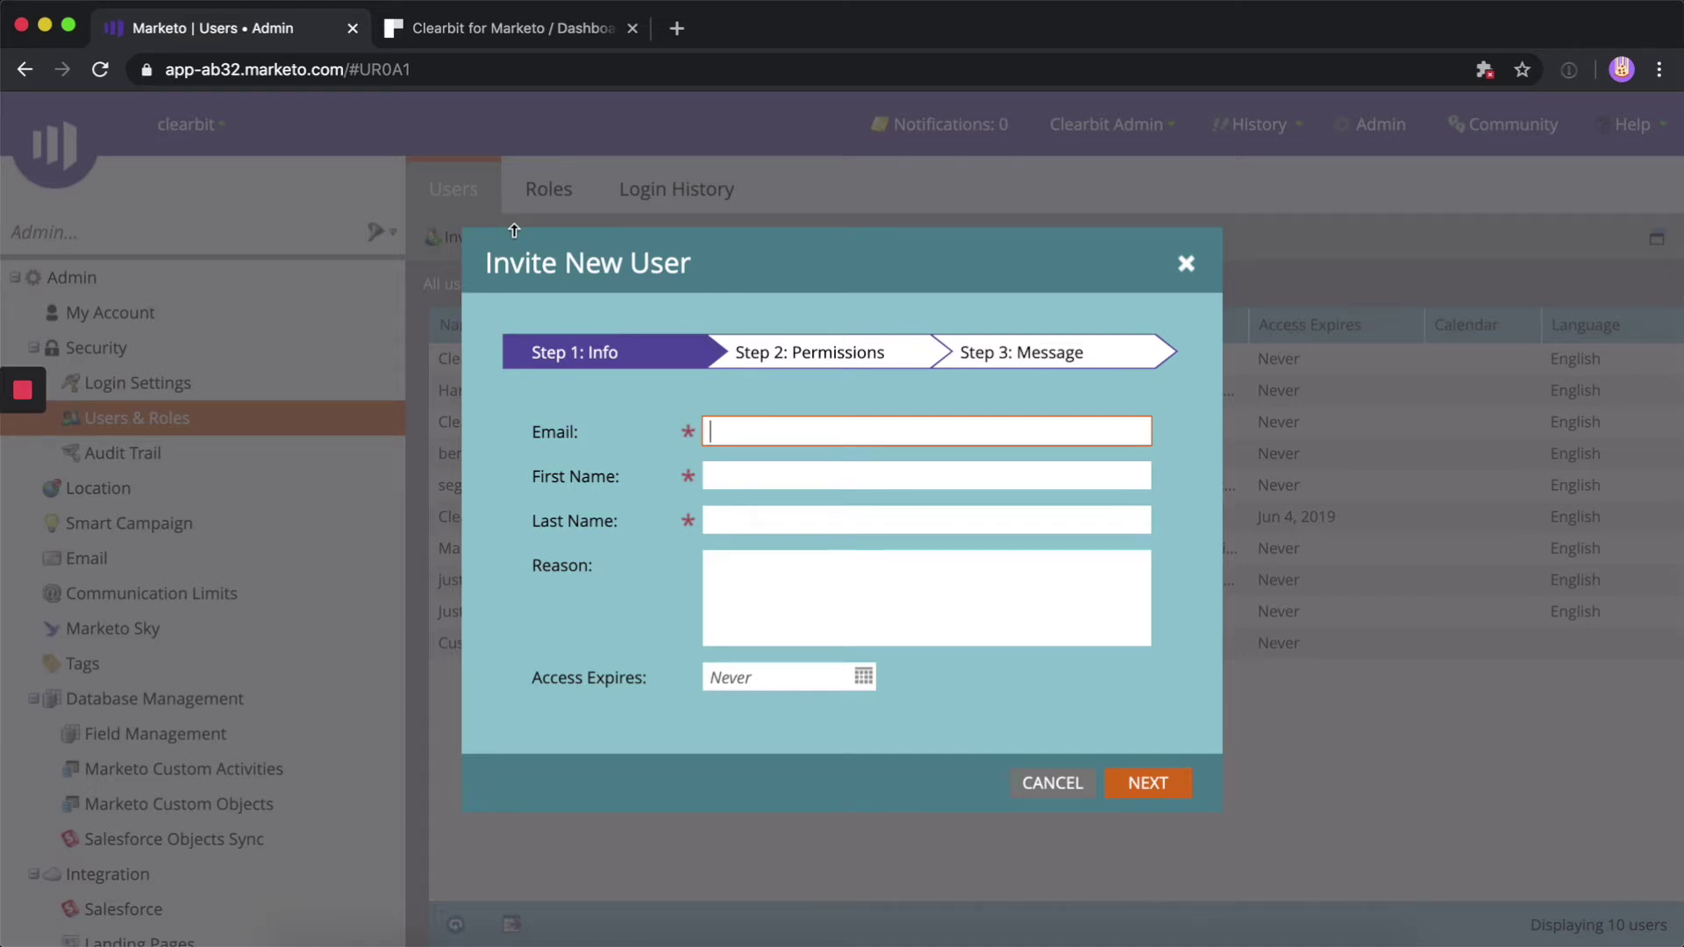
pyautogui.click(514, 28)
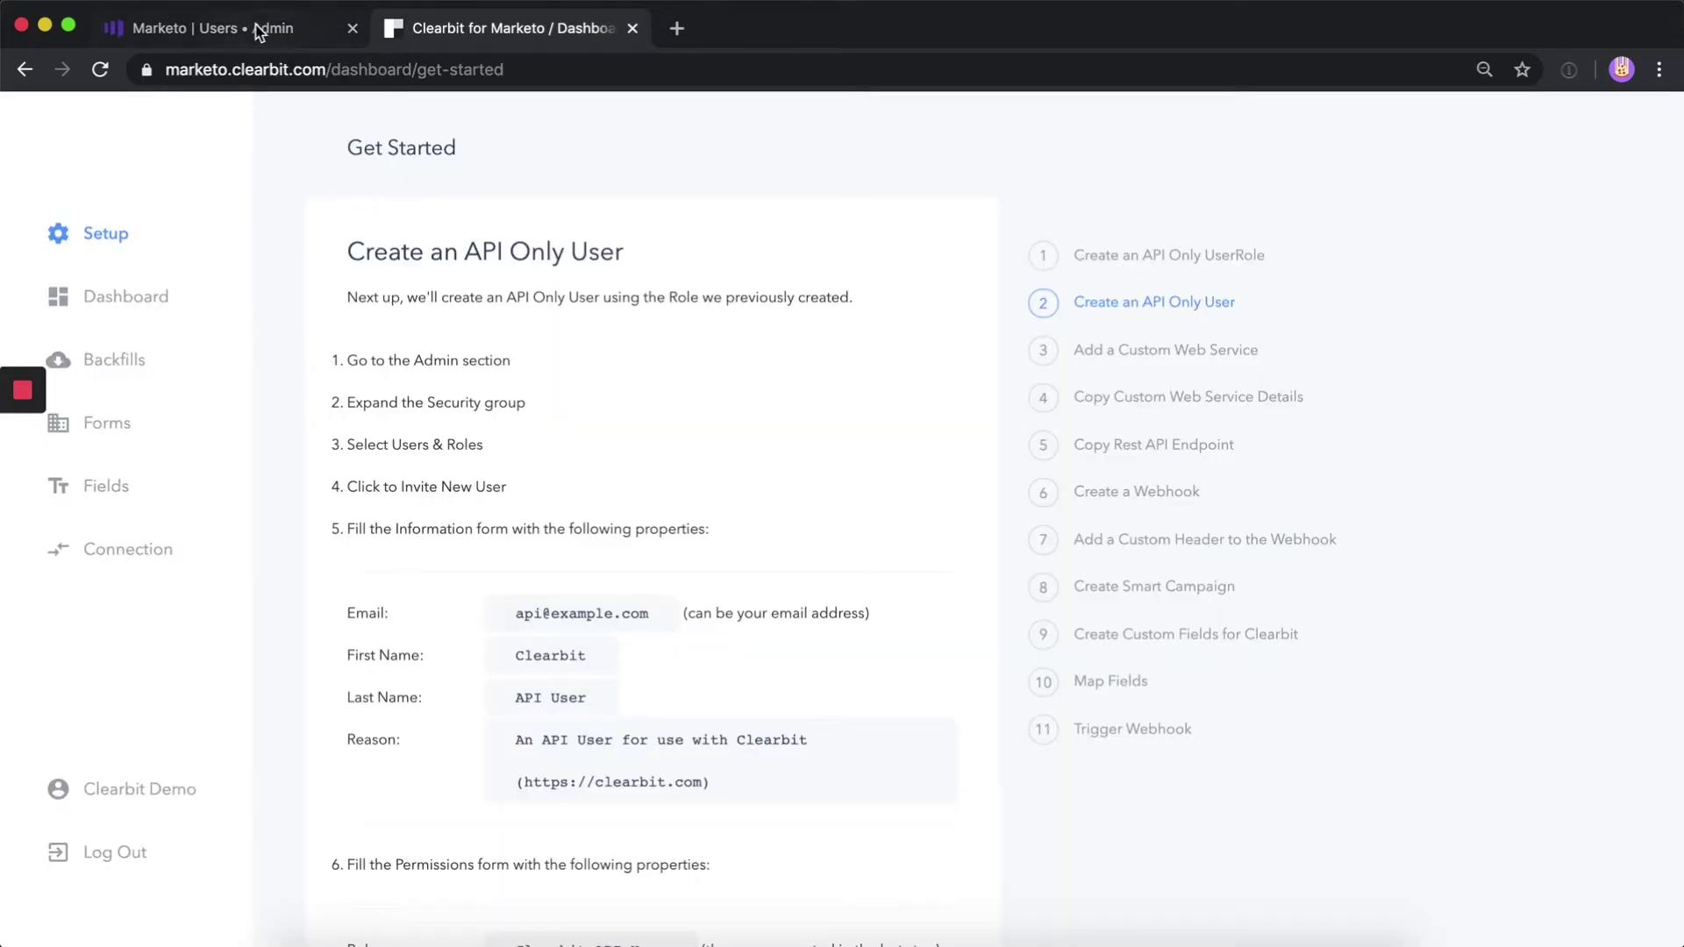
pyautogui.click(257, 30)
pyautogui.press('super+v')
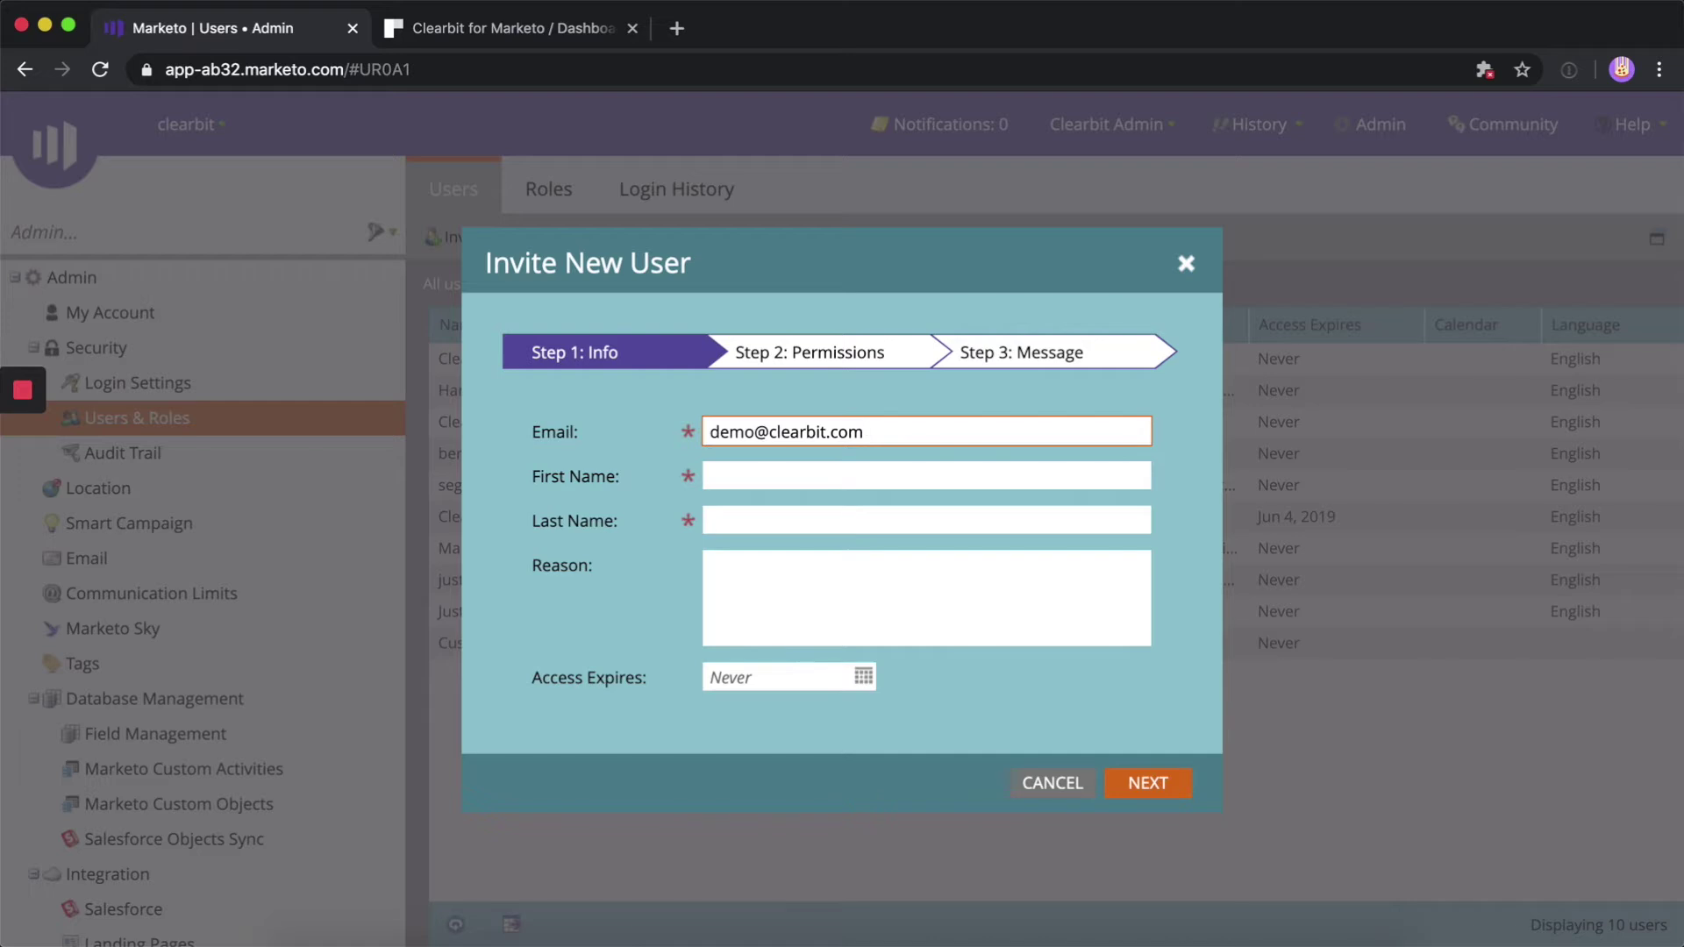
pyautogui.press('Tab')
pyautogui.write('Clearbit')
pyautogui.press('Tab')
pyautogui.write('API User')
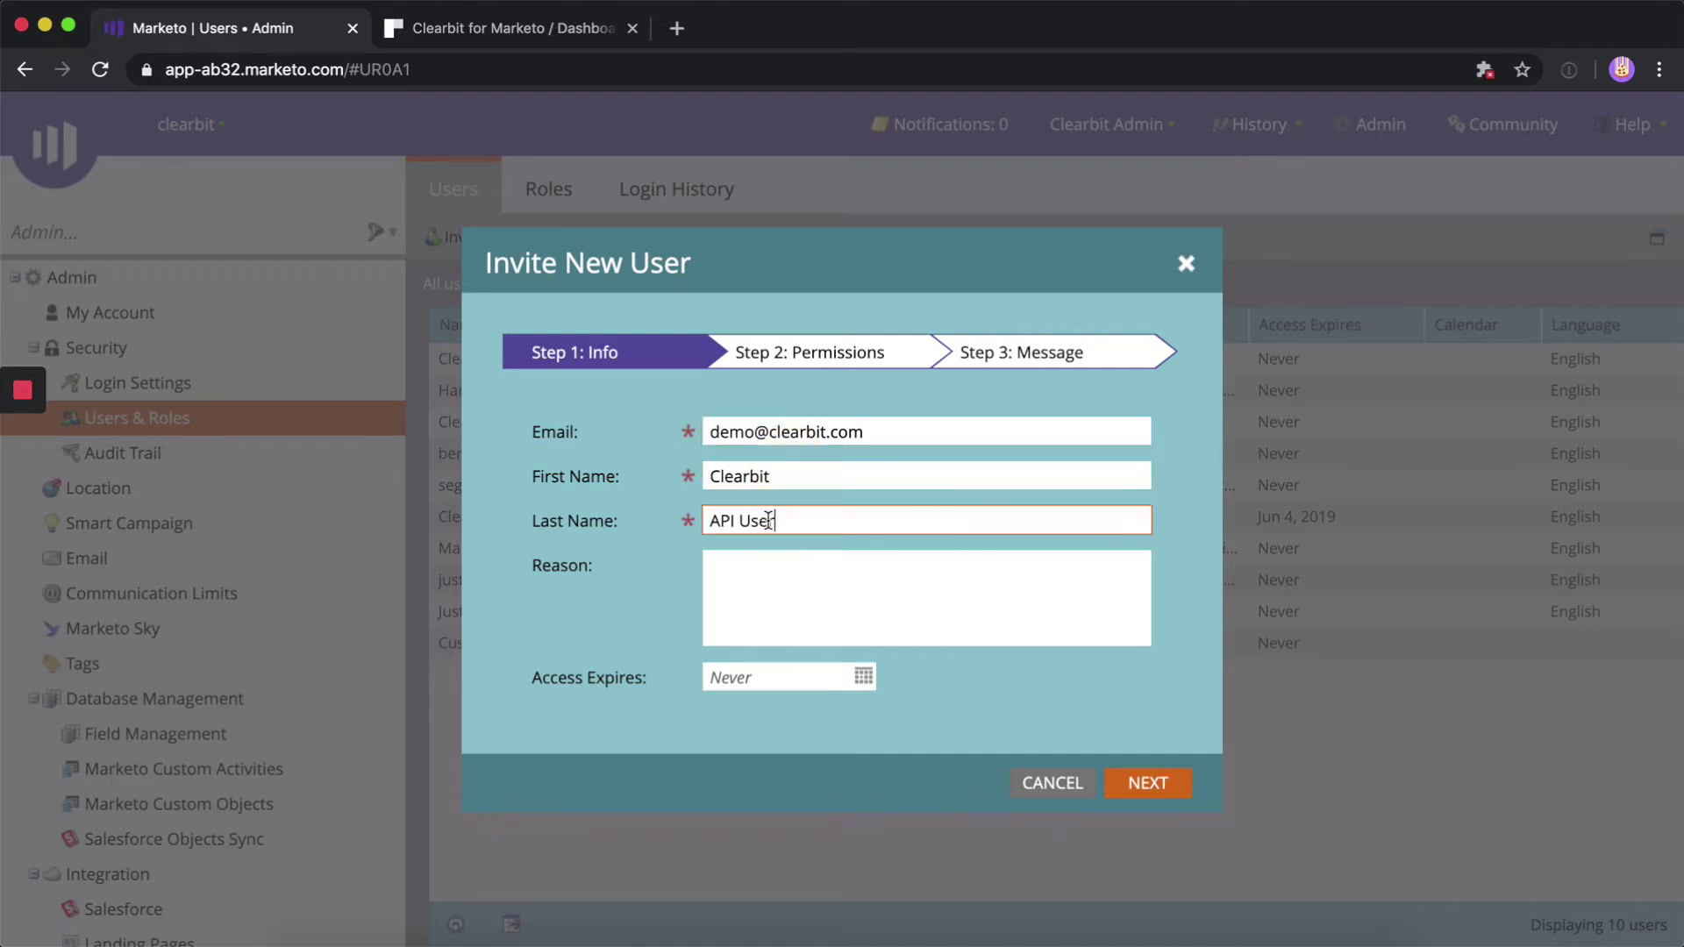
pyautogui.press('Tab')
pyautogui.write('An API User for use with Clearbit (https://clearbit.com)')
# Give the user the Clearbit API User role, make it API Only, and send the invite
pyautogui.click(1126, 785)
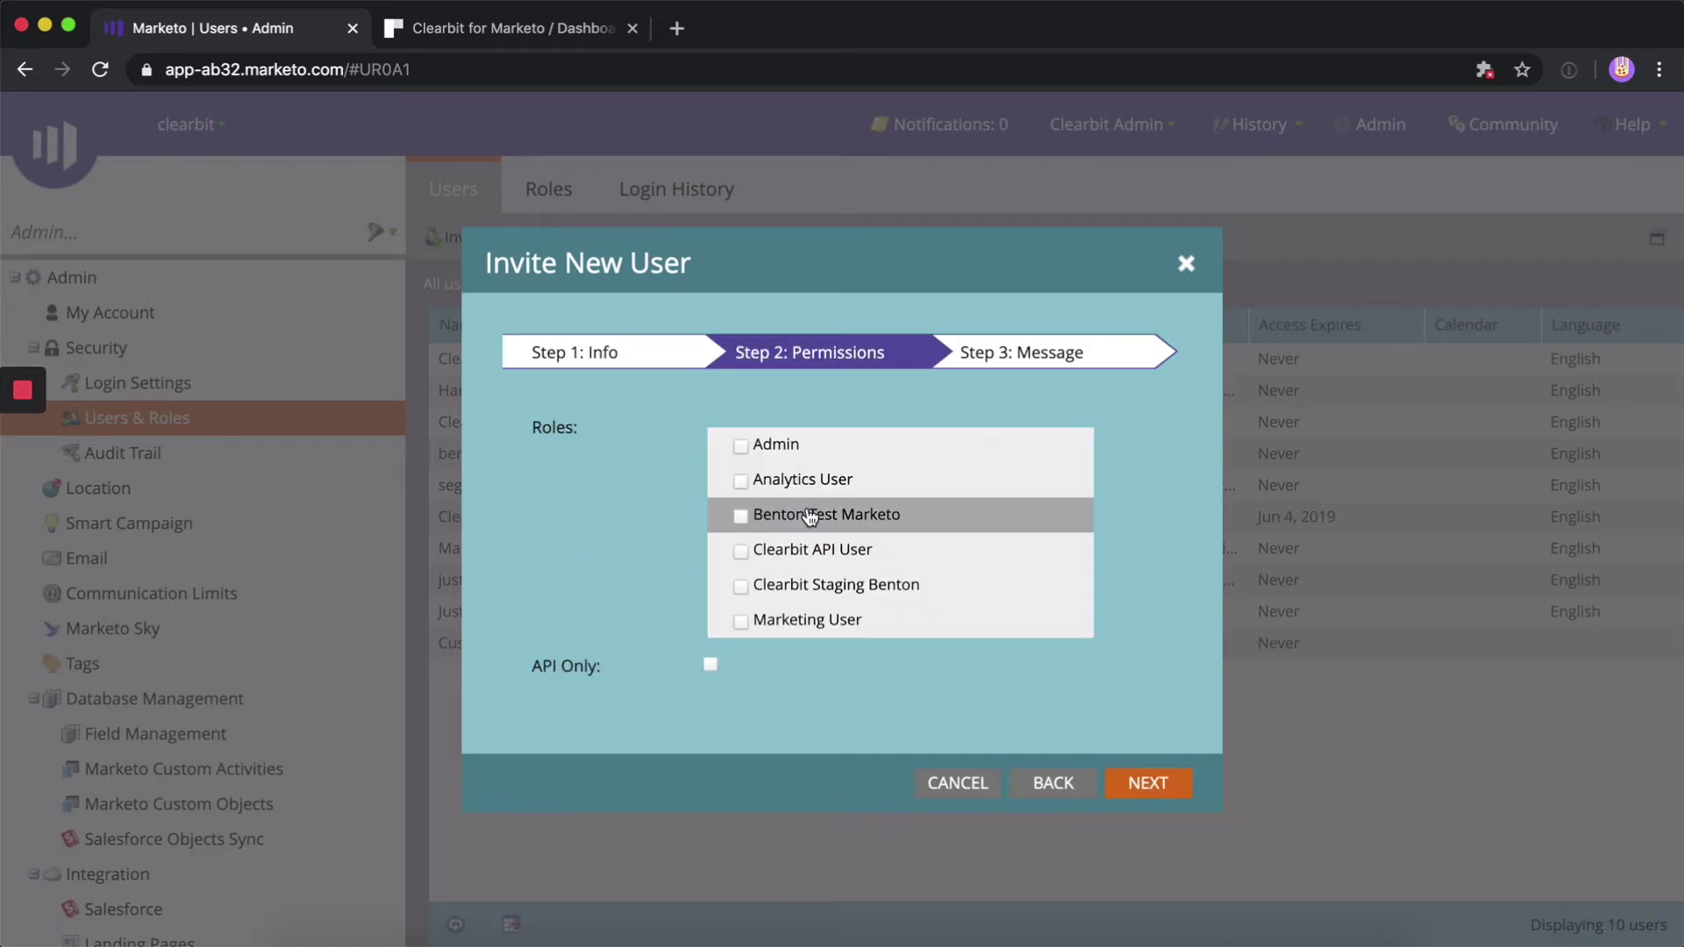
pyautogui.click(745, 551)
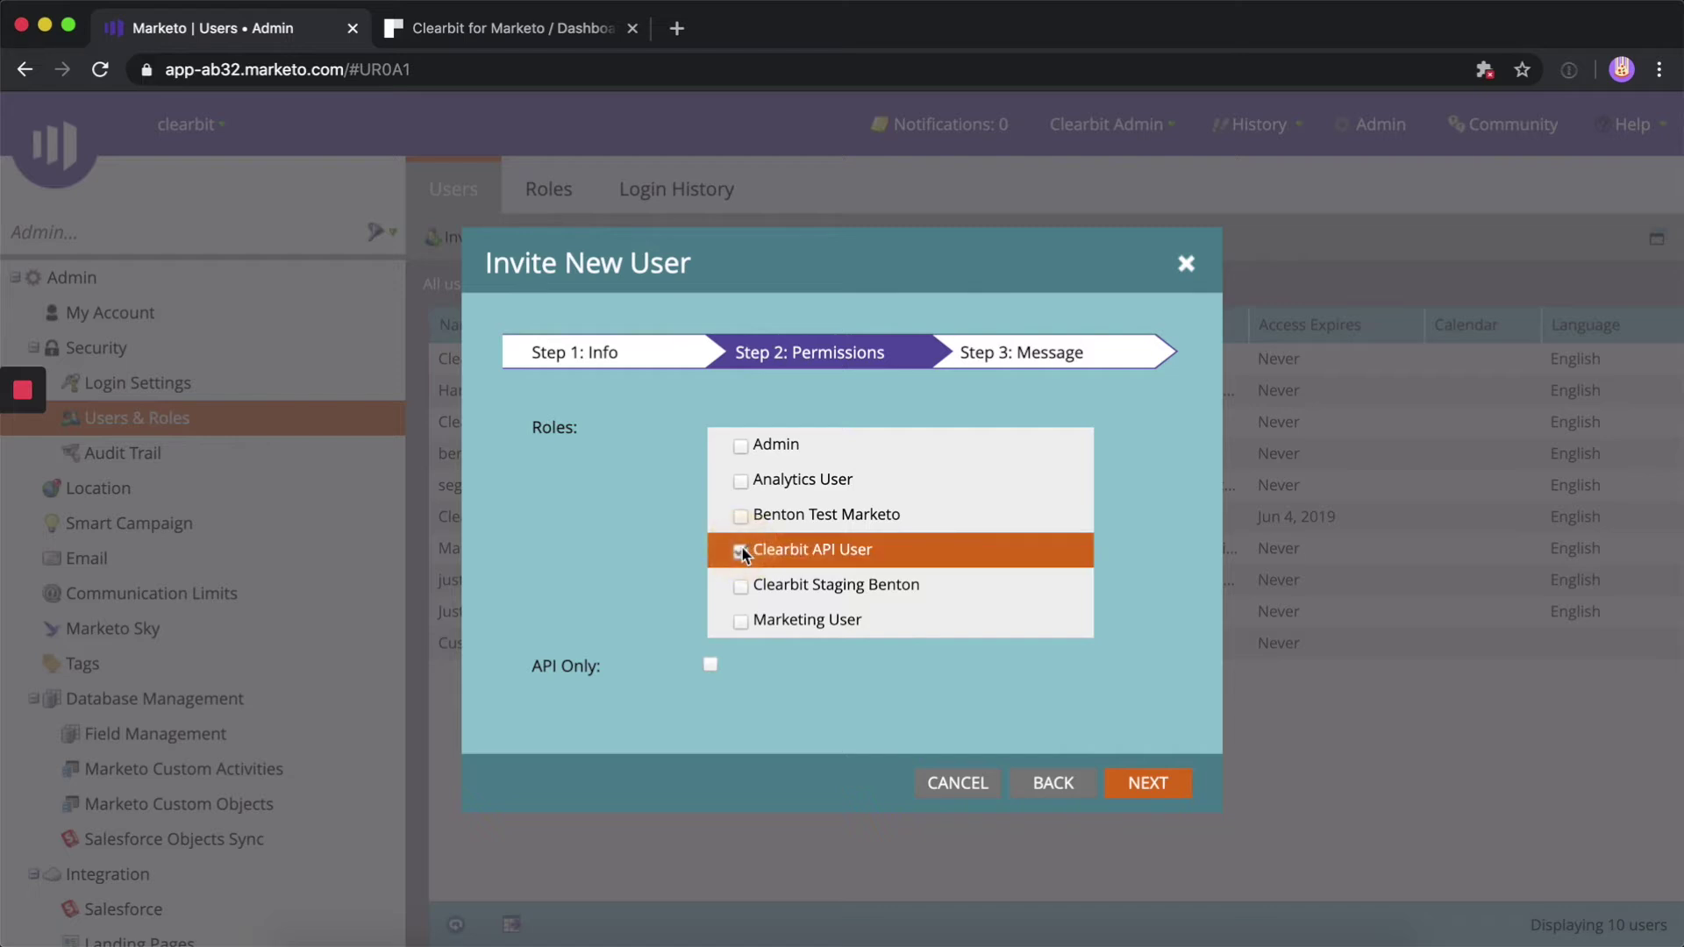
pyautogui.click(710, 664)
pyautogui.click(1153, 785)
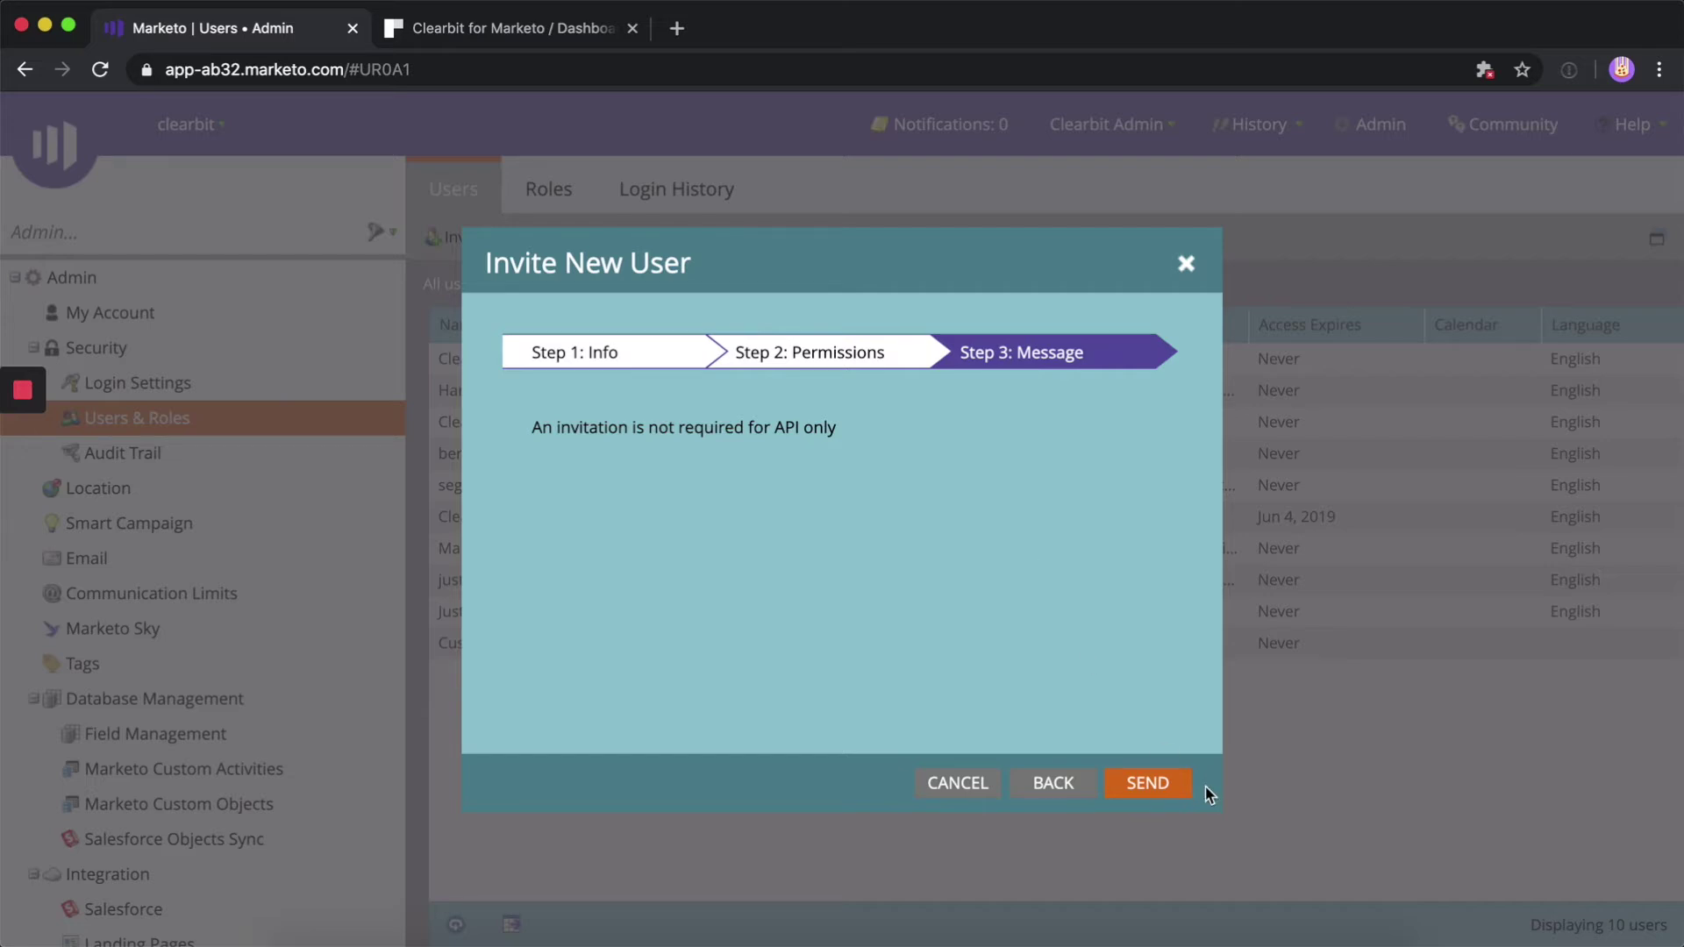
pyautogui.click(1139, 785)
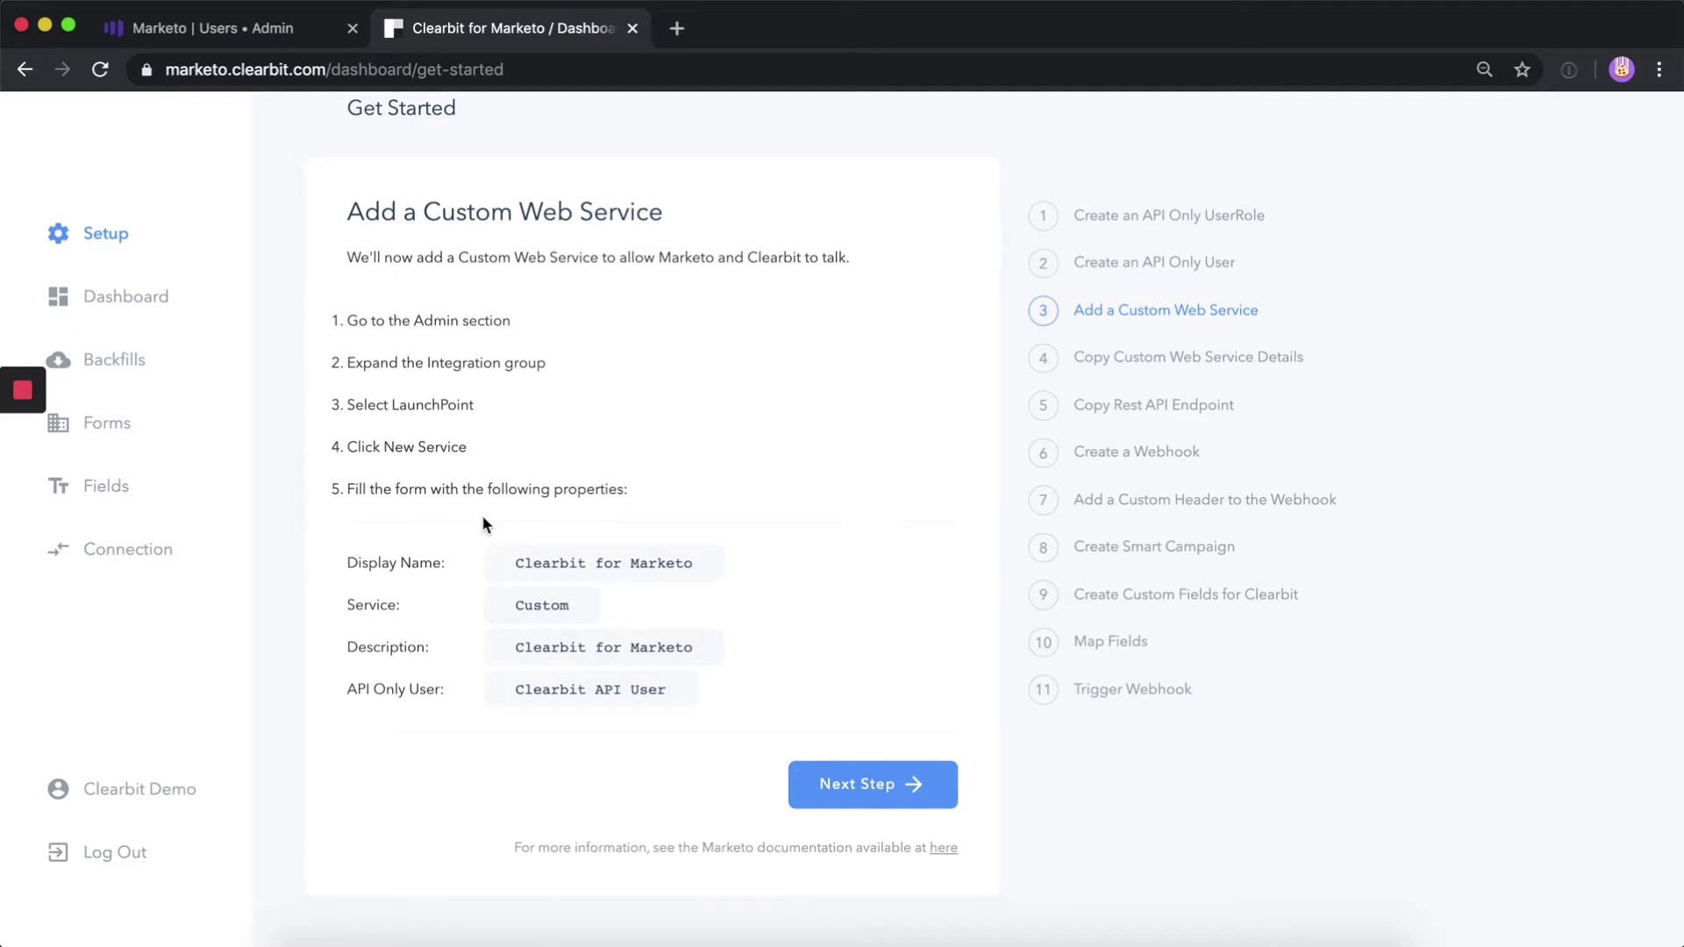
# In Installed Services, start a new Custom service named Demo Onboarding
pyautogui.click(254, 28)
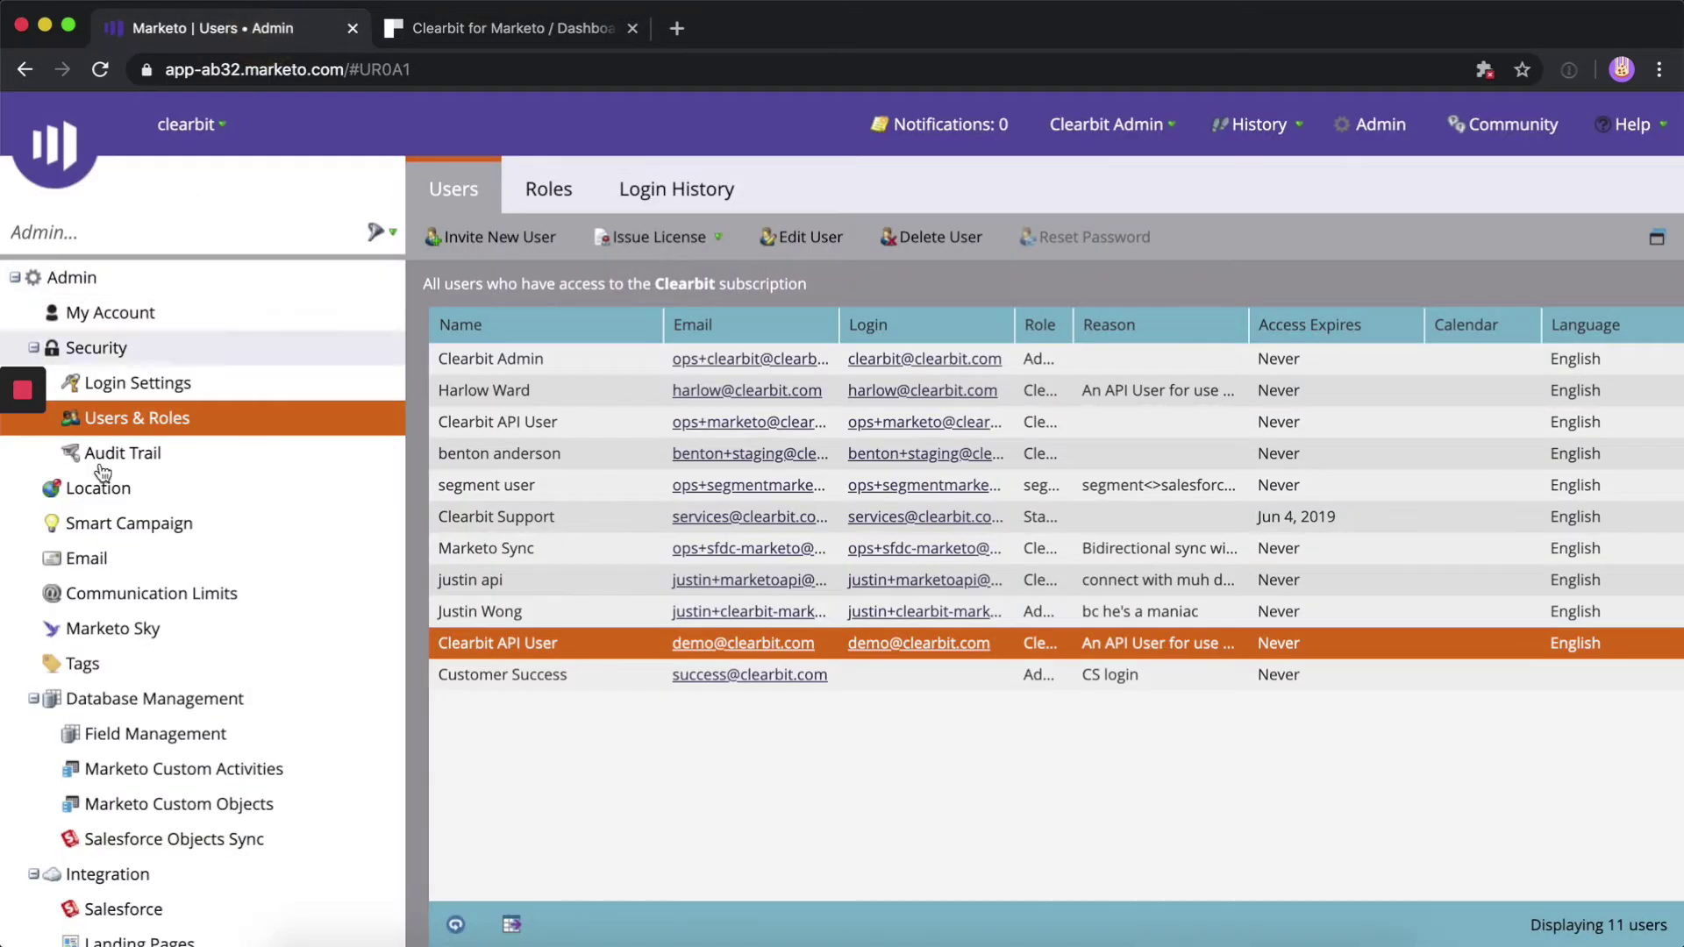
pyautogui.scroll(-3, 141, 675)
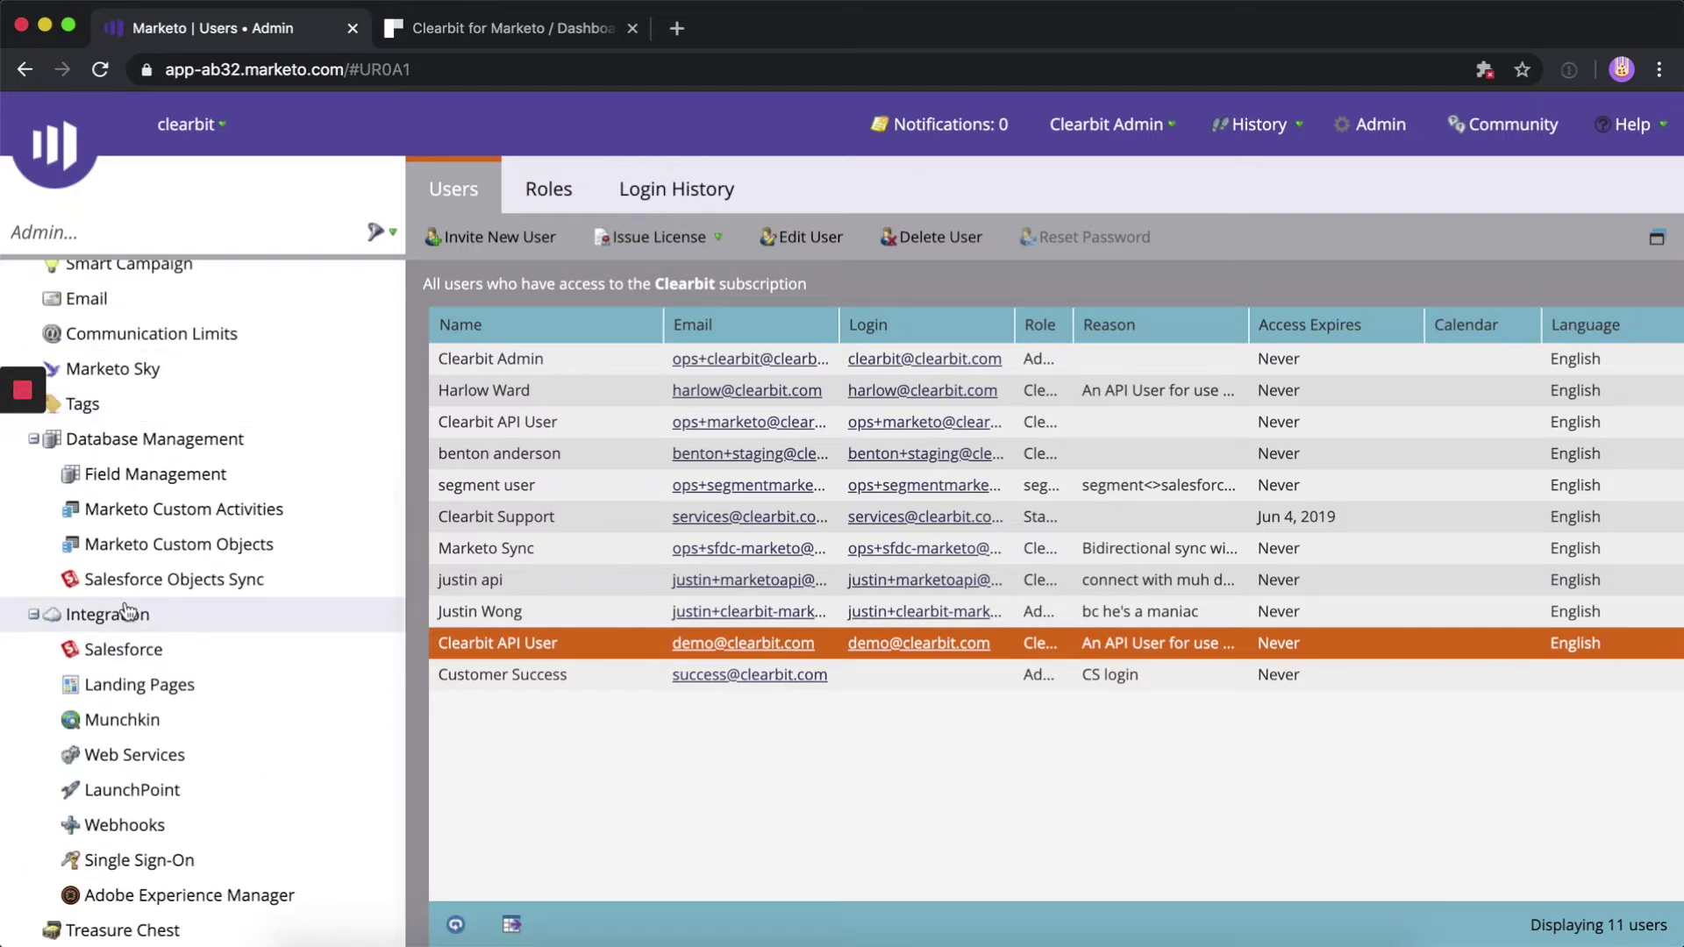
pyautogui.click(149, 791)
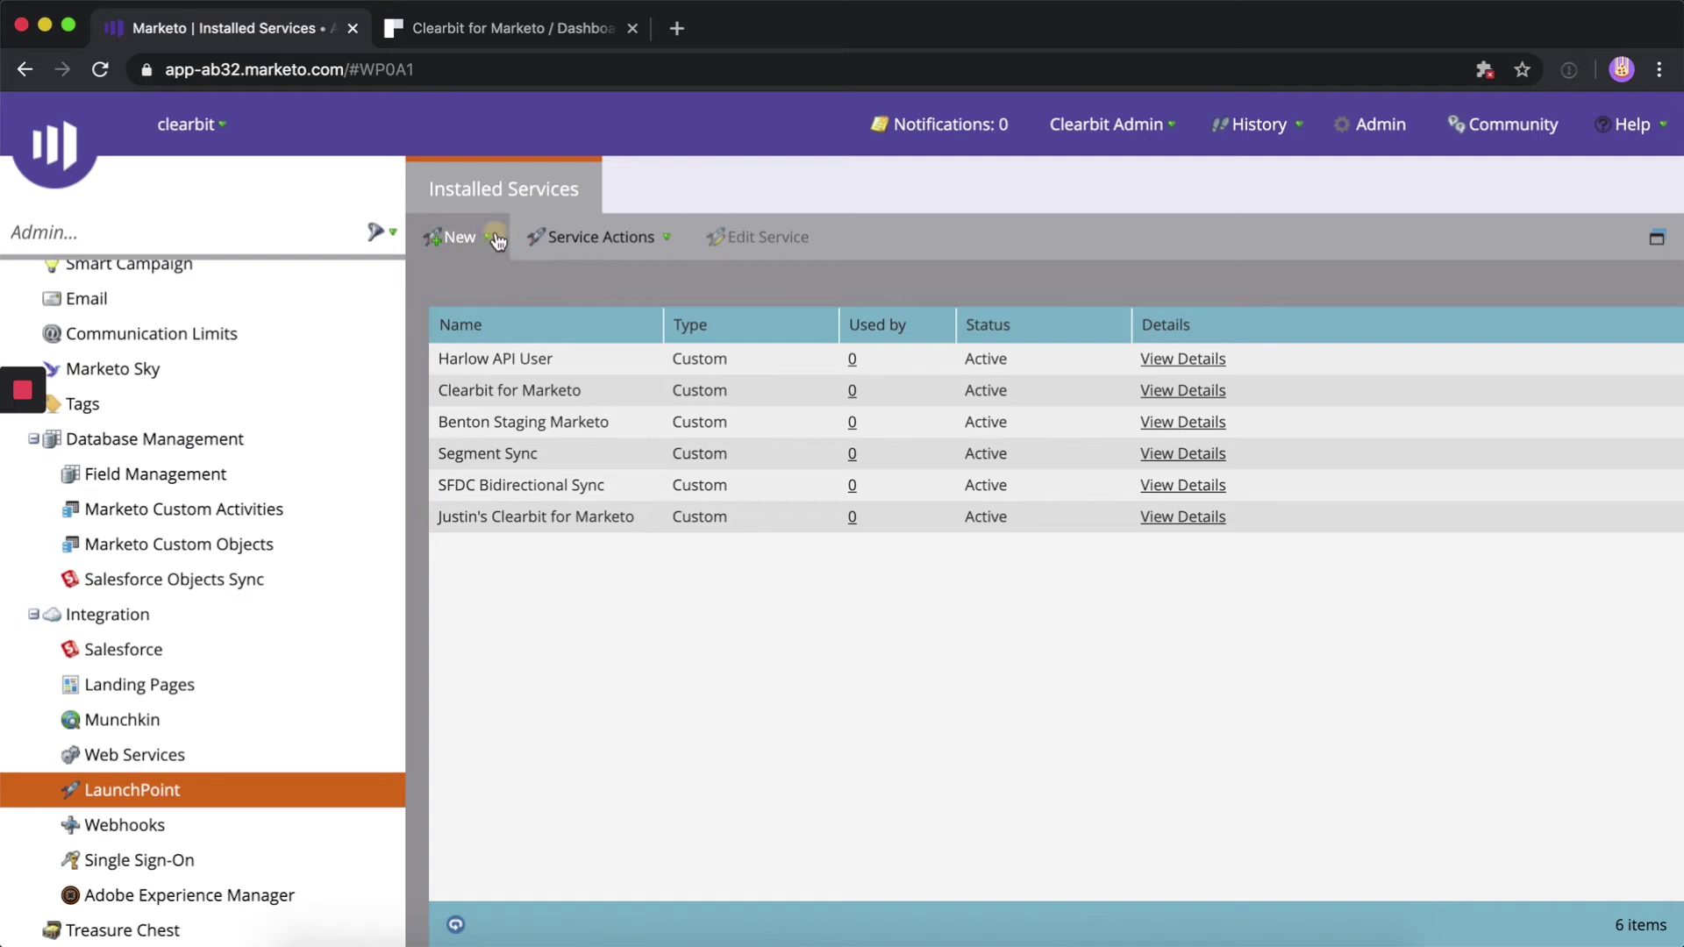
pyautogui.click(464, 237)
pyautogui.click(498, 278)
pyautogui.write('Demo Onboarding')
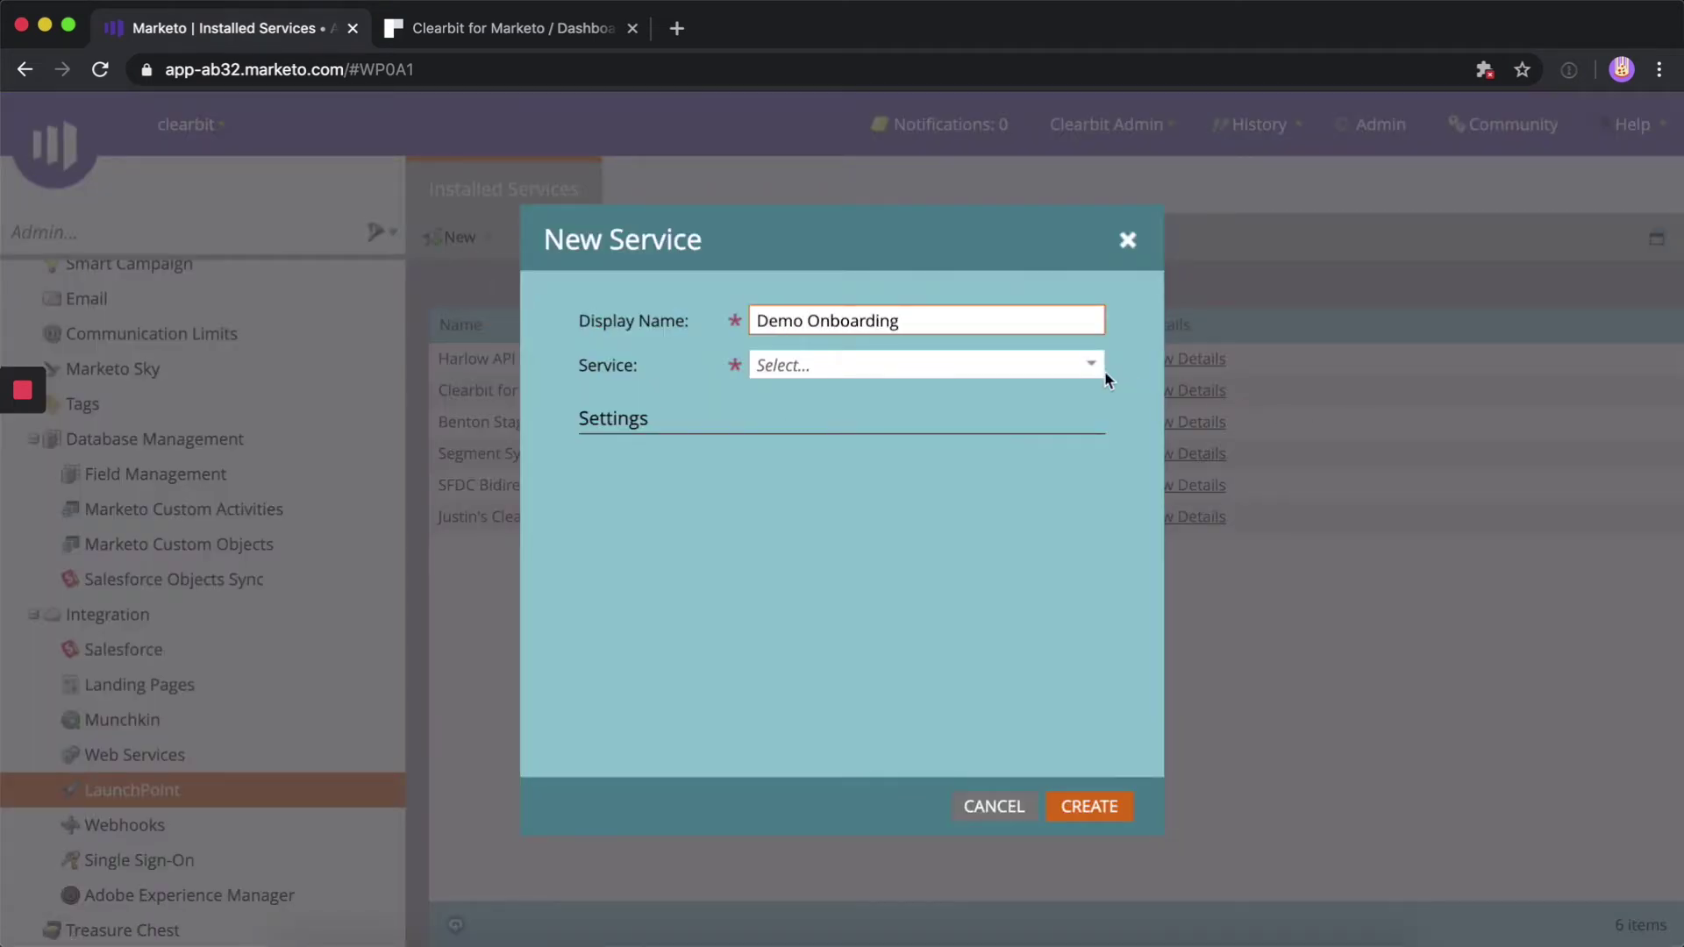
pyautogui.click(1092, 369)
pyautogui.click(1007, 406)
# Describe the service as Clearbit for Marketo, assign the new API user, and create it
pyautogui.click(526, 28)
pyautogui.click(517, 646)
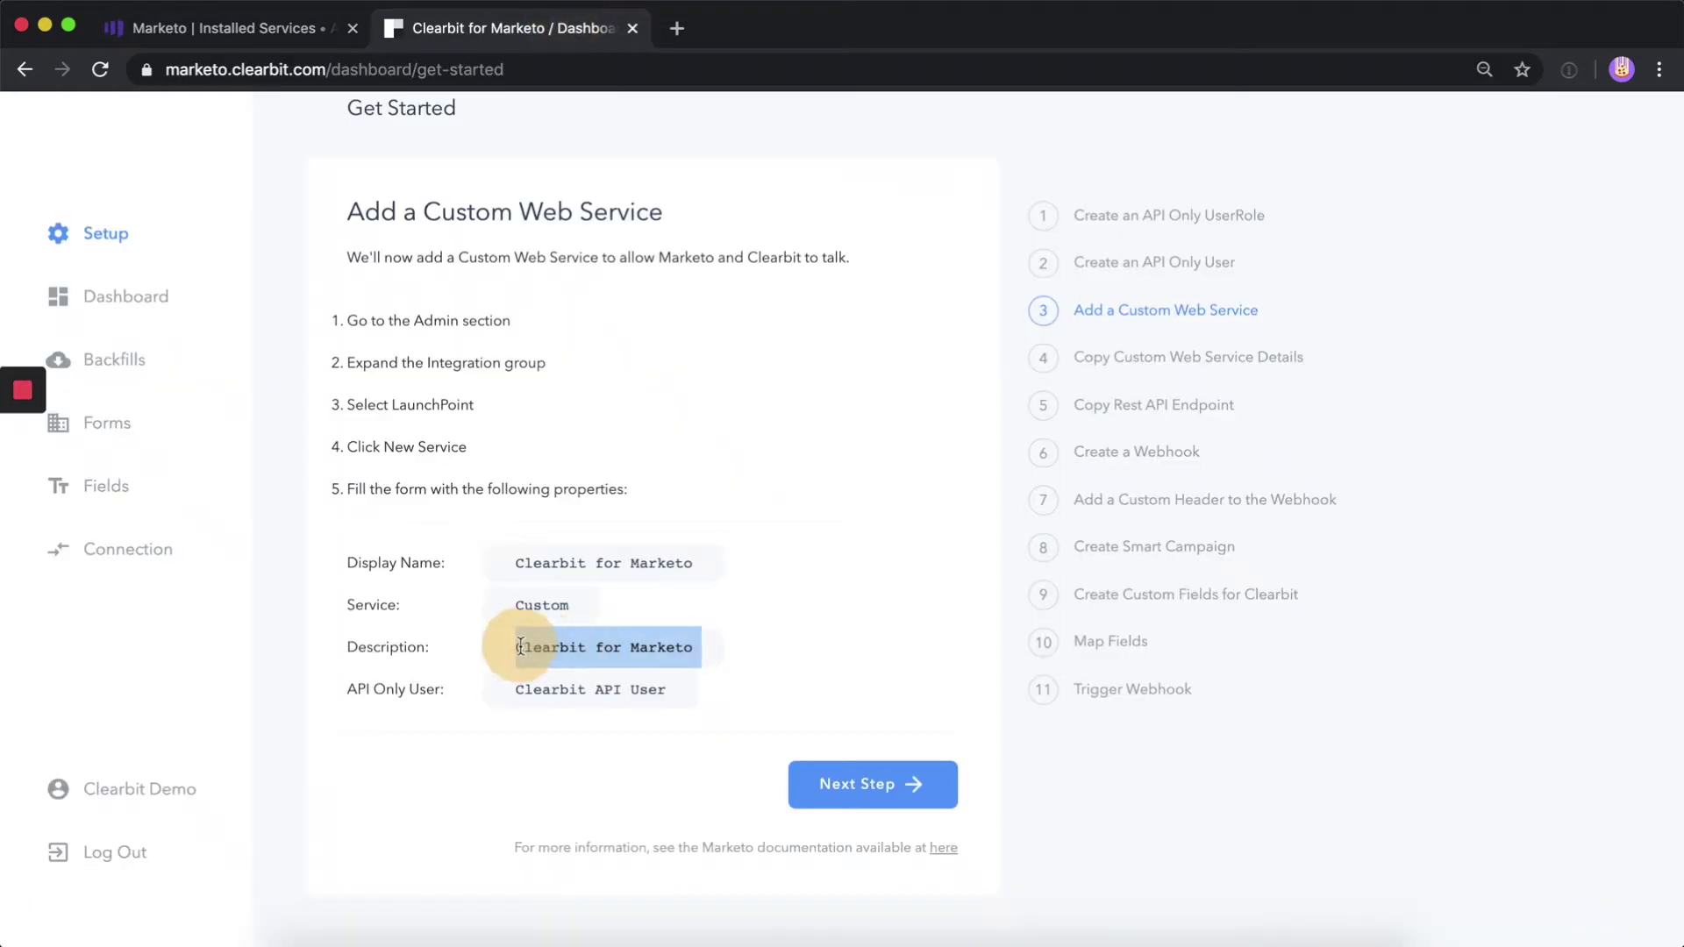
pyautogui.hotkey('ctrl', 'shift', 'Tab')
pyautogui.click(861, 485)
pyautogui.write('Clearbit for Marketo')
pyautogui.click(1030, 531)
pyautogui.click(982, 751)
pyautogui.click(1090, 806)
pyautogui.hotkey('ctrl', 'Tab')
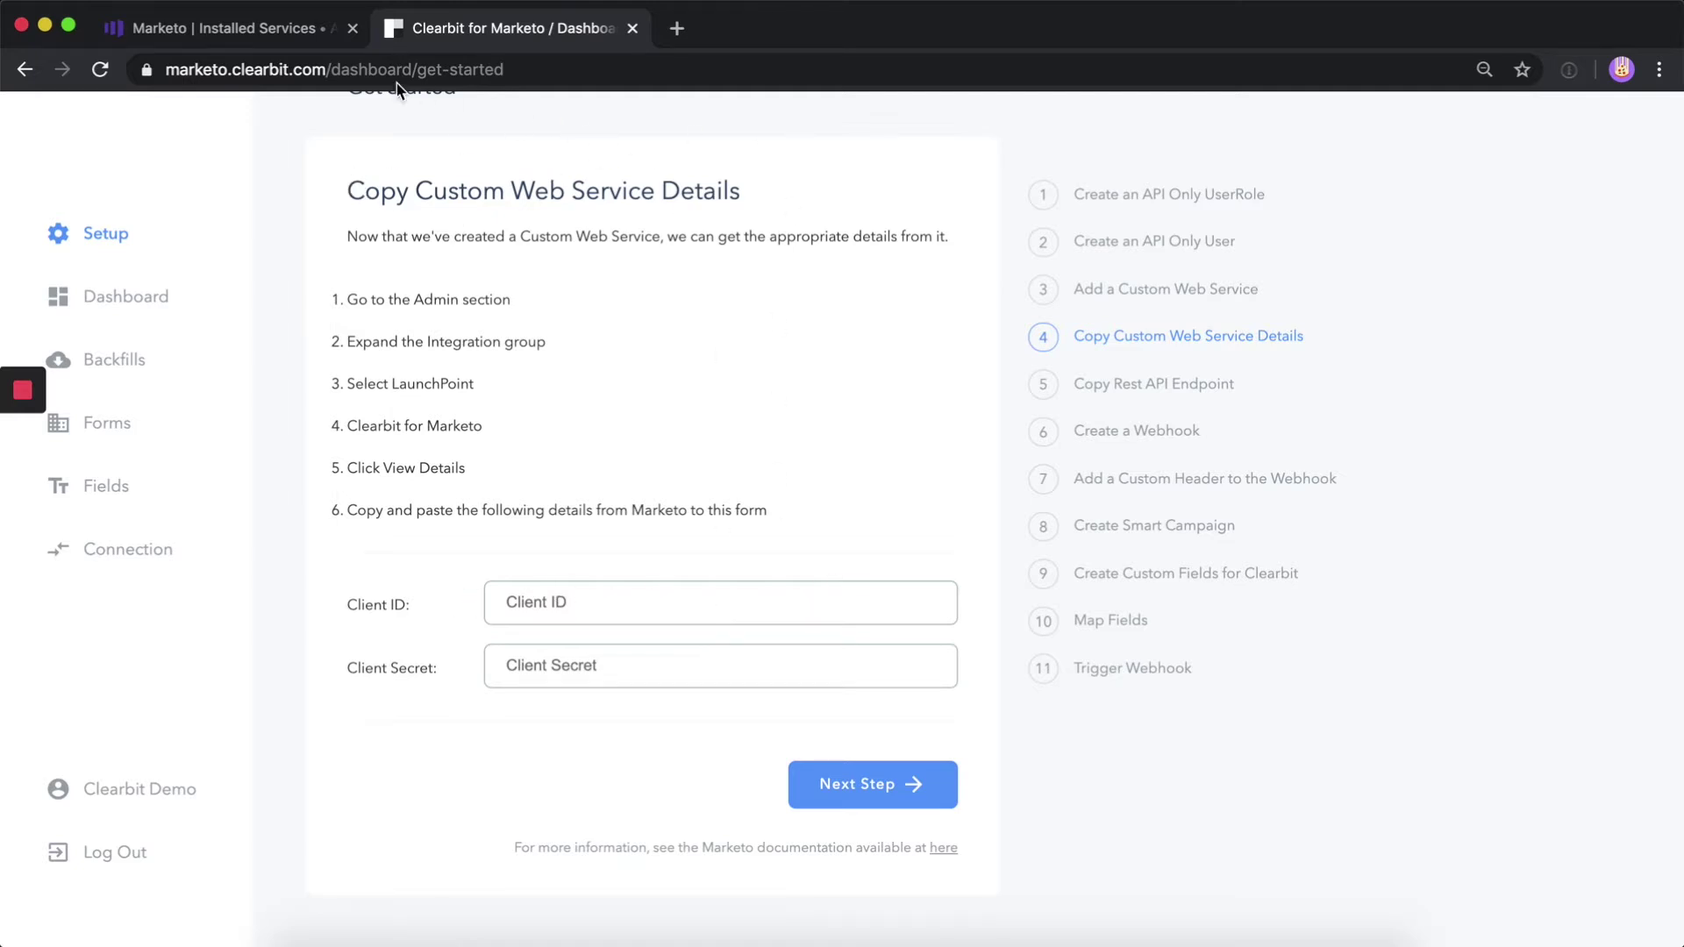
# Copy the Demo Onboarding service's Client ID into Clearbit's Client ID field
pyautogui.click(239, 46)
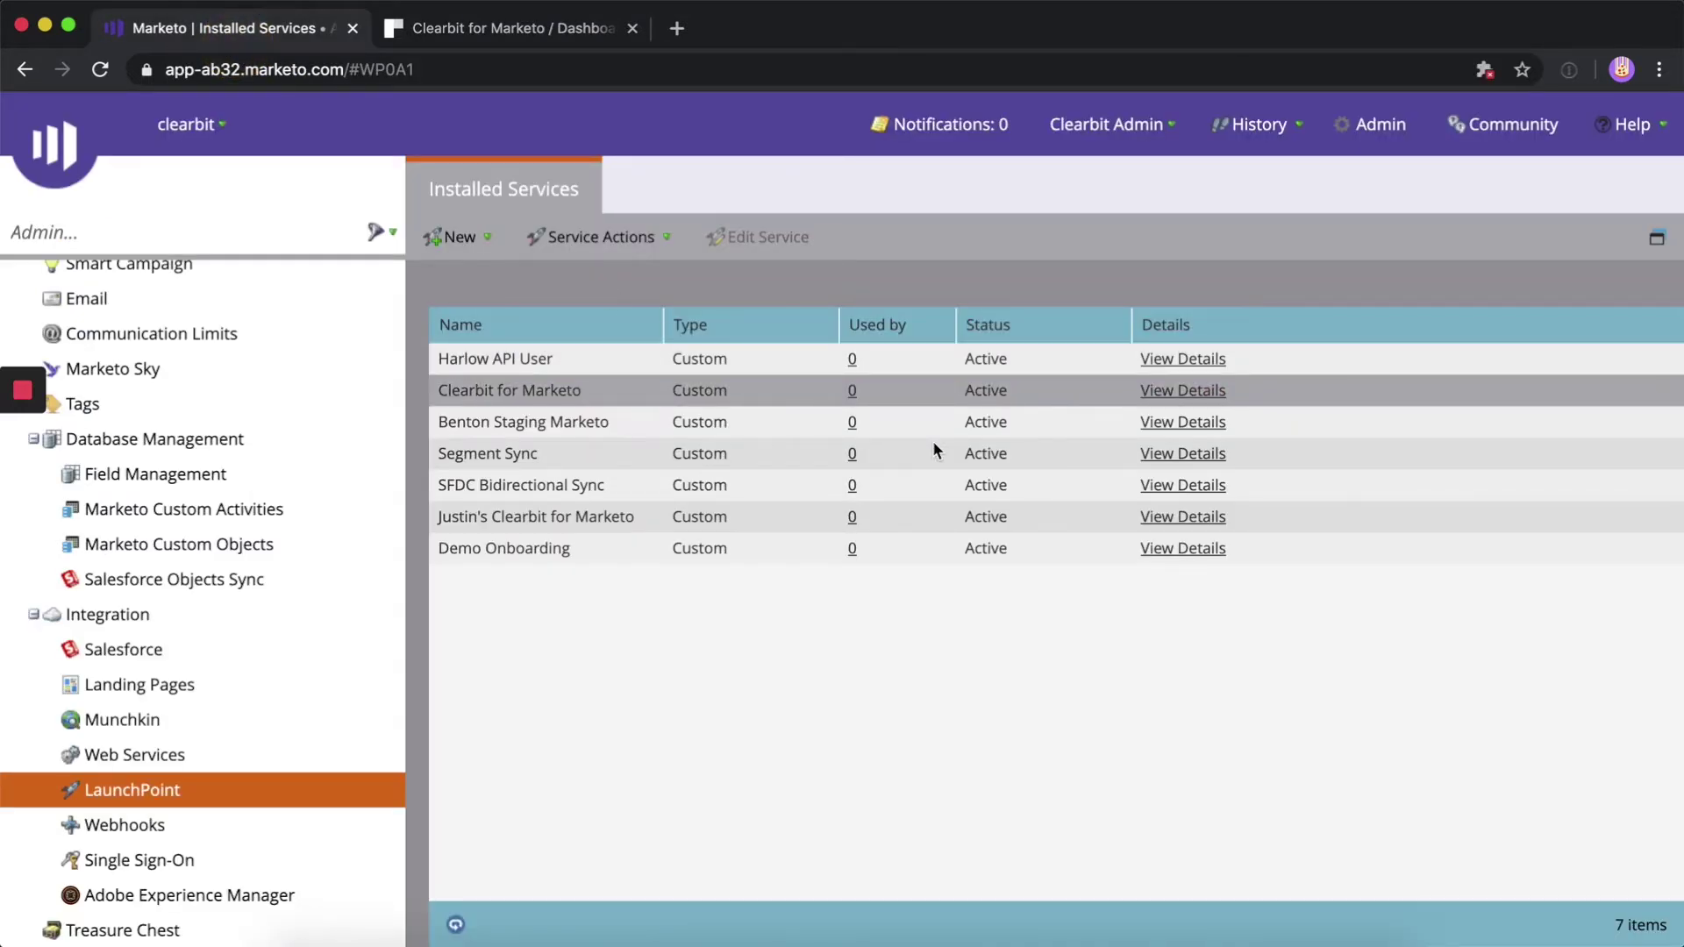
pyautogui.click(1200, 558)
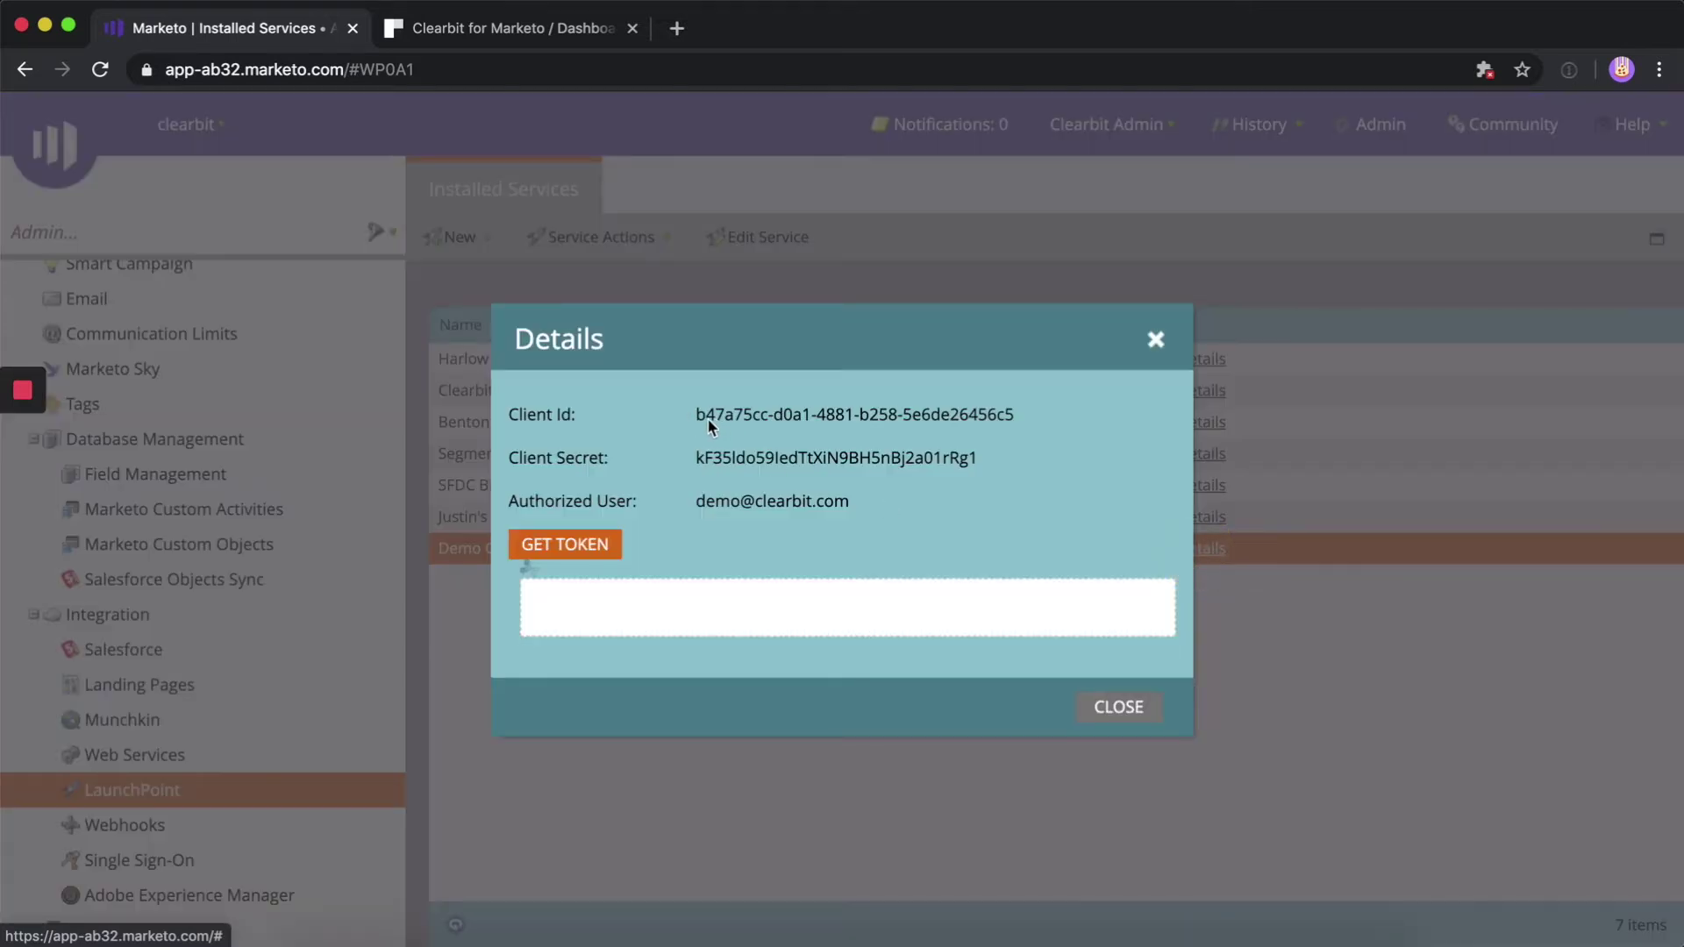
pyautogui.moveTo(697, 416); pyautogui.dragTo(1042, 416)
pyautogui.press('super+c')
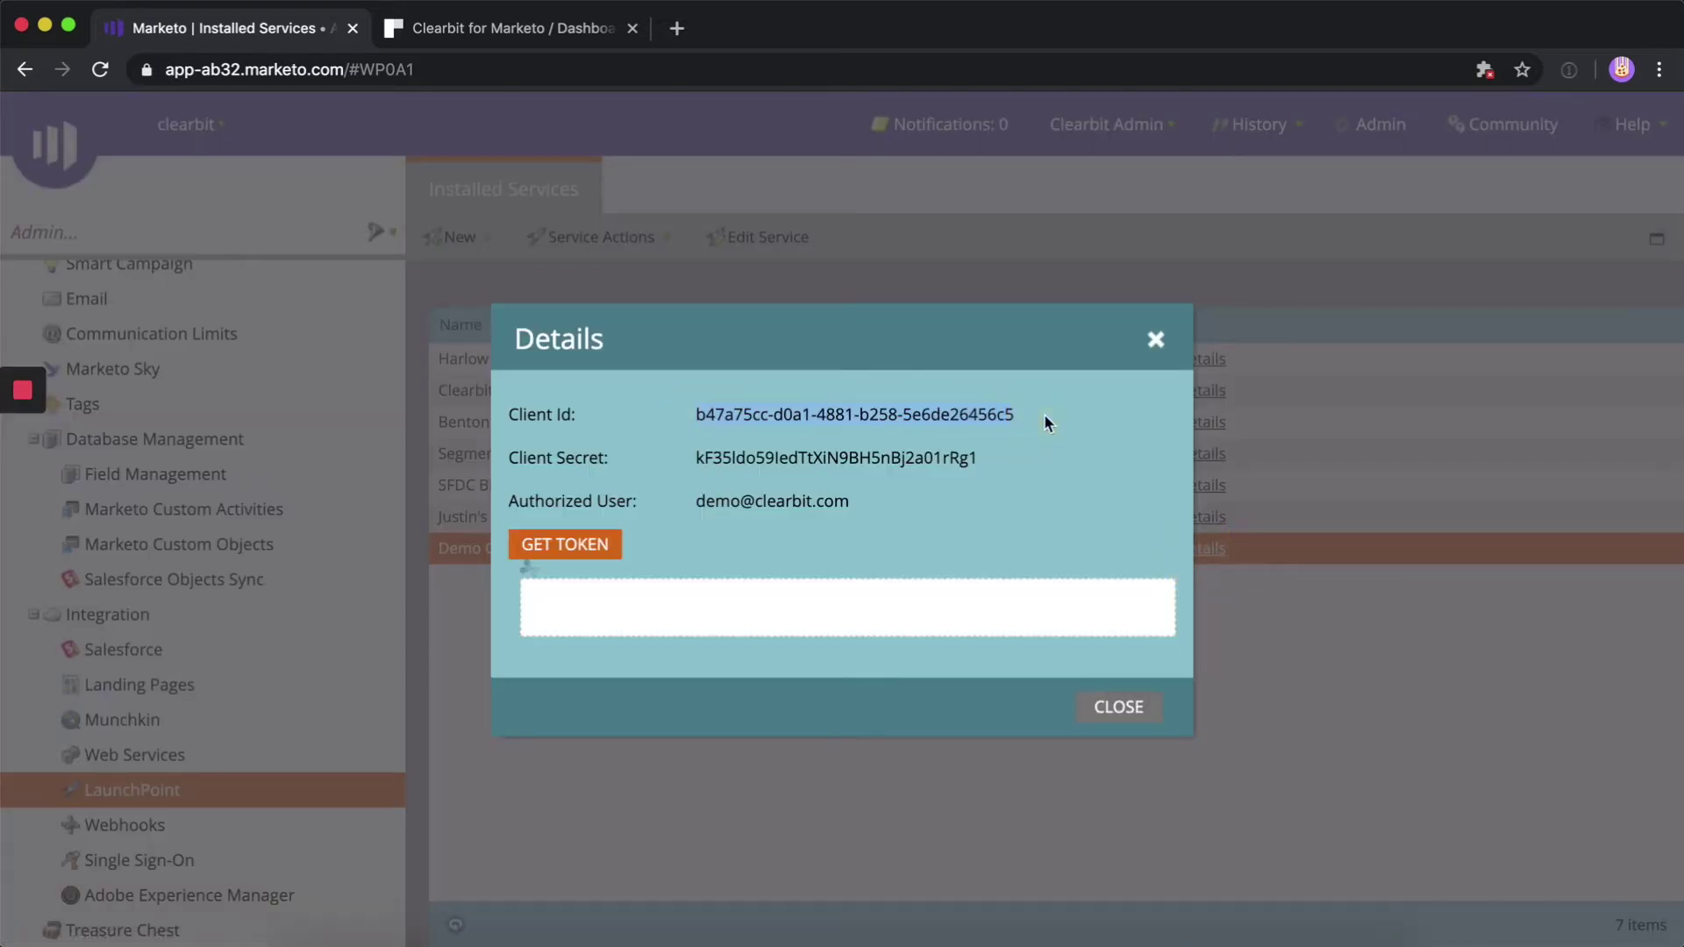
pyautogui.hotkey('ctrl', 'Tab')
pyautogui.click(695, 609)
pyautogui.press('super+v')
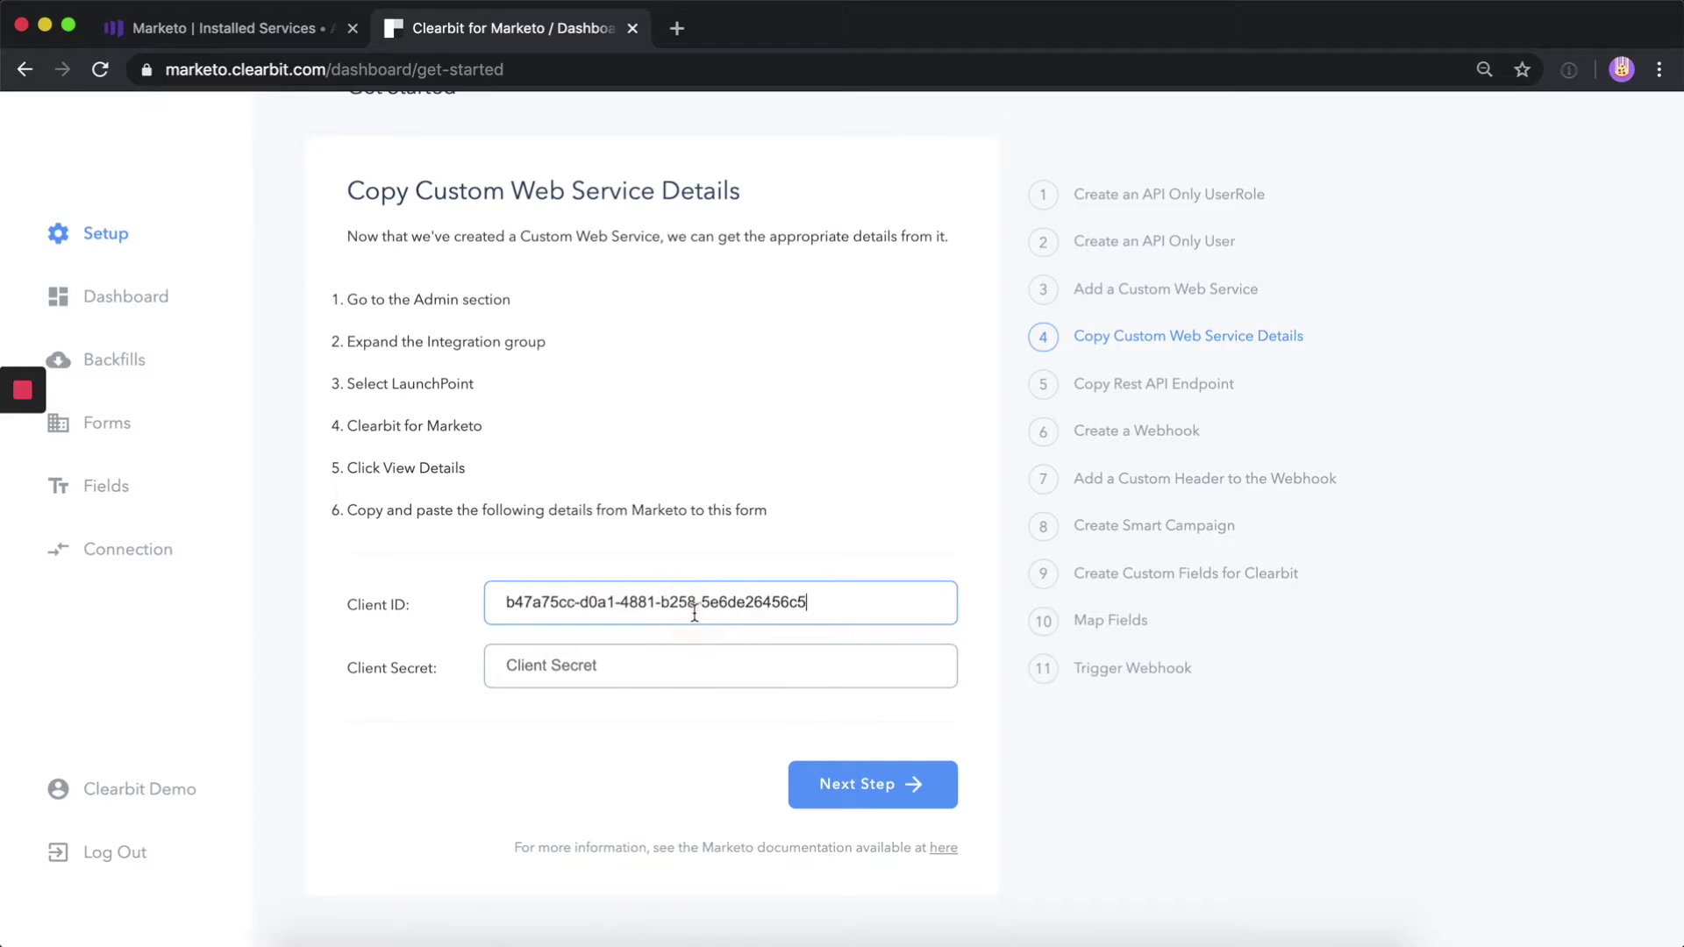
# Paste the Client Secret into Clearbit, advance the guide, and open Marketo's Web Services page
pyautogui.hotkey('ctrl', 'shift', 'Tab')
pyautogui.moveTo(698, 457); pyautogui.dragTo(986, 457)
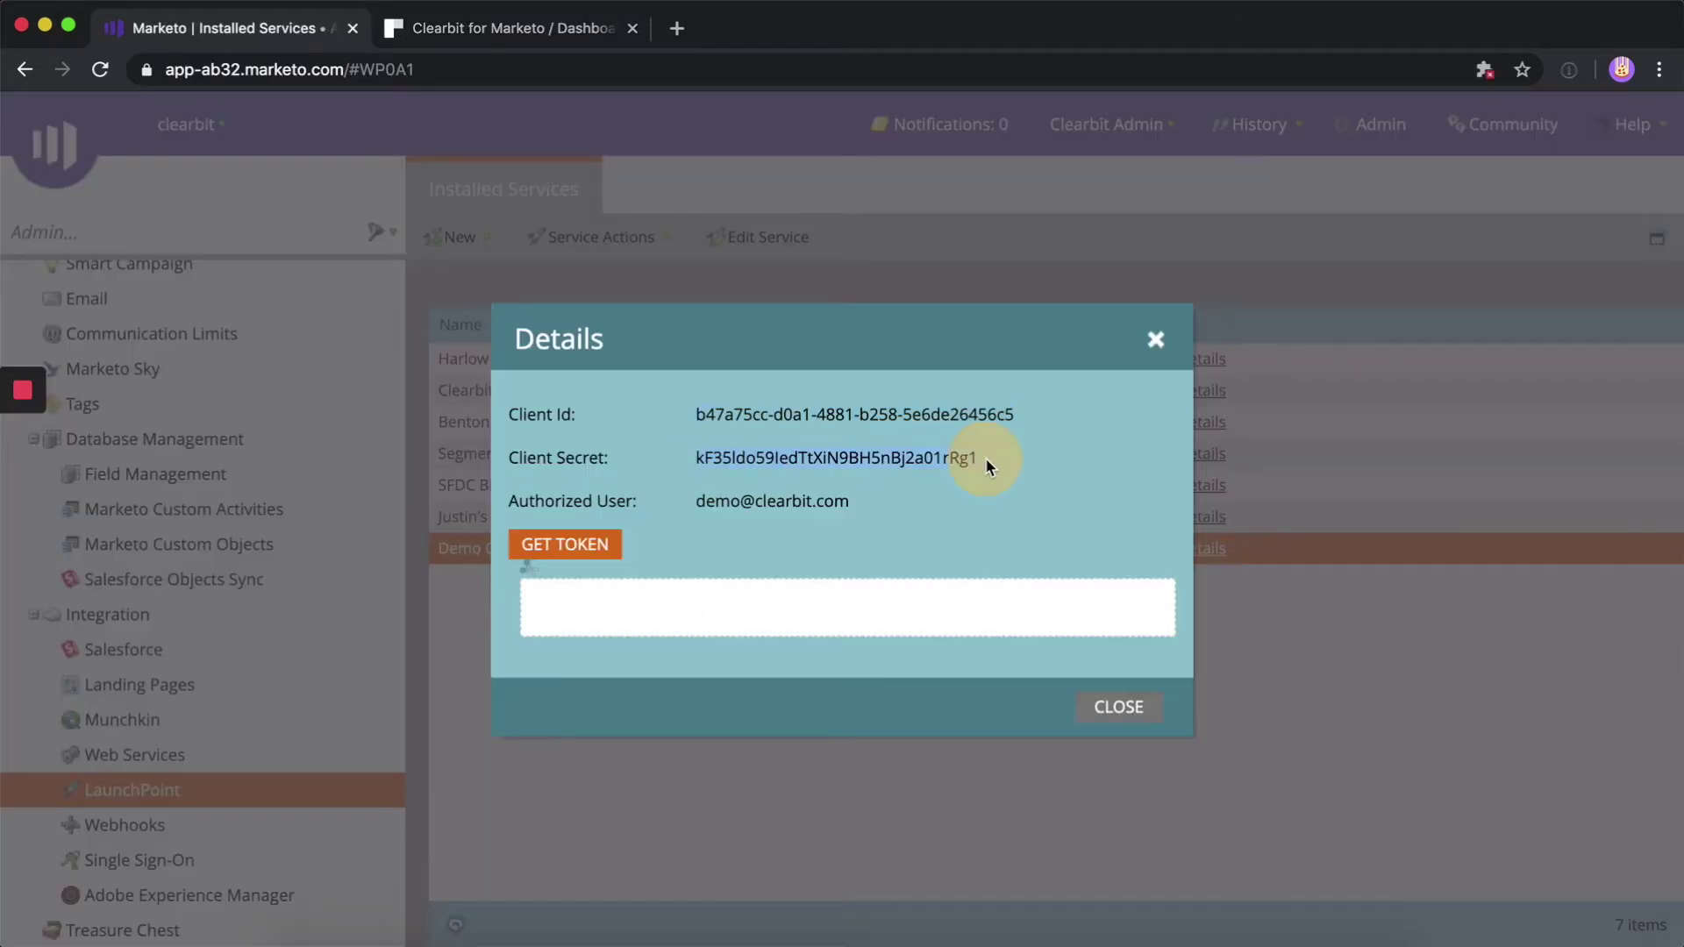
pyautogui.press('super+c')
pyautogui.hotkey('ctrl', 'Tab')
pyautogui.click(654, 667)
pyautogui.press('super+v')
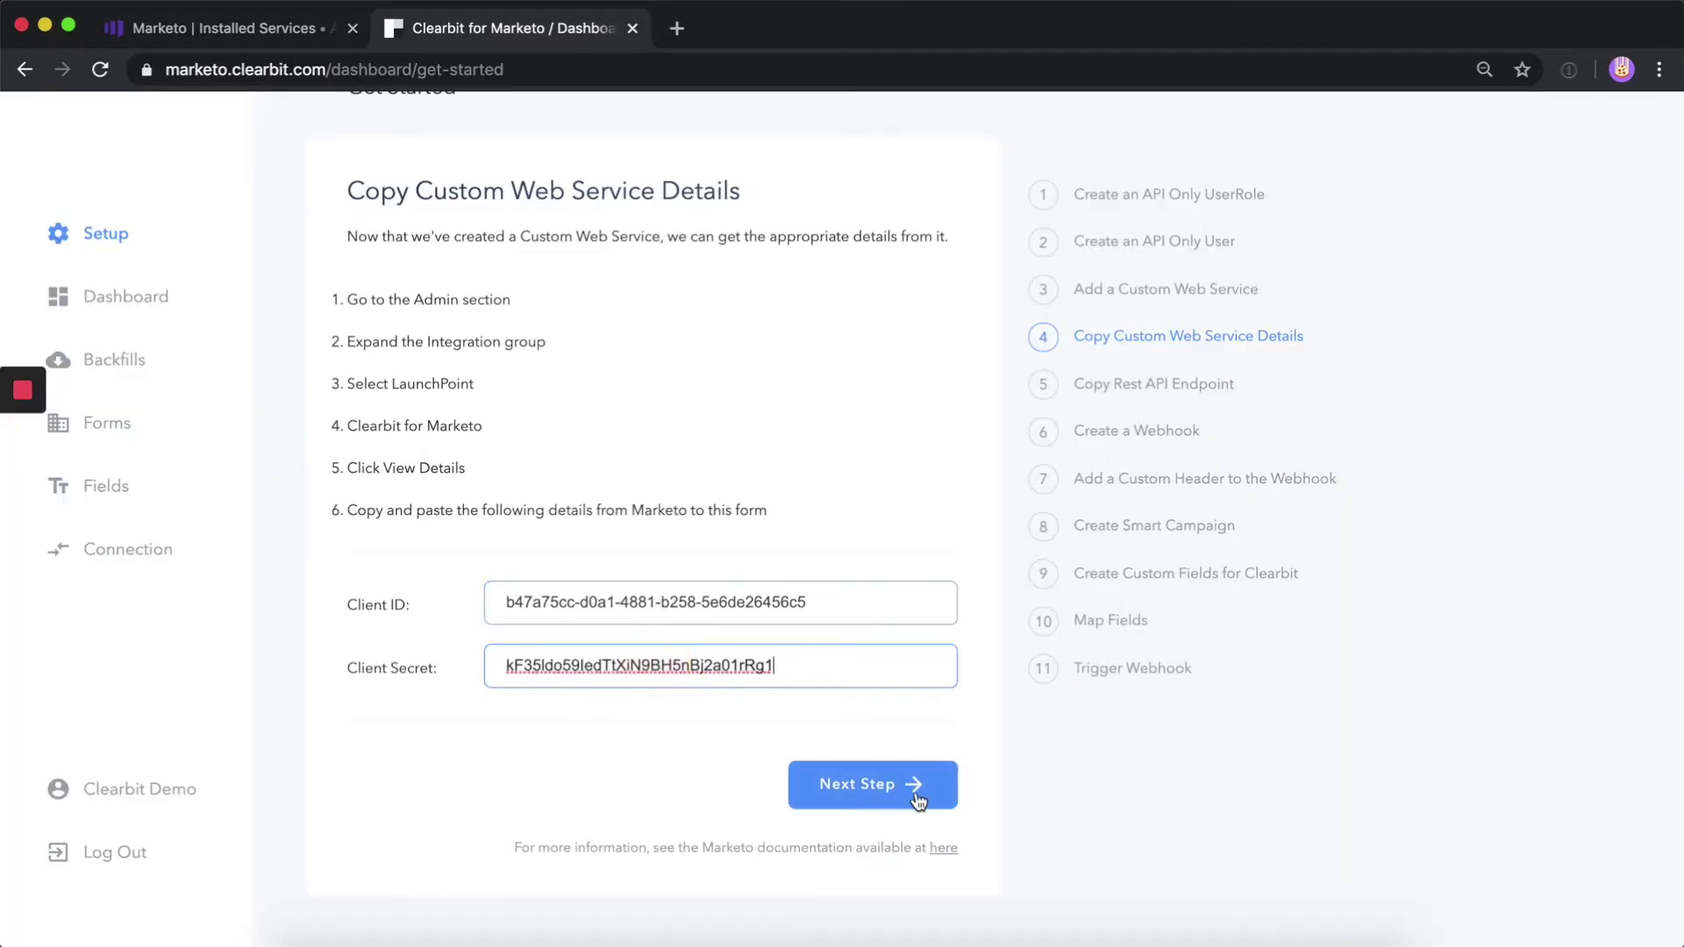
pyautogui.click(880, 794)
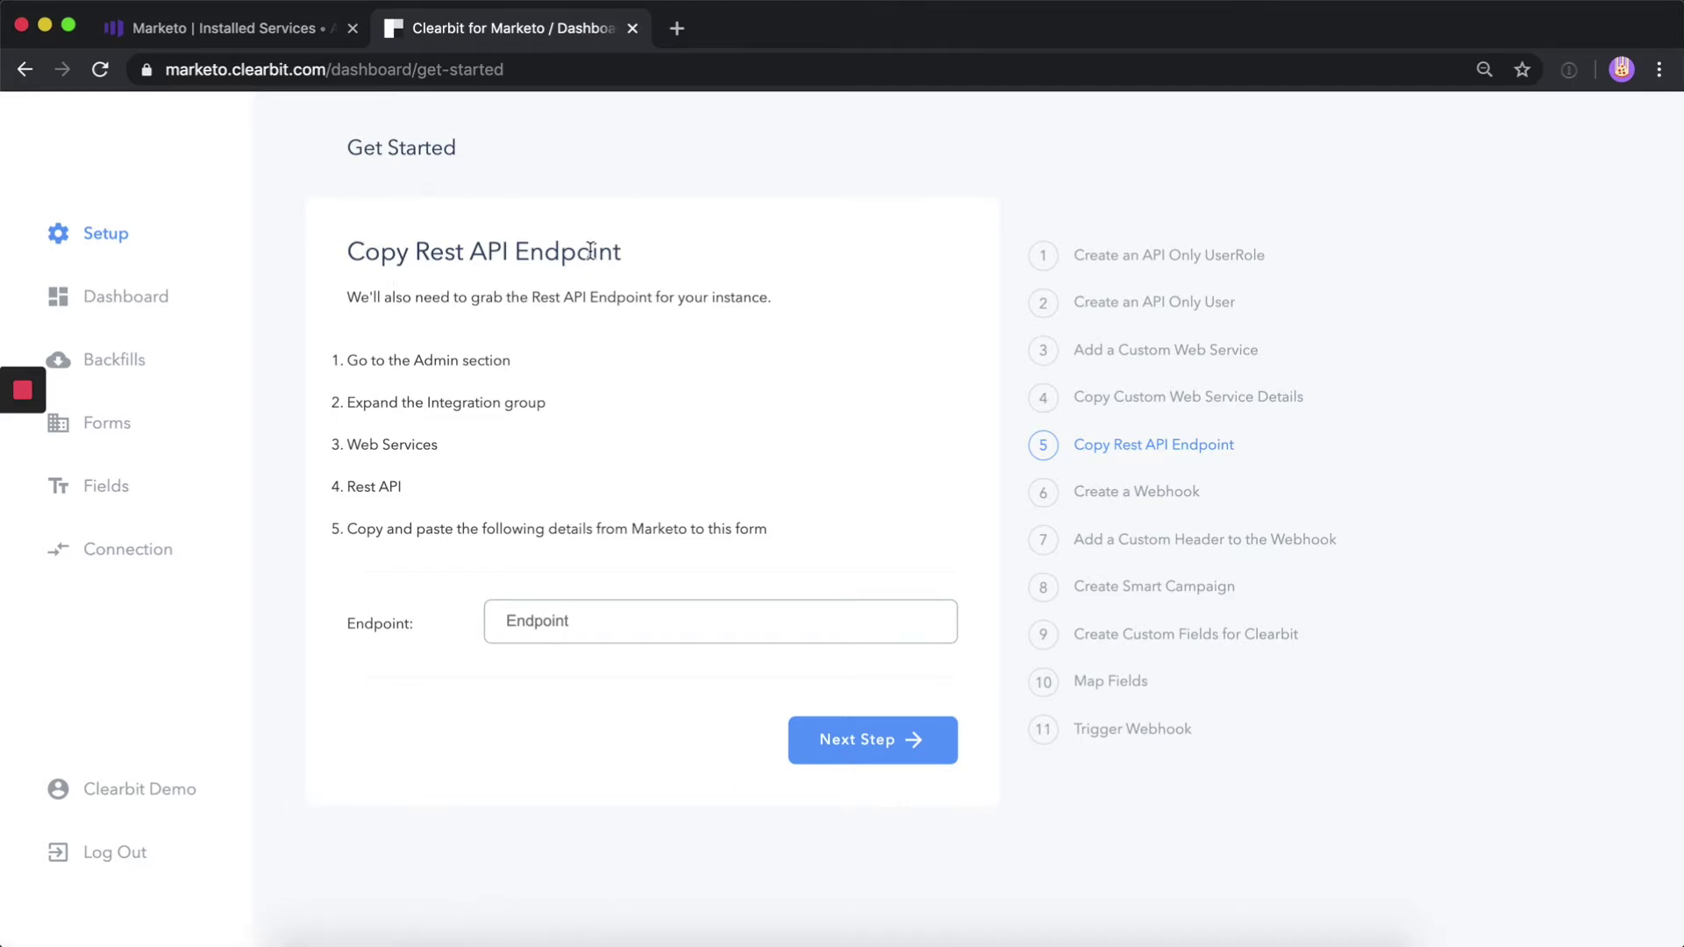
pyautogui.click(123, 754)
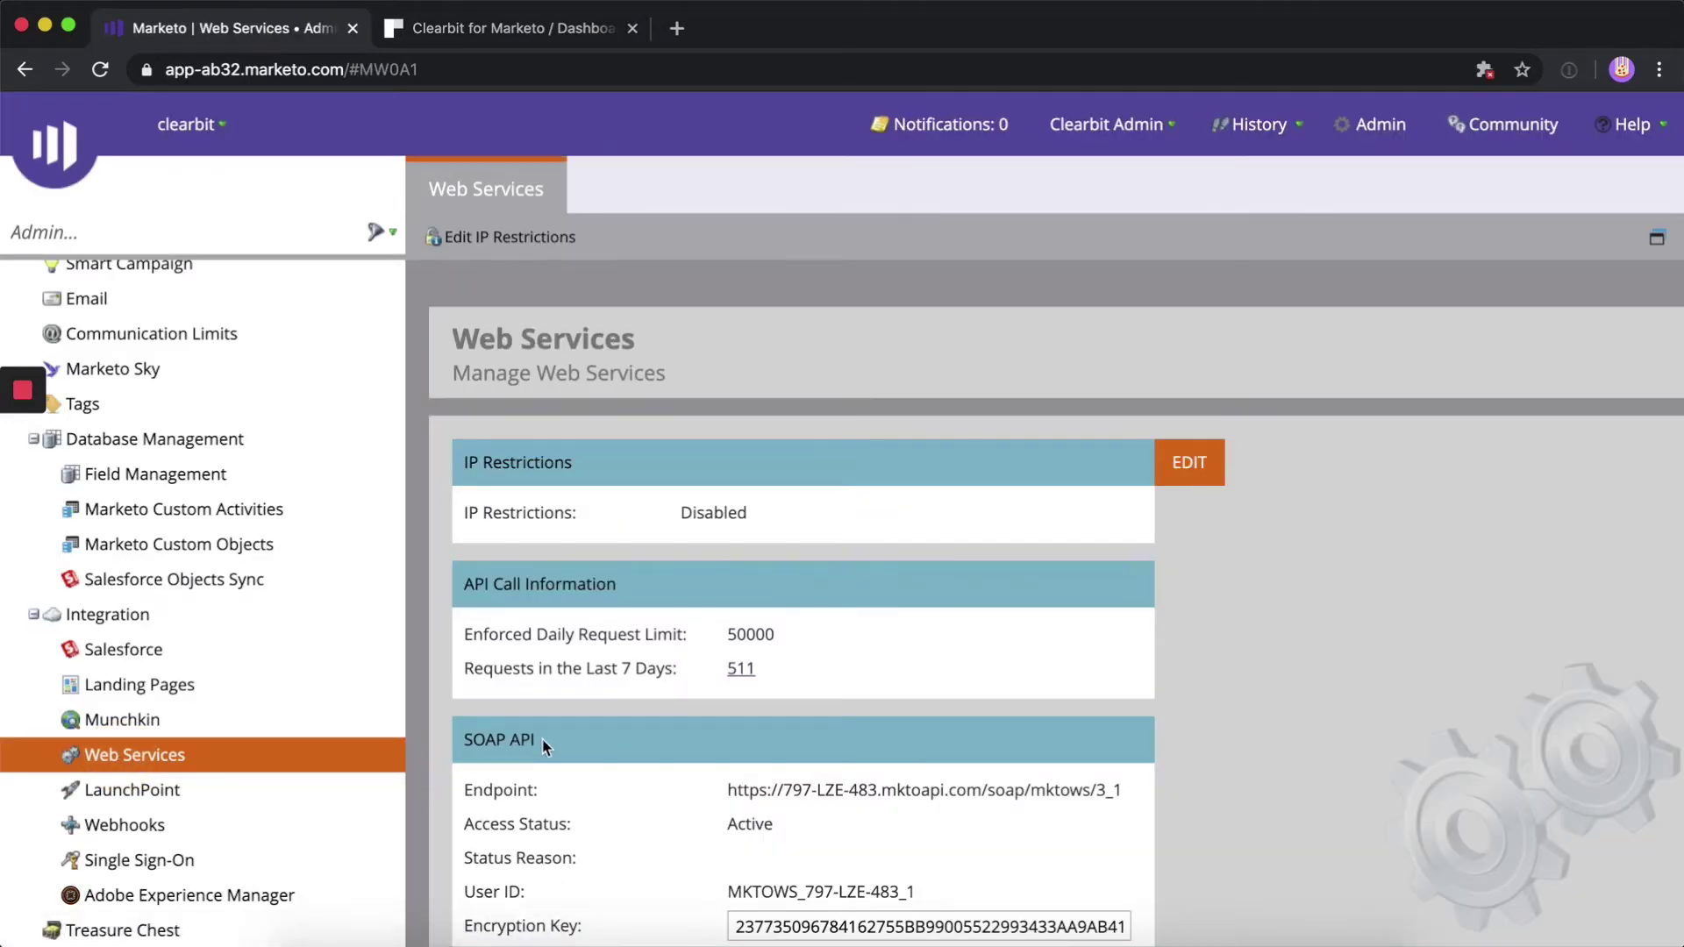
# Copy the REST API Endpoint URL from Web Services into Clearbit's Endpoint field
pyautogui.scroll(-3, 544, 748)
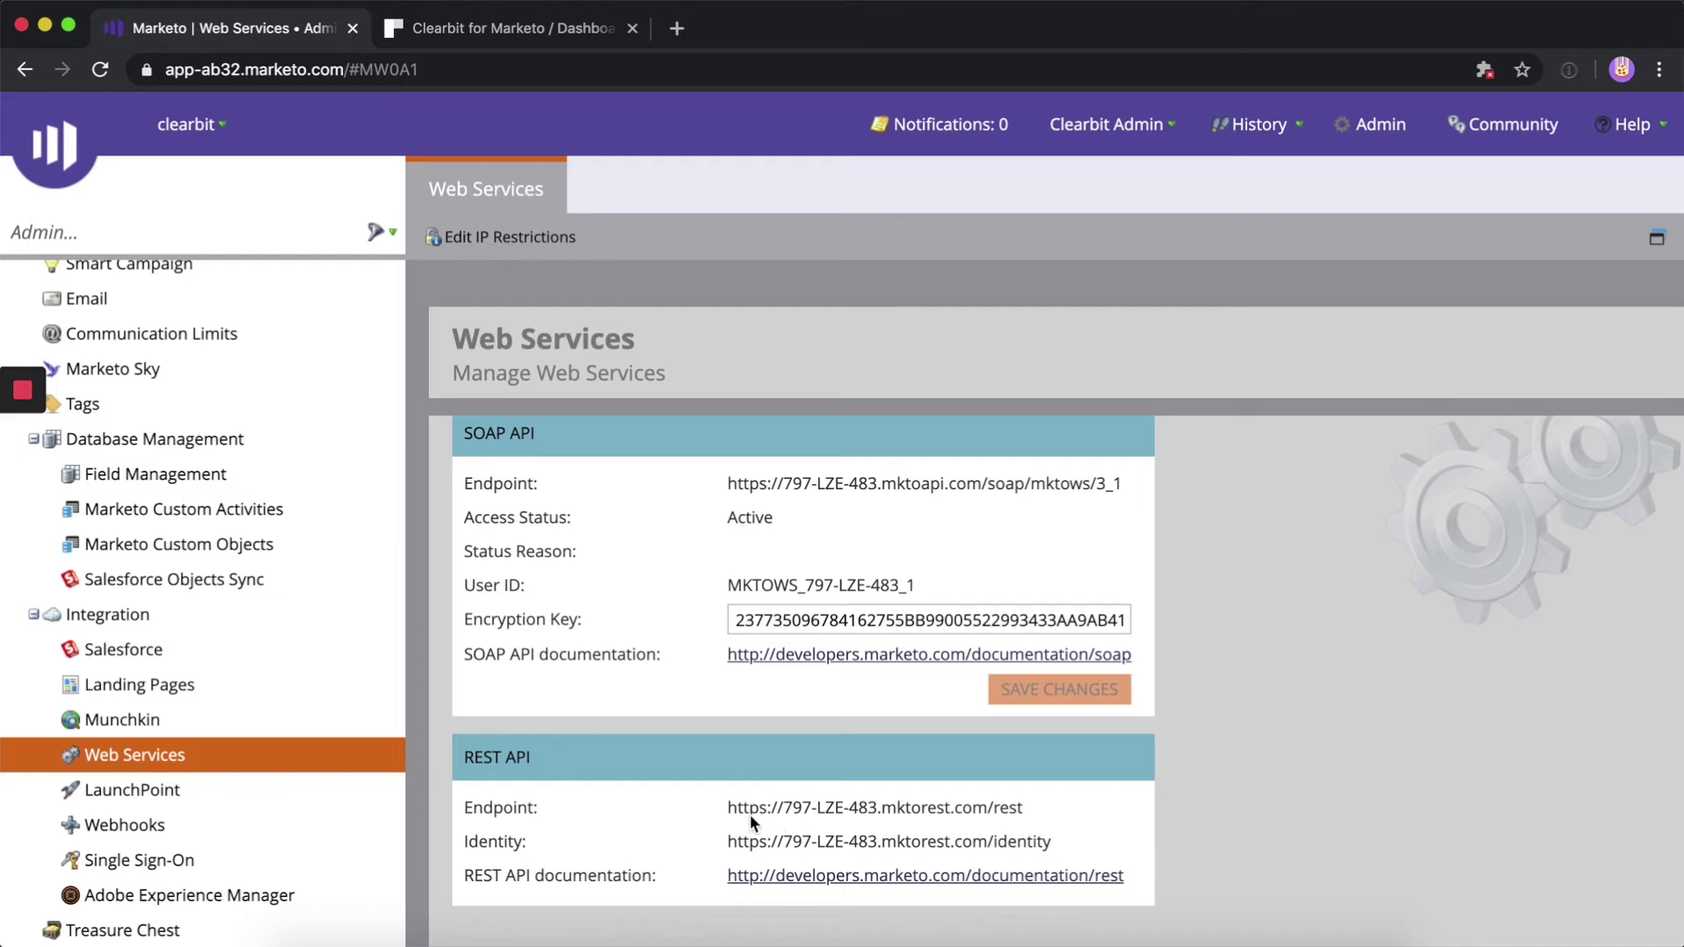
pyautogui.moveTo(726, 809); pyautogui.dragTo(1028, 807)
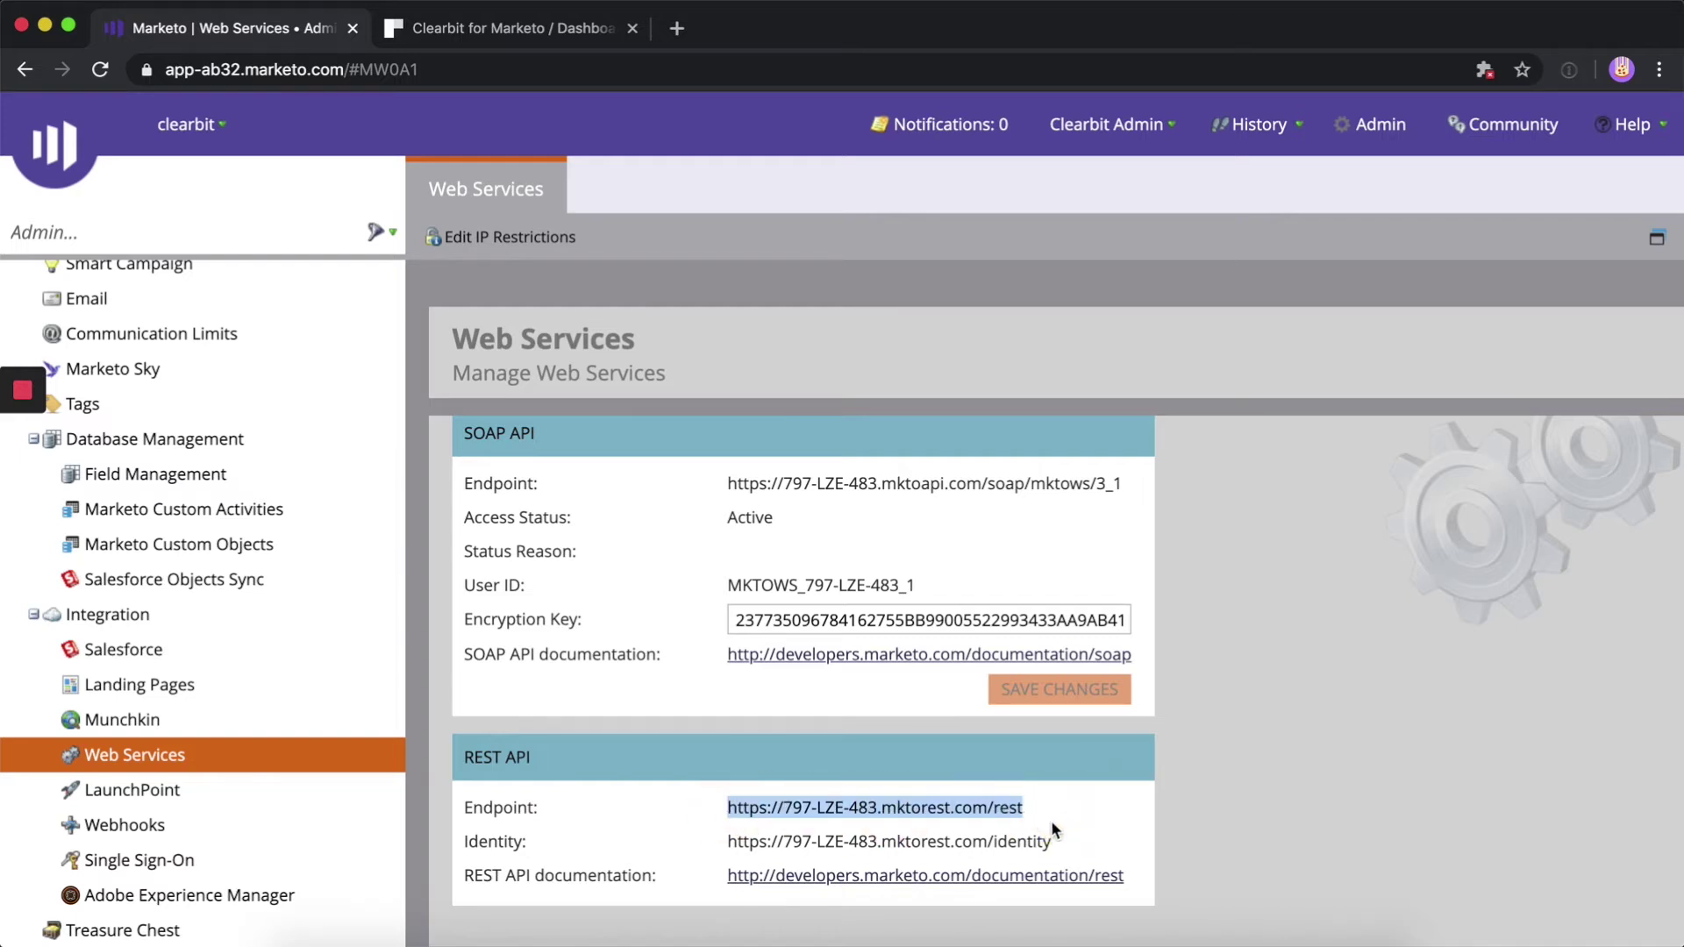
pyautogui.hotkey('ctrl', 'Tab')
pyautogui.click(558, 624)
pyautogui.press('super+v')
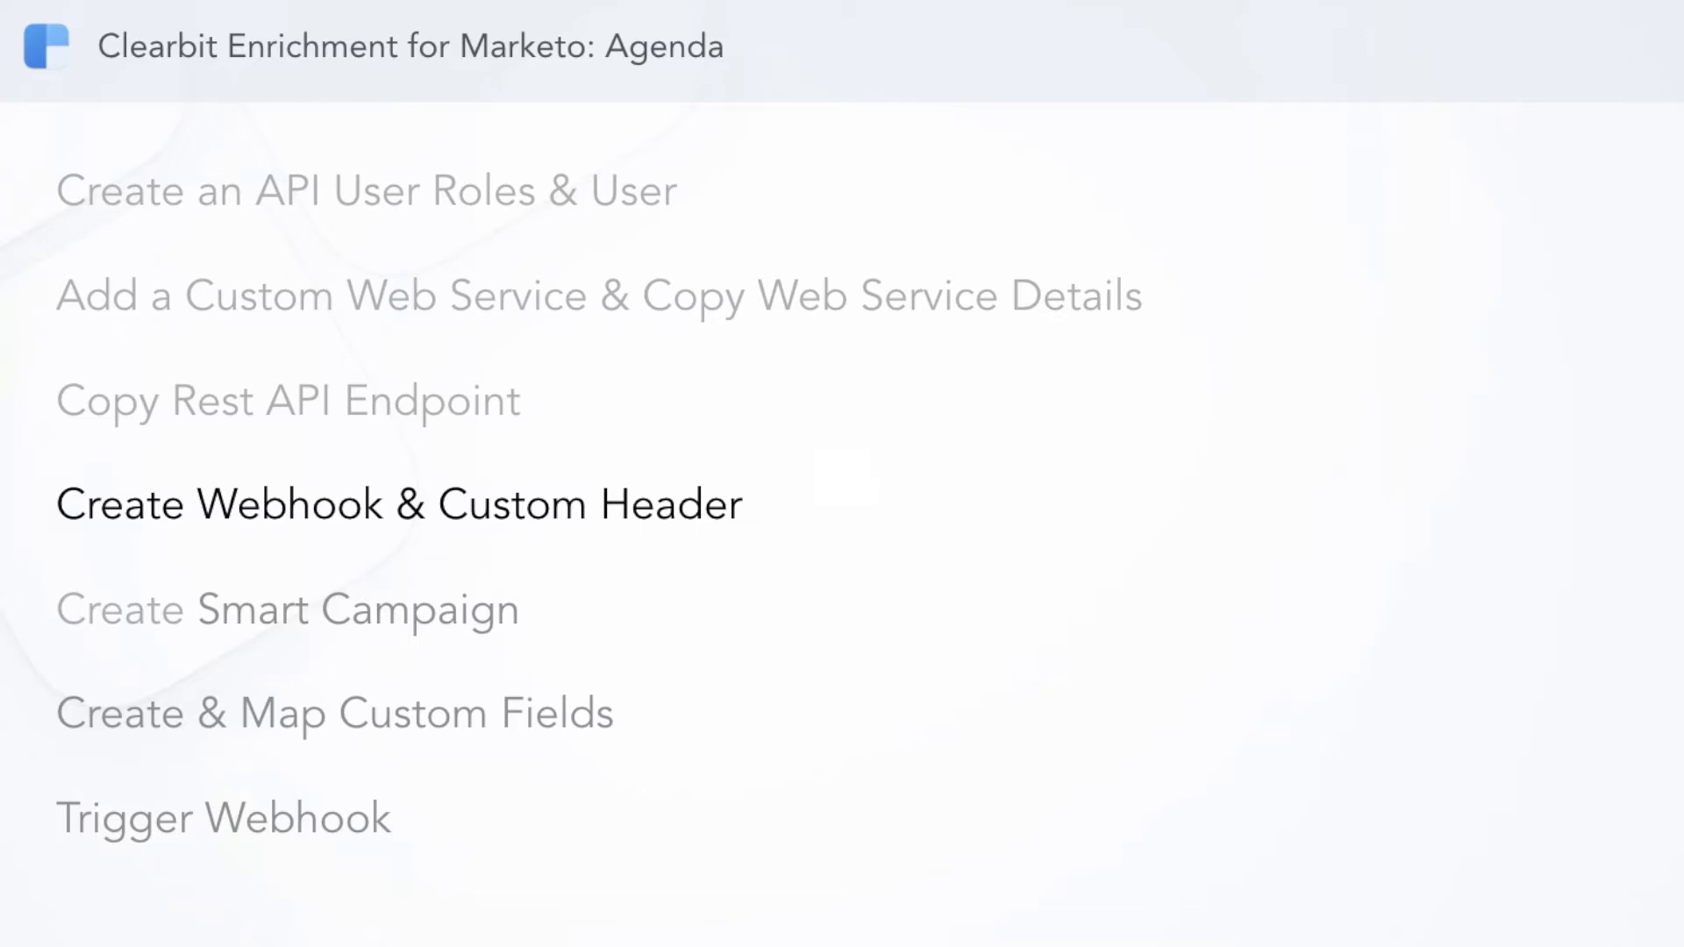
# Start a new webhook named Demo Onboarding with the description Person enrichment using Clearbit
pyautogui.click(102, 820)
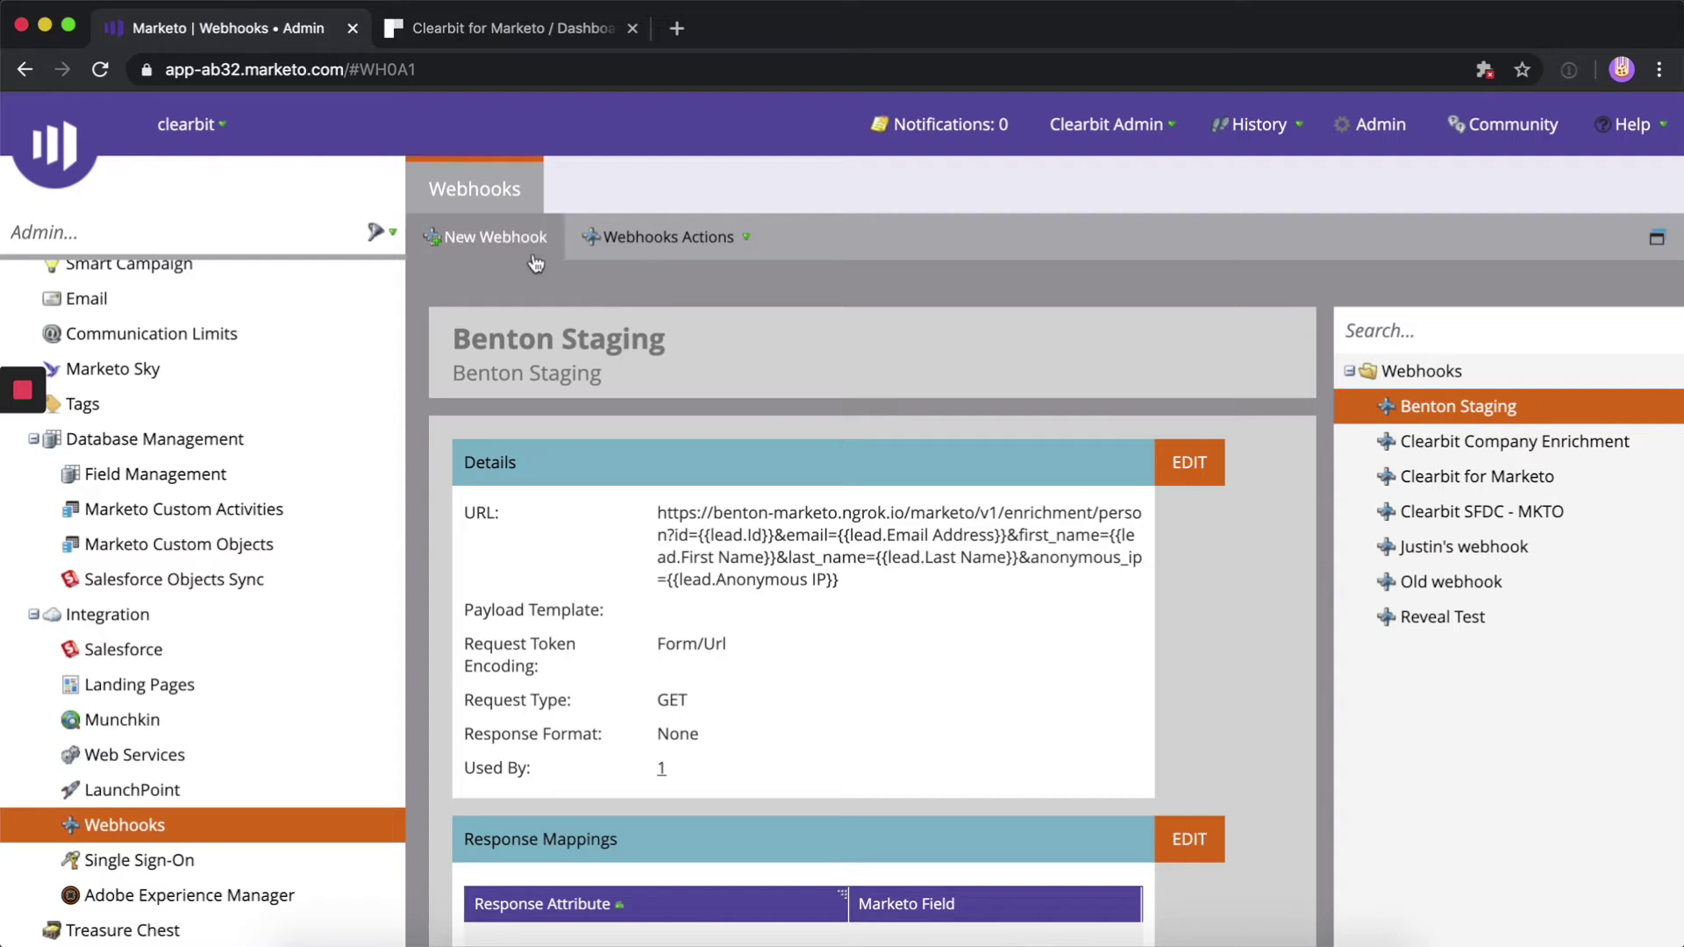
pyautogui.click(531, 251)
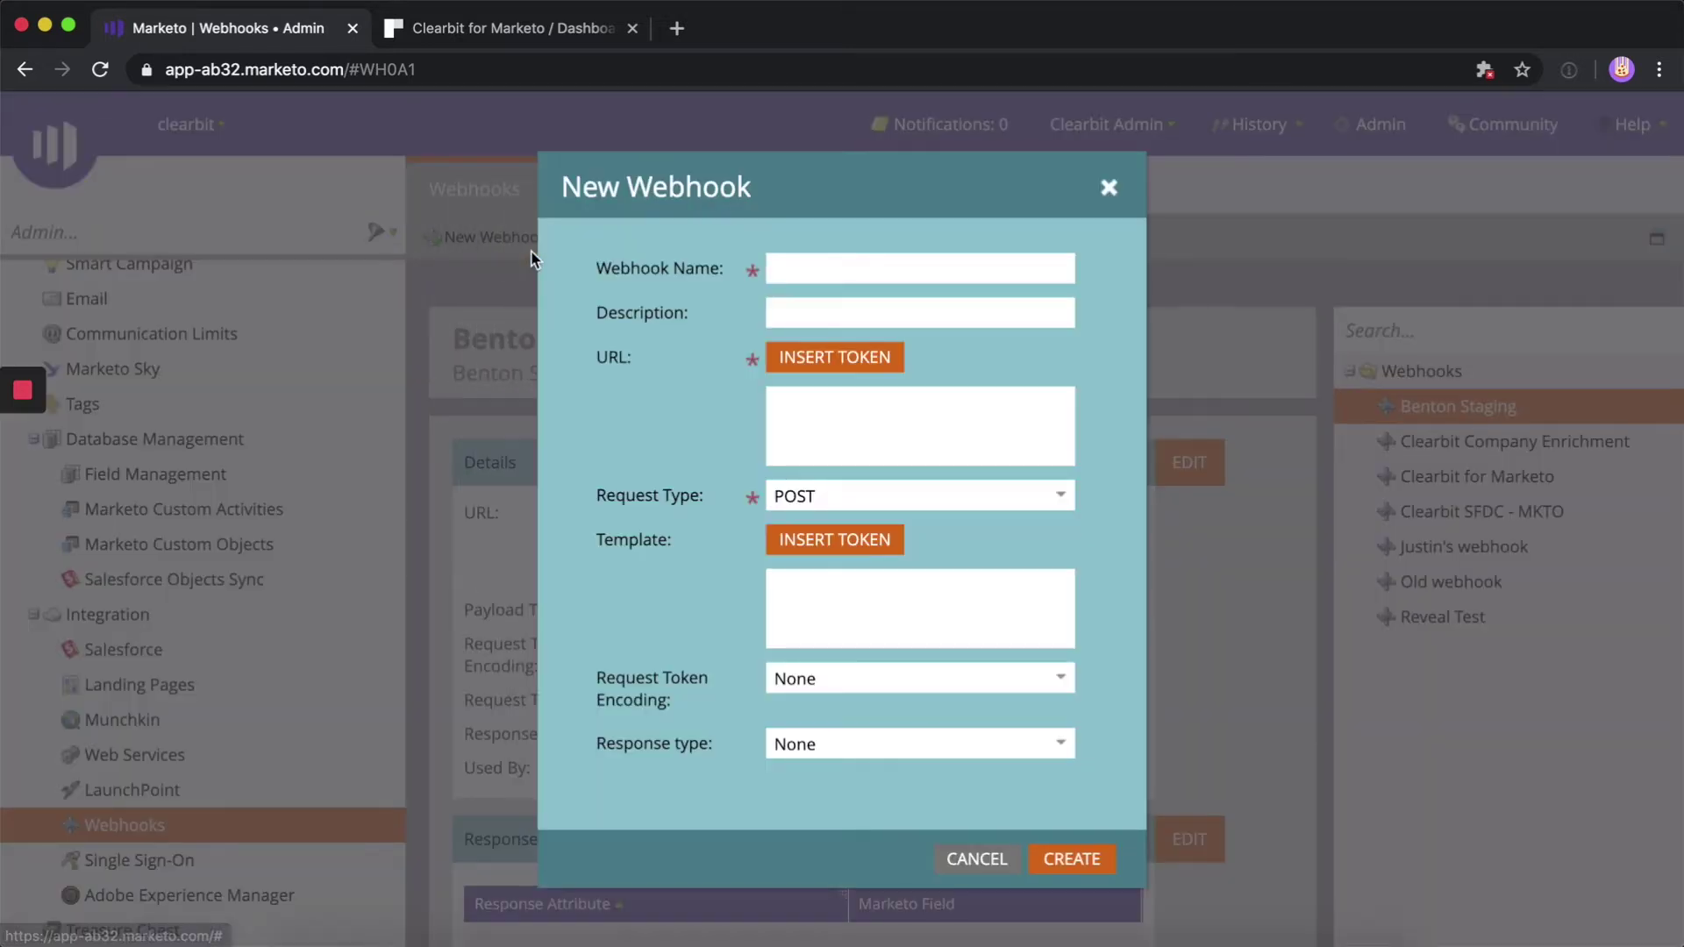
pyautogui.click(835, 275)
pyautogui.write('D')
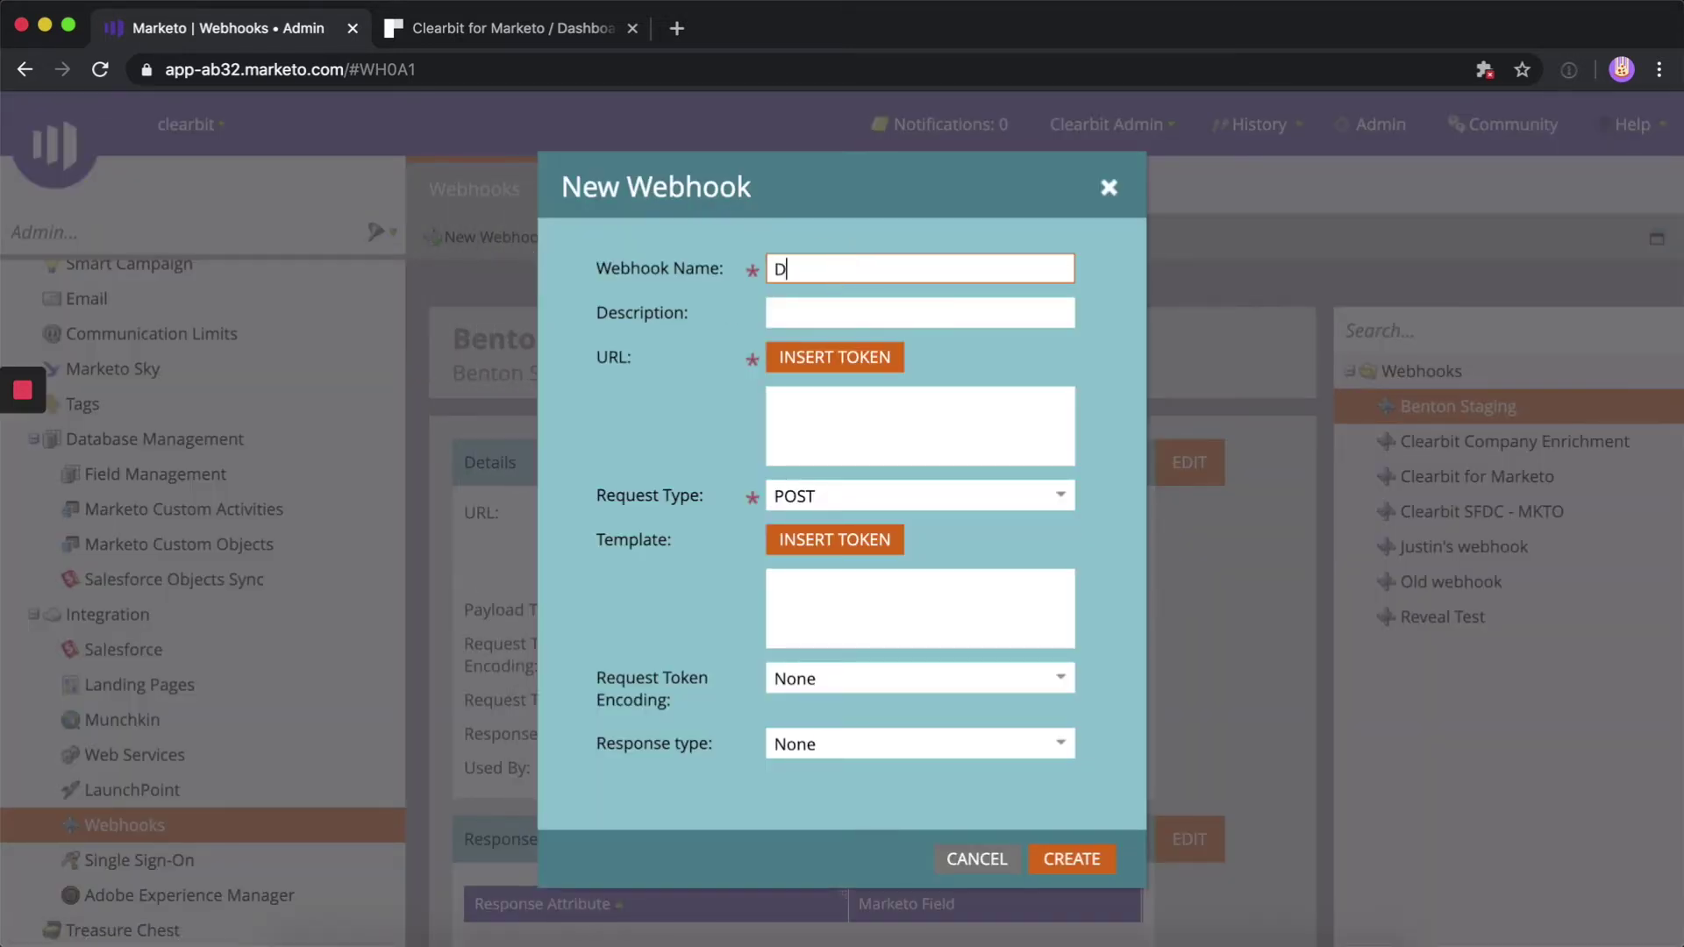
pyautogui.write('emo Onboarding')
pyautogui.hotkey('ctrl', 'Tab')
pyautogui.moveTo(503, 557); pyautogui.dragTo(853, 549)
pyautogui.hotkey('ctrl', 'shift', 'Tab')
pyautogui.click(818, 314)
pyautogui.hotkey('ctrl', 'v')
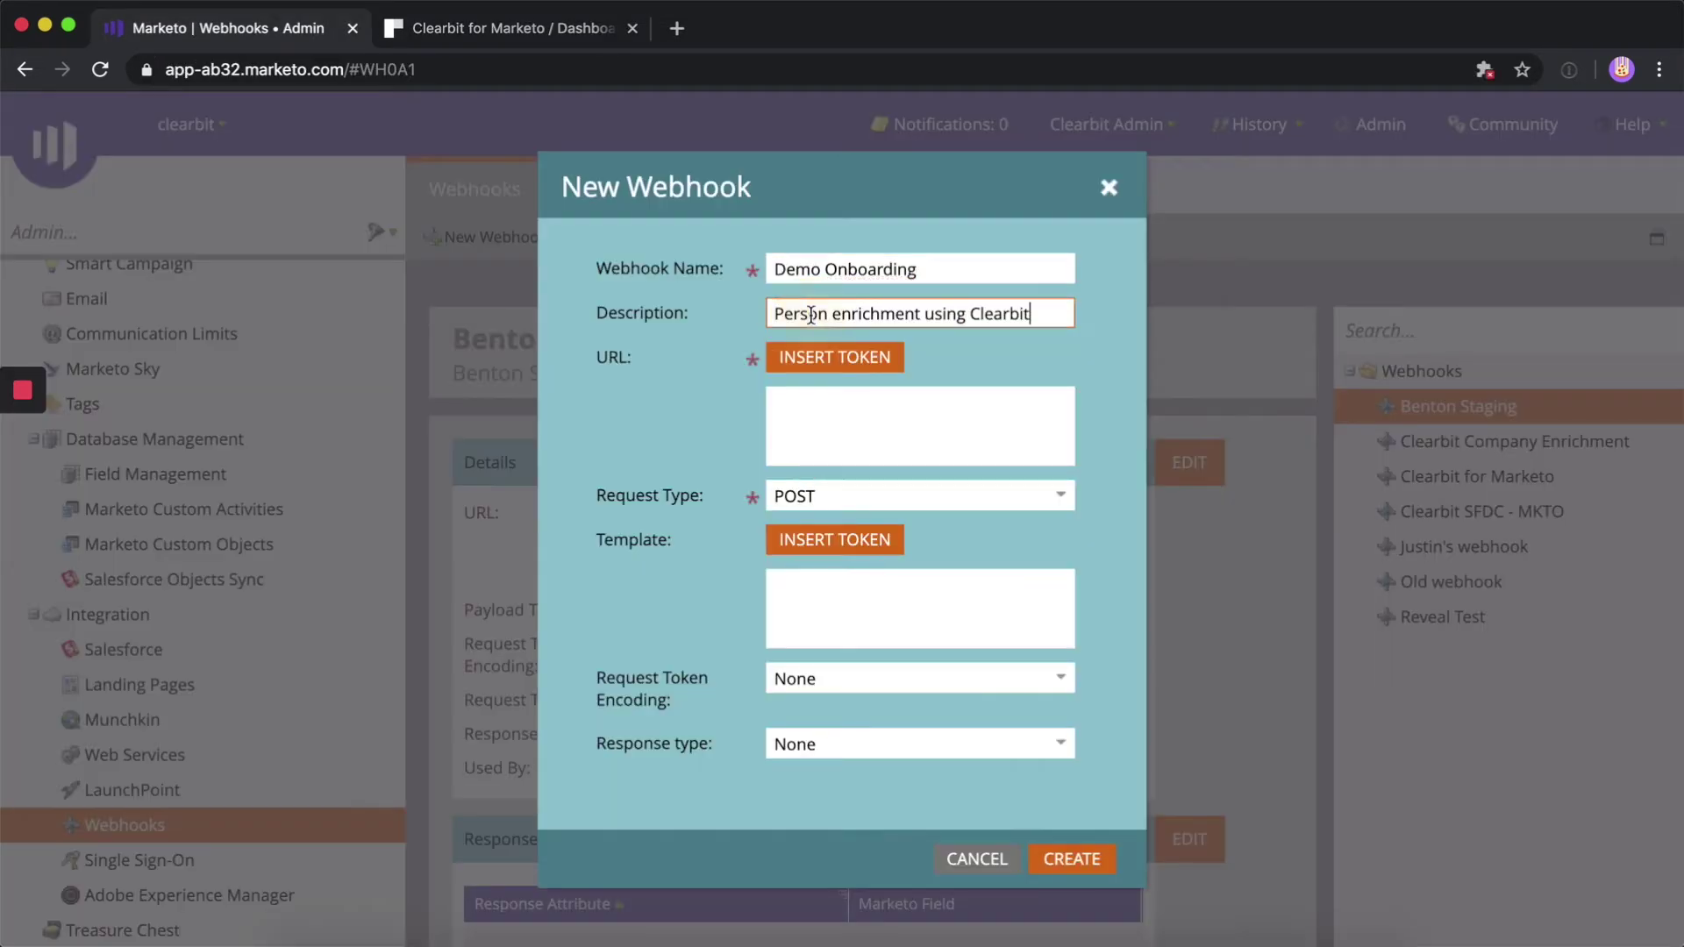
# Set the webhook URL to Clearbit's enrichment URL with request type GET, and create it
pyautogui.hotkey('ctrl', 'Tab')
pyautogui.moveTo(512, 586); pyautogui.dragTo(930, 731)
pyautogui.hotkey('ctrl', 'c')
pyautogui.hotkey('ctrl', 'shift', 'Tab')
pyautogui.hotkey('ctrl', 'v')
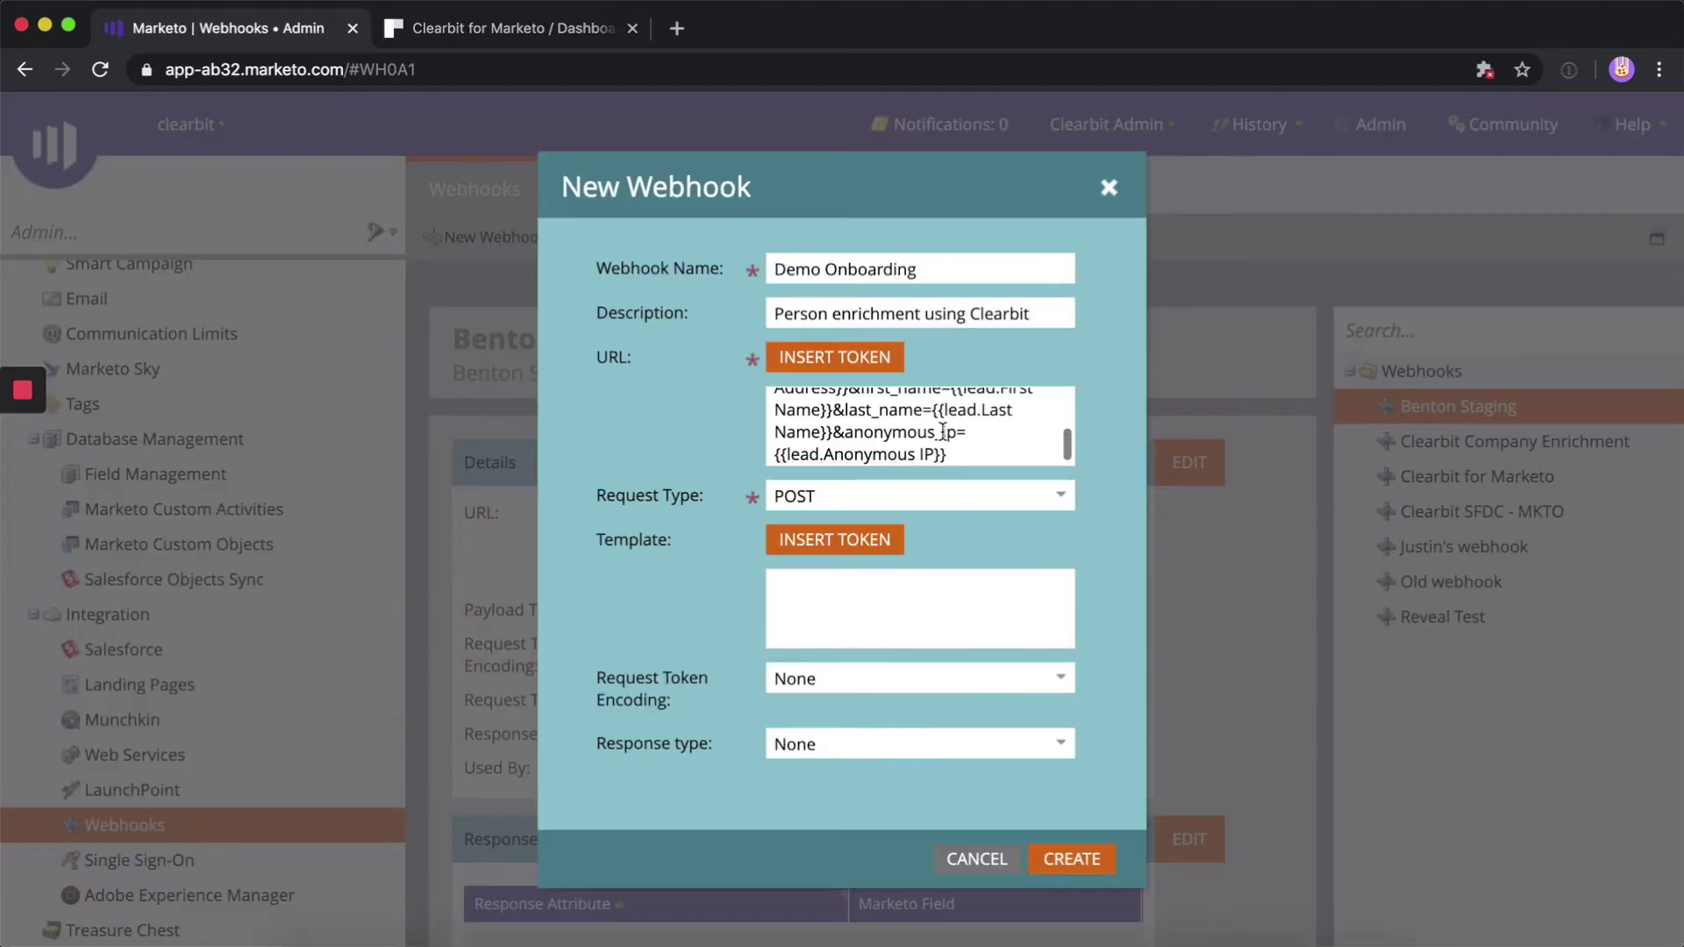
pyautogui.hotkey('ctrl', 'Tab')
pyautogui.hotkey('ctrl', 'shift', 'Tab')
pyautogui.click(831, 493)
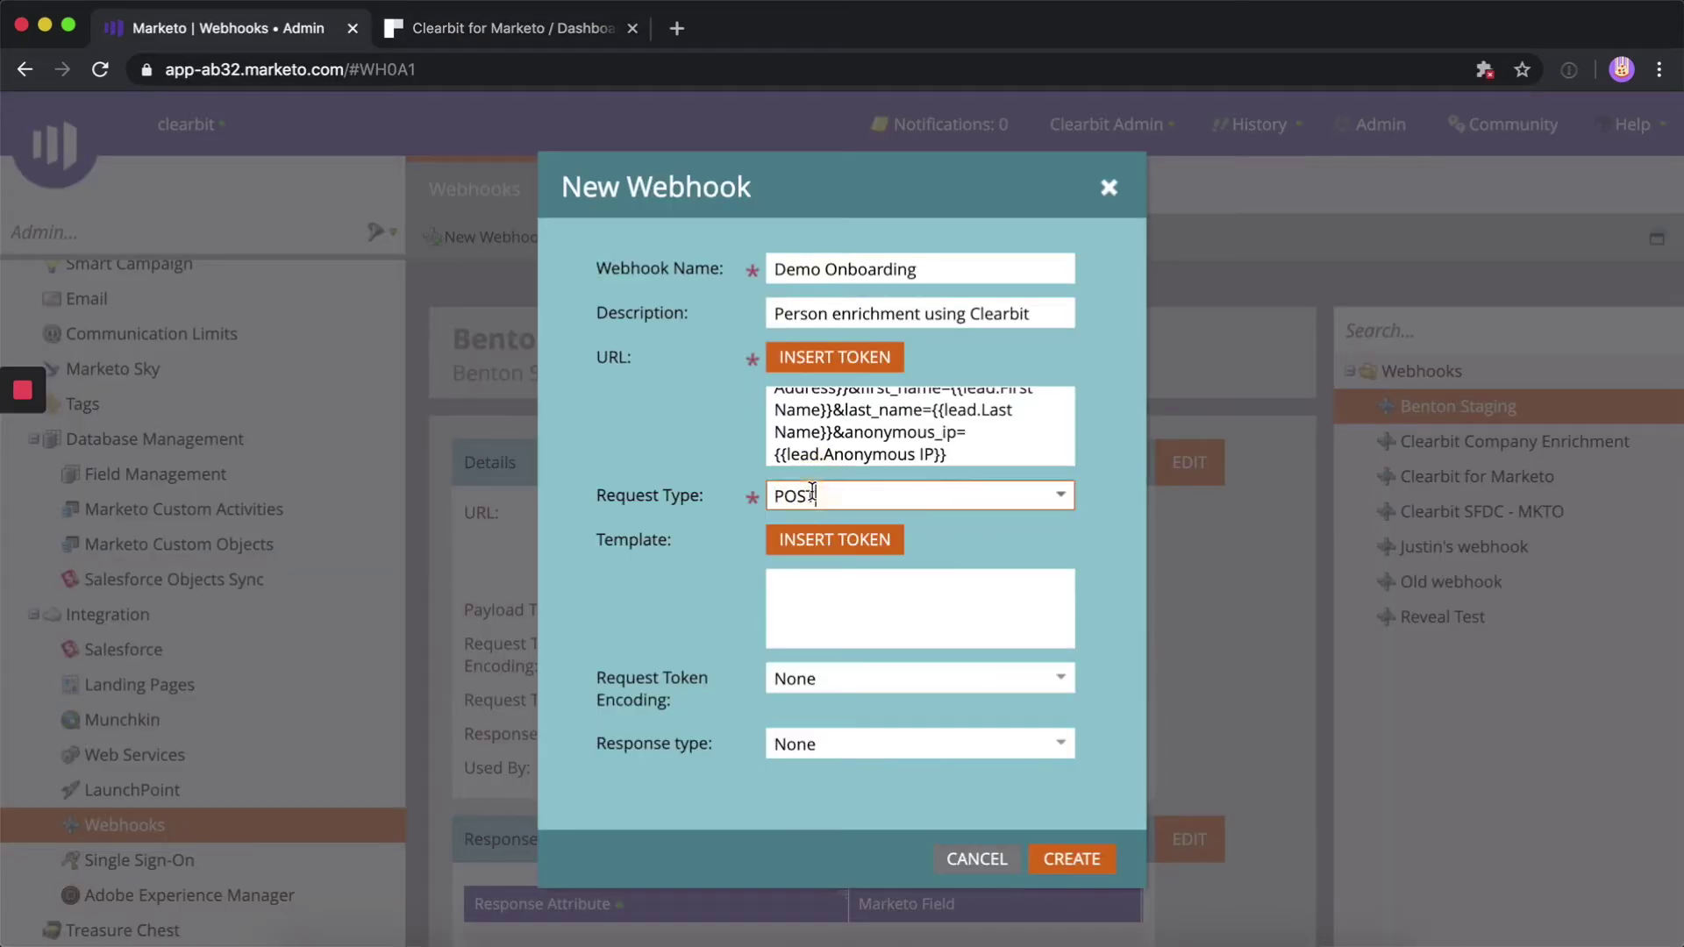
pyautogui.click(886, 526)
pyautogui.click(1077, 861)
pyautogui.hotkey('ctrl', 'Tab')
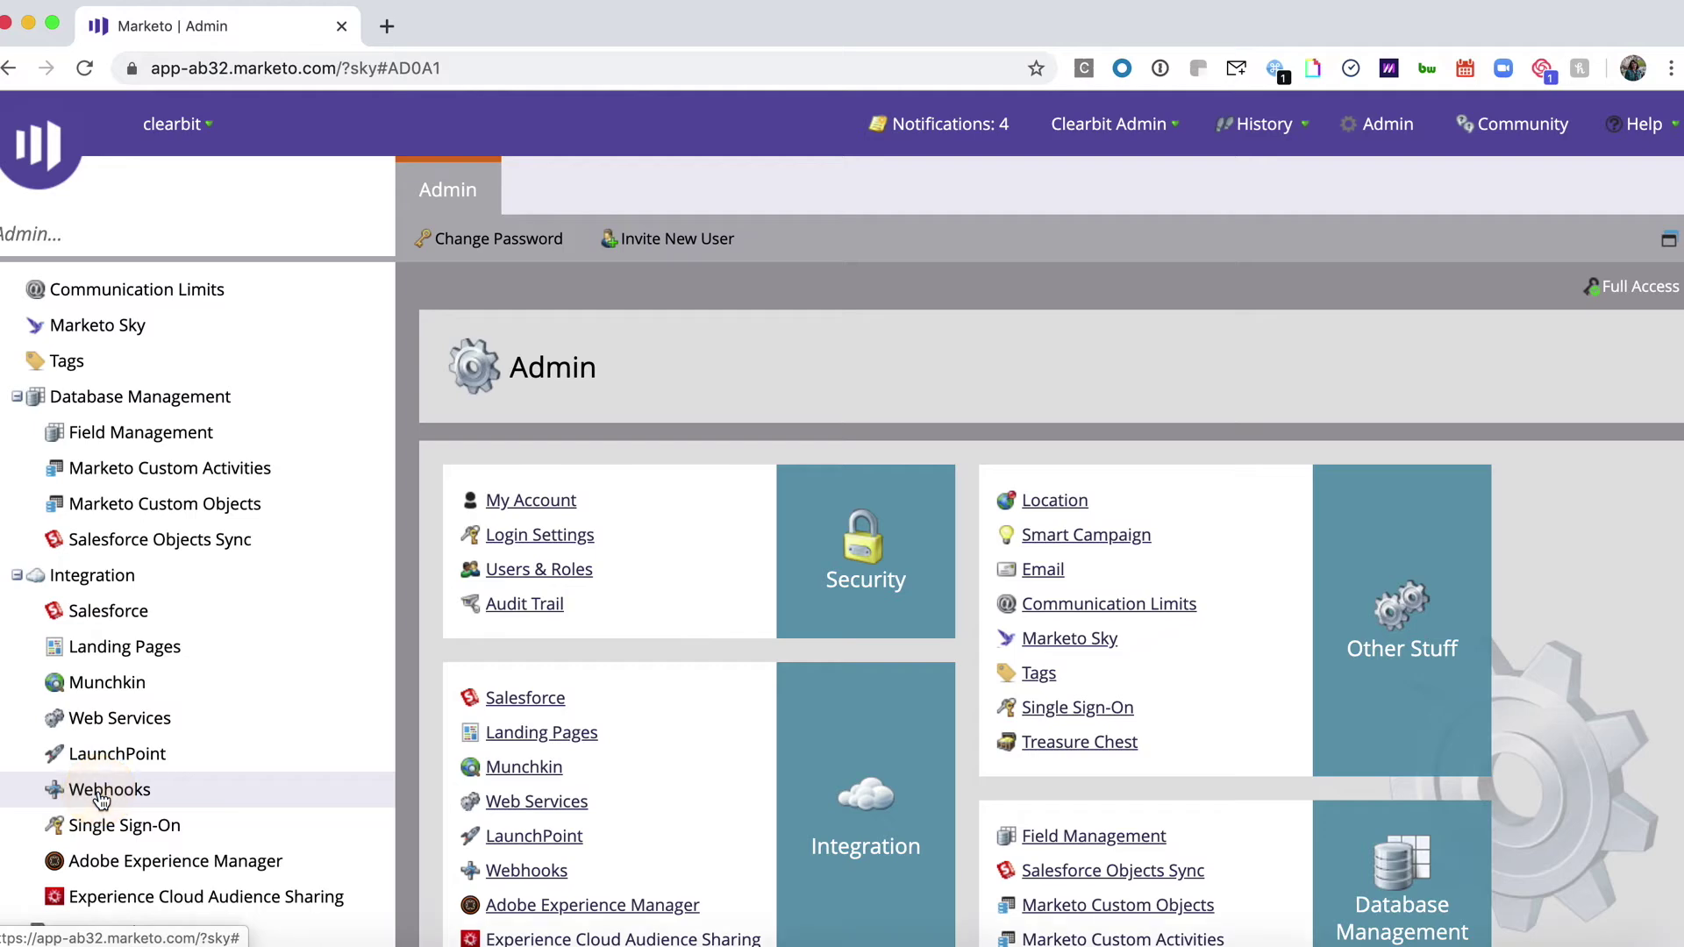
# Open Demo Onboarding's custom header settings and add a header named Authorization
pyautogui.click(101, 793)
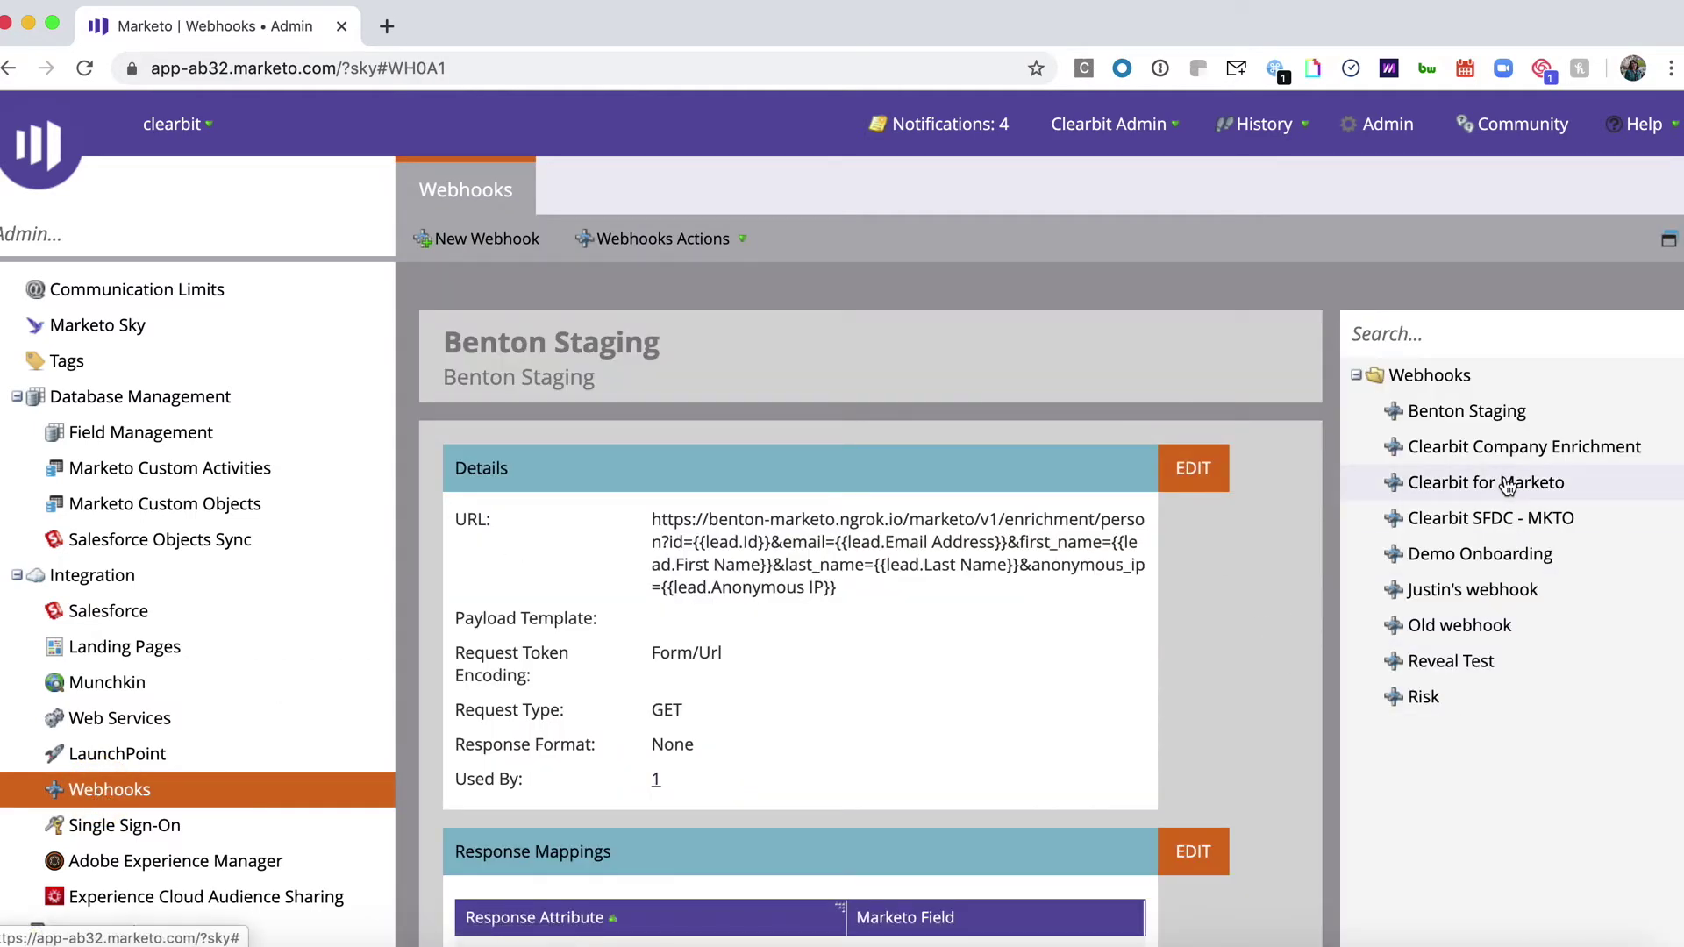
pyautogui.click(1460, 551)
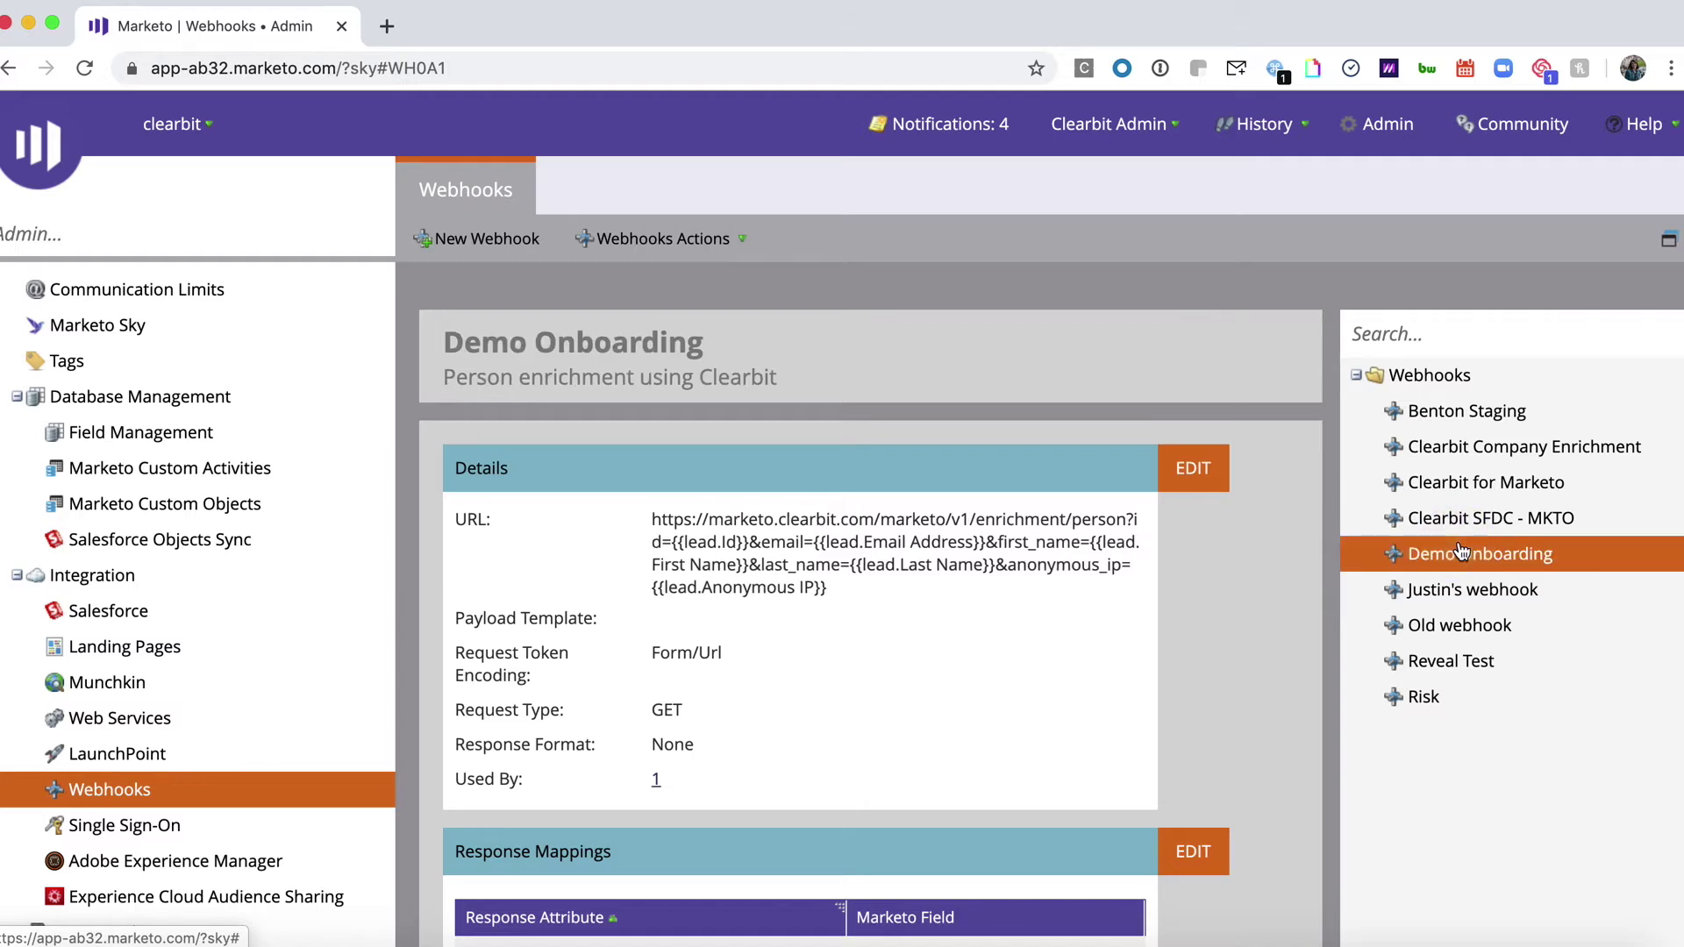
pyautogui.click(641, 245)
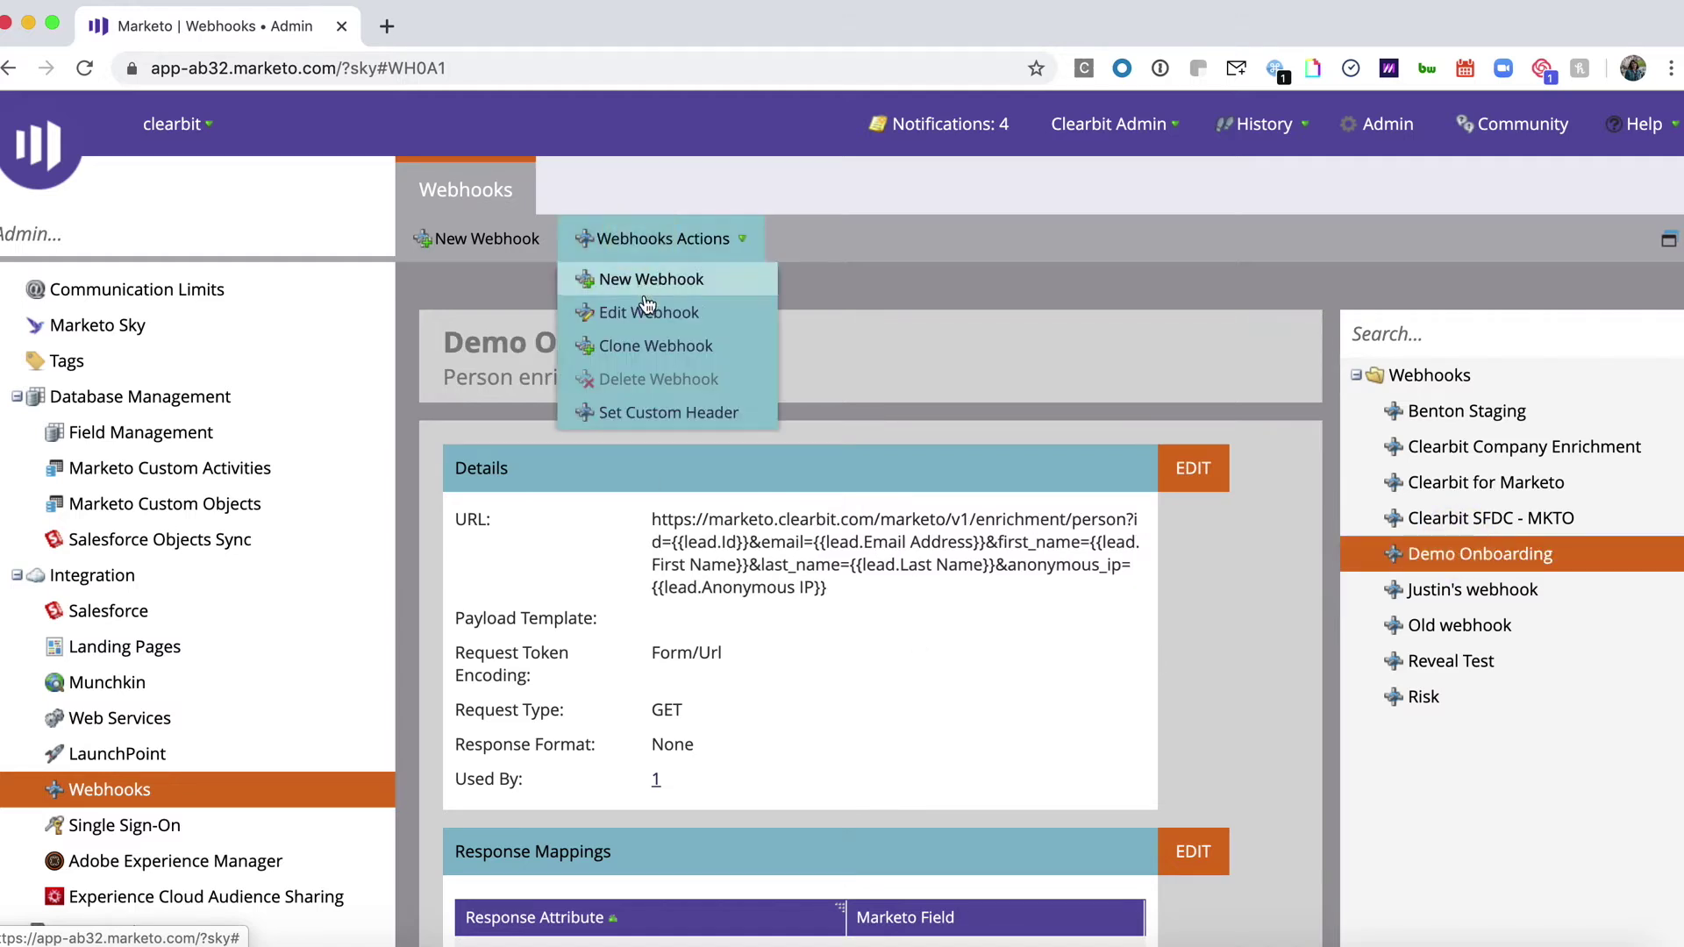
pyautogui.click(667, 413)
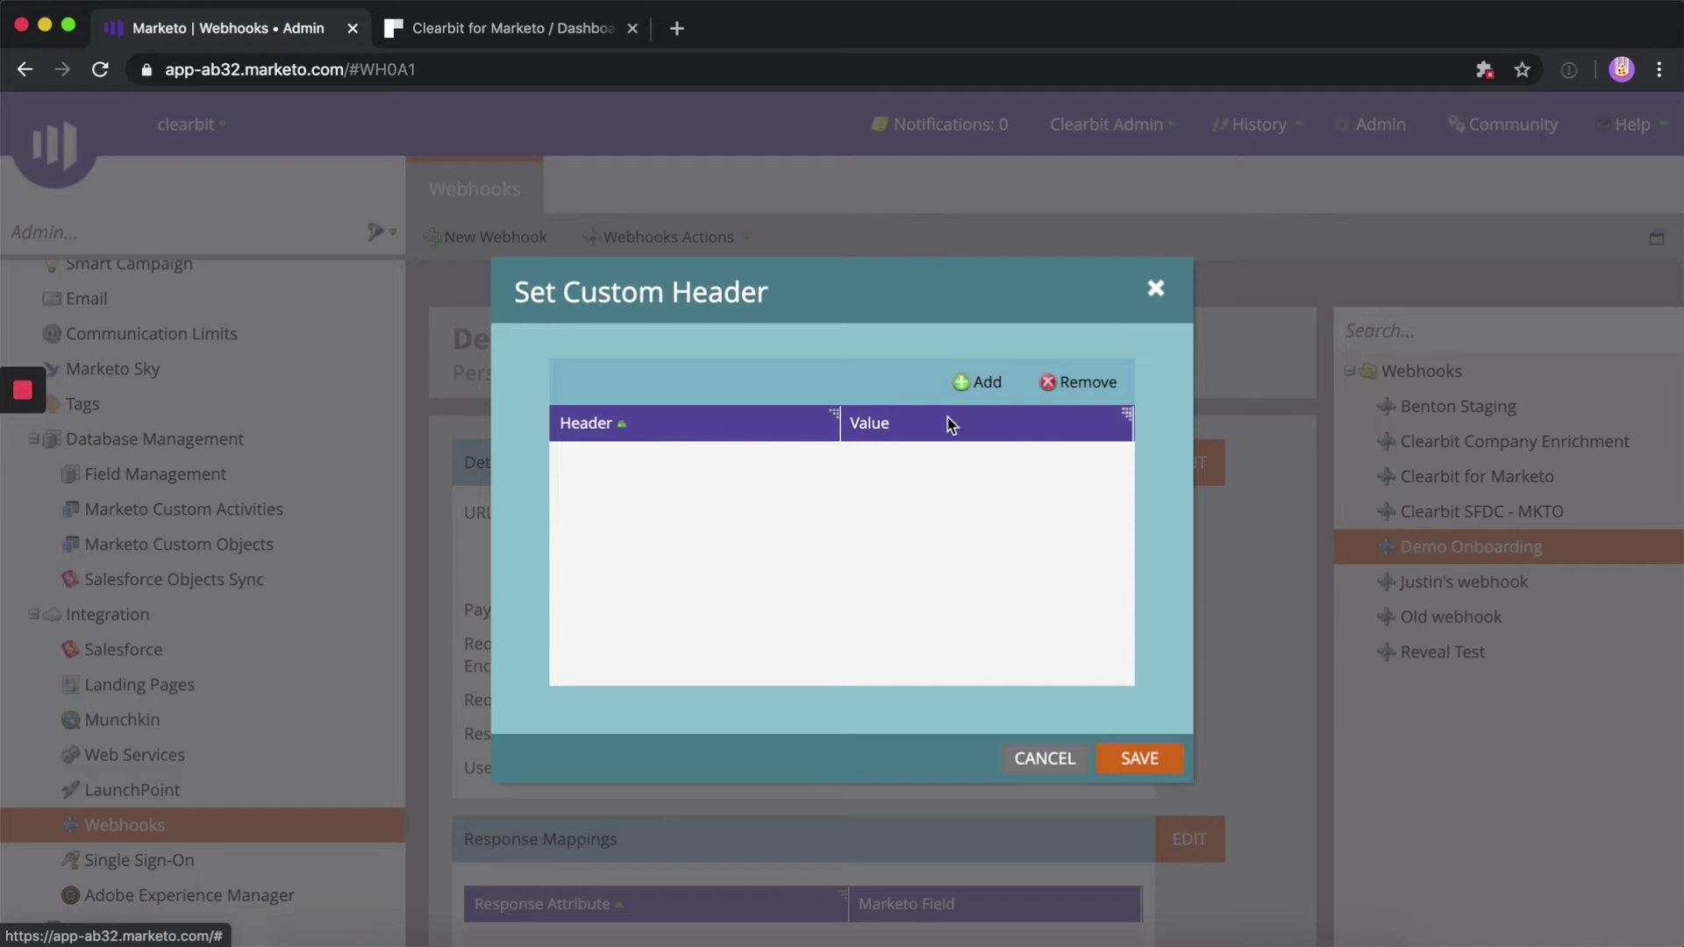
pyautogui.click(983, 386)
pyautogui.click(788, 455)
pyautogui.press('super+v')
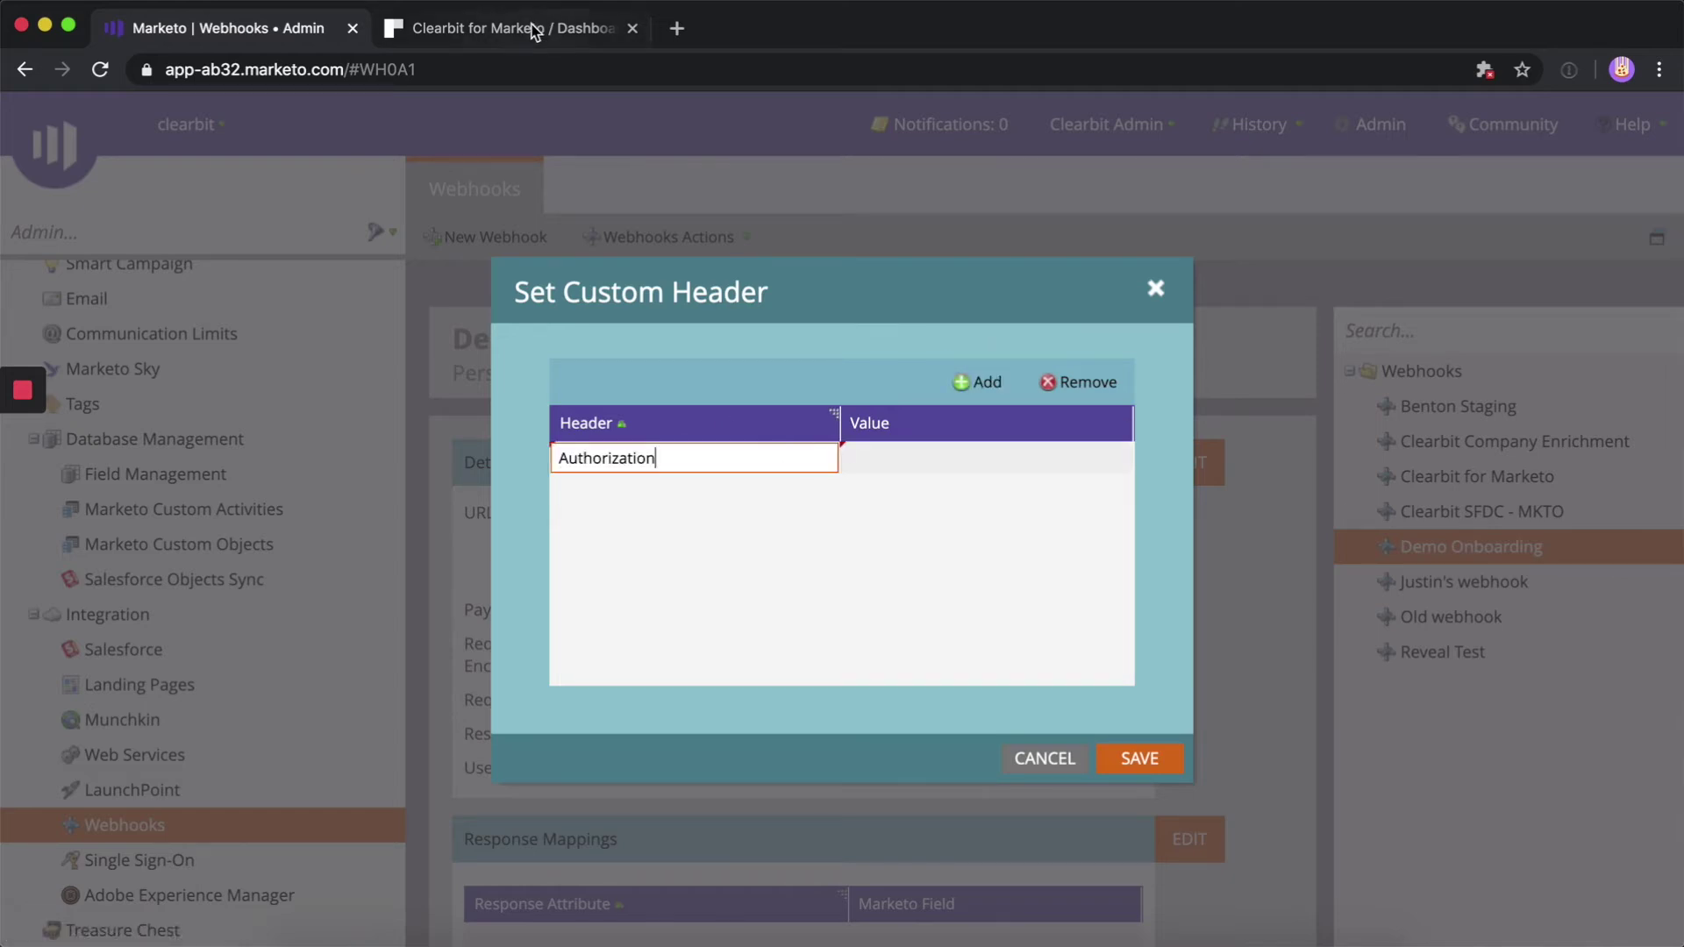
# Set the Authorization header's value to Clearbit's Bearer key and save it
pyautogui.click(532, 31)
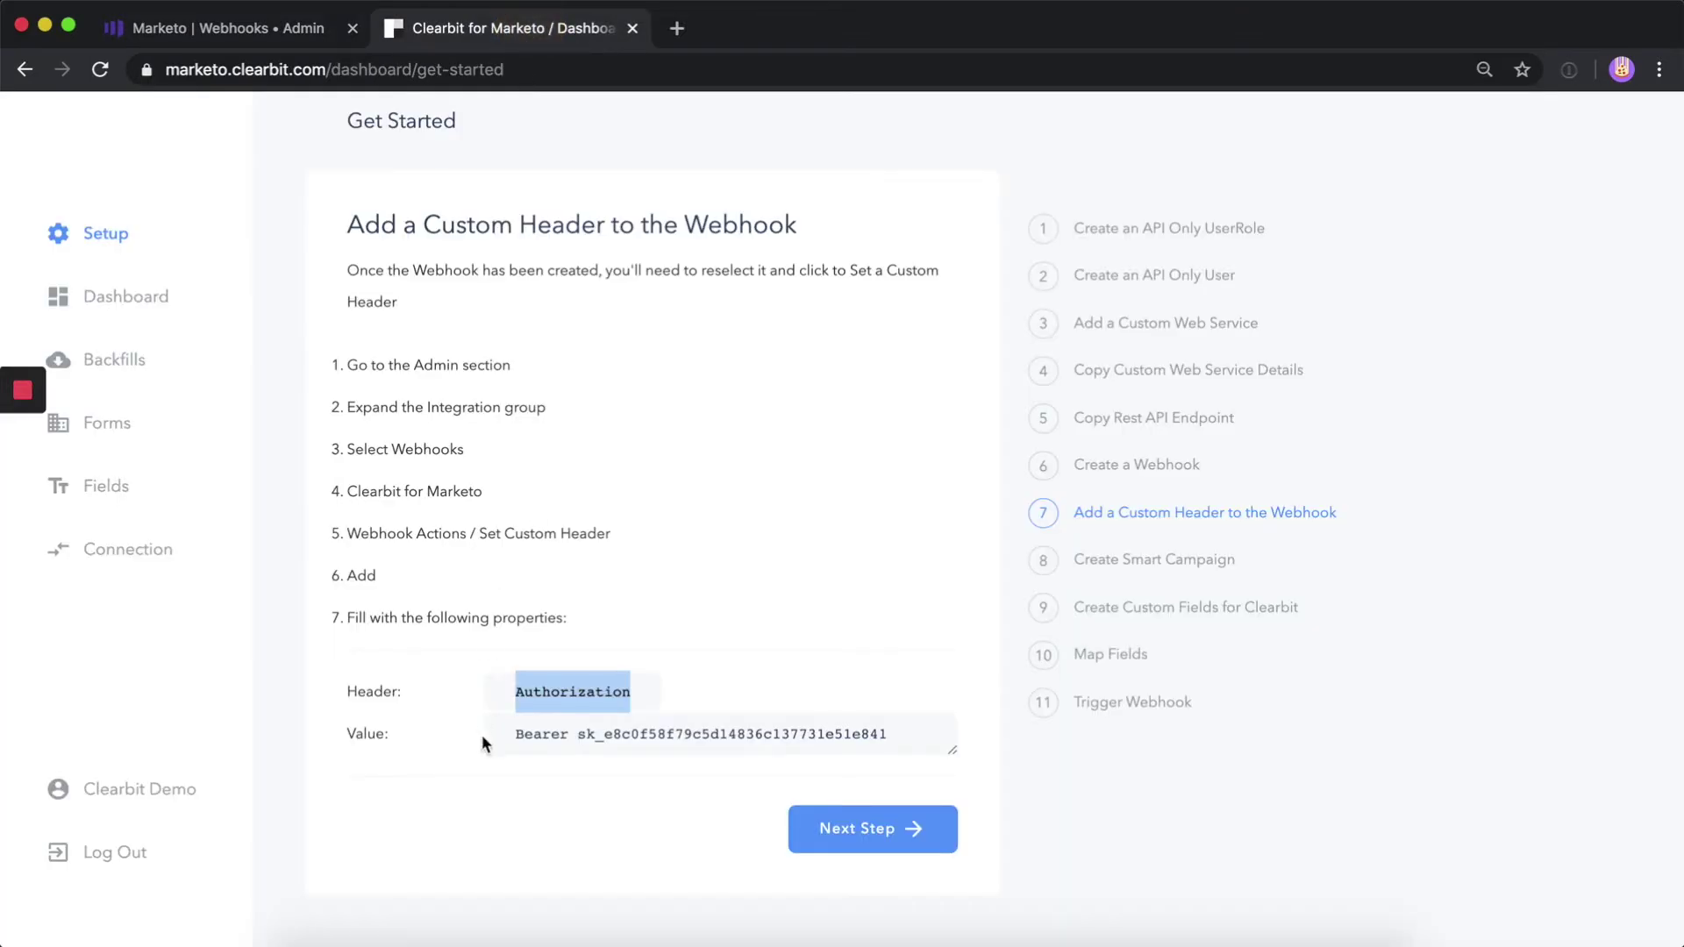
pyautogui.moveTo(484, 740); pyautogui.dragTo(961, 742)
pyautogui.press('super+c')
pyautogui.press('super+alt+Left')
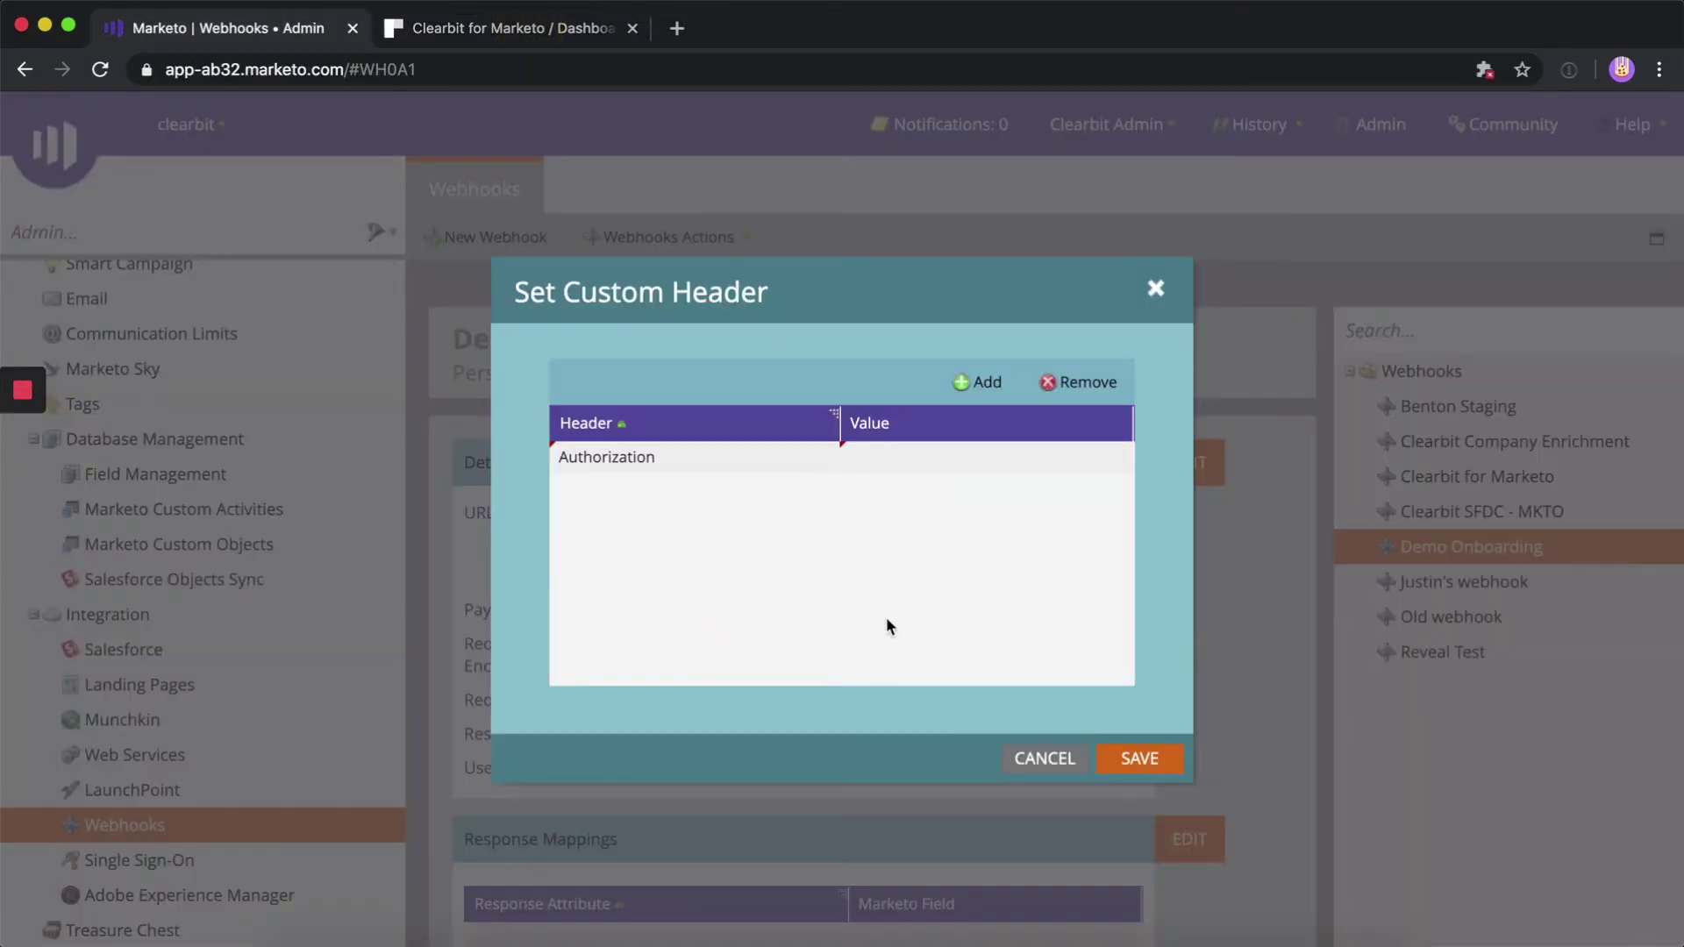
pyautogui.click(955, 457)
pyautogui.press('super+v')
pyautogui.click(1153, 627)
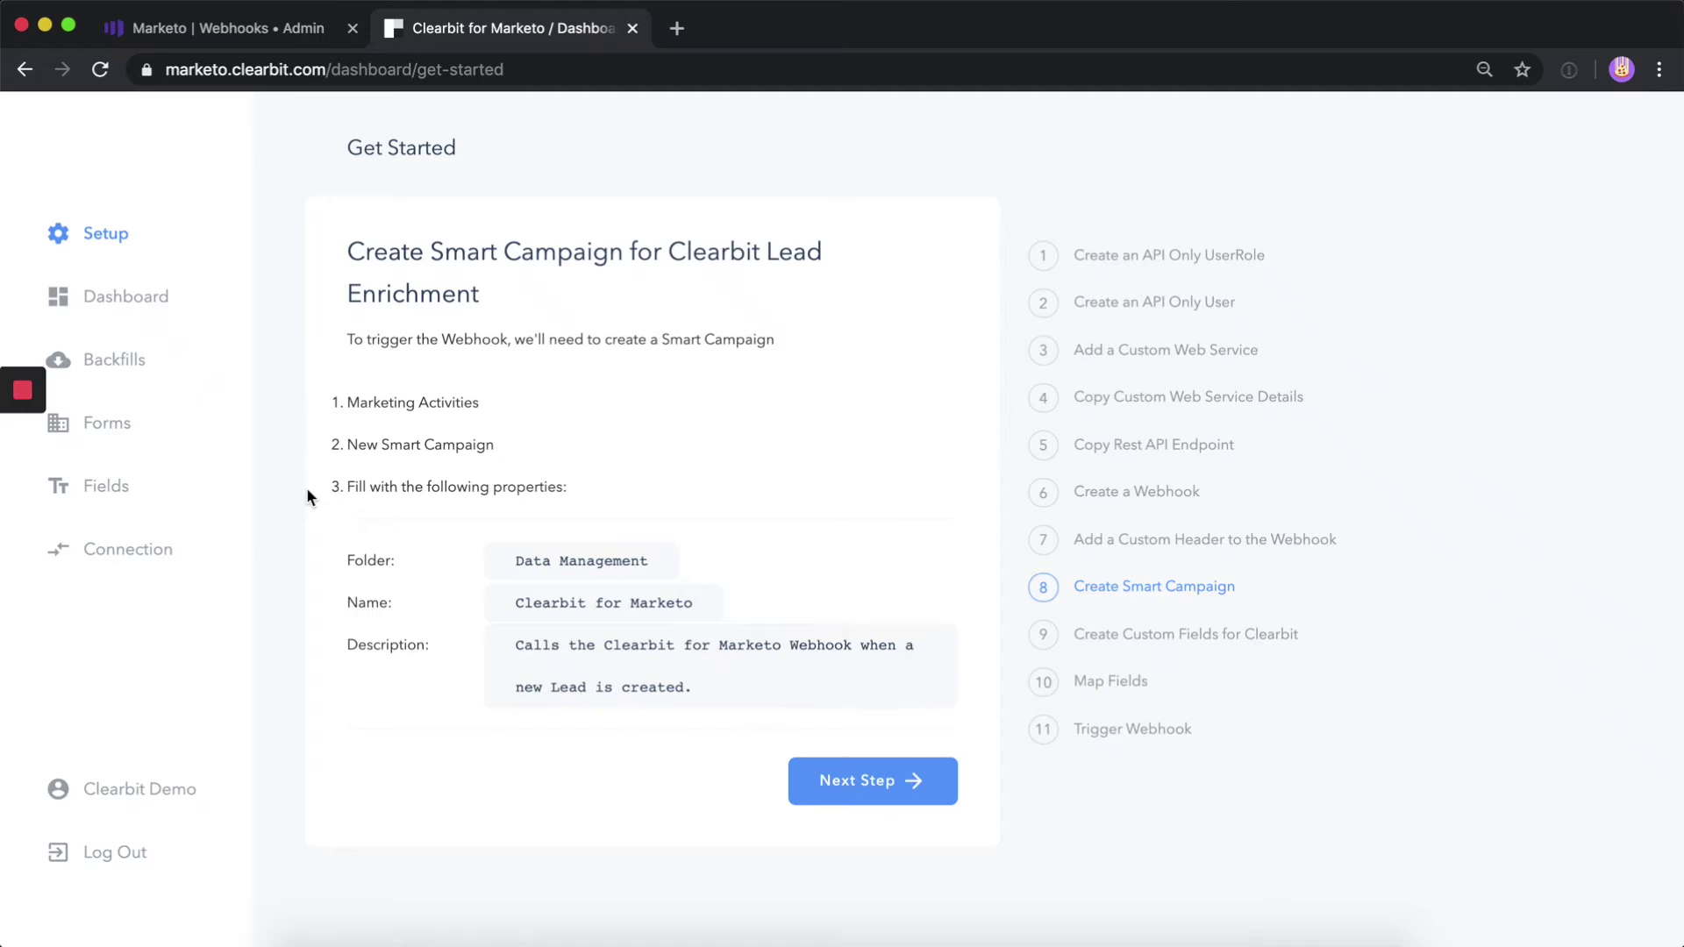
# Start a new smart campaign named Demo Onboarding in the Data Management folder
pyautogui.hotkey('ctrl', 'shift', 'Tab')
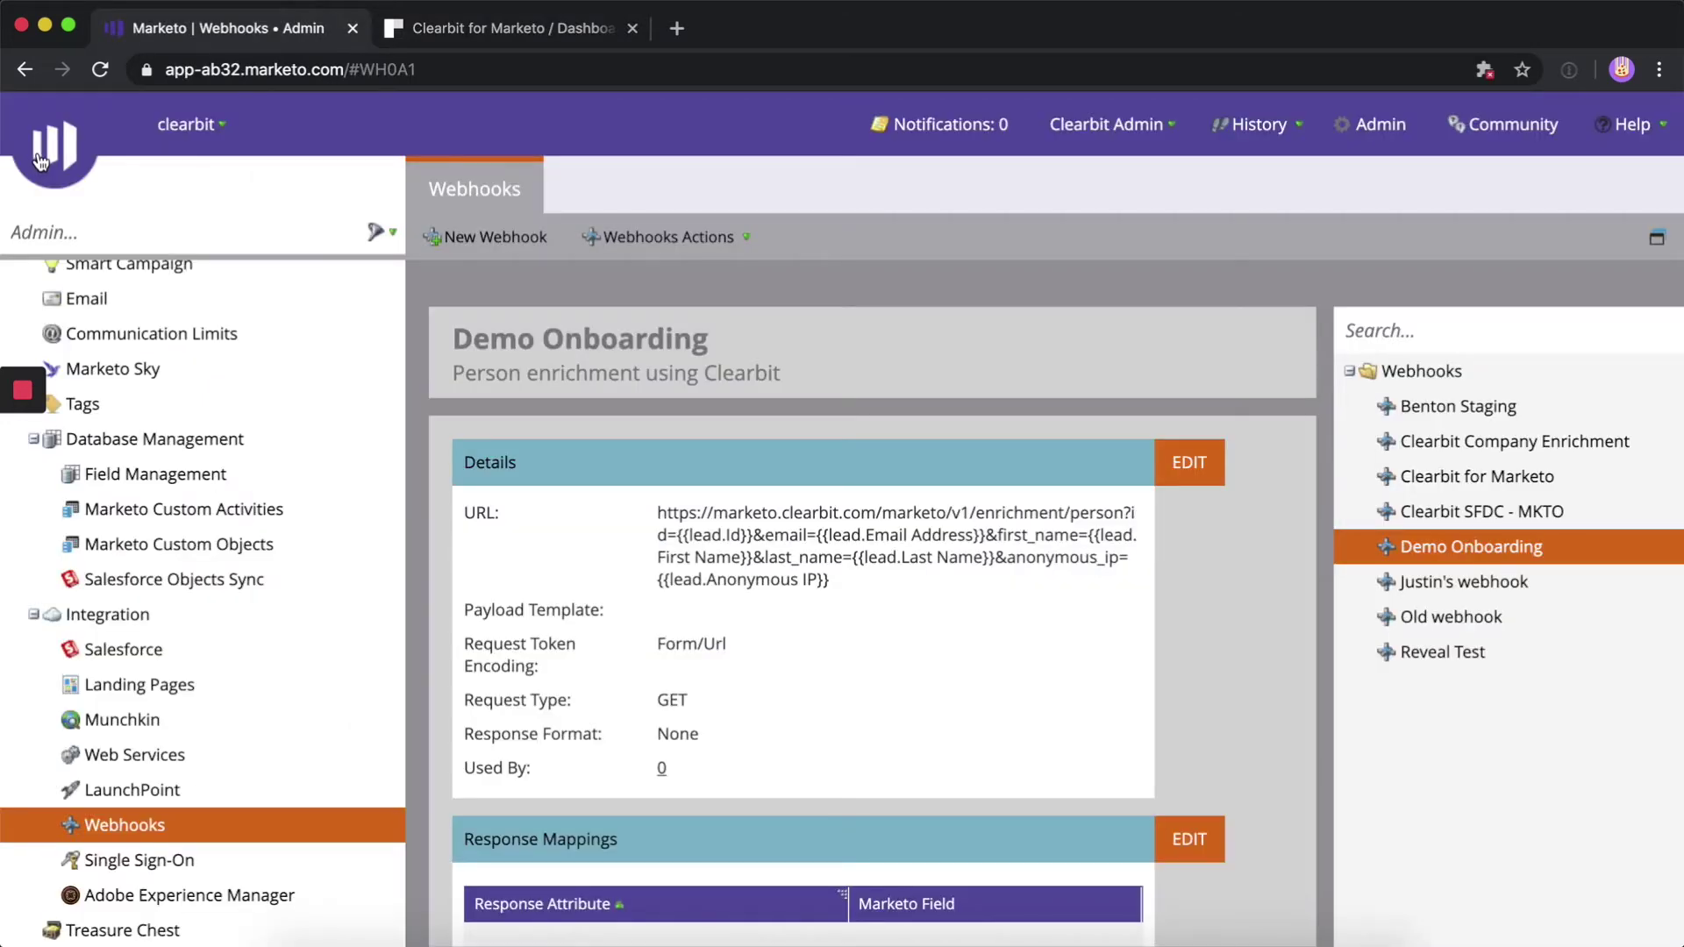
pyautogui.moveTo(39, 158)
pyautogui.click(114, 278)
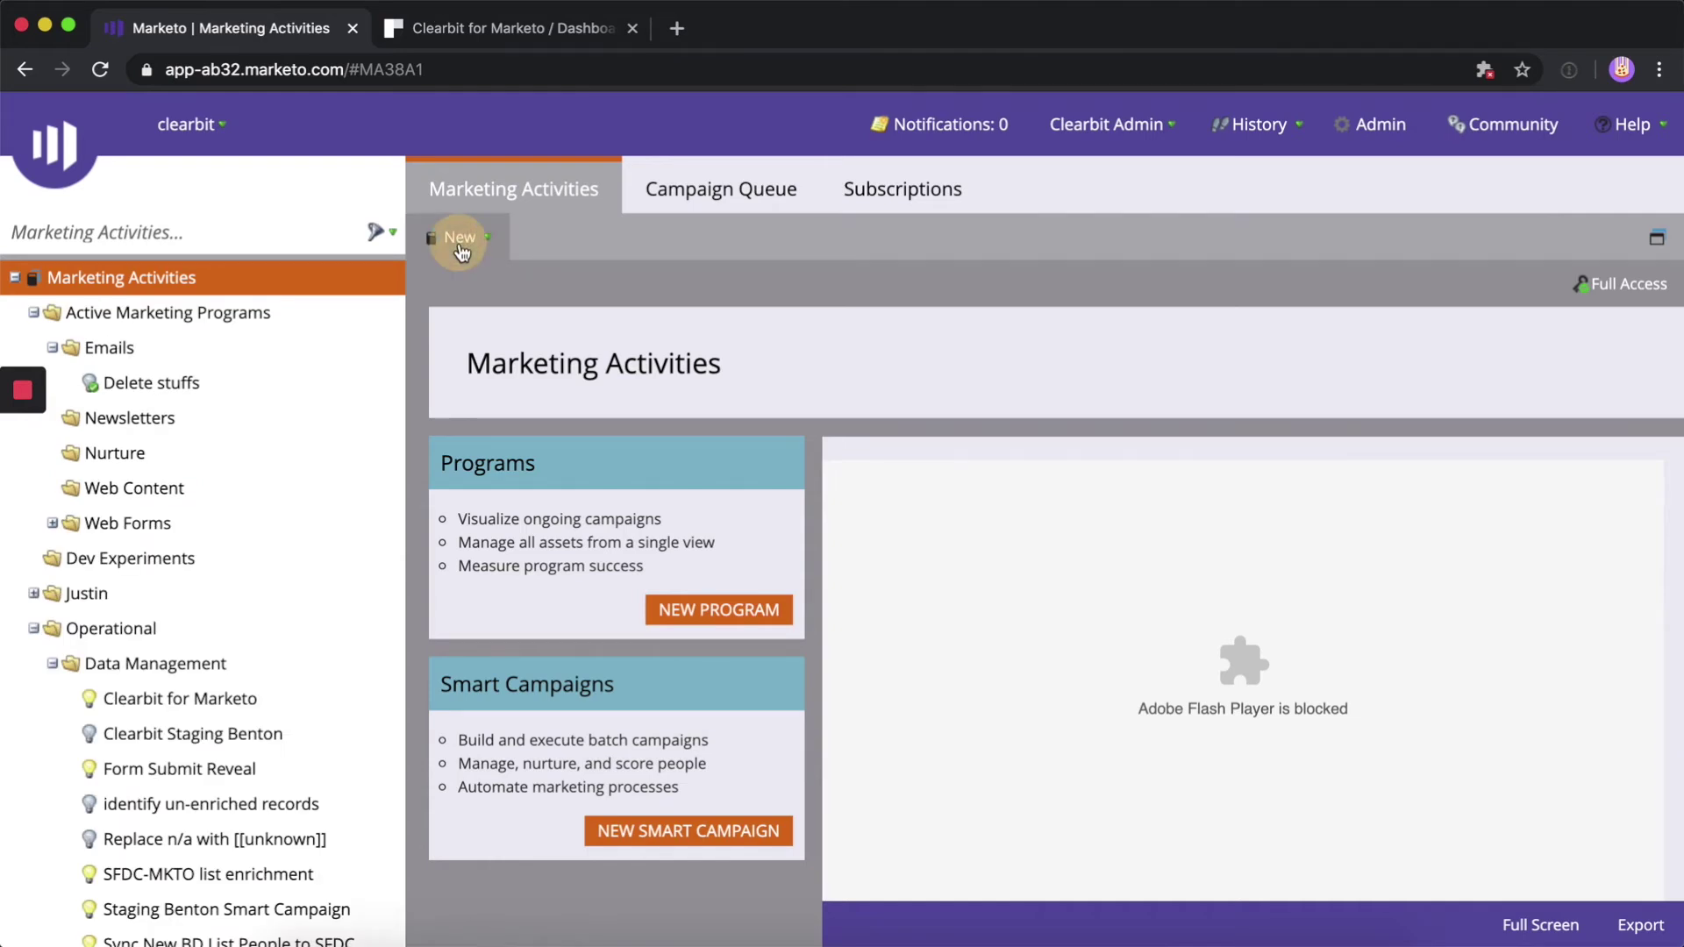
pyautogui.click(460, 238)
pyautogui.click(487, 323)
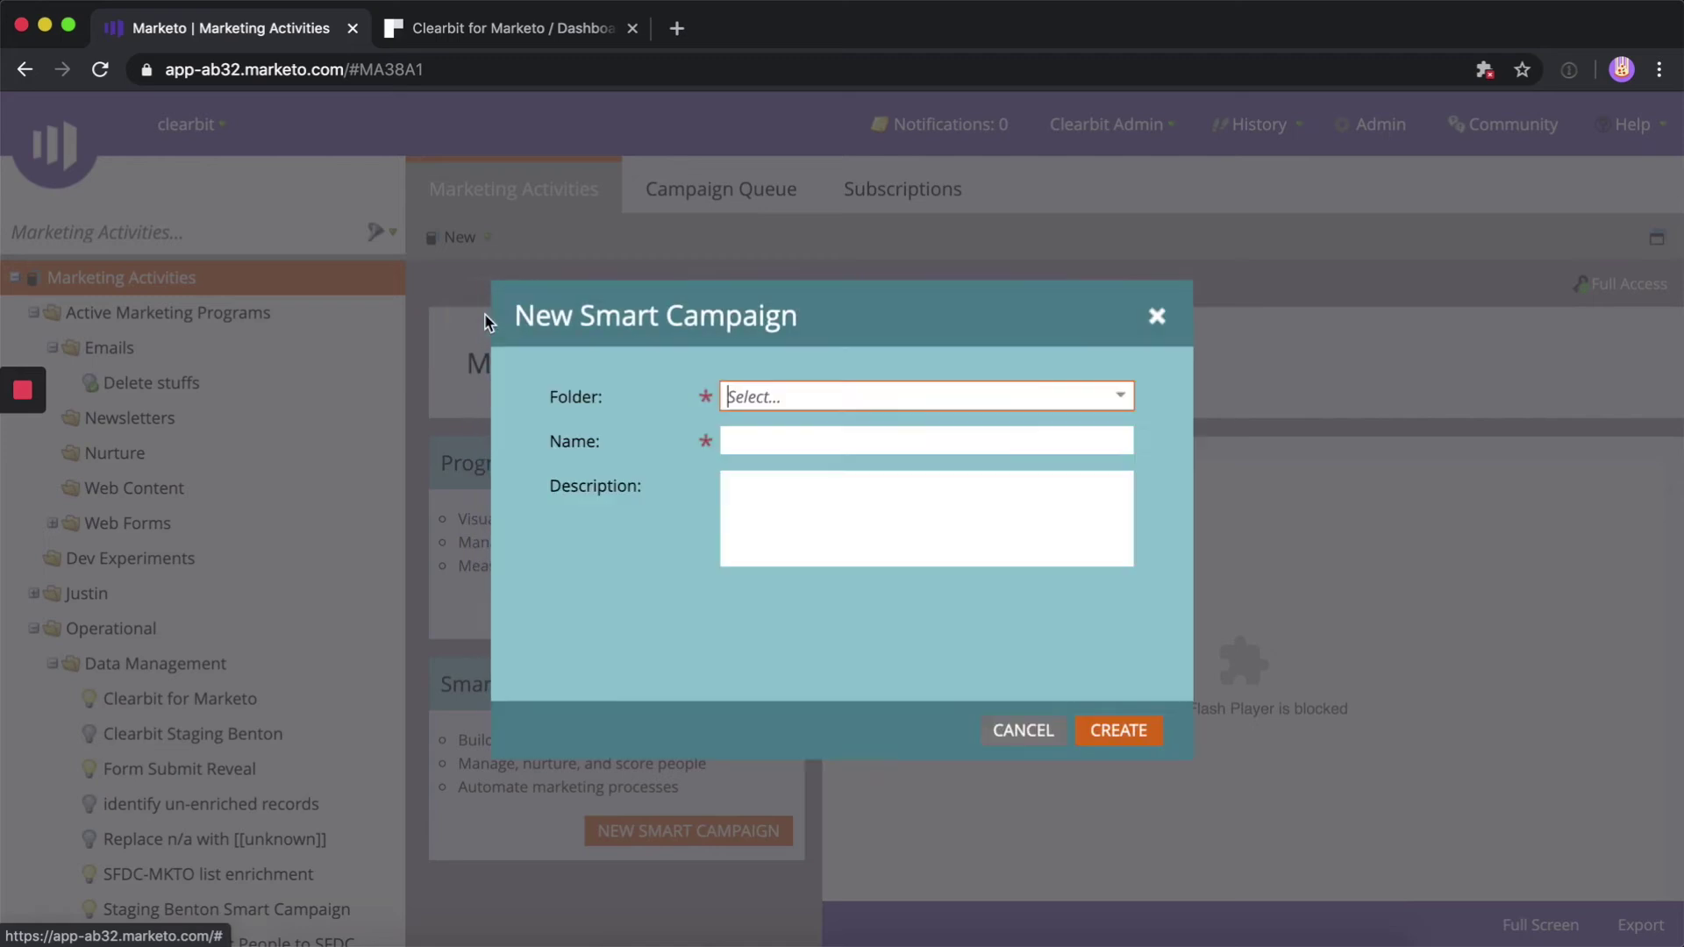
pyautogui.click(1123, 399)
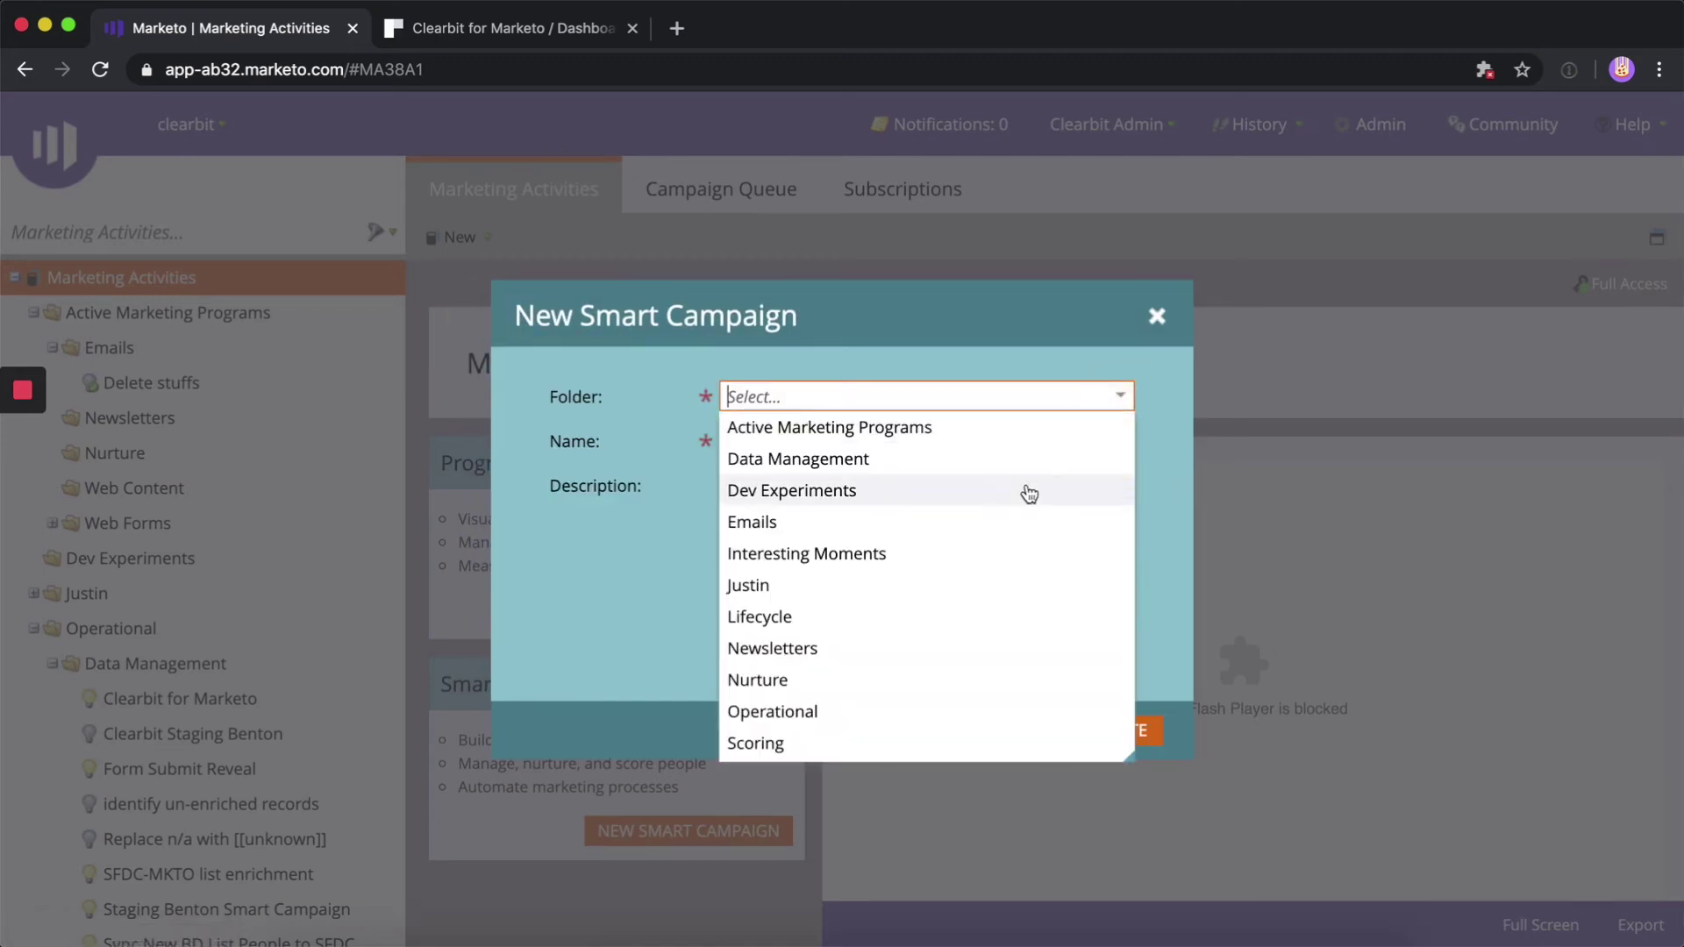
pyautogui.click(1006, 458)
pyautogui.press('Tab')
pyautogui.write('Demo Onboarding')
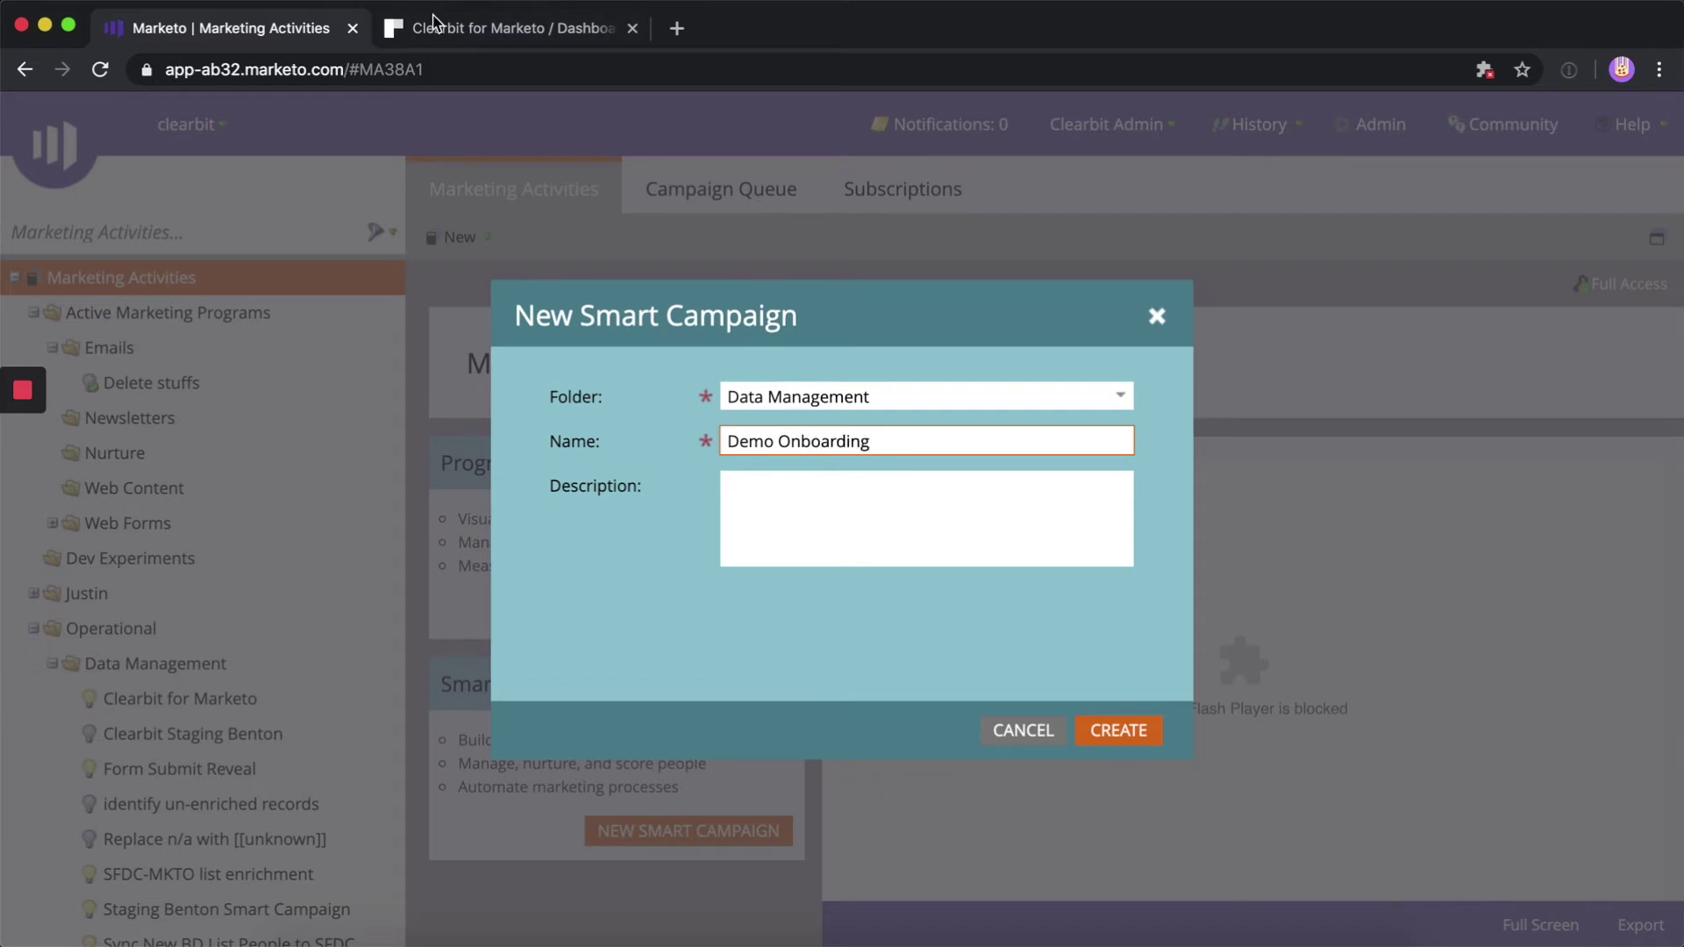
# Add Clearbit's suggested description, create the campaign, and advance the guide to Create Custom Fields
pyautogui.click(407, 41)
pyautogui.moveTo(514, 646); pyautogui.dragTo(744, 692)
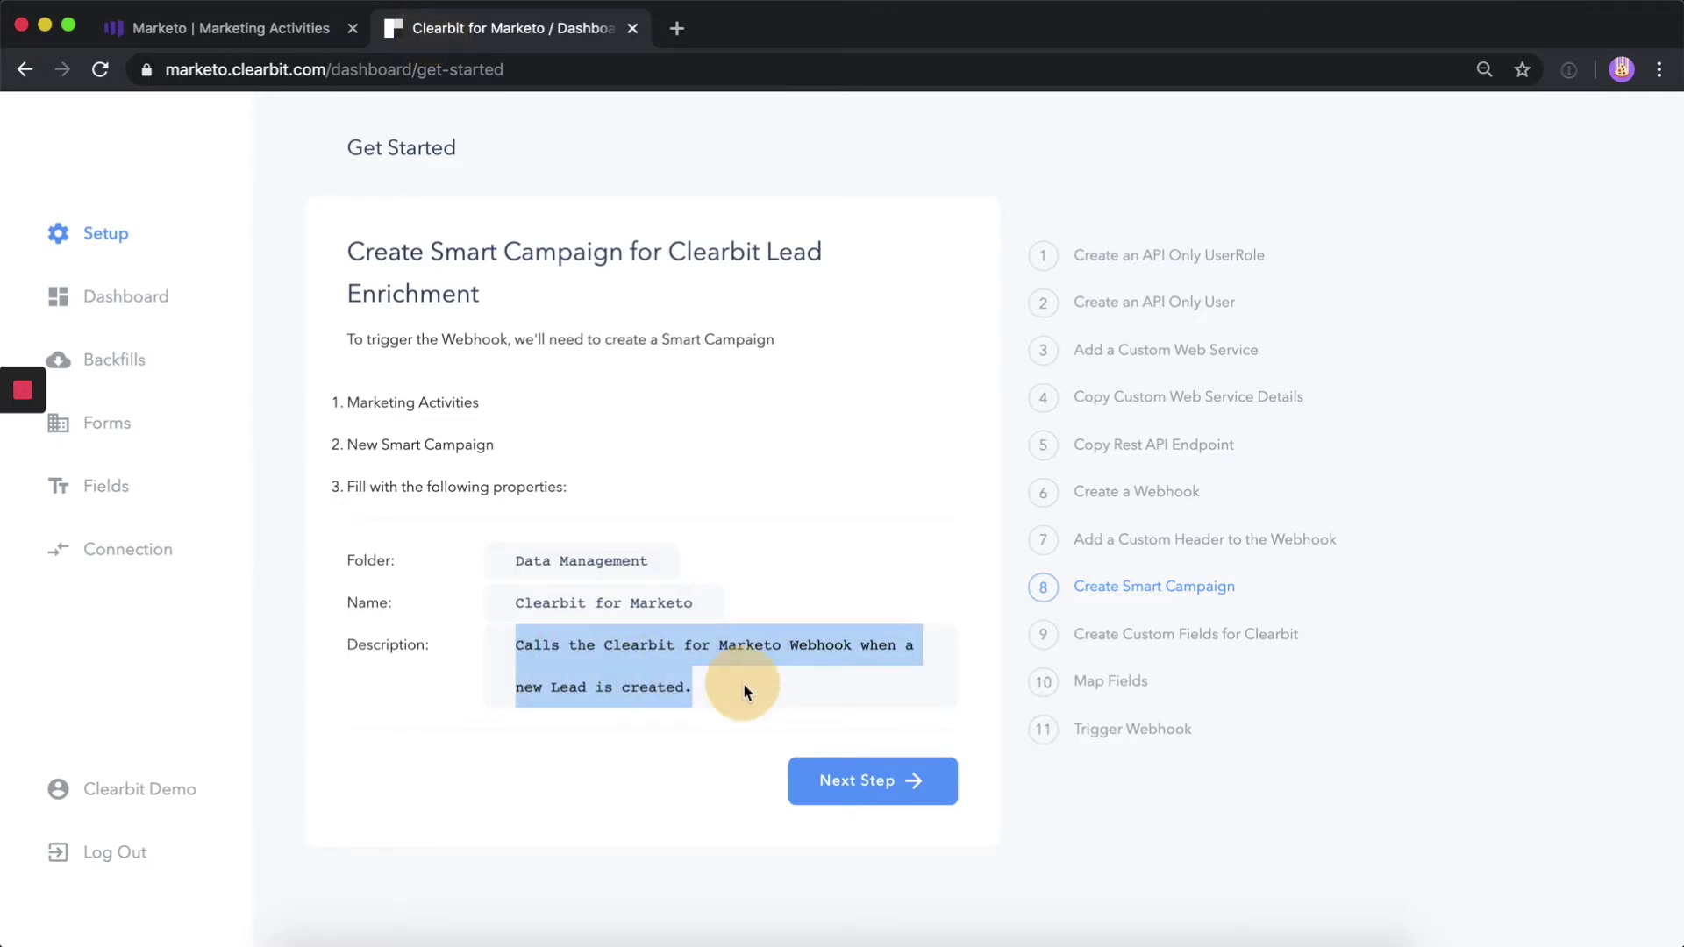
pyautogui.press('super+c')
pyautogui.hotkey('ctrl', 'shift', 'Tab')
pyautogui.click(944, 515)
pyautogui.press('super+v')
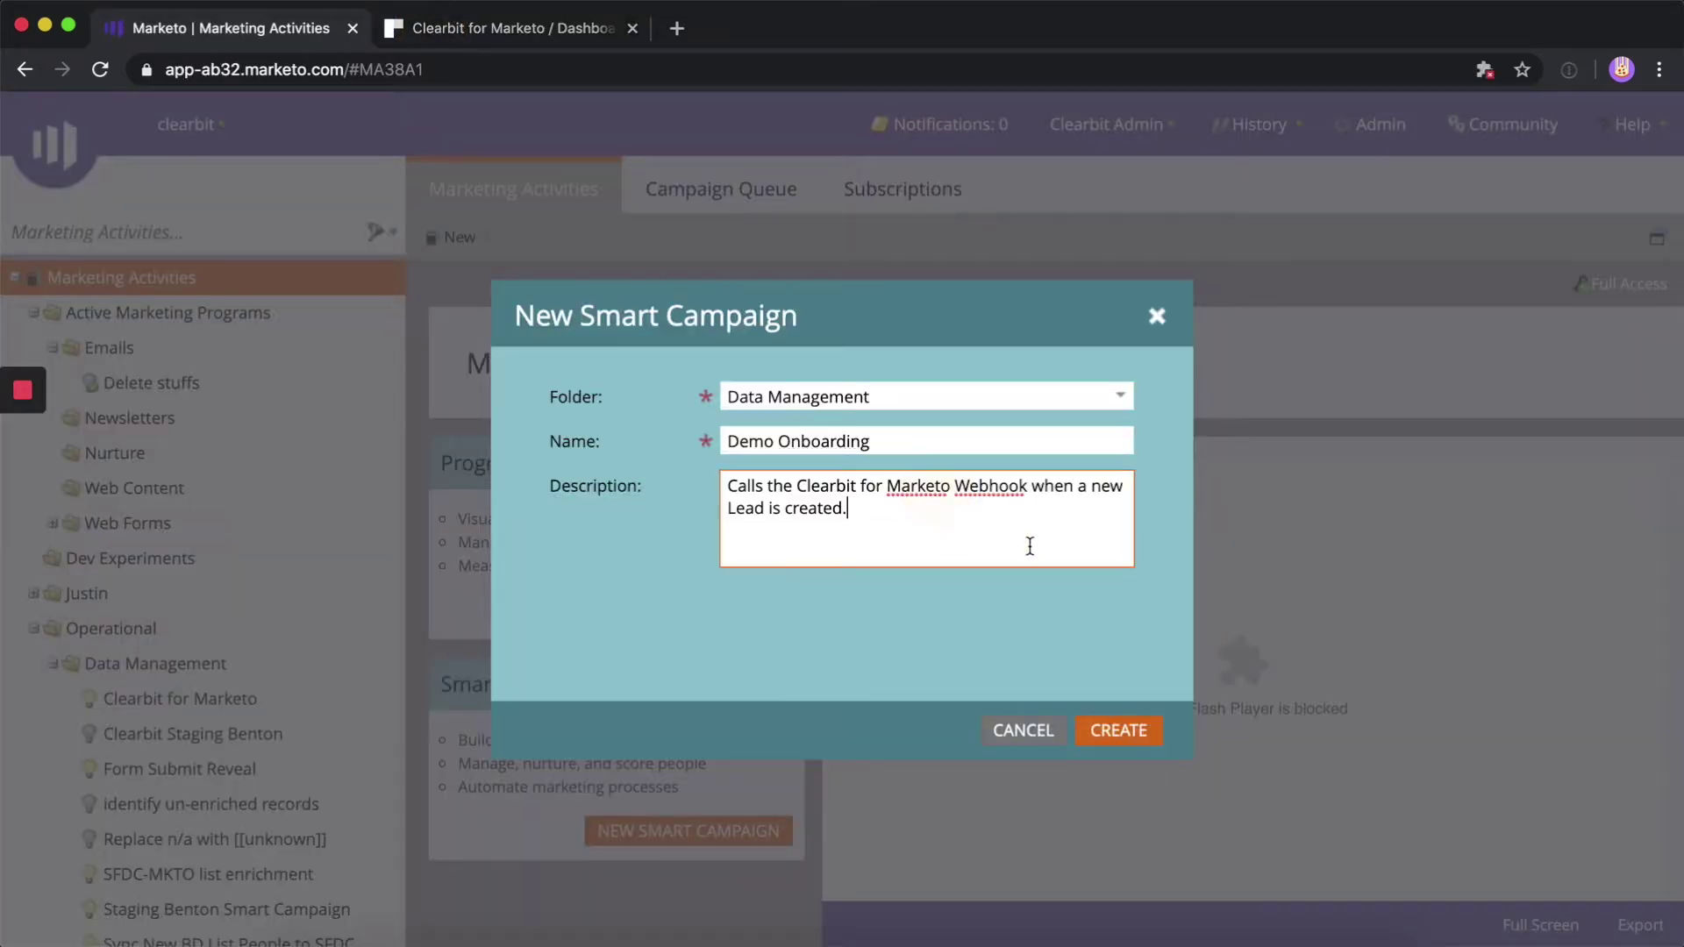
pyautogui.click(1133, 740)
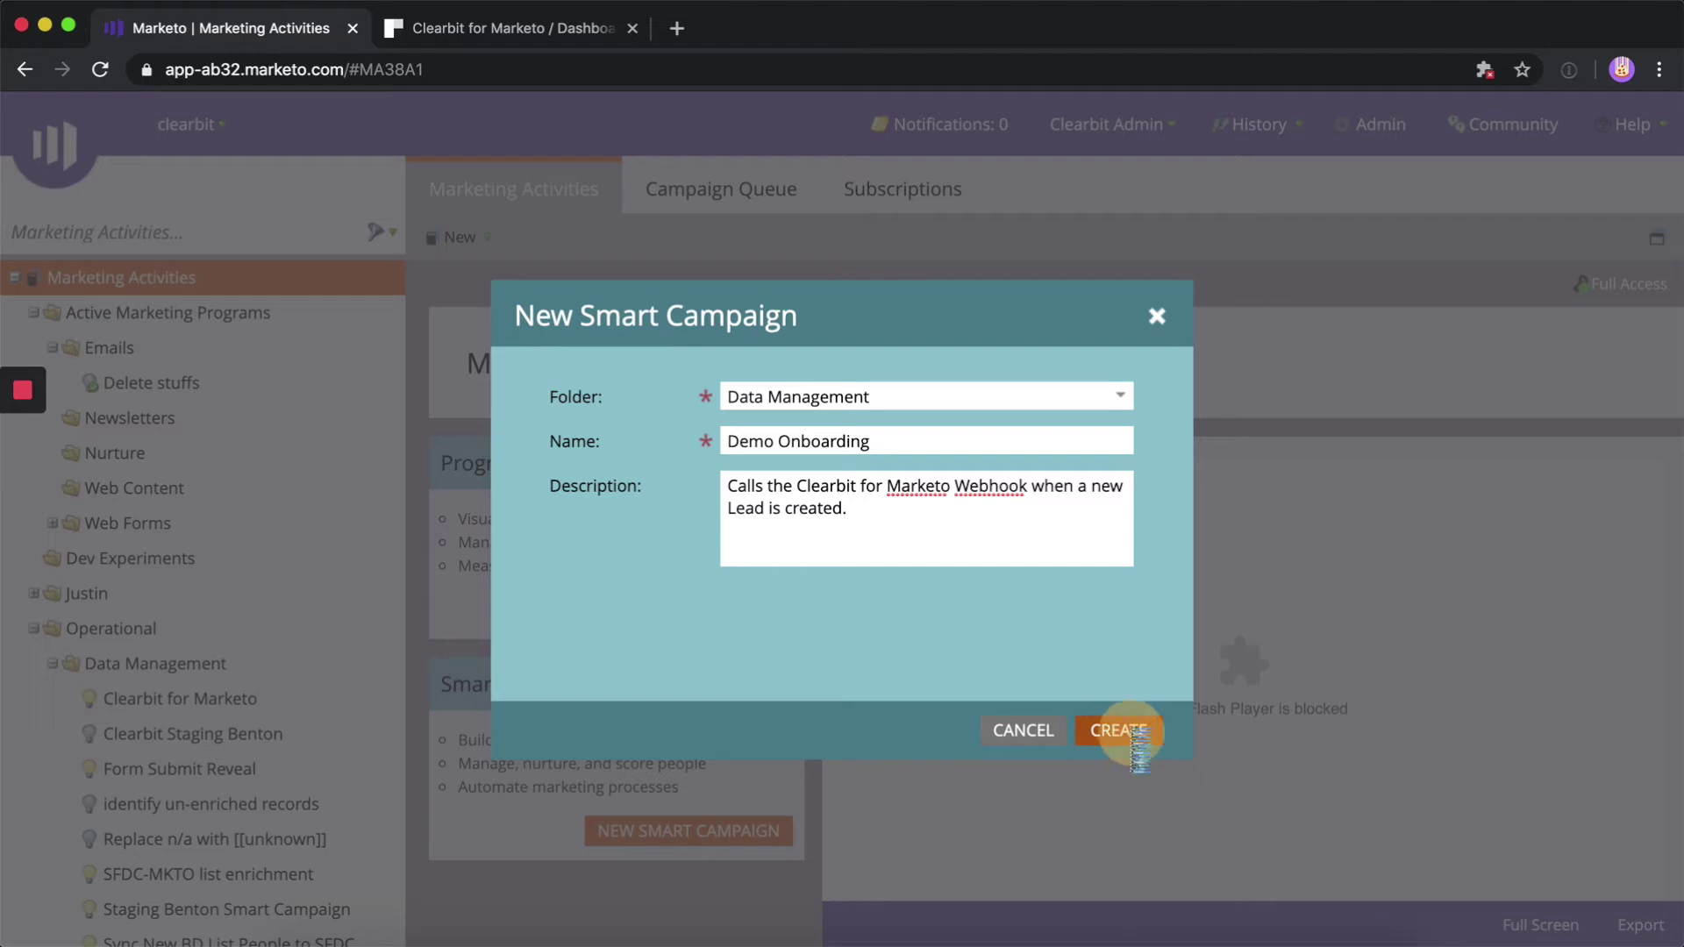
pyautogui.hotkey('ctrl', 'Tab')
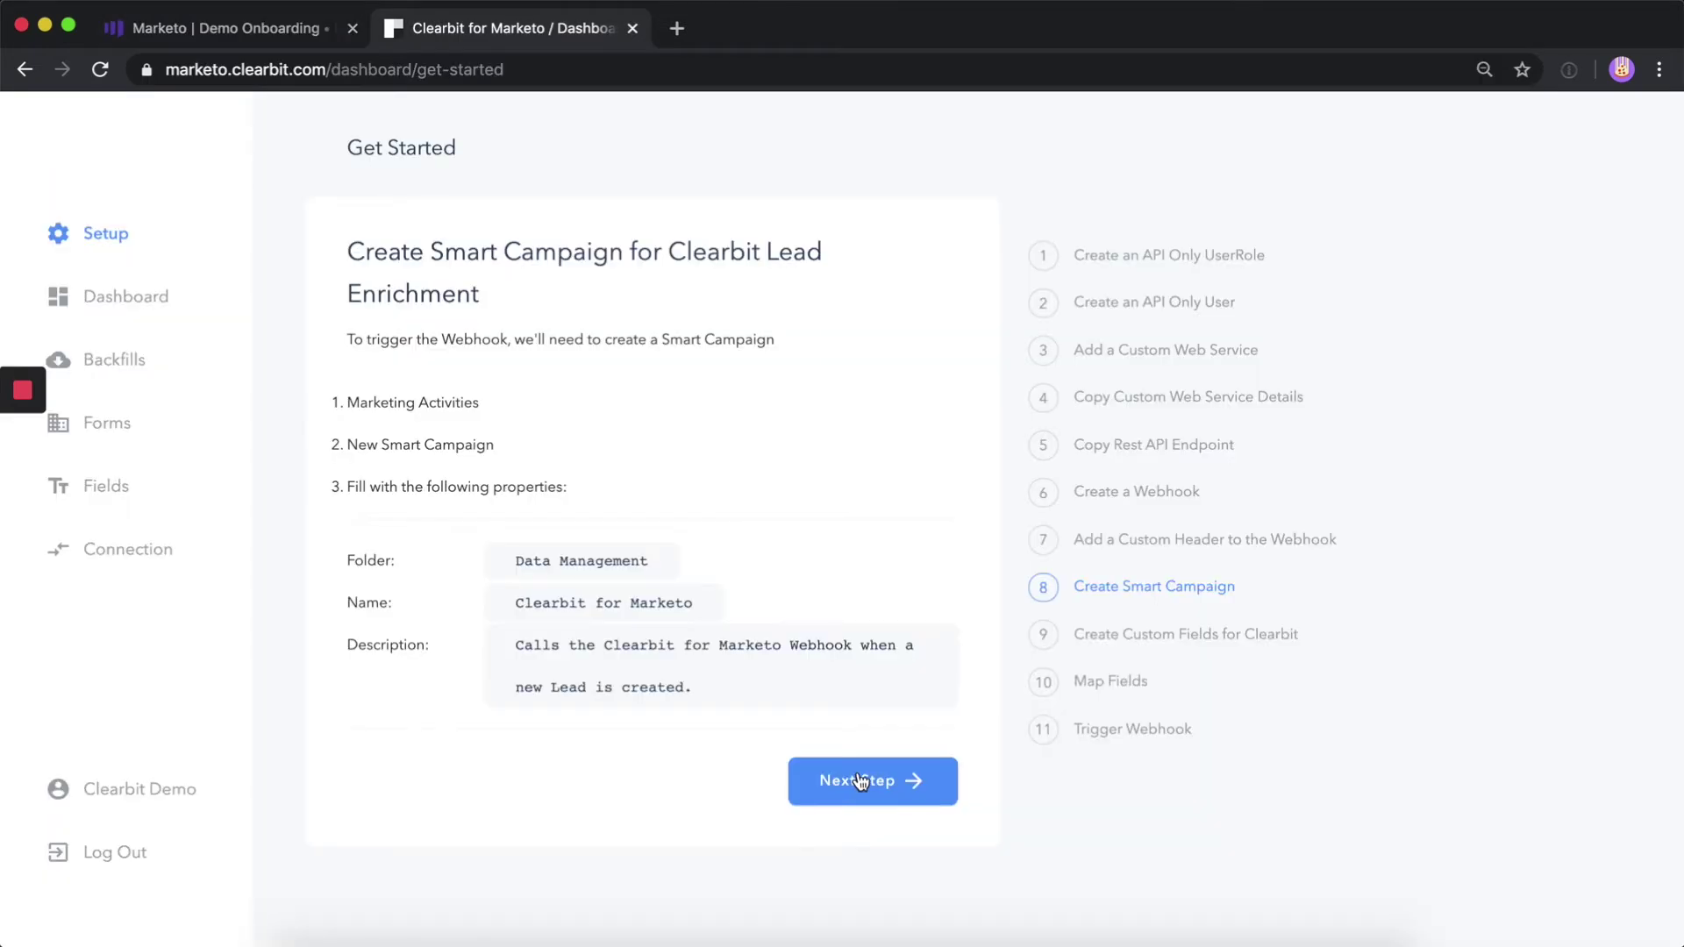
pyautogui.click(861, 780)
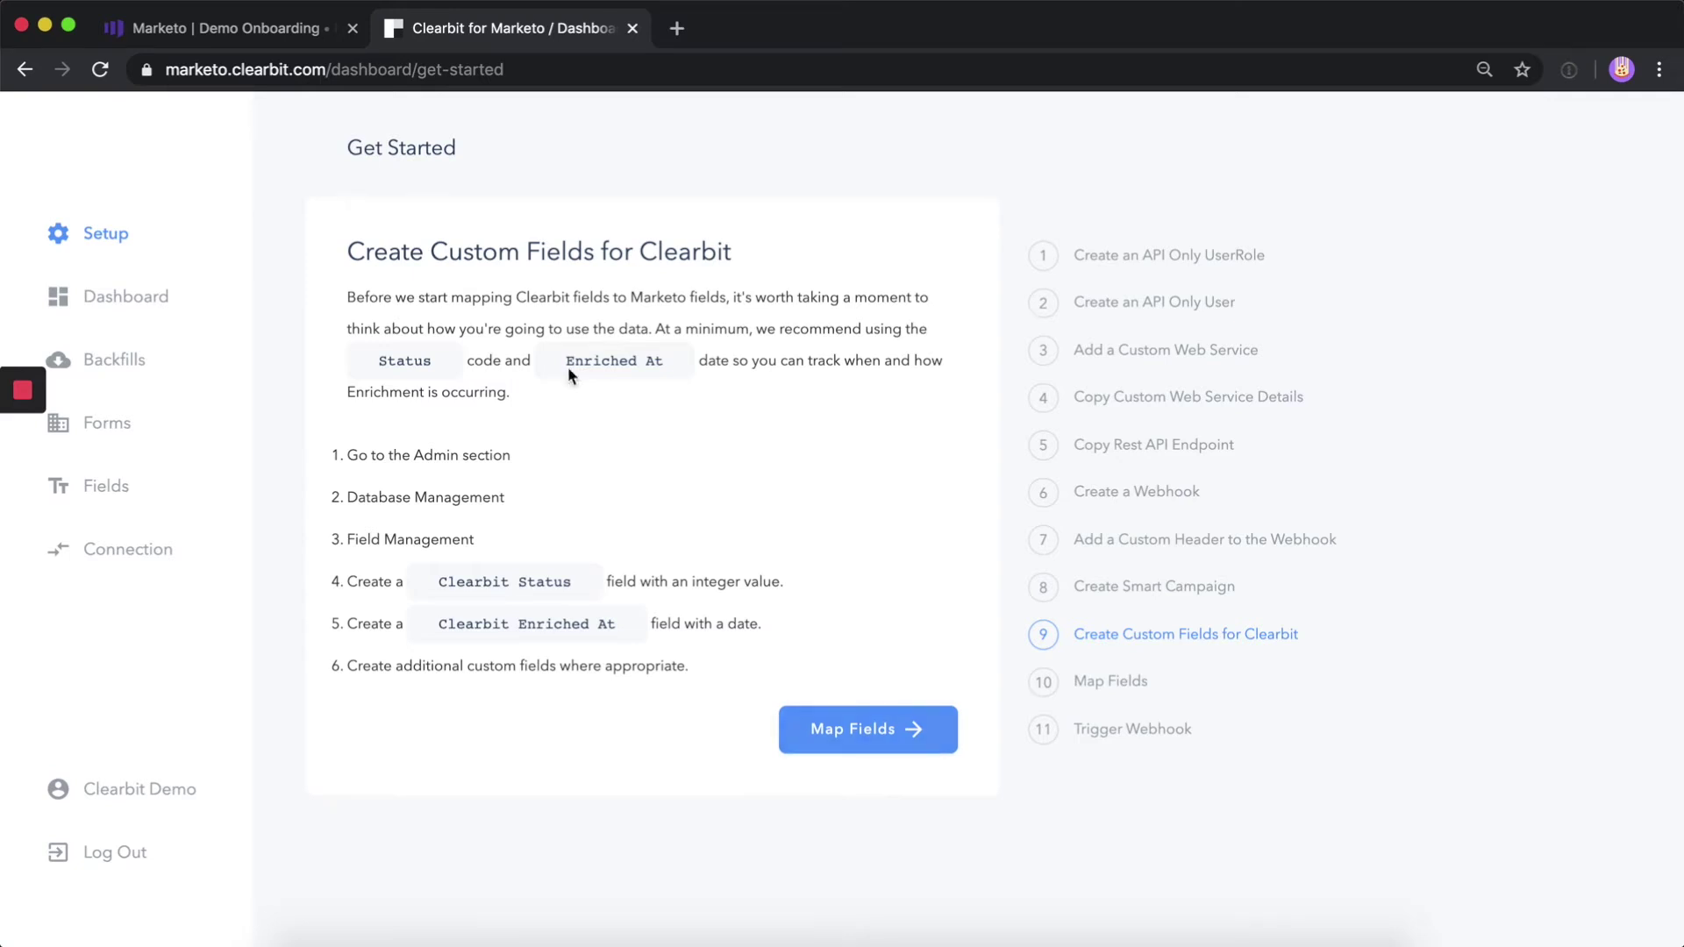
# Create an Integer custom field named Clearbit Status in Field Management
pyautogui.click(220, 27)
pyautogui.click(195, 737)
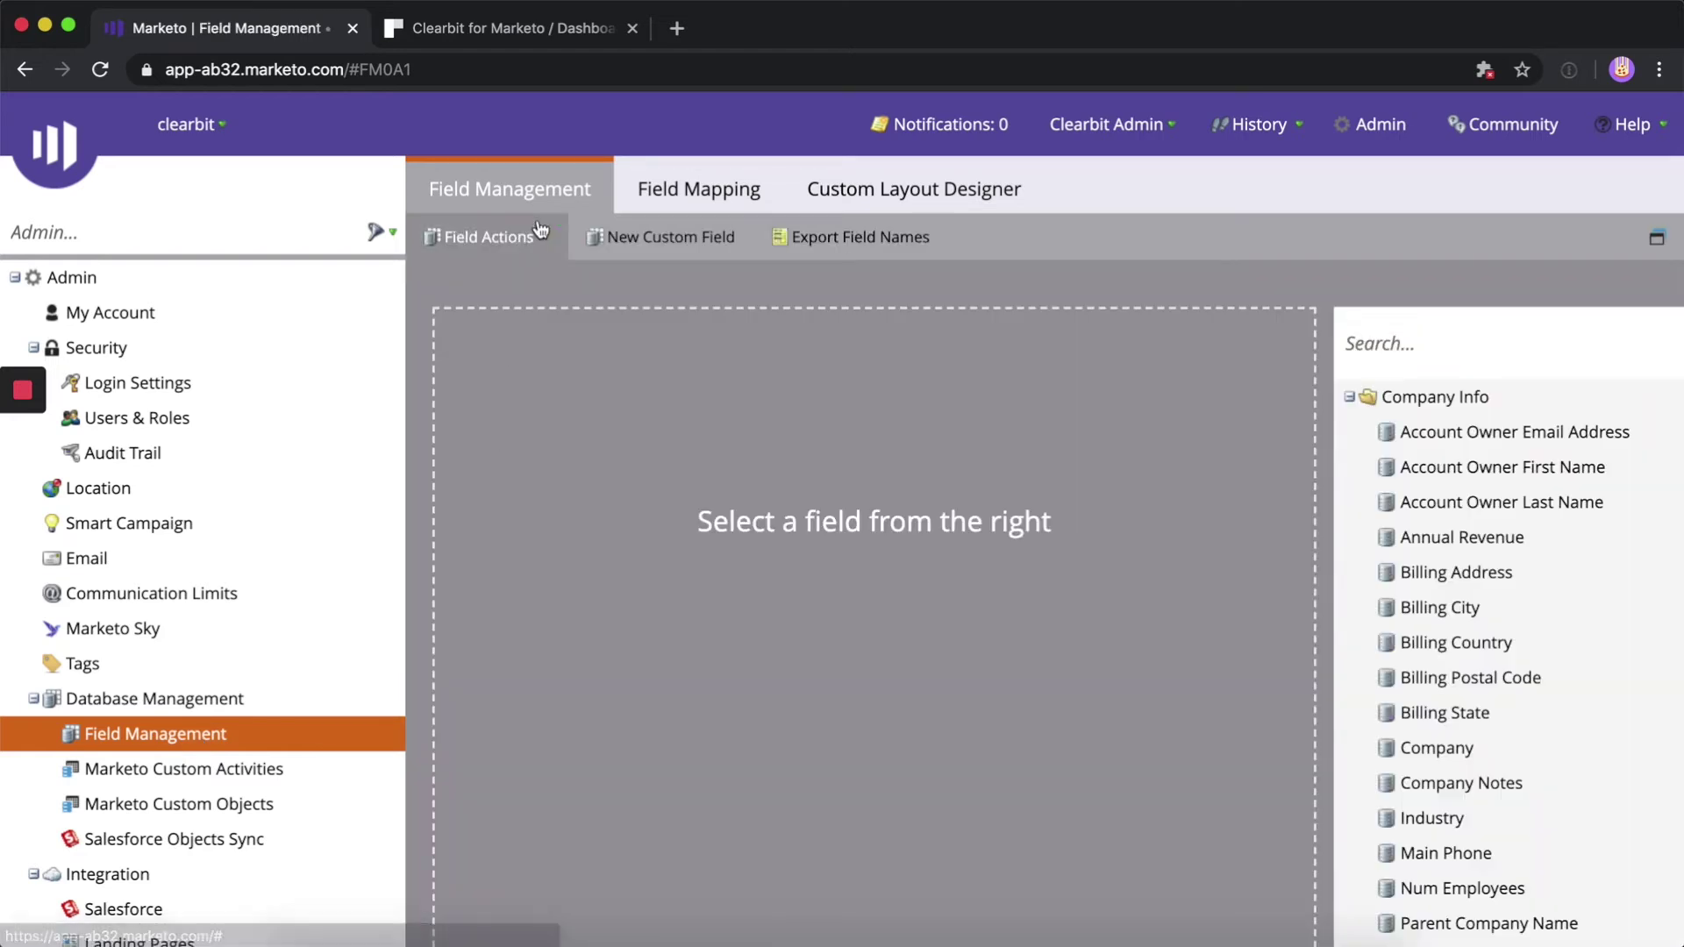
pyautogui.click(669, 236)
pyautogui.click(1078, 445)
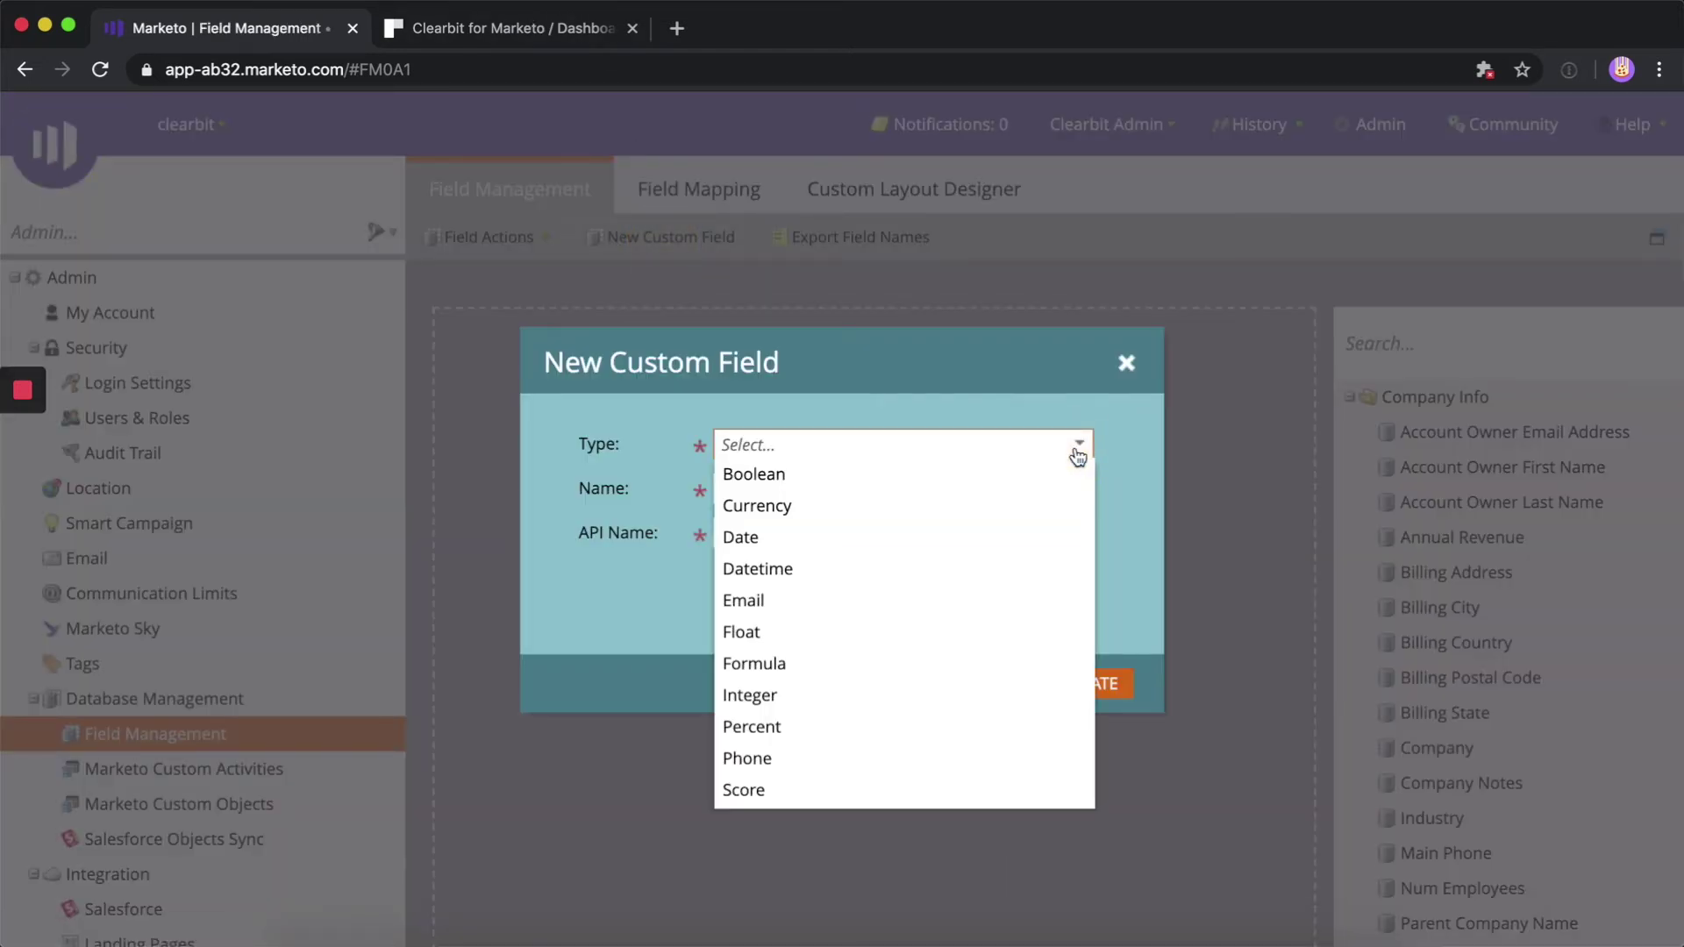
pyautogui.write('inte')
pyautogui.click(993, 475)
pyautogui.click(898, 491)
pyautogui.write('Clearbit Status')
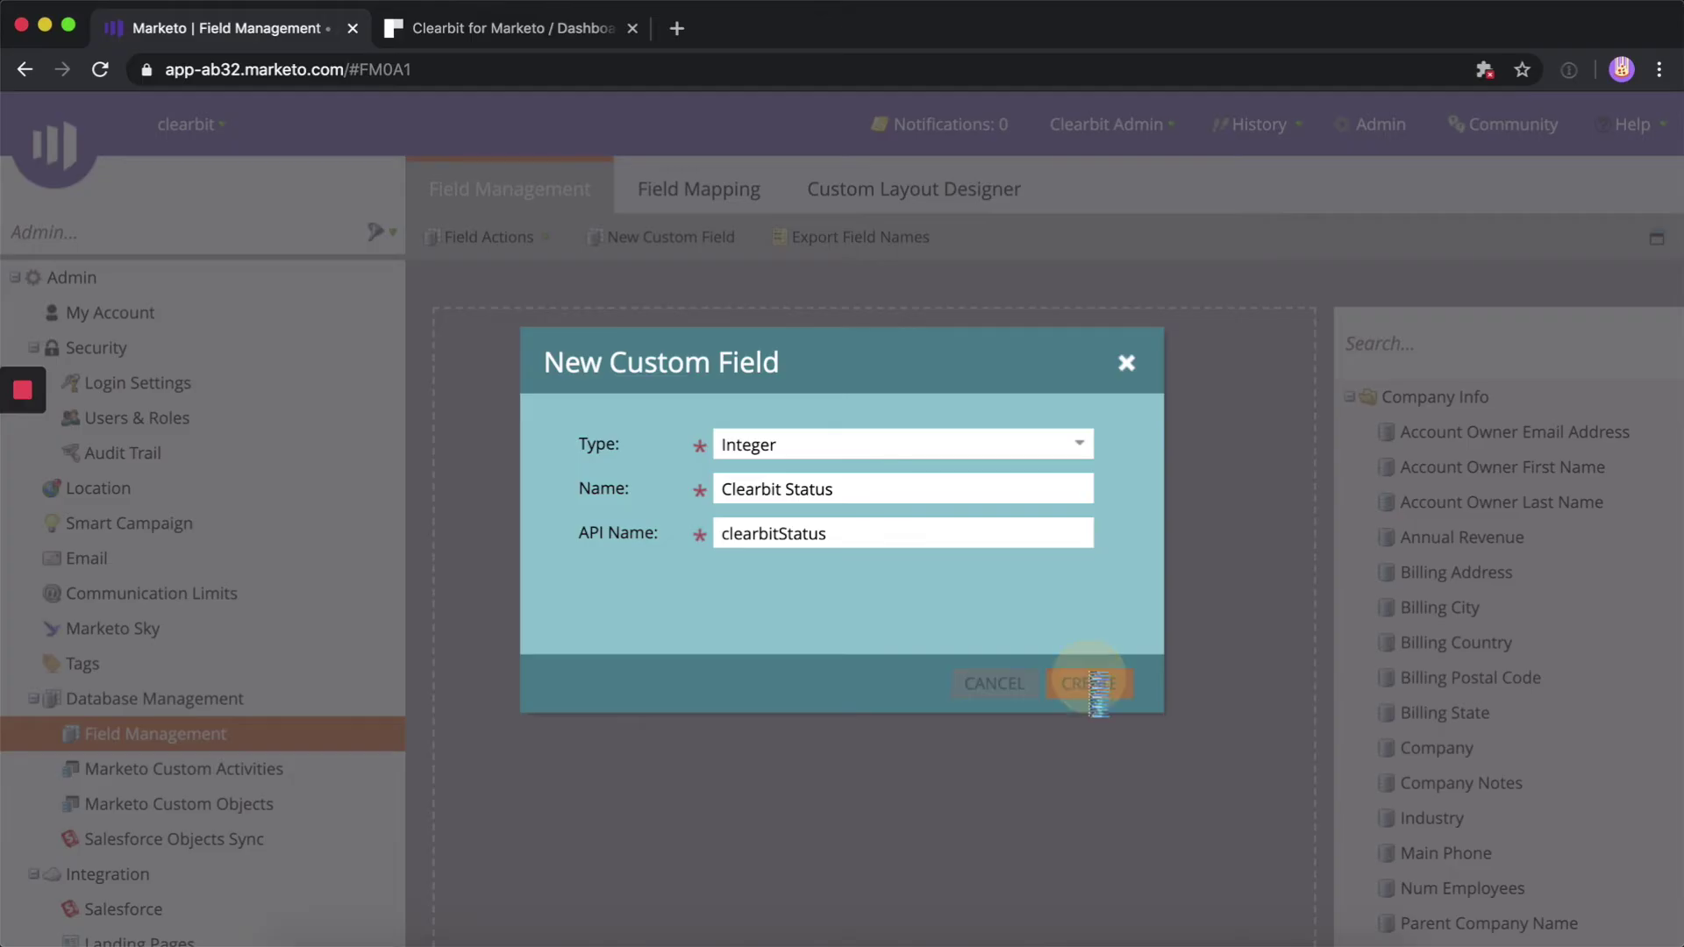
pyautogui.click(1090, 687)
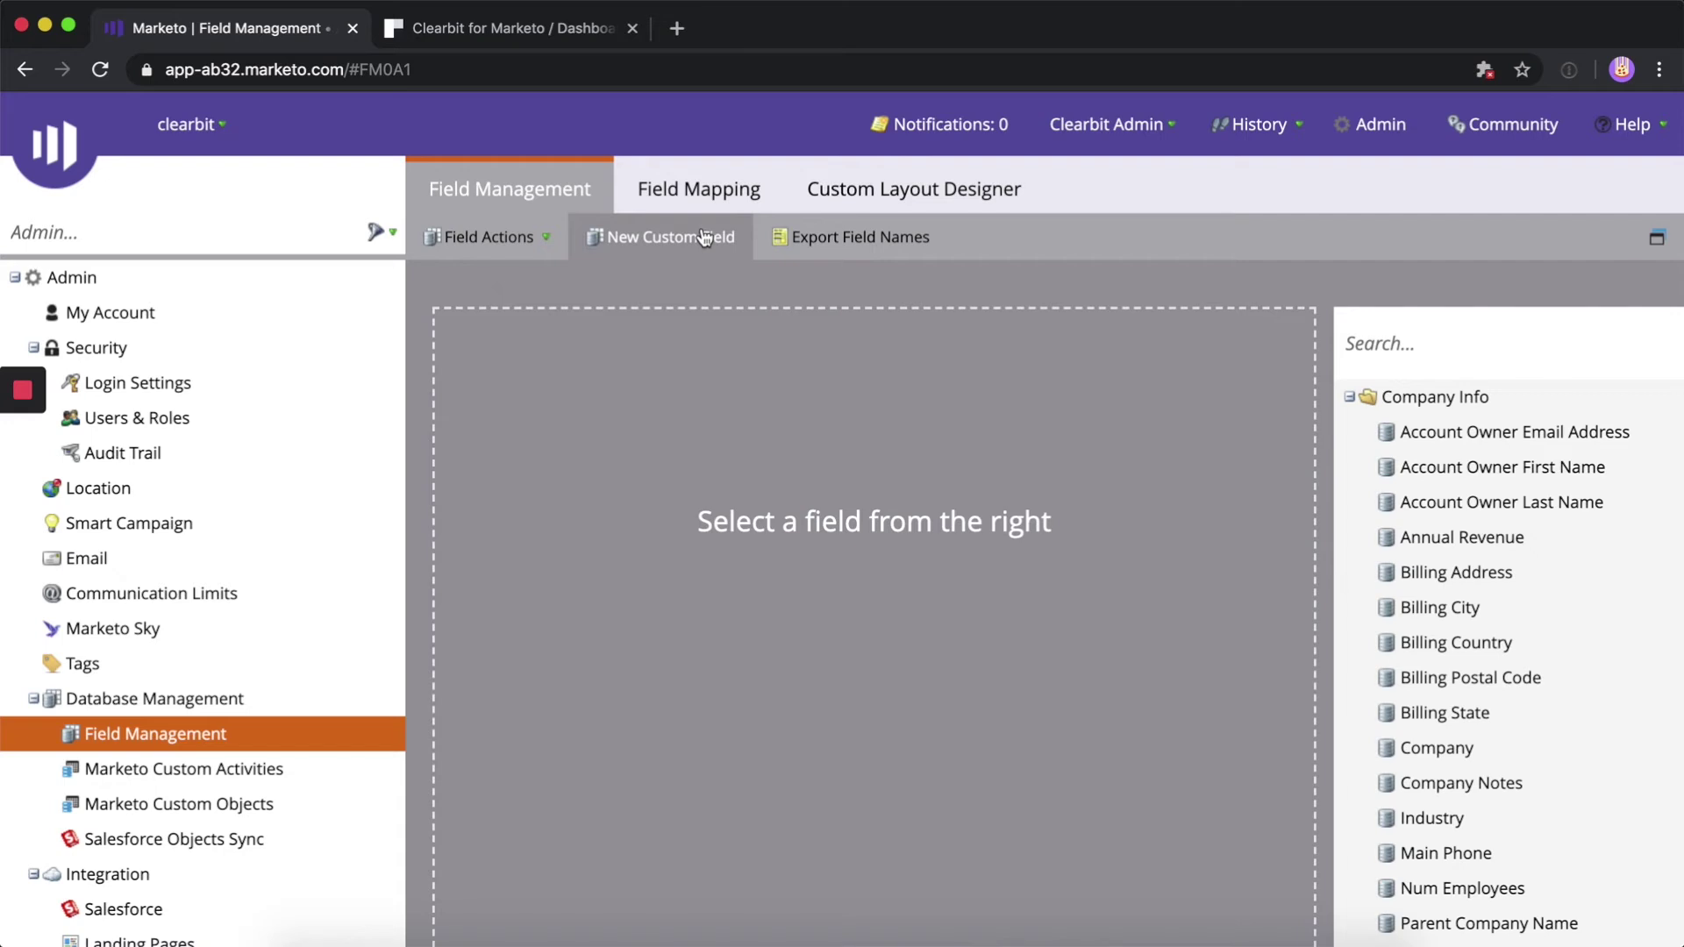
# Create a Date custom field named Clearbit Enriched At, copying the name from Clearbit's guide
pyautogui.click(707, 233)
pyautogui.hotkey('ctrl', 'Tab')
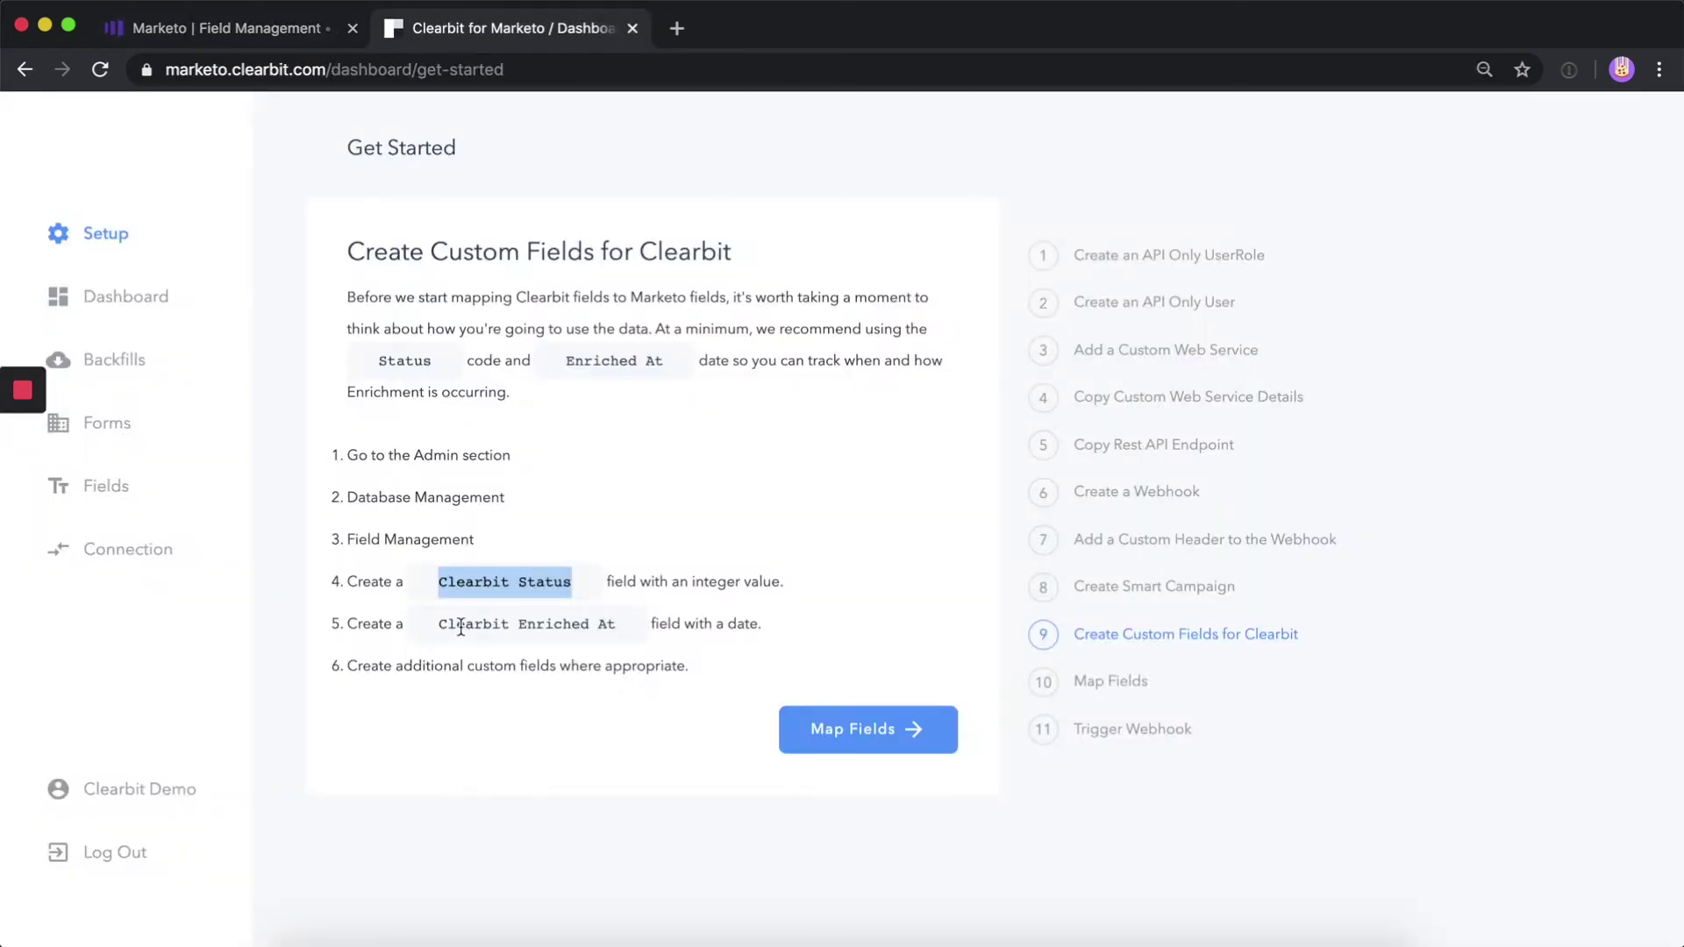
pyautogui.moveTo(436, 630); pyautogui.dragTo(614, 628)
pyautogui.click(441, 629)
pyautogui.moveTo(441, 628); pyautogui.dragTo(614, 628)
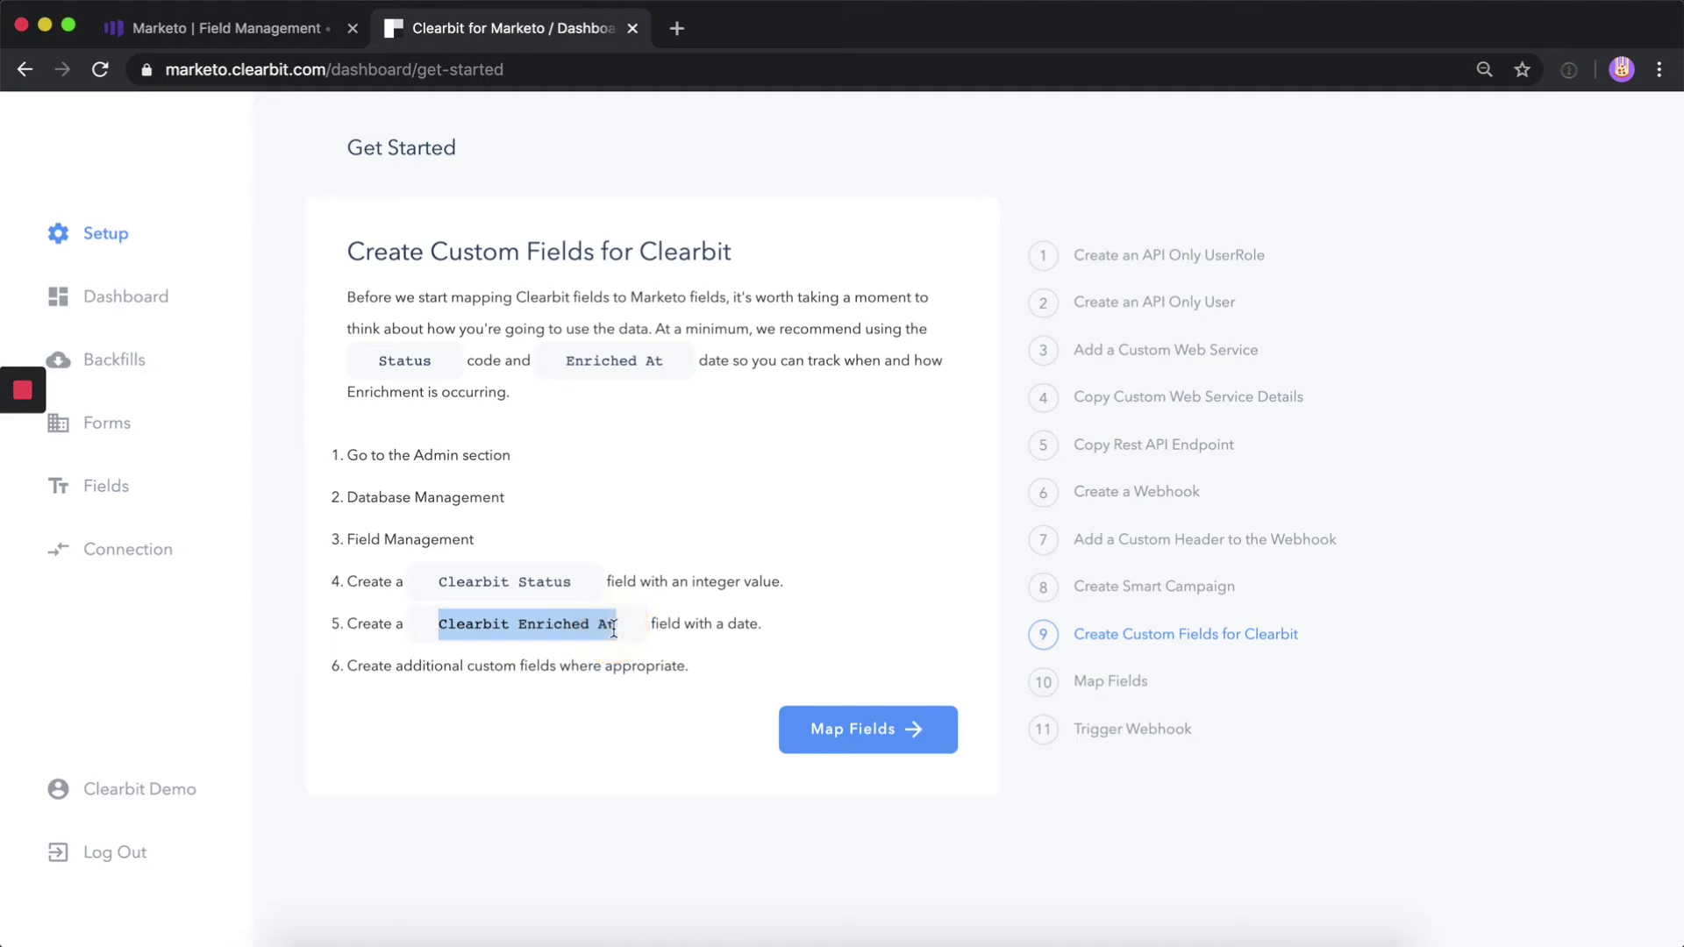
pyautogui.hotkey('ctrl', 'shift', 'Tab')
pyautogui.click(1083, 441)
pyautogui.write('Date')
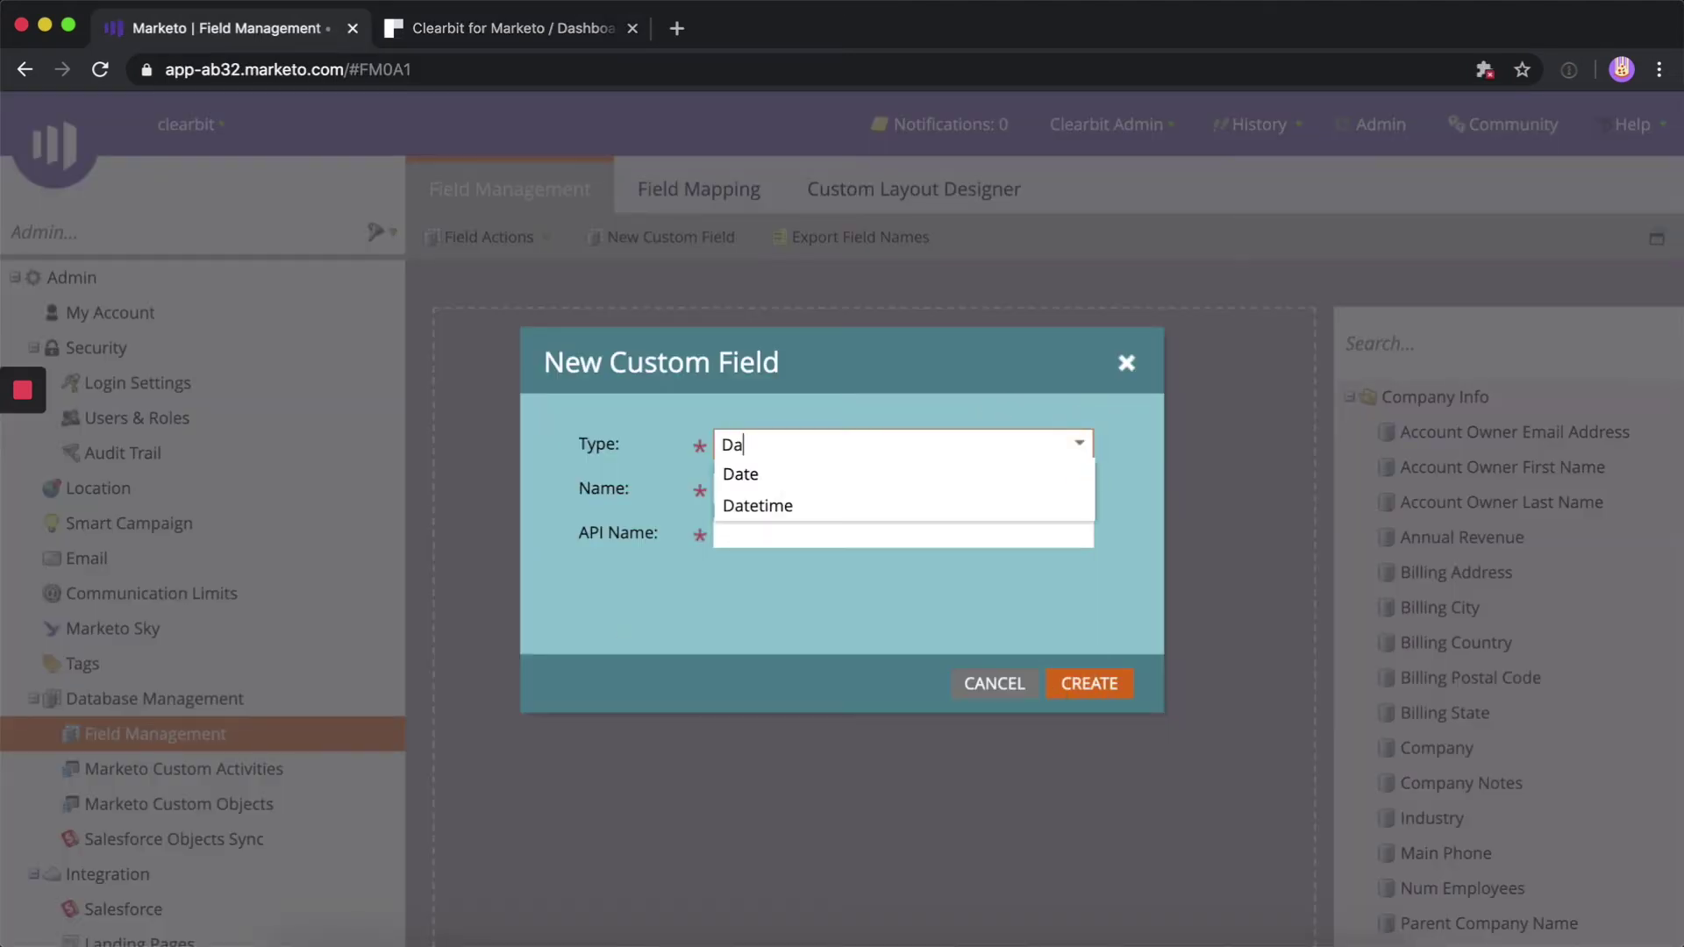
pyautogui.click(980, 478)
pyautogui.click(921, 489)
pyautogui.press('super+v')
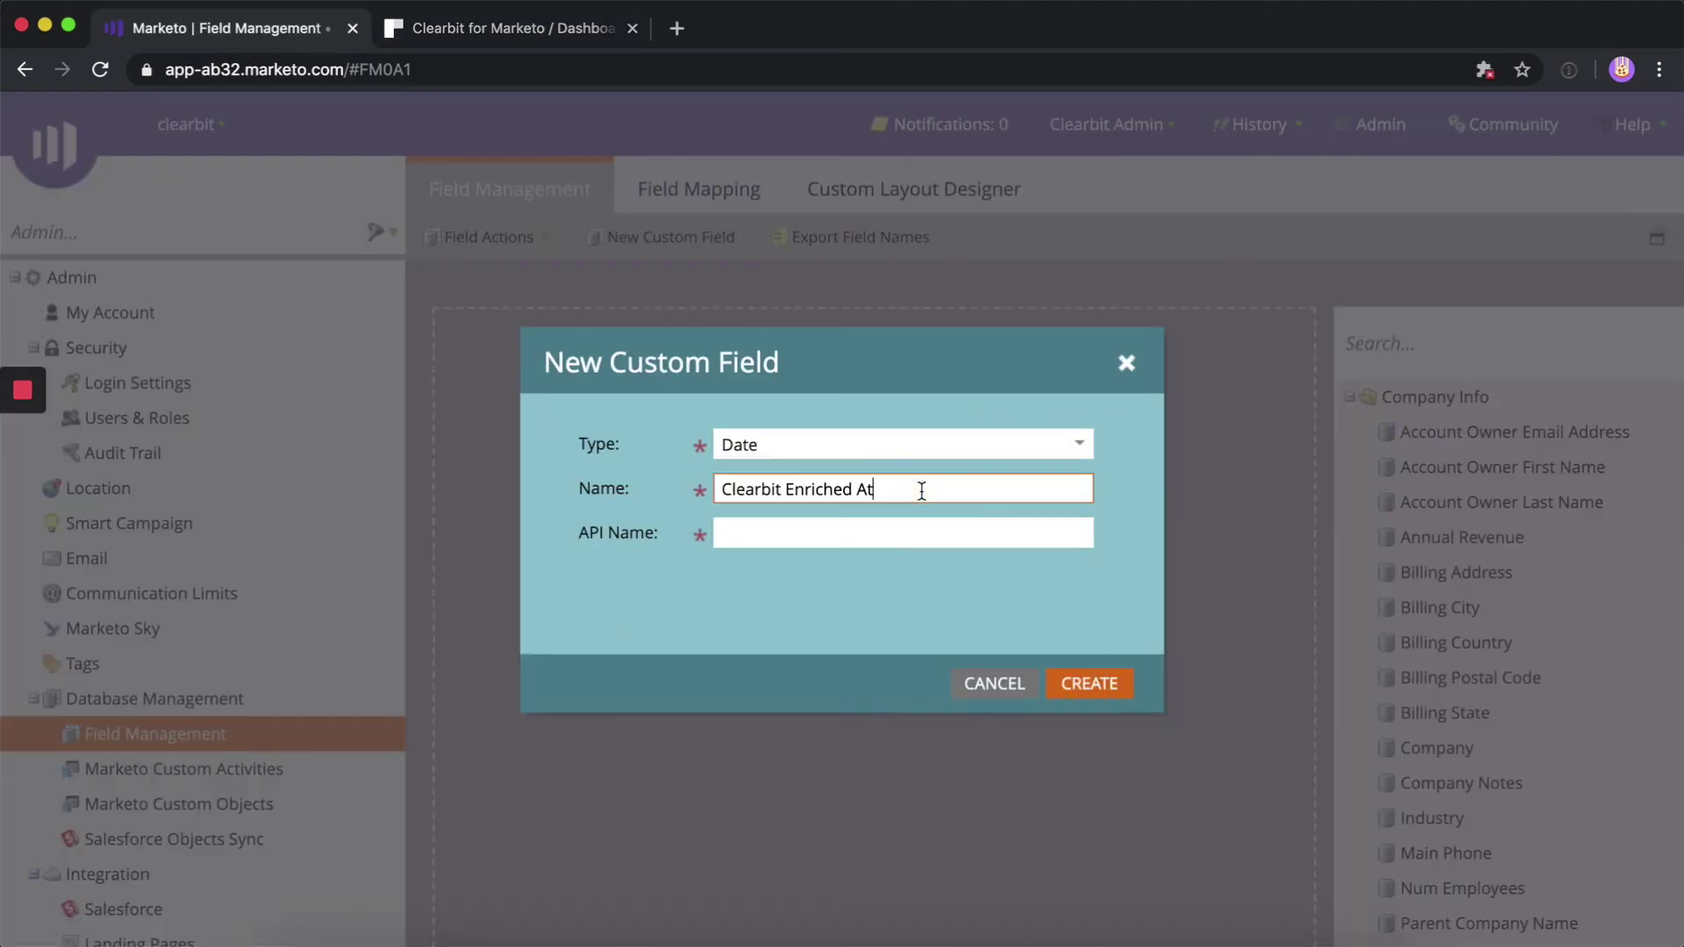
pyautogui.click(1086, 689)
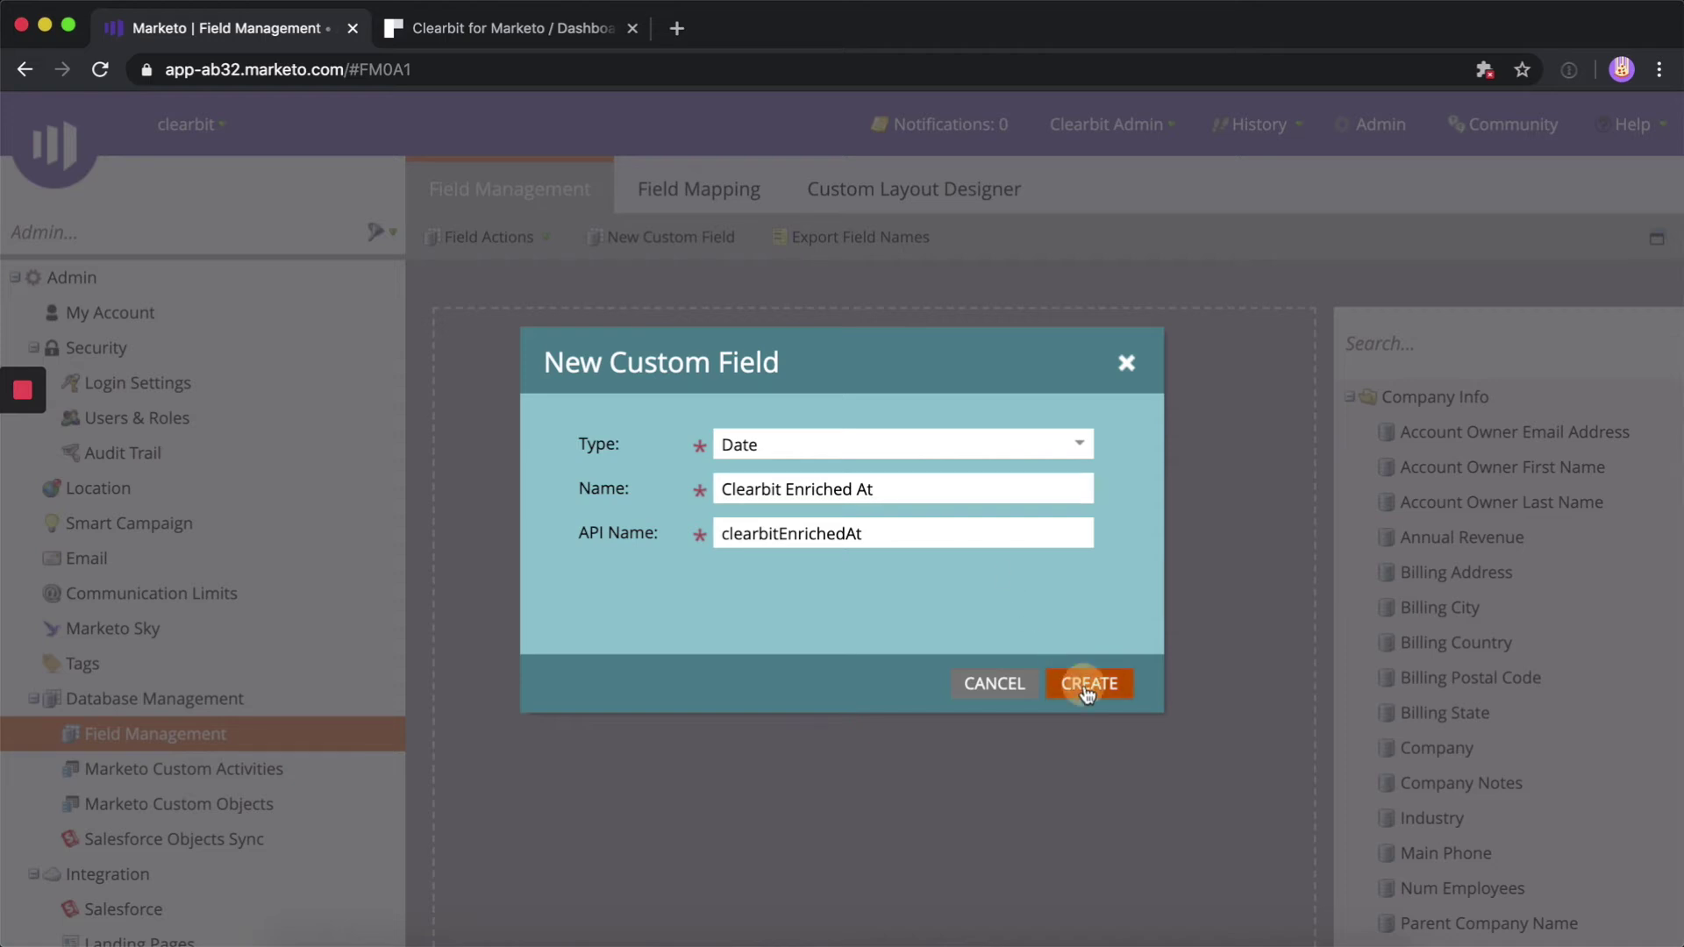
pyautogui.hotkey('ctrl', 'Tab')
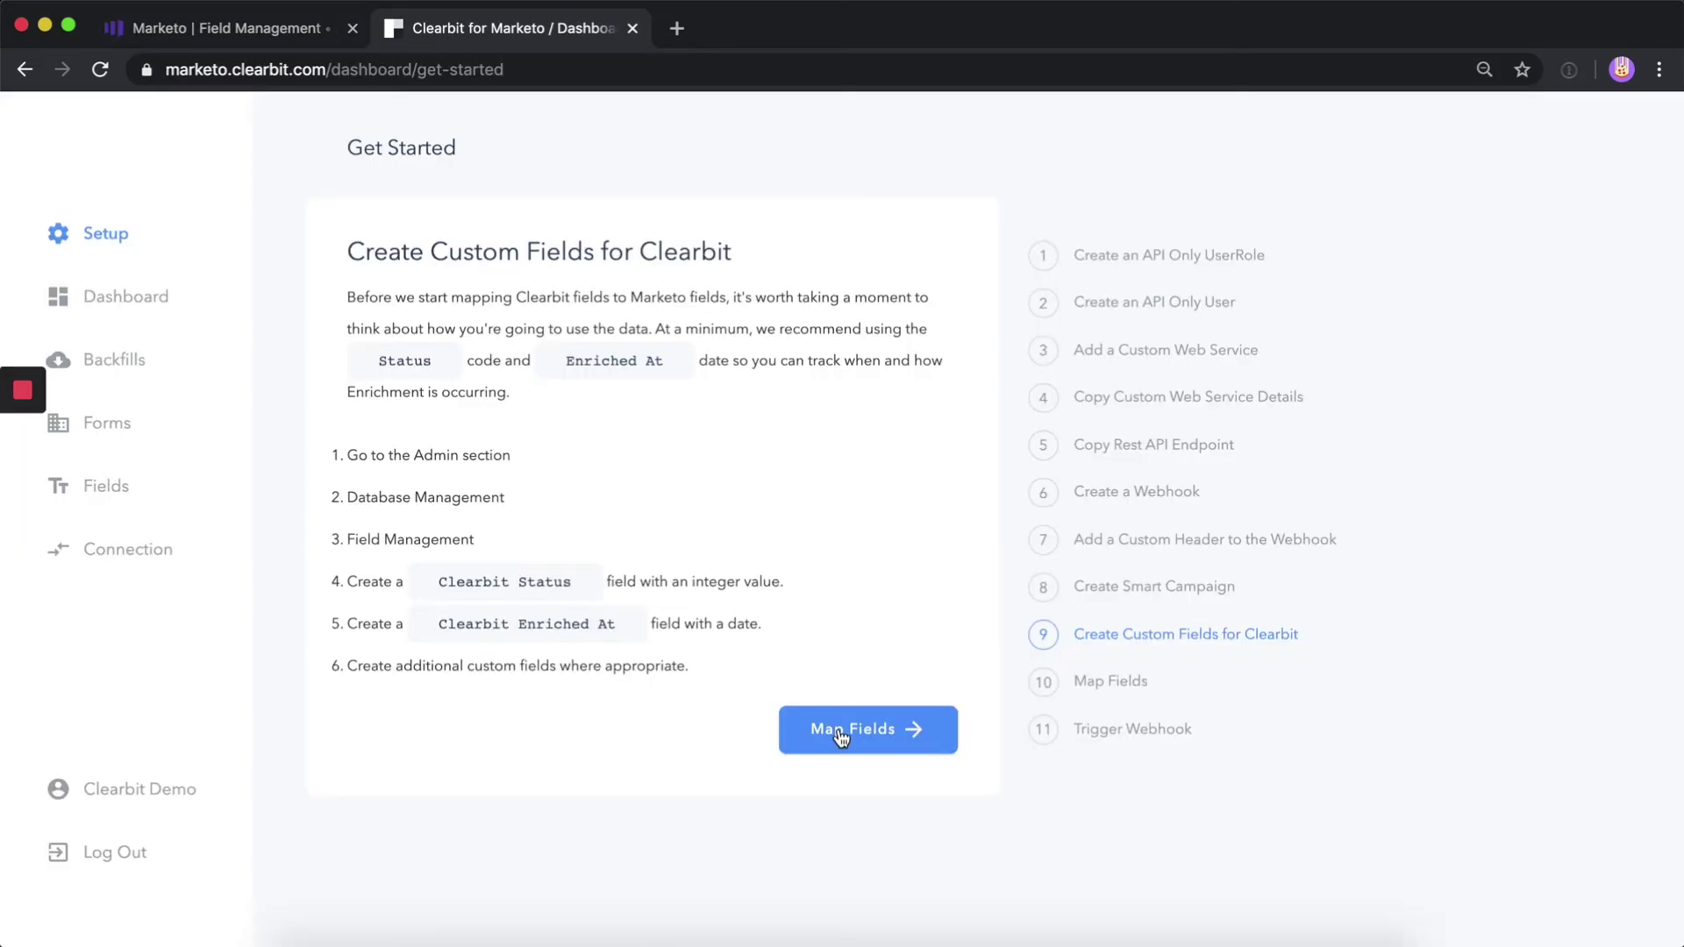
# Continue past the custom fields step of Clearbit's guide to the Field Mapping page
pyautogui.click(840, 737)
pyautogui.click(840, 735)
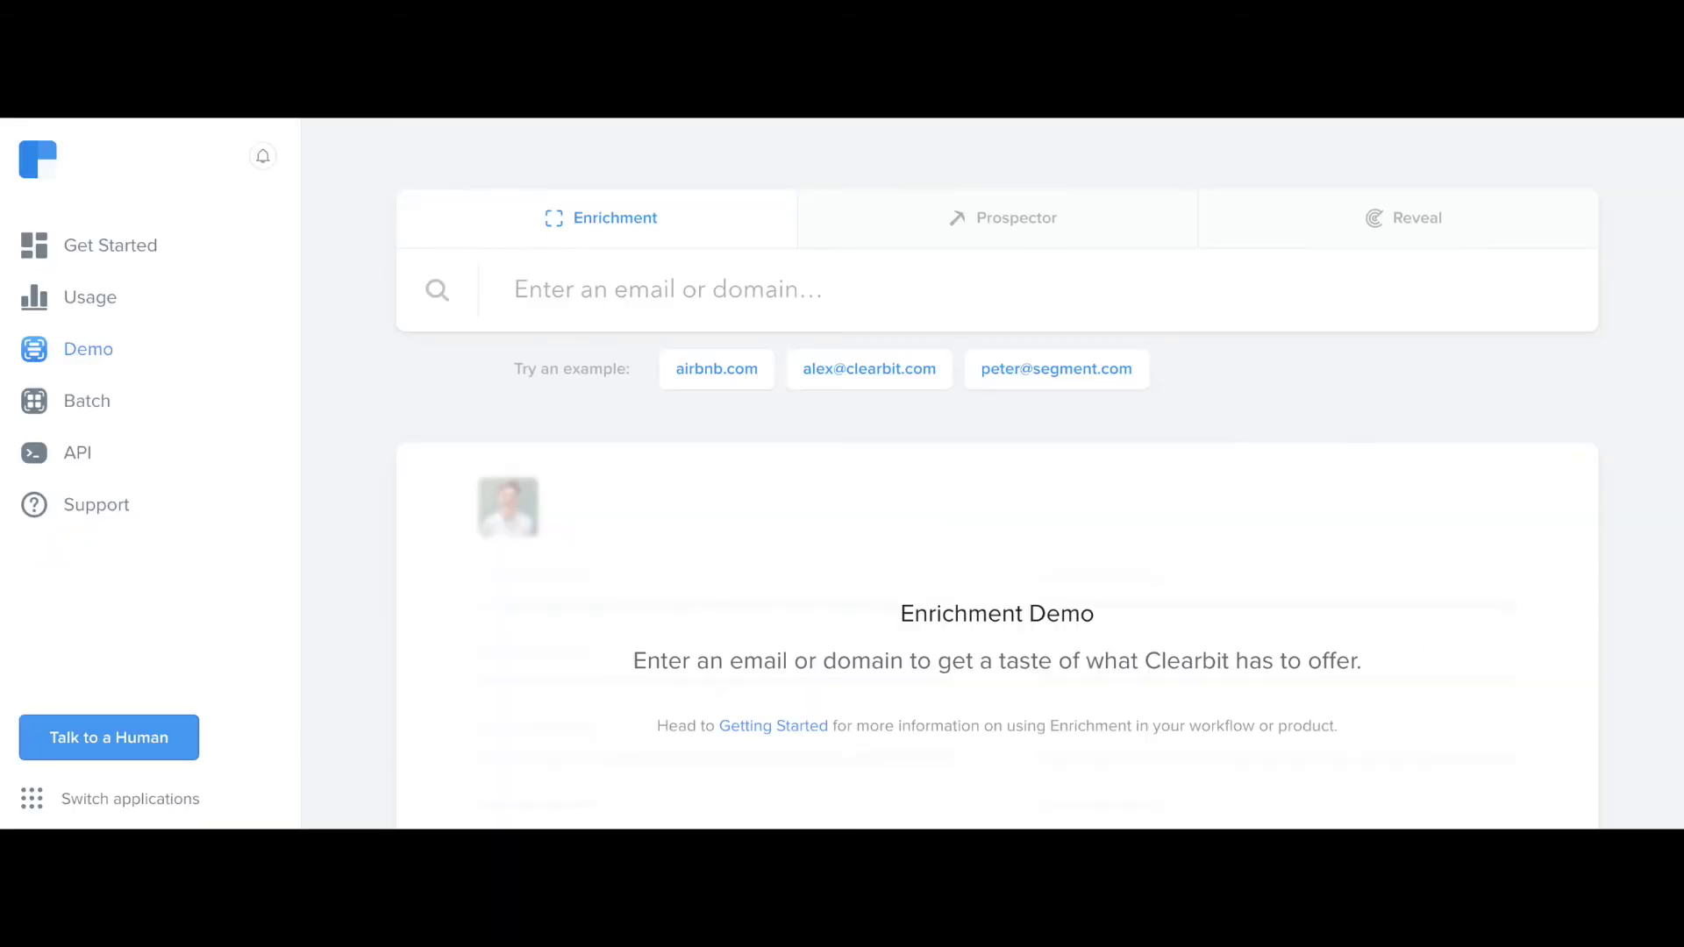
# Run an enrichment lookup on a sample clearbit.com email address
pyautogui.click(545, 292)
pyautogui.press('Return')
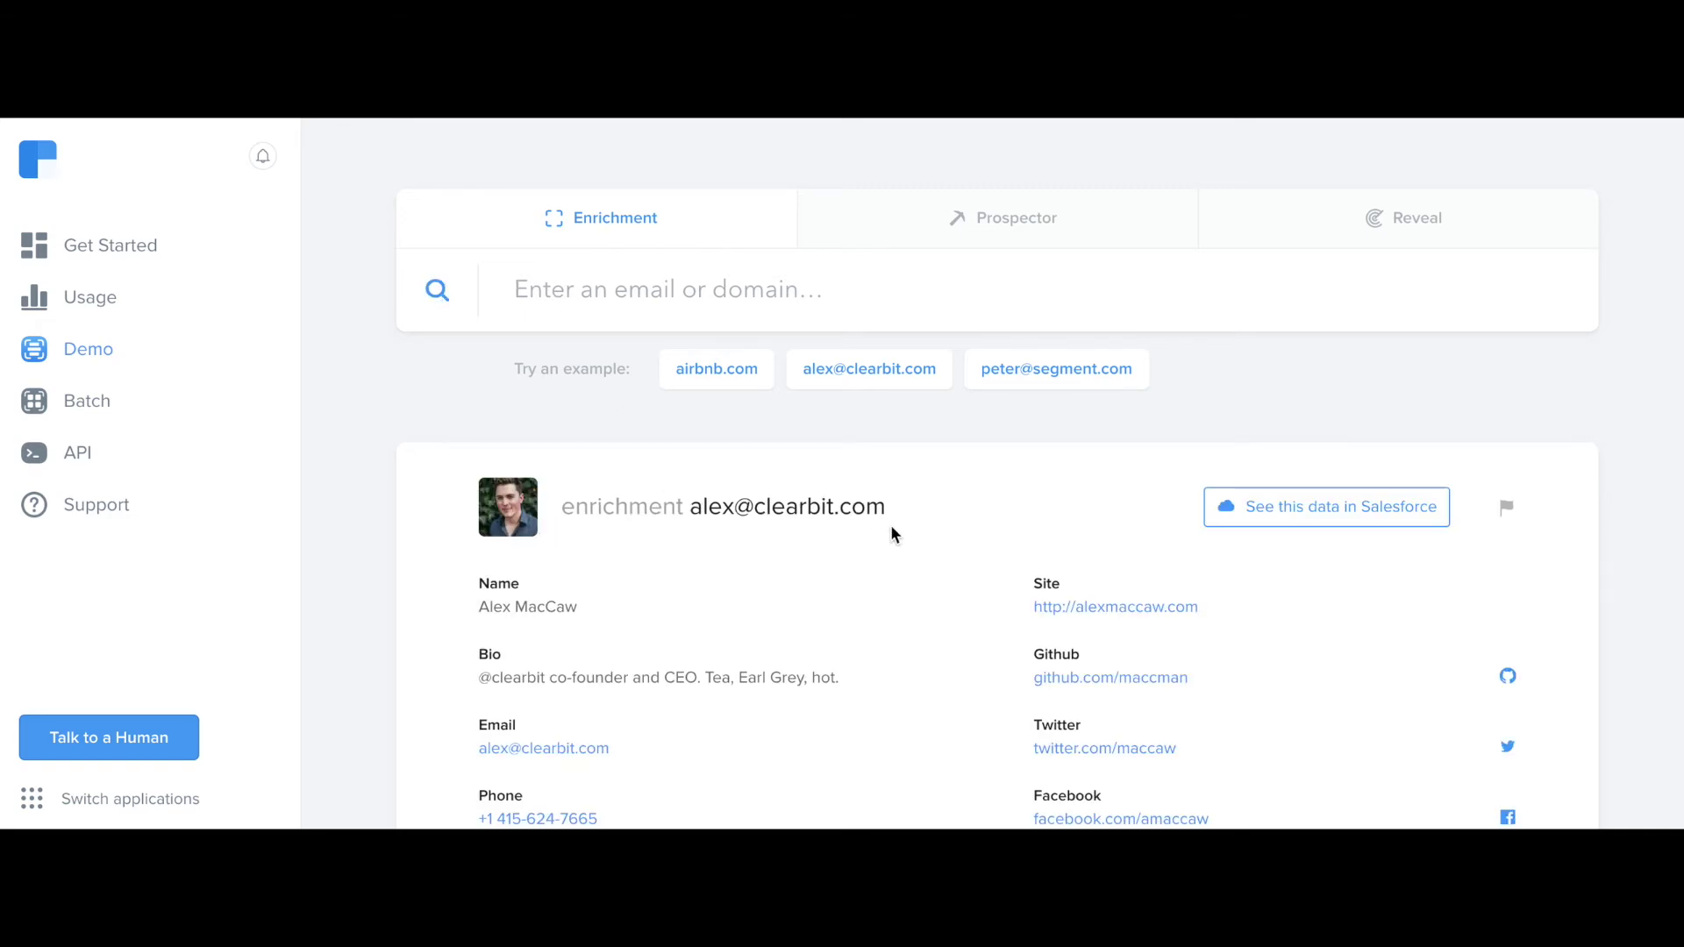
# Expand the full company data for clearbit.com in the lookup results
pyautogui.scroll(-2, 918, 545)
pyautogui.scroll(-1, 921, 658)
pyautogui.scroll(-2, 922, 658)
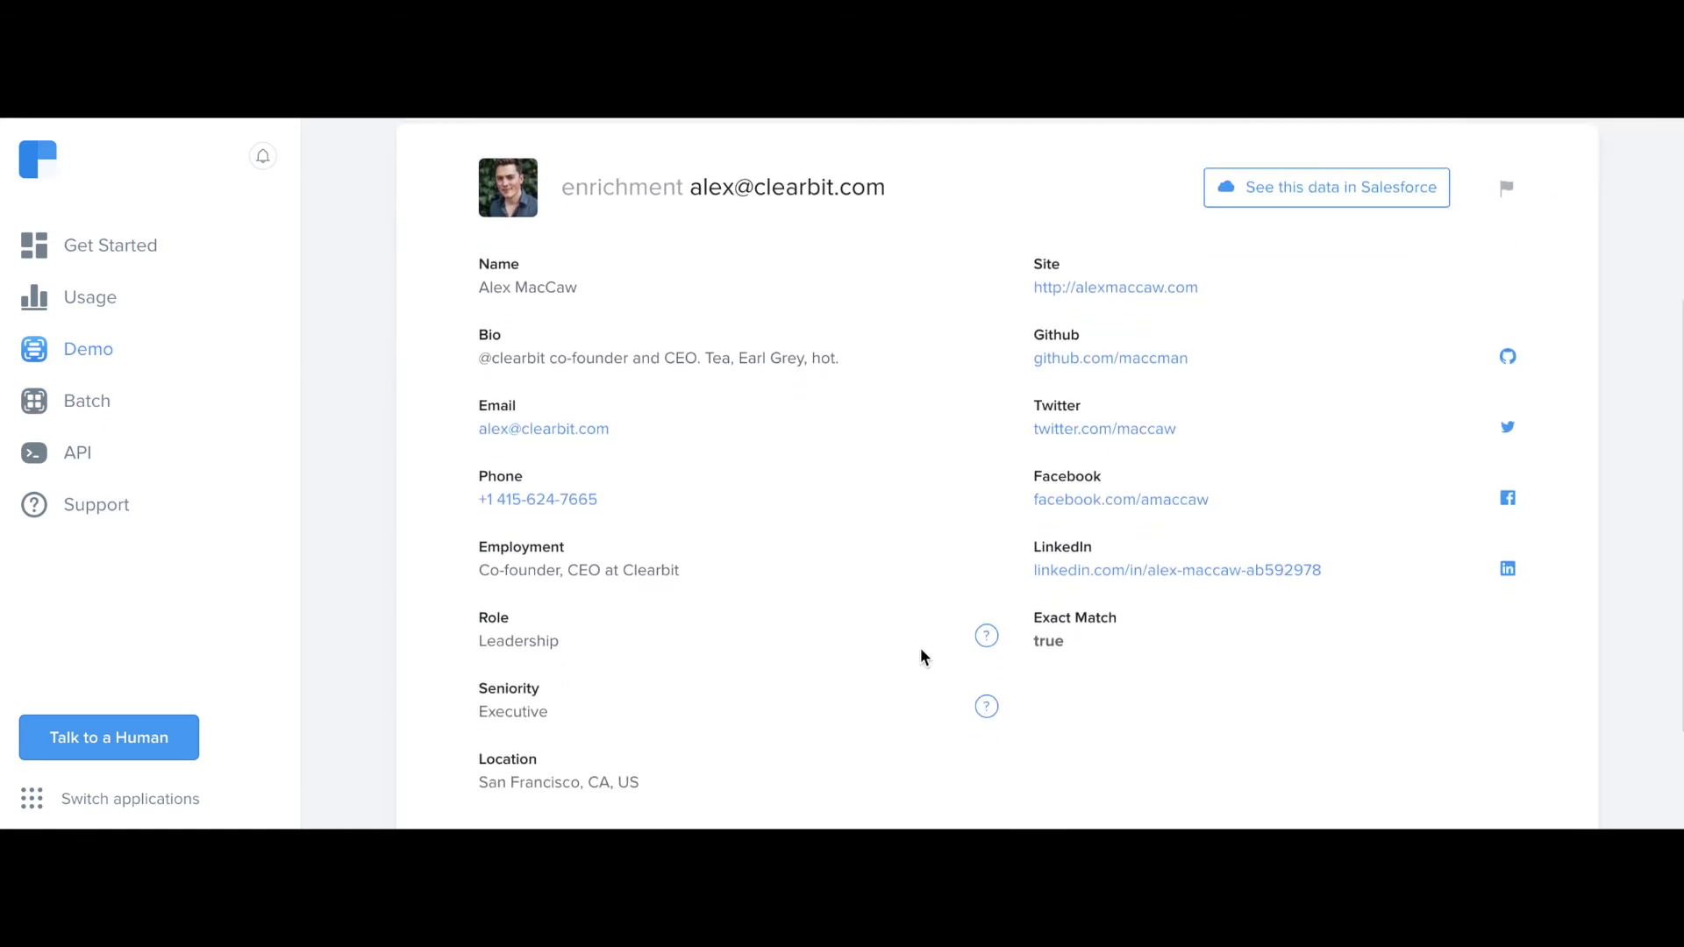
pyautogui.scroll(-3, 921, 658)
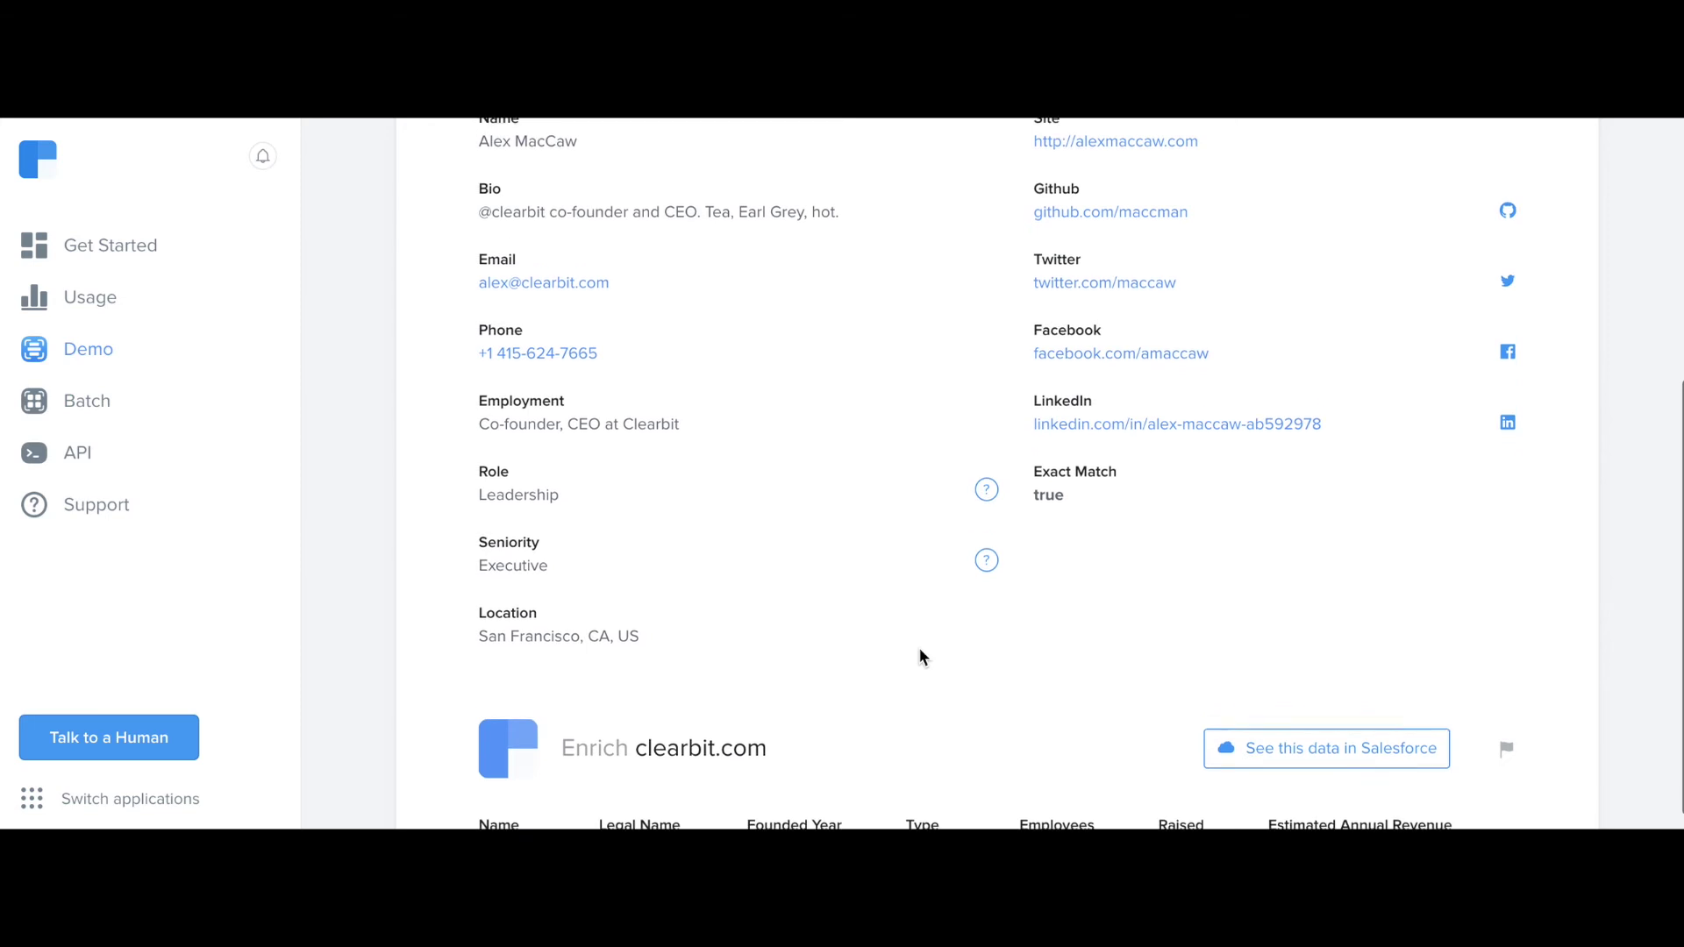
pyautogui.scroll(-2, 926, 701)
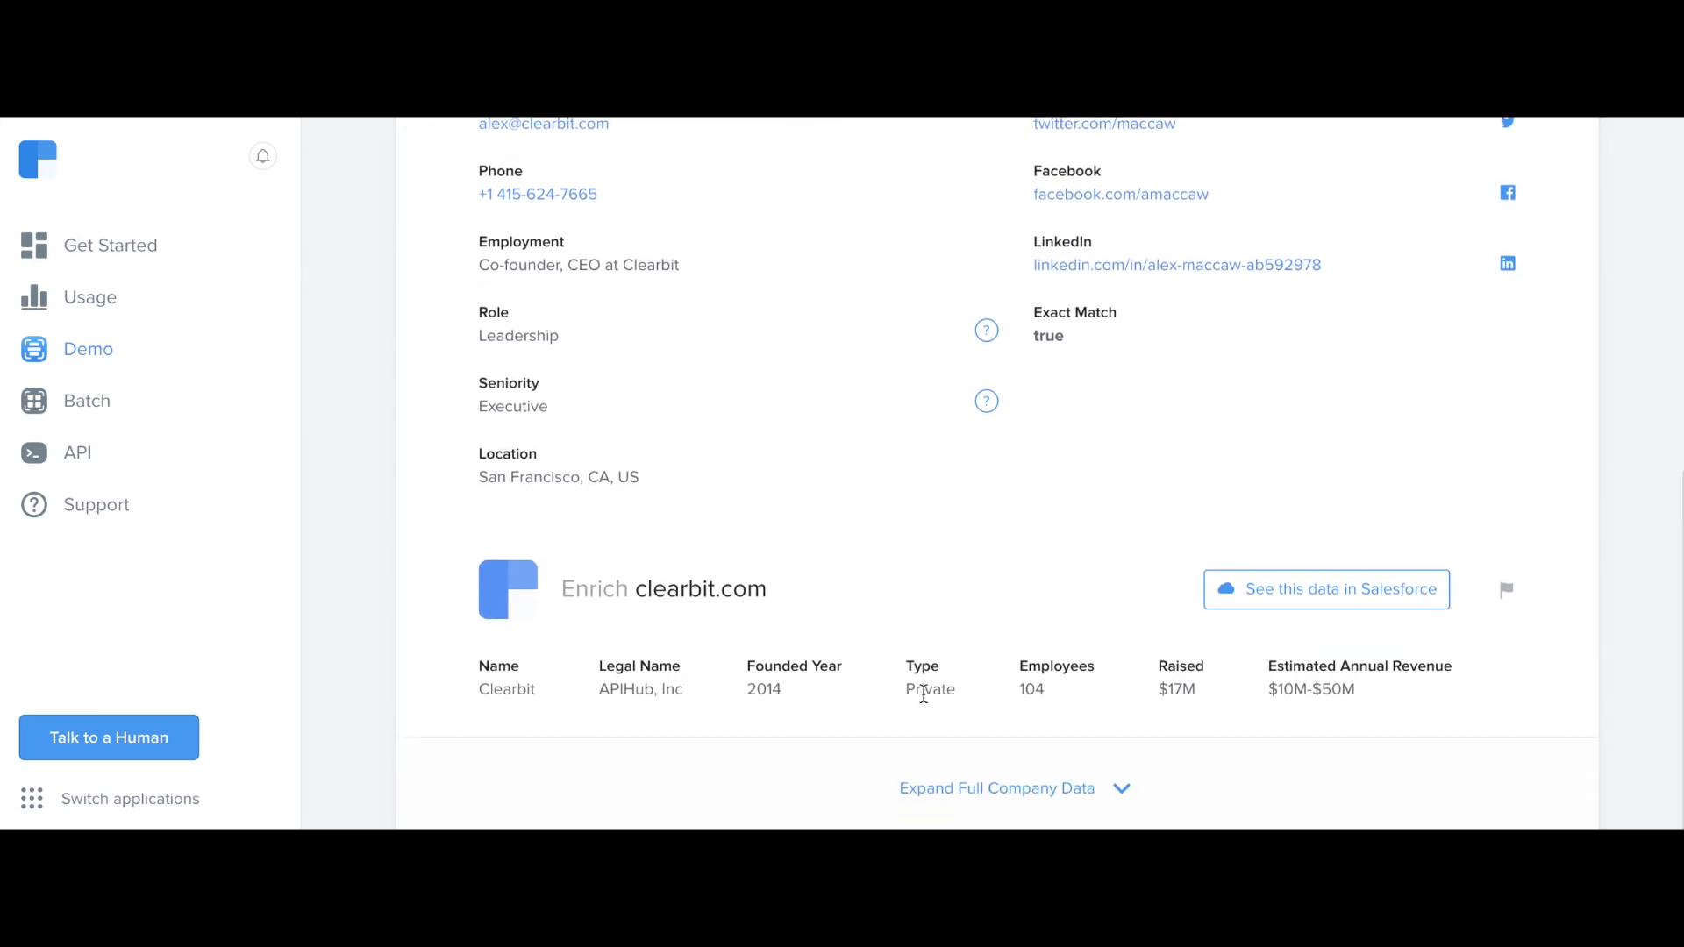
pyautogui.click(968, 794)
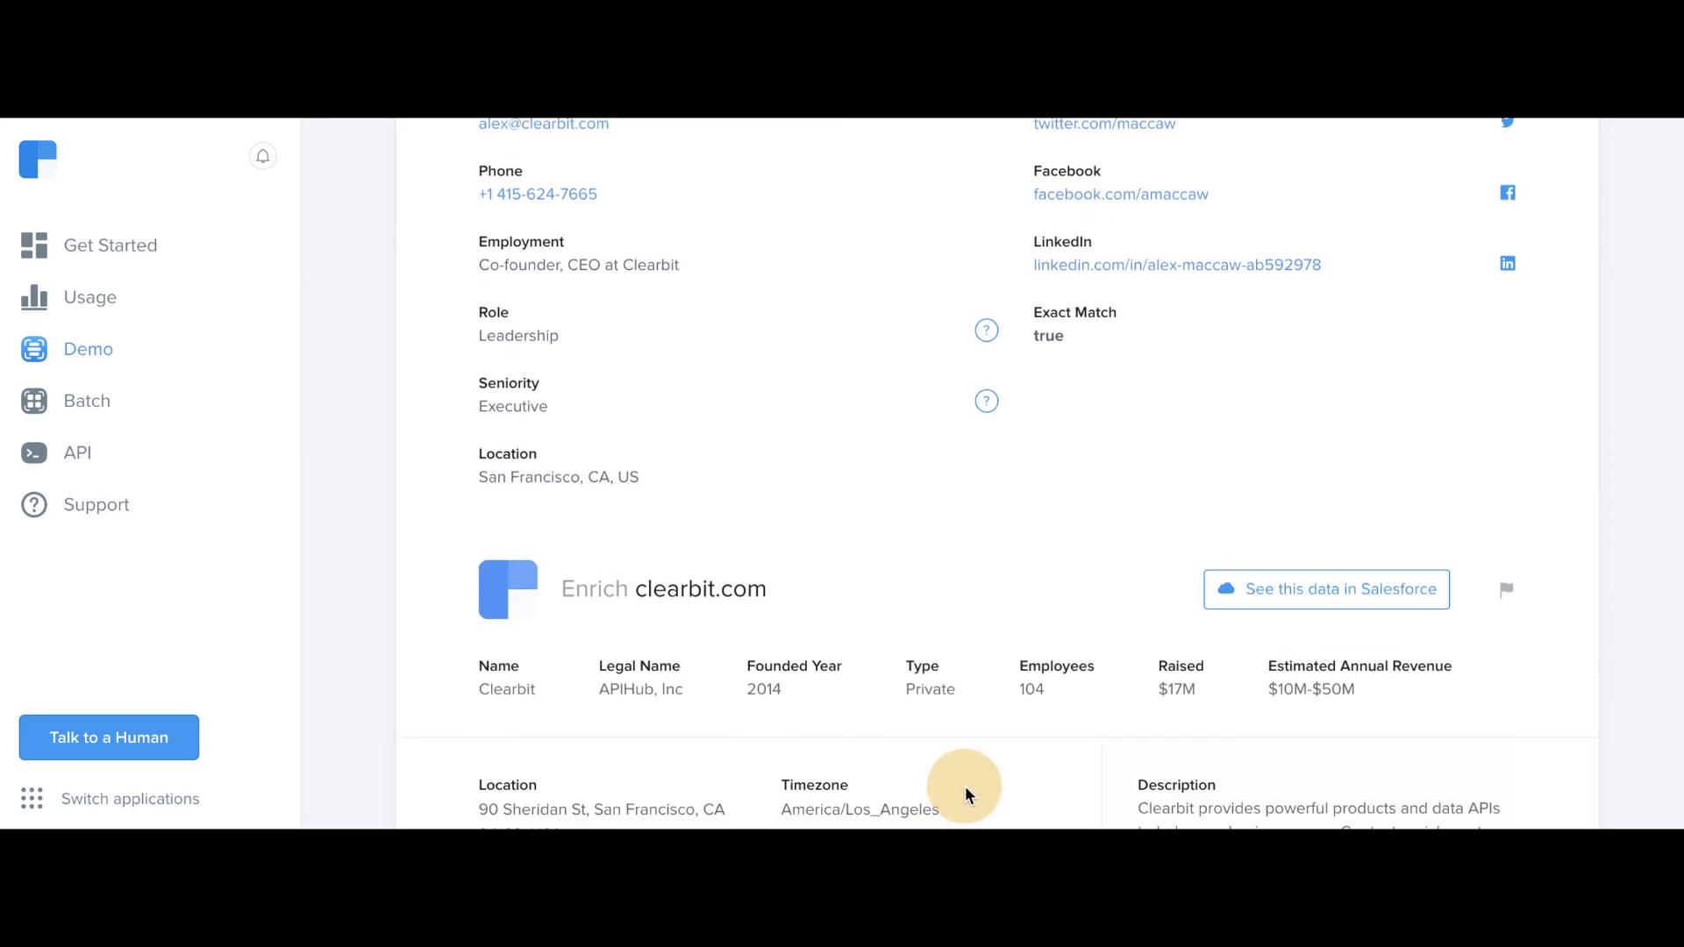
pyautogui.scroll(-3, 968, 796)
pyautogui.scroll(-3, 966, 792)
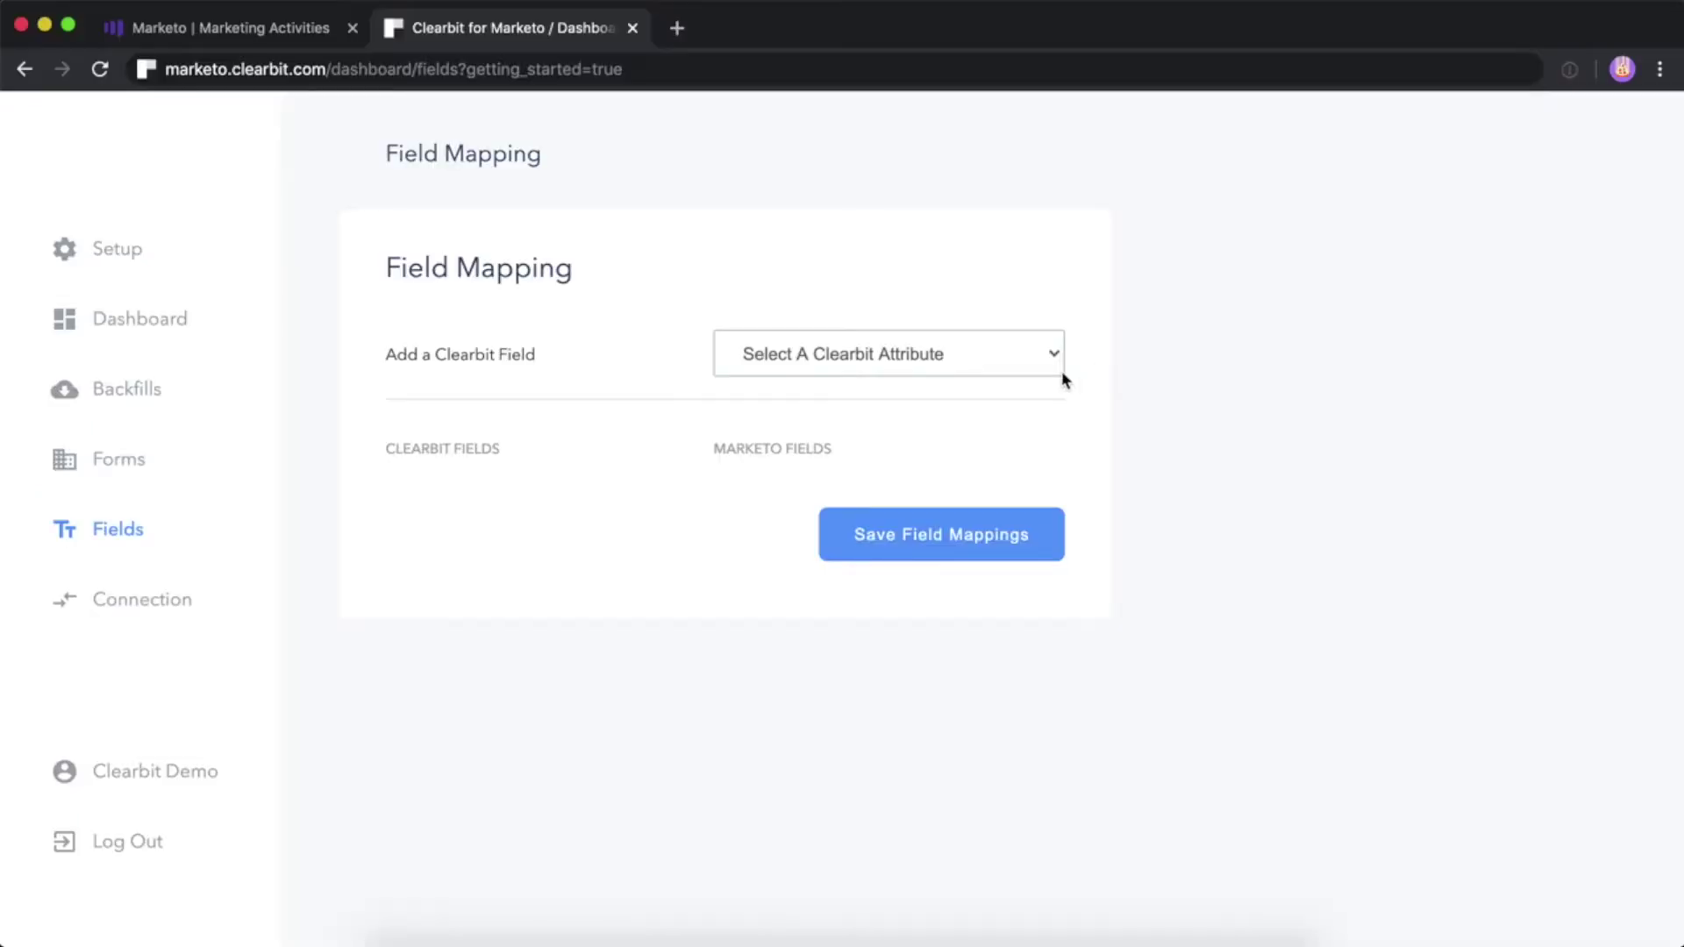
pyautogui.click(1061, 370)
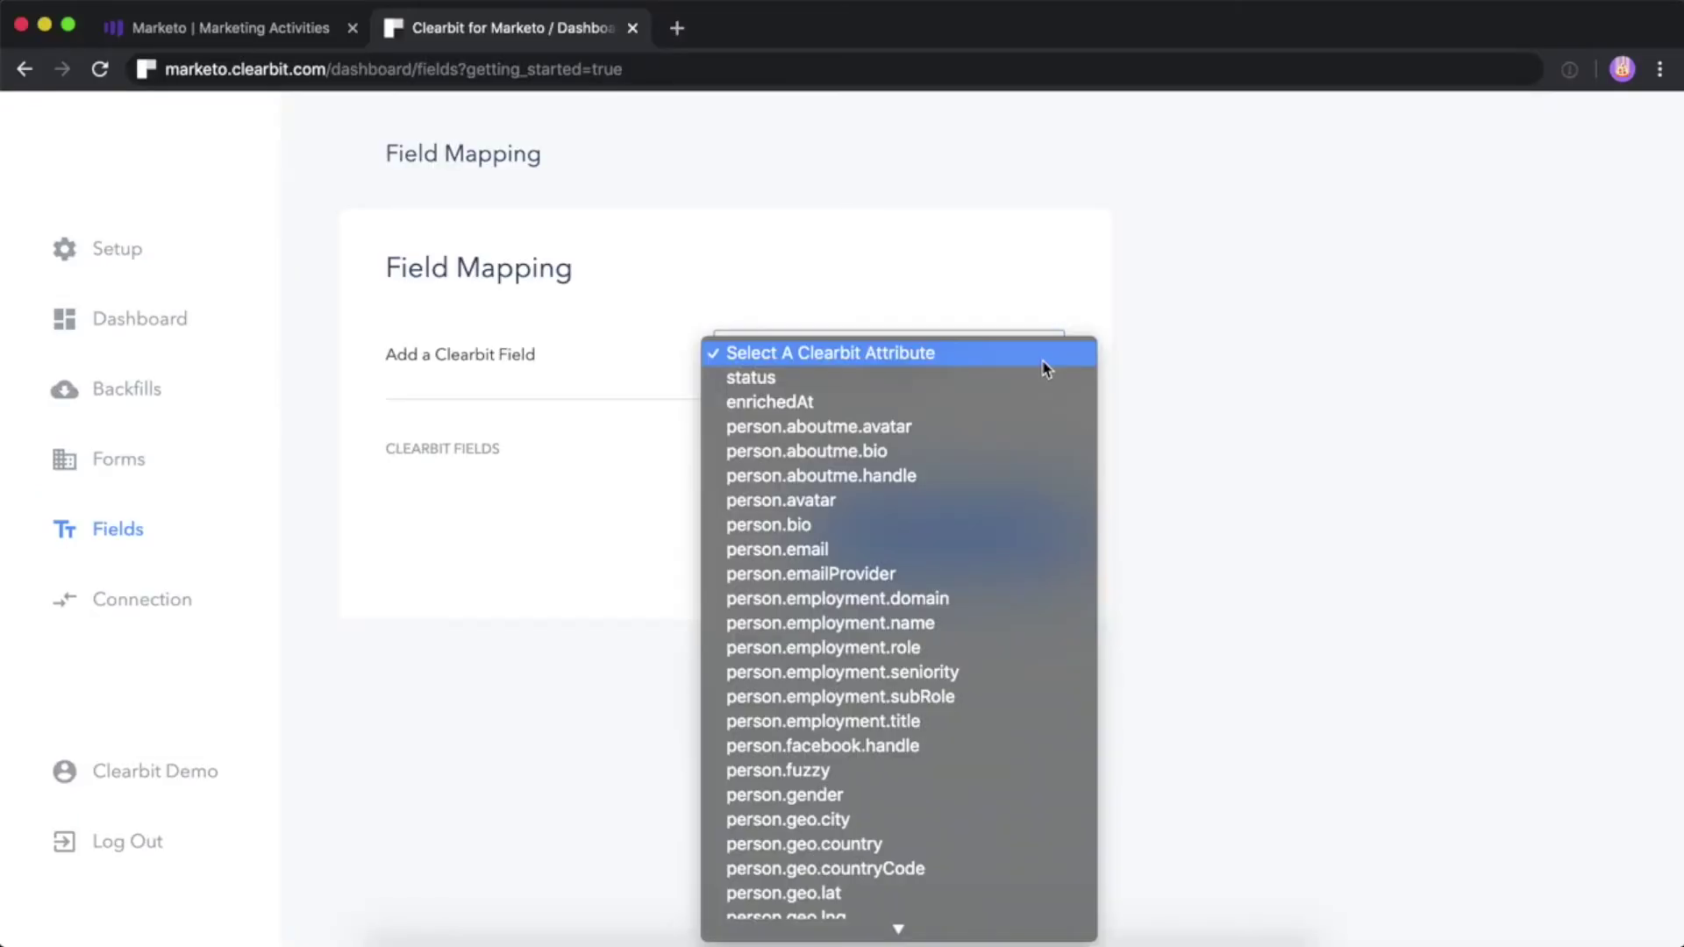
# Add the status attribute and map it to the Clearbit Status field
pyautogui.click(1030, 379)
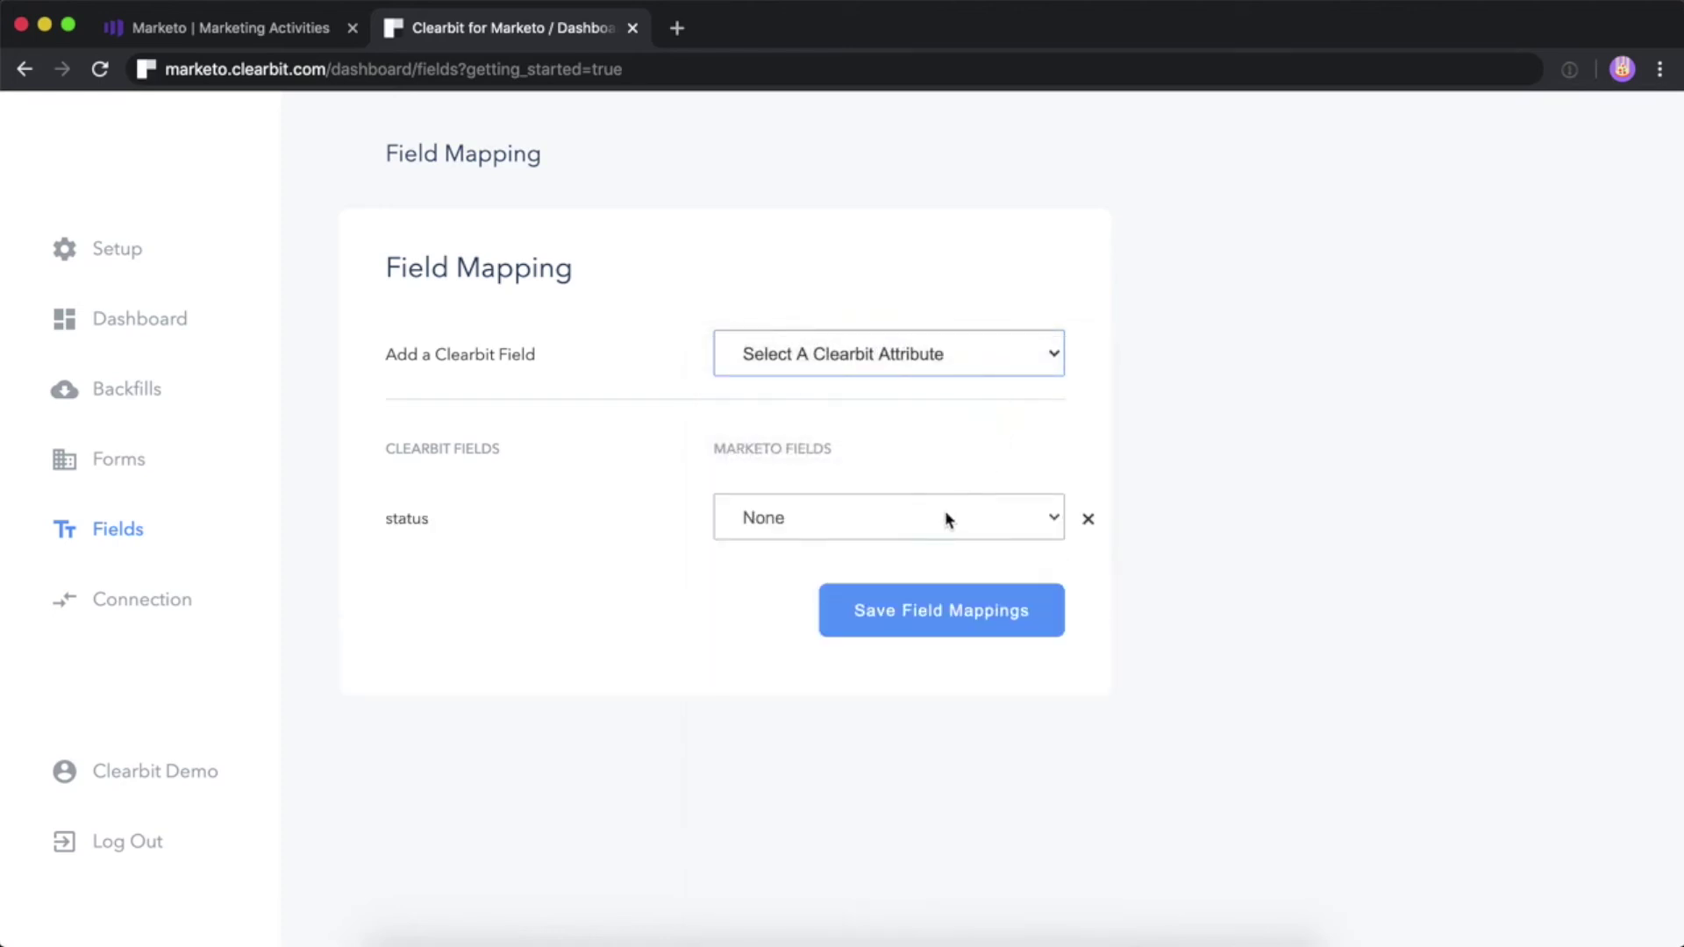
pyautogui.click(948, 518)
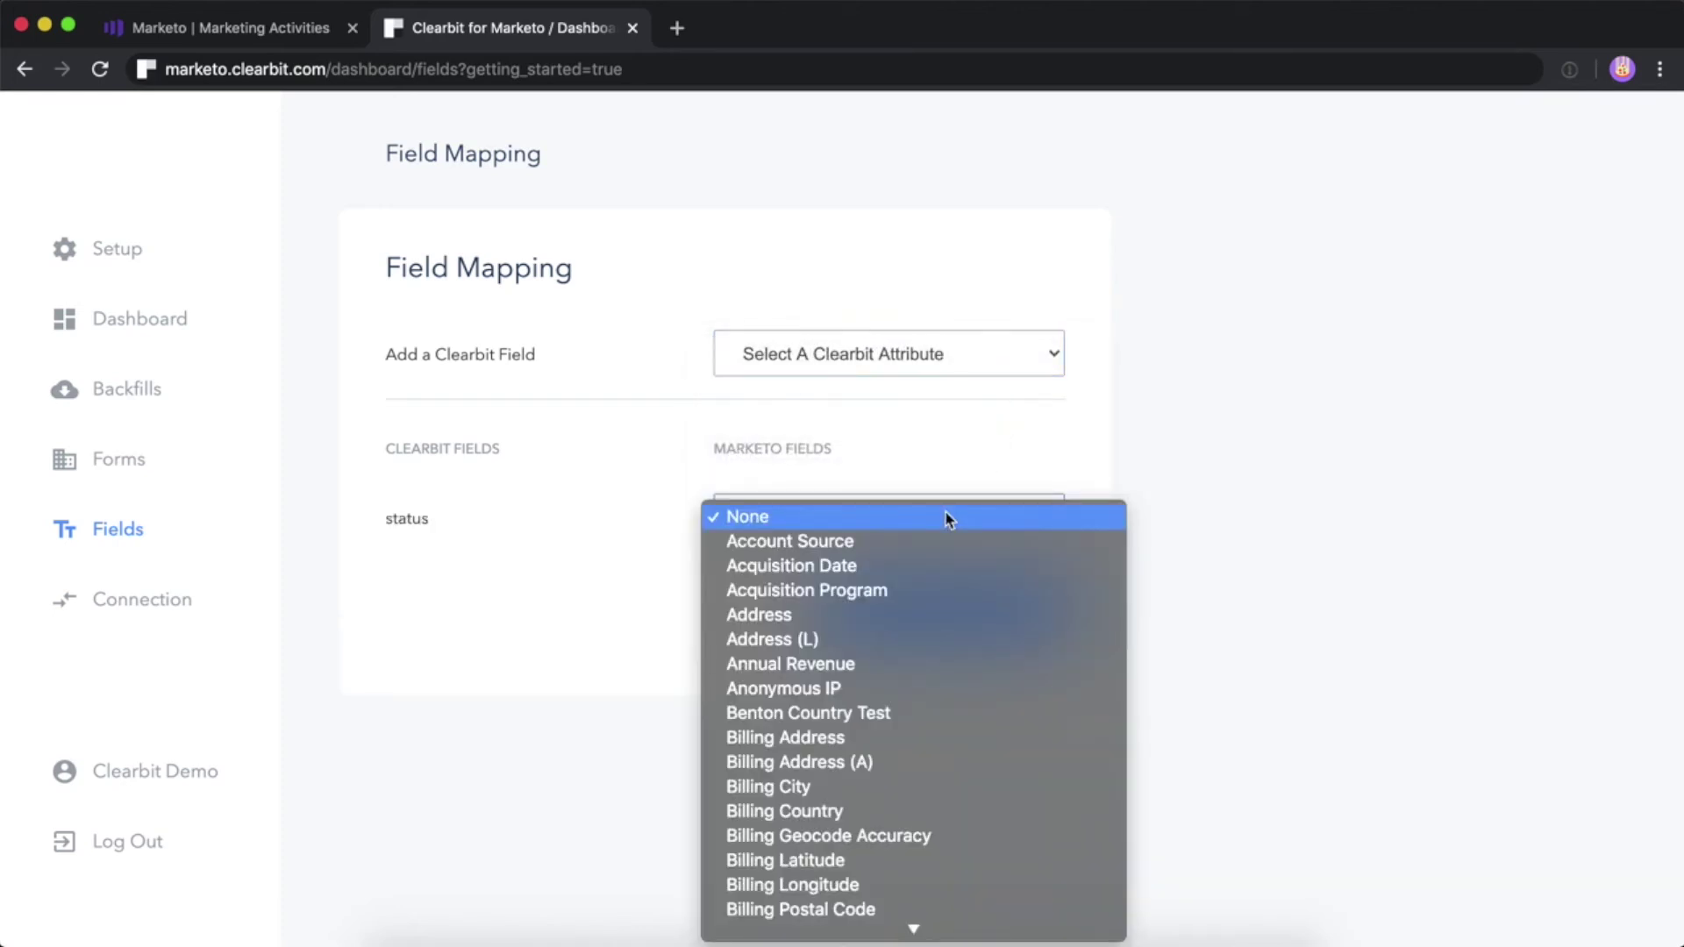
pyautogui.scroll(-10, 948, 519)
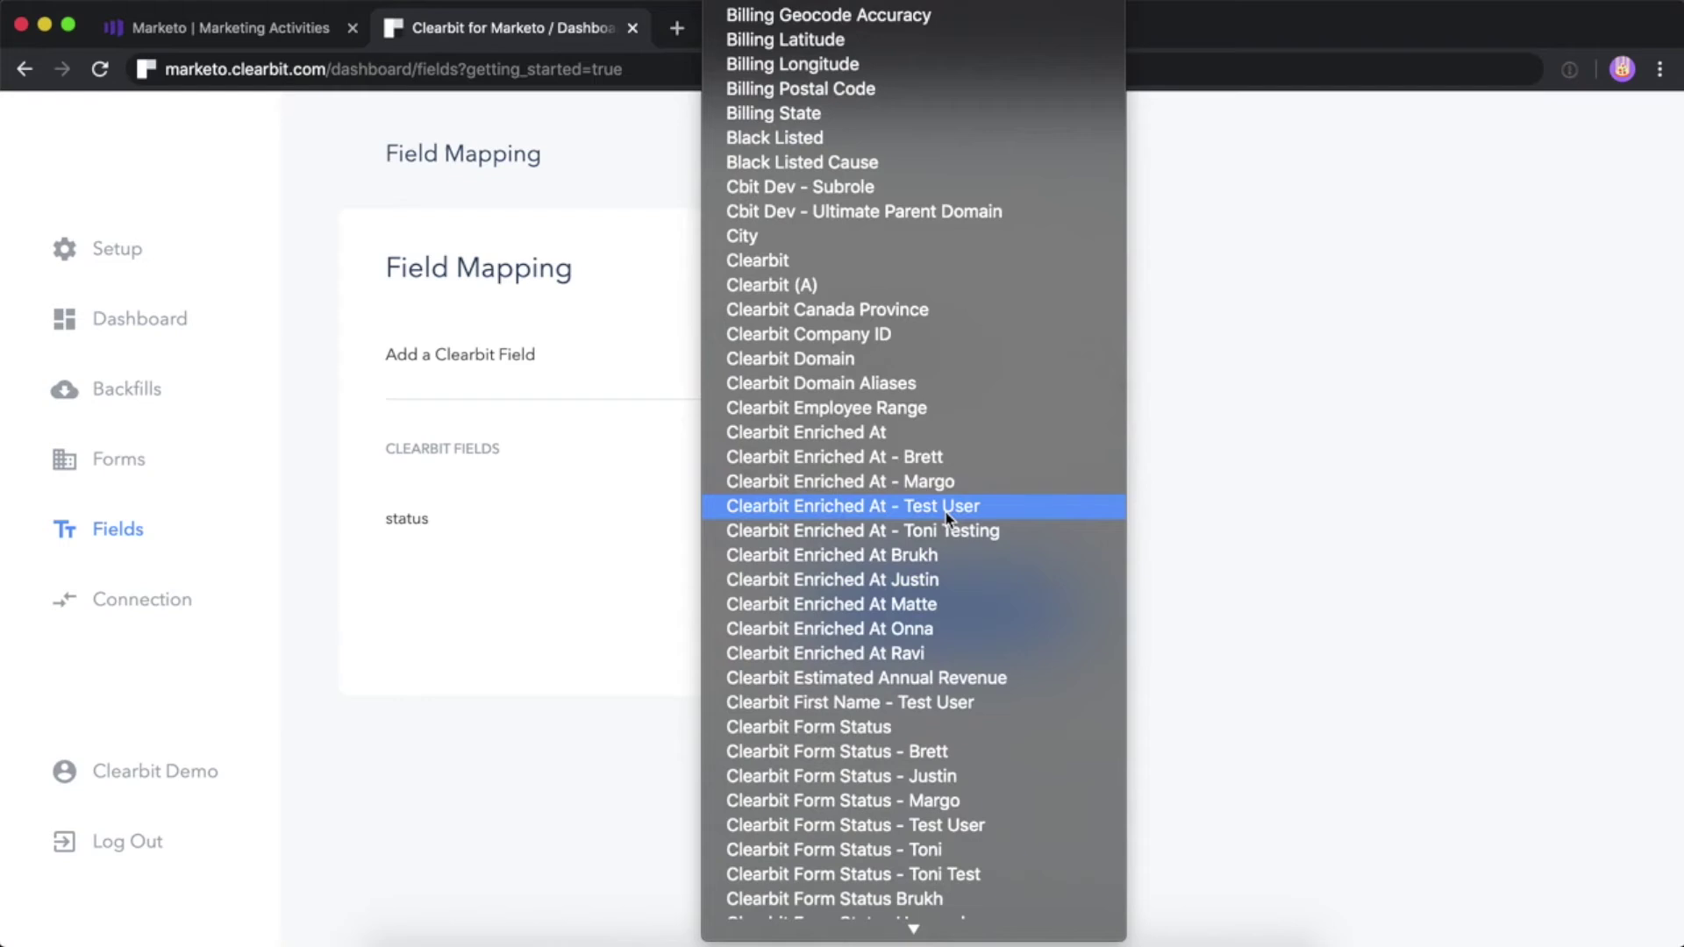
pyautogui.scroll(-5, 908, 718)
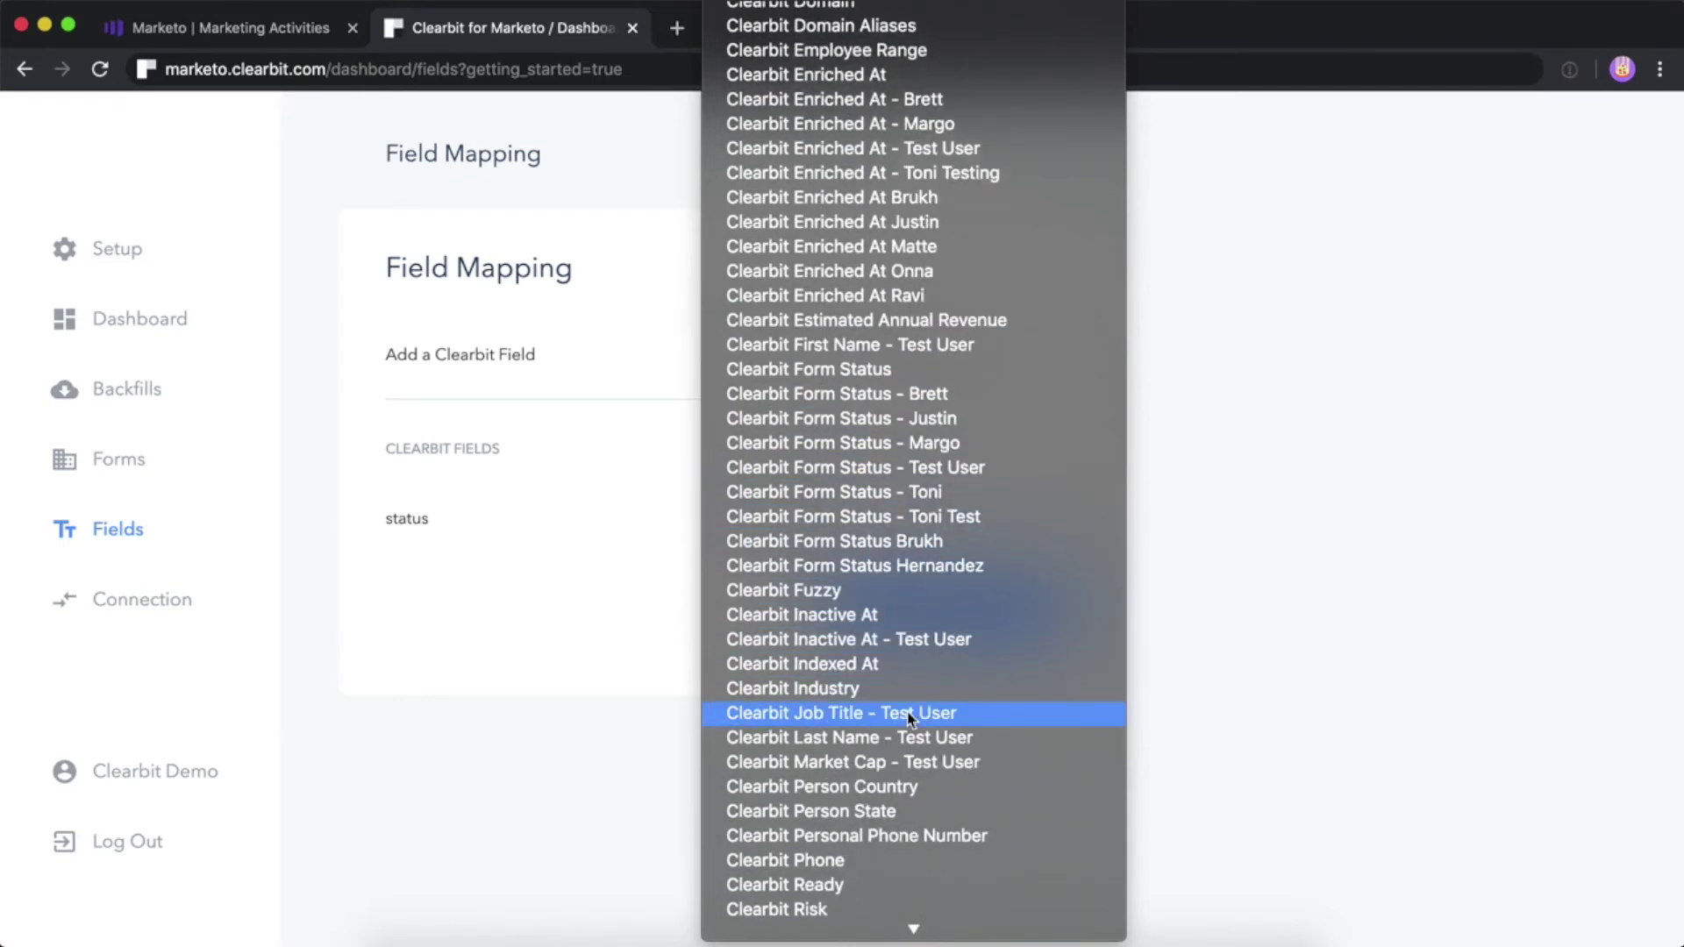
pyautogui.scroll(-7, 908, 717)
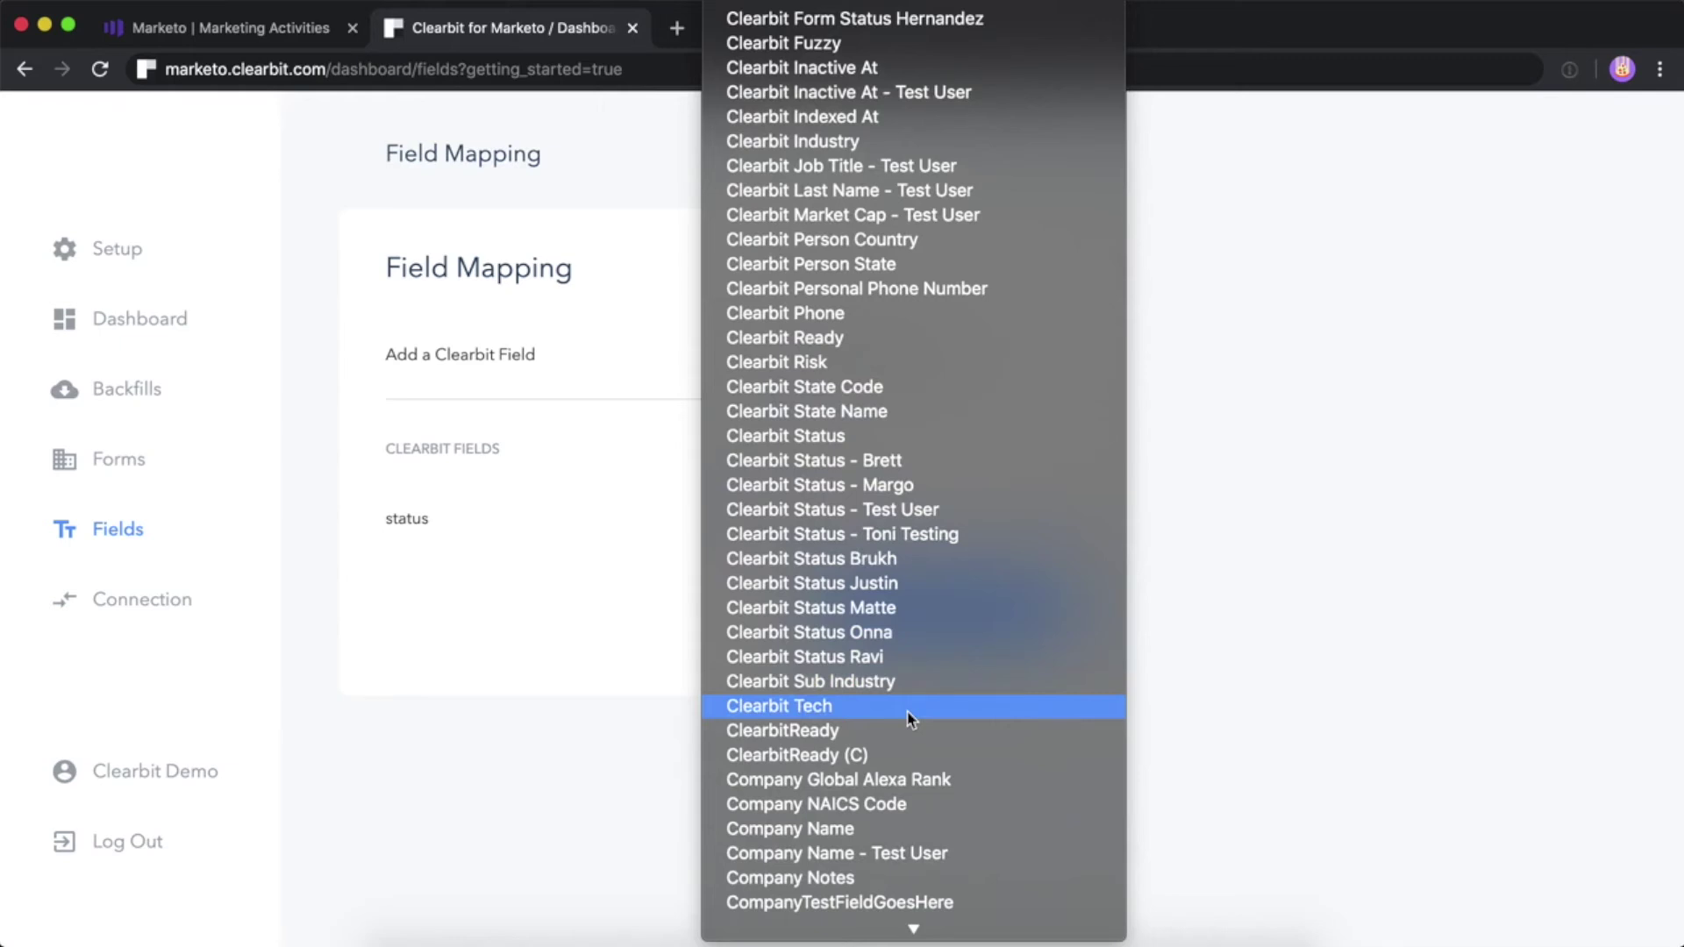
pyautogui.click(913, 446)
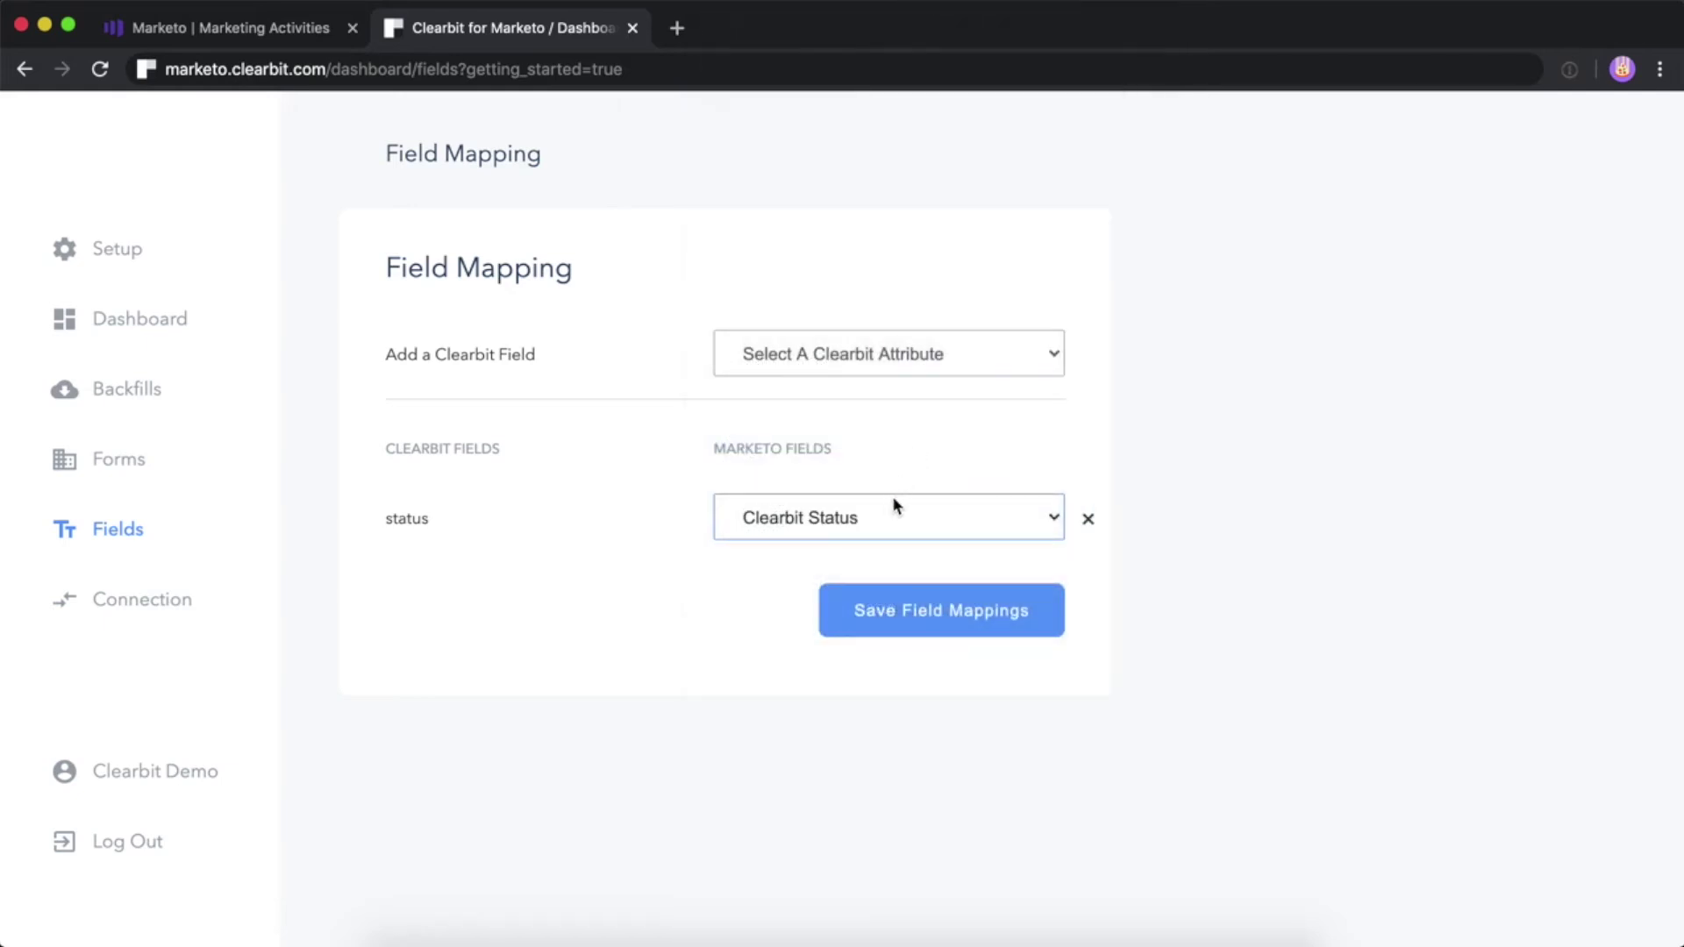
# Add the enrichedAt attribute and map it to the Clearbit Enriched At field
pyautogui.click(899, 376)
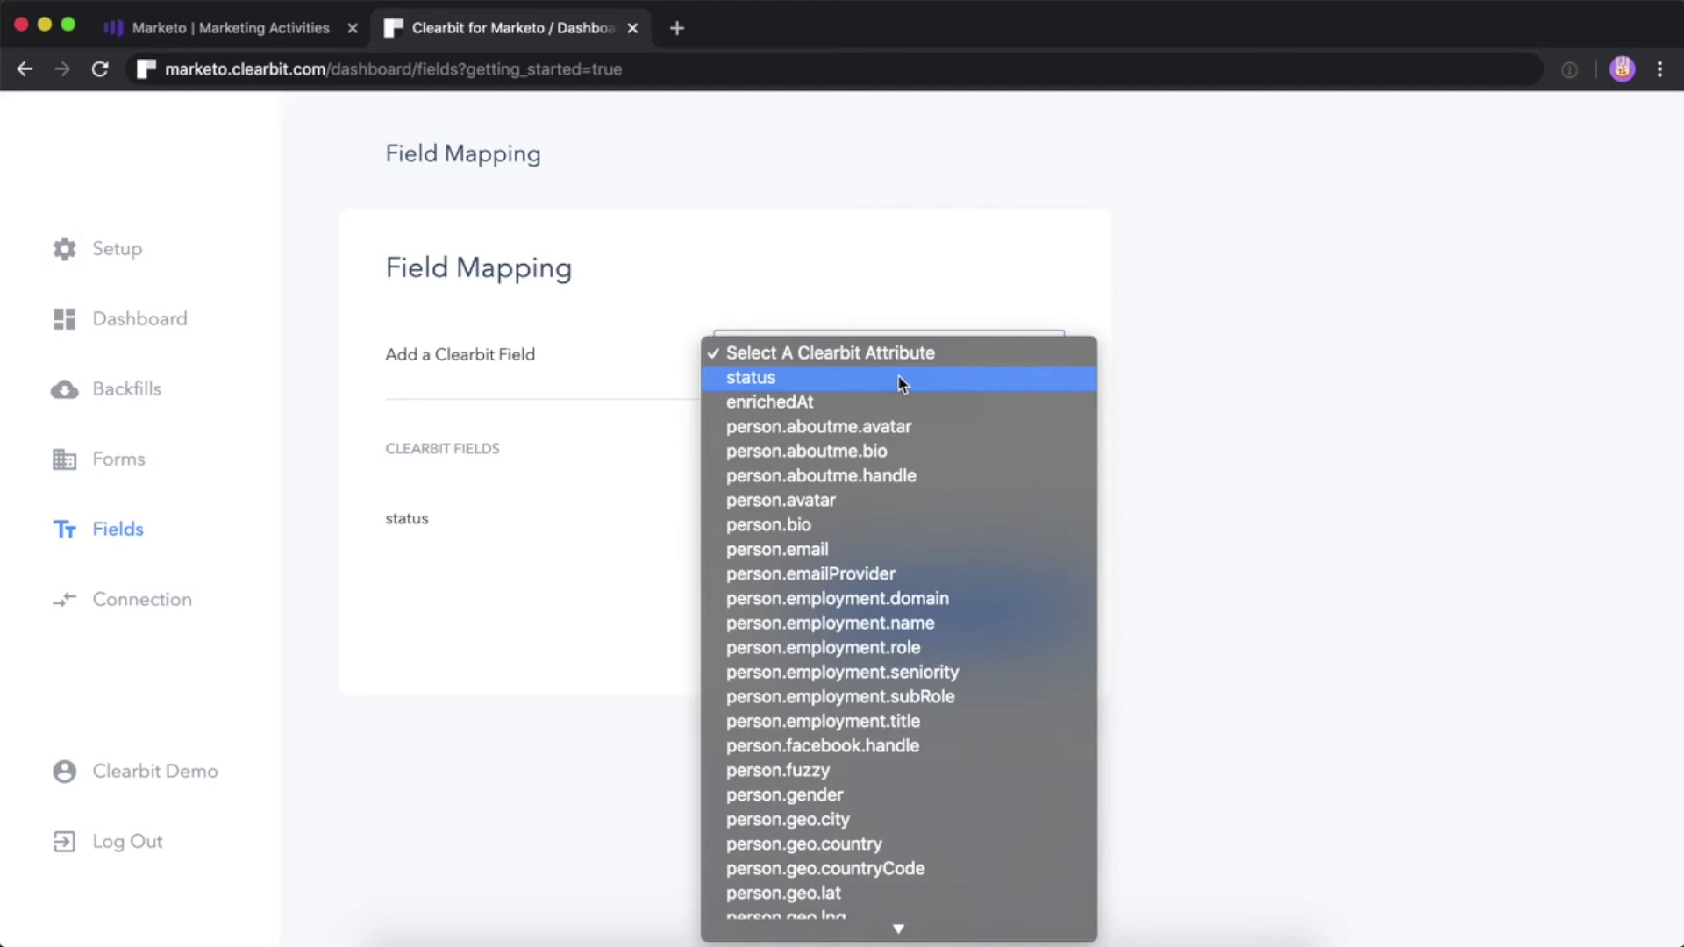
pyautogui.click(896, 401)
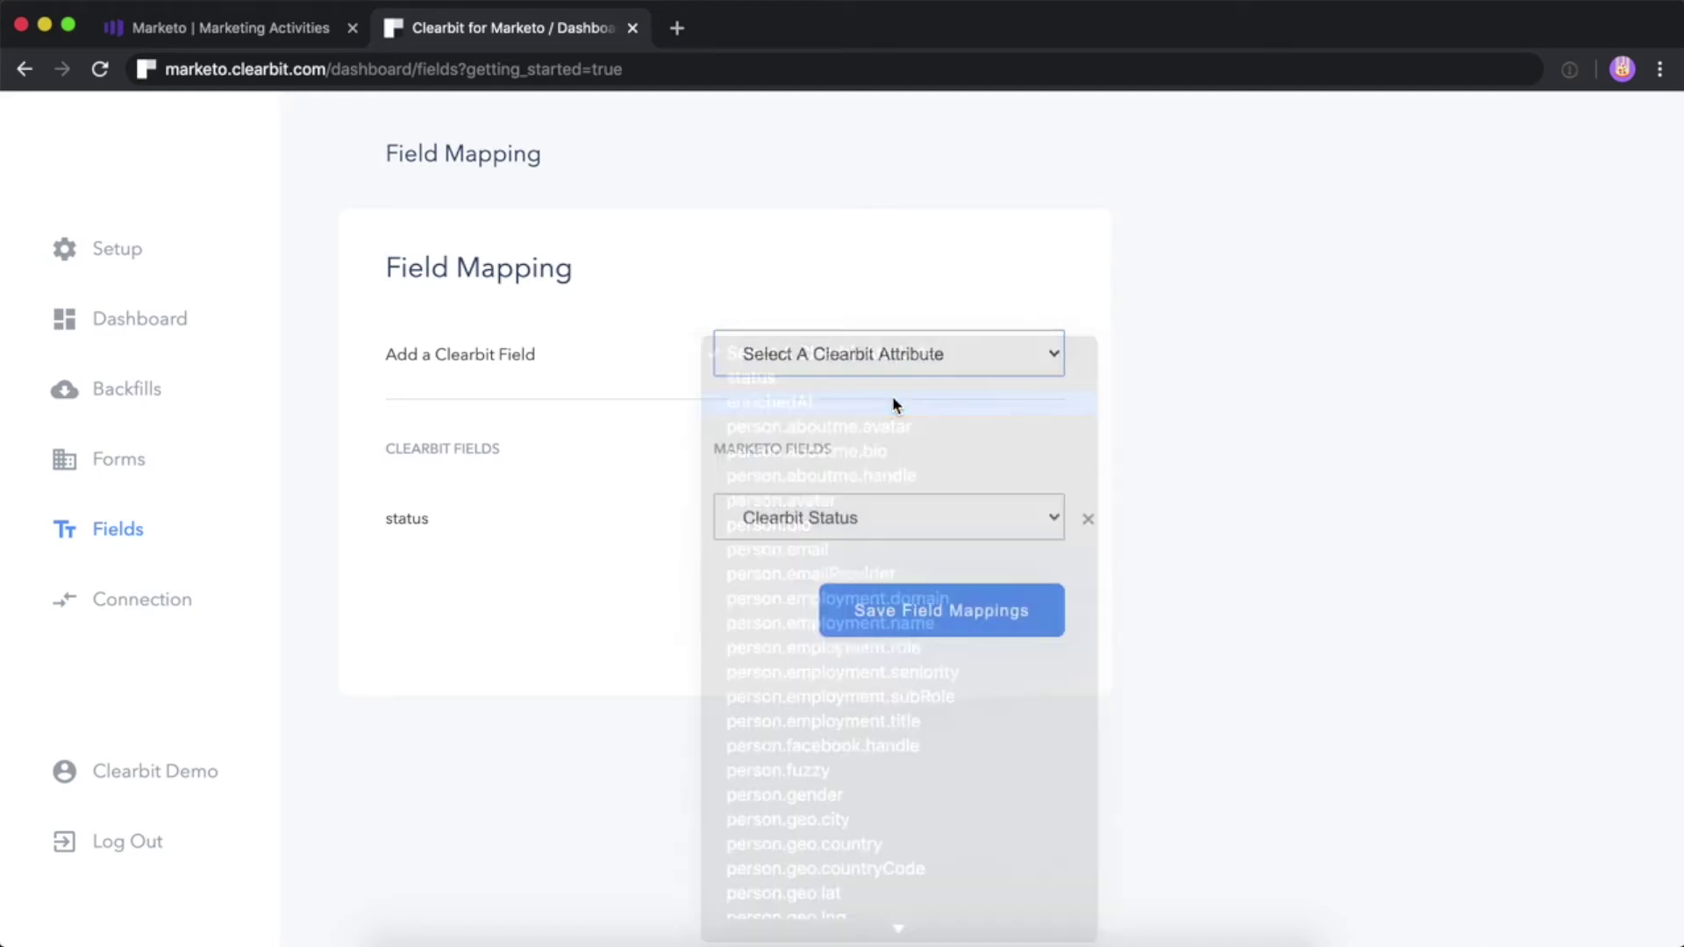
pyautogui.click(842, 587)
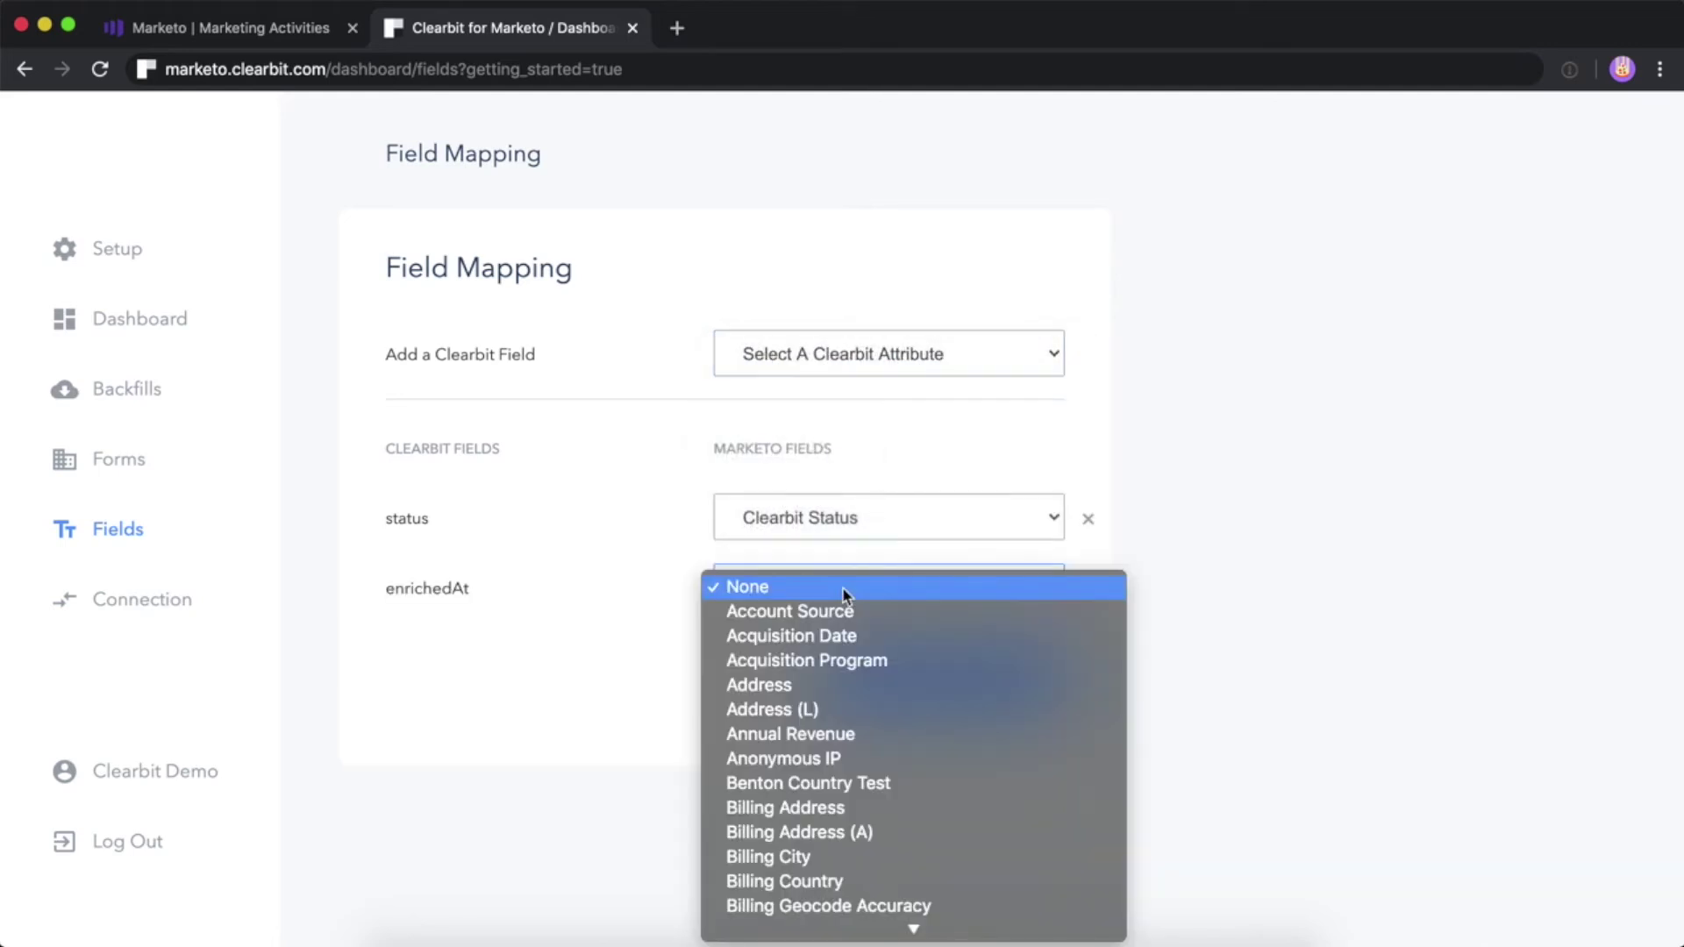
pyautogui.scroll(-15, 845, 596)
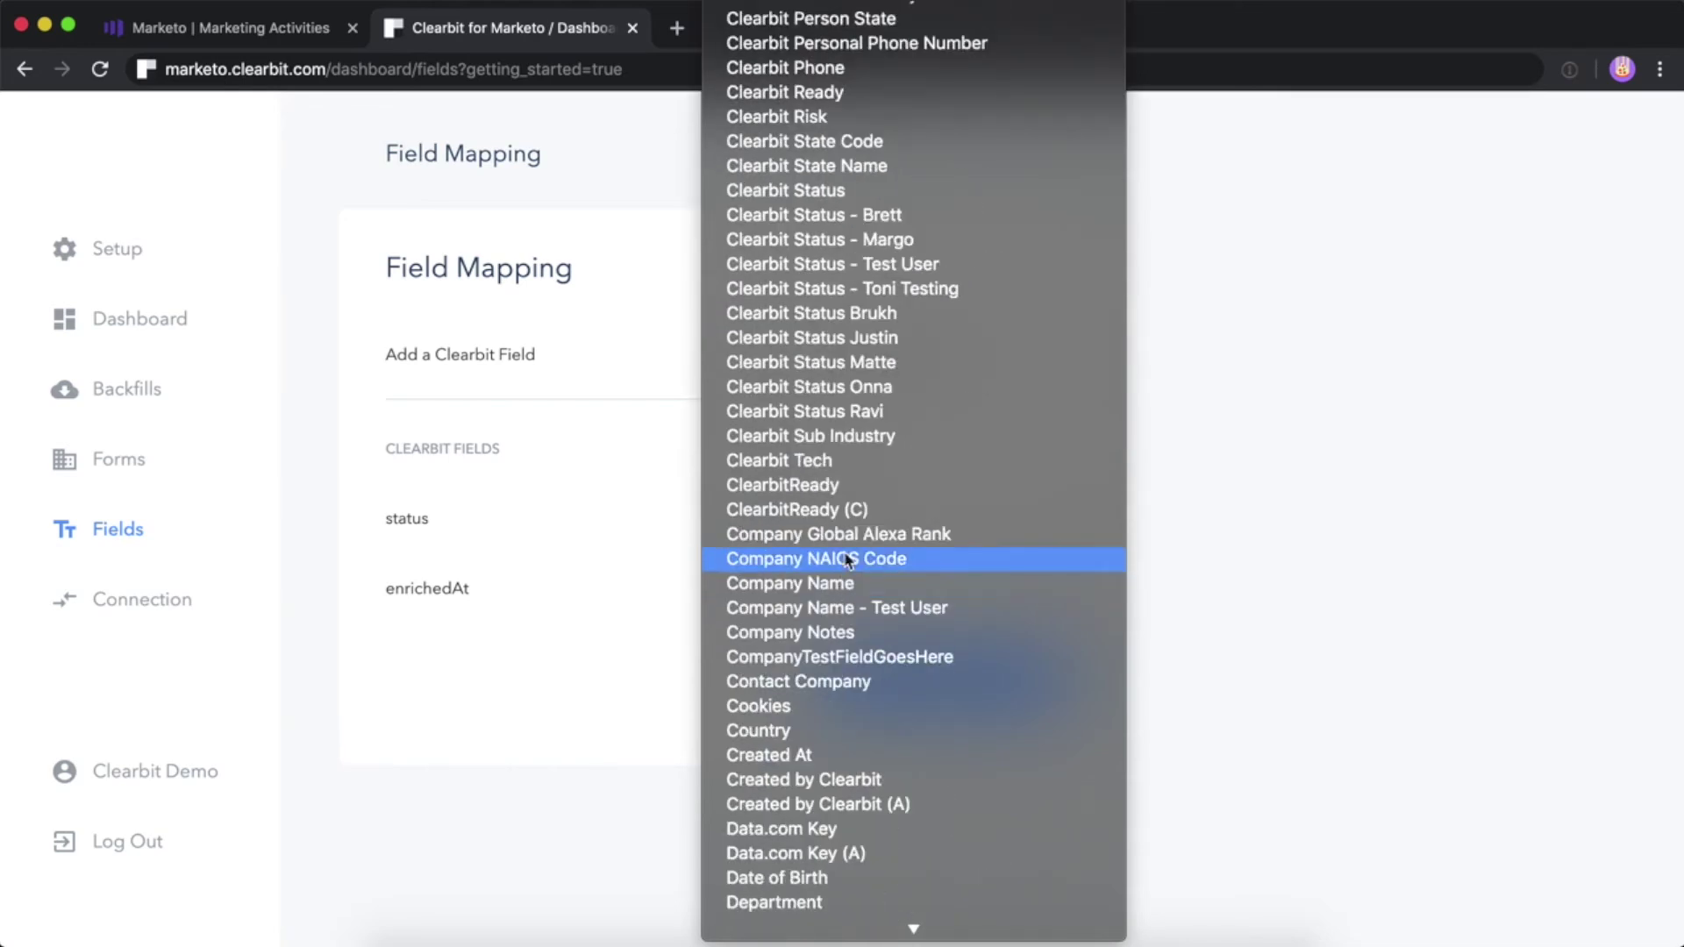
pyautogui.scroll(5, 845, 373)
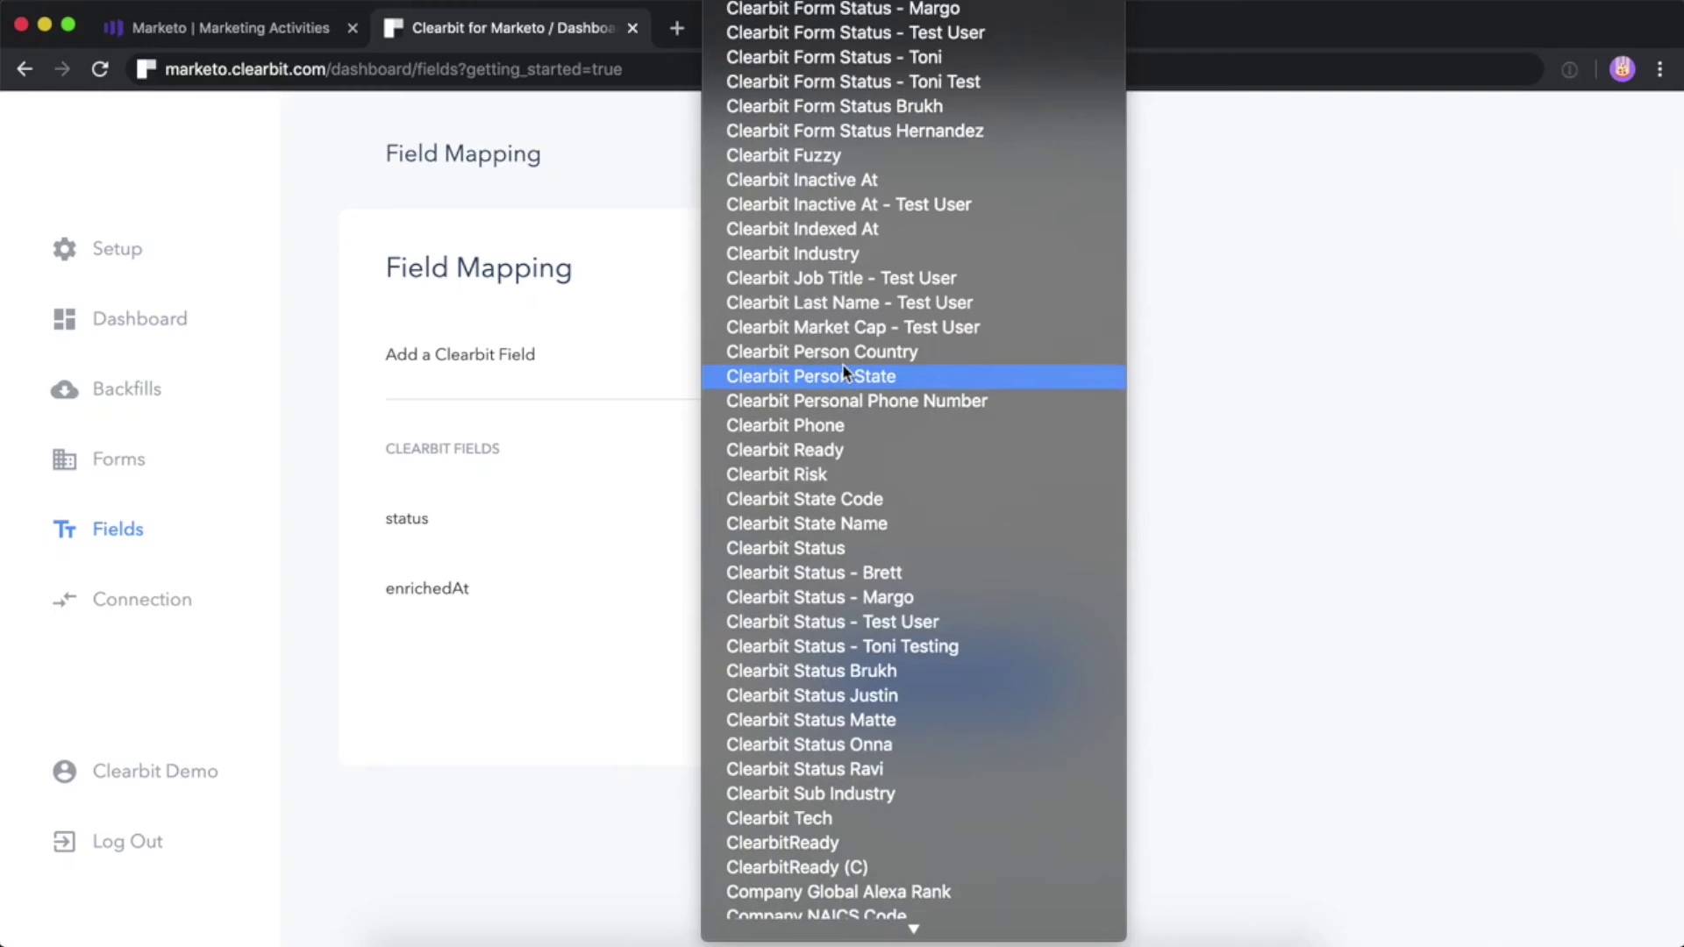
pyautogui.scroll(5, 845, 372)
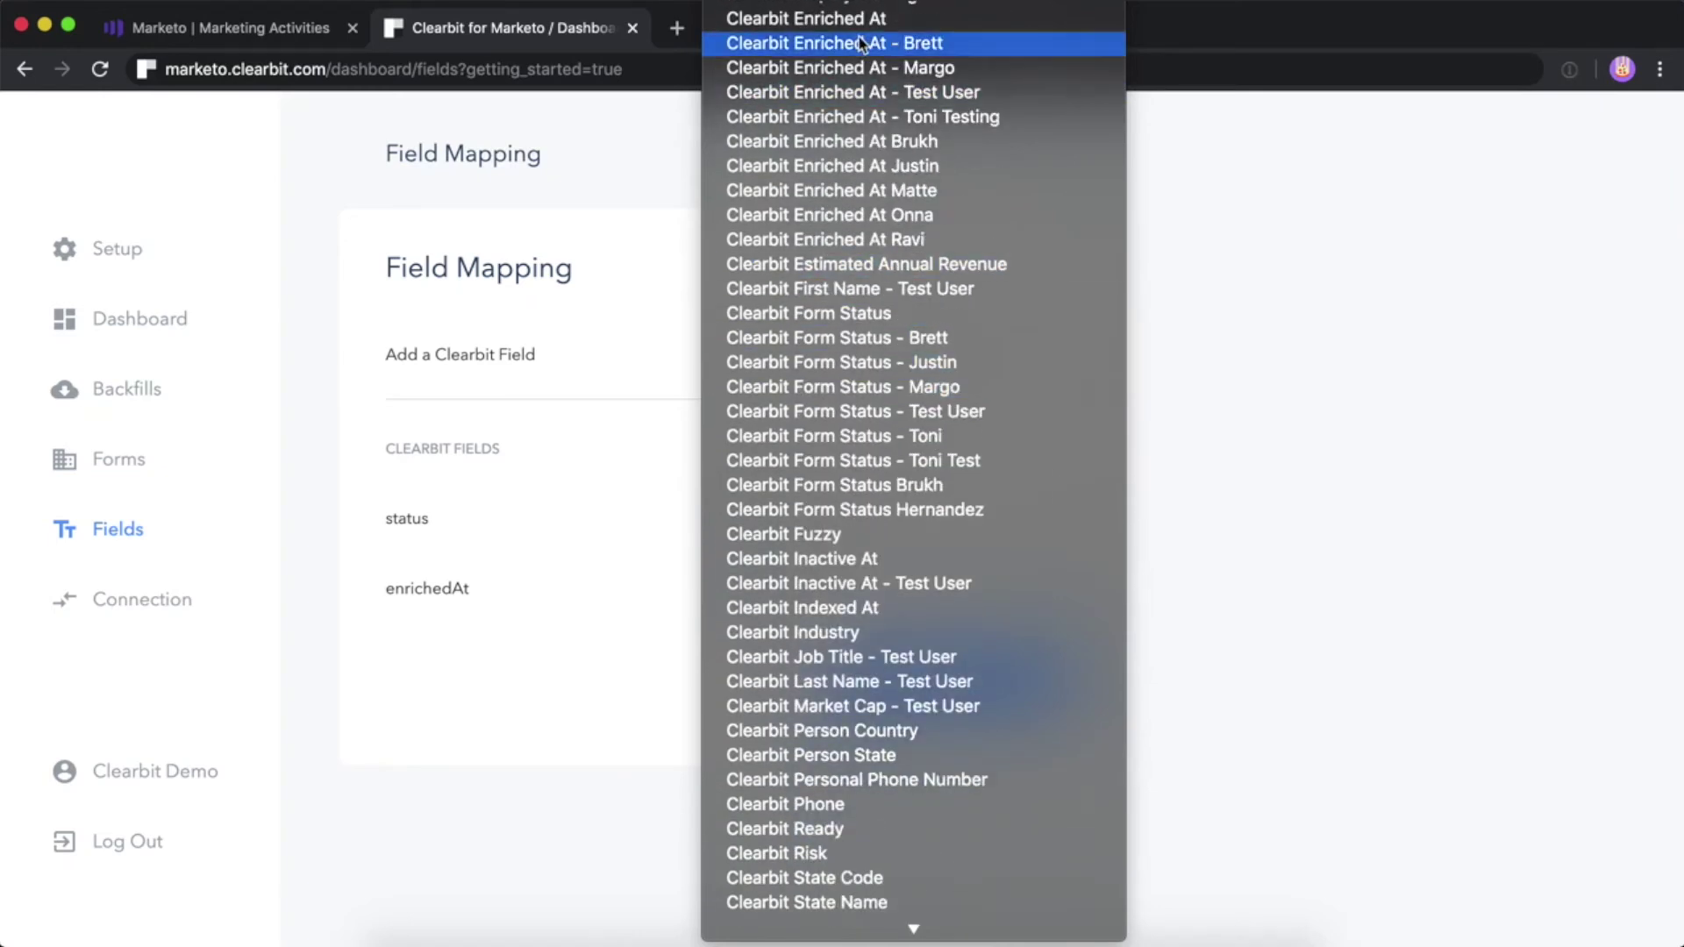
pyautogui.click(859, 26)
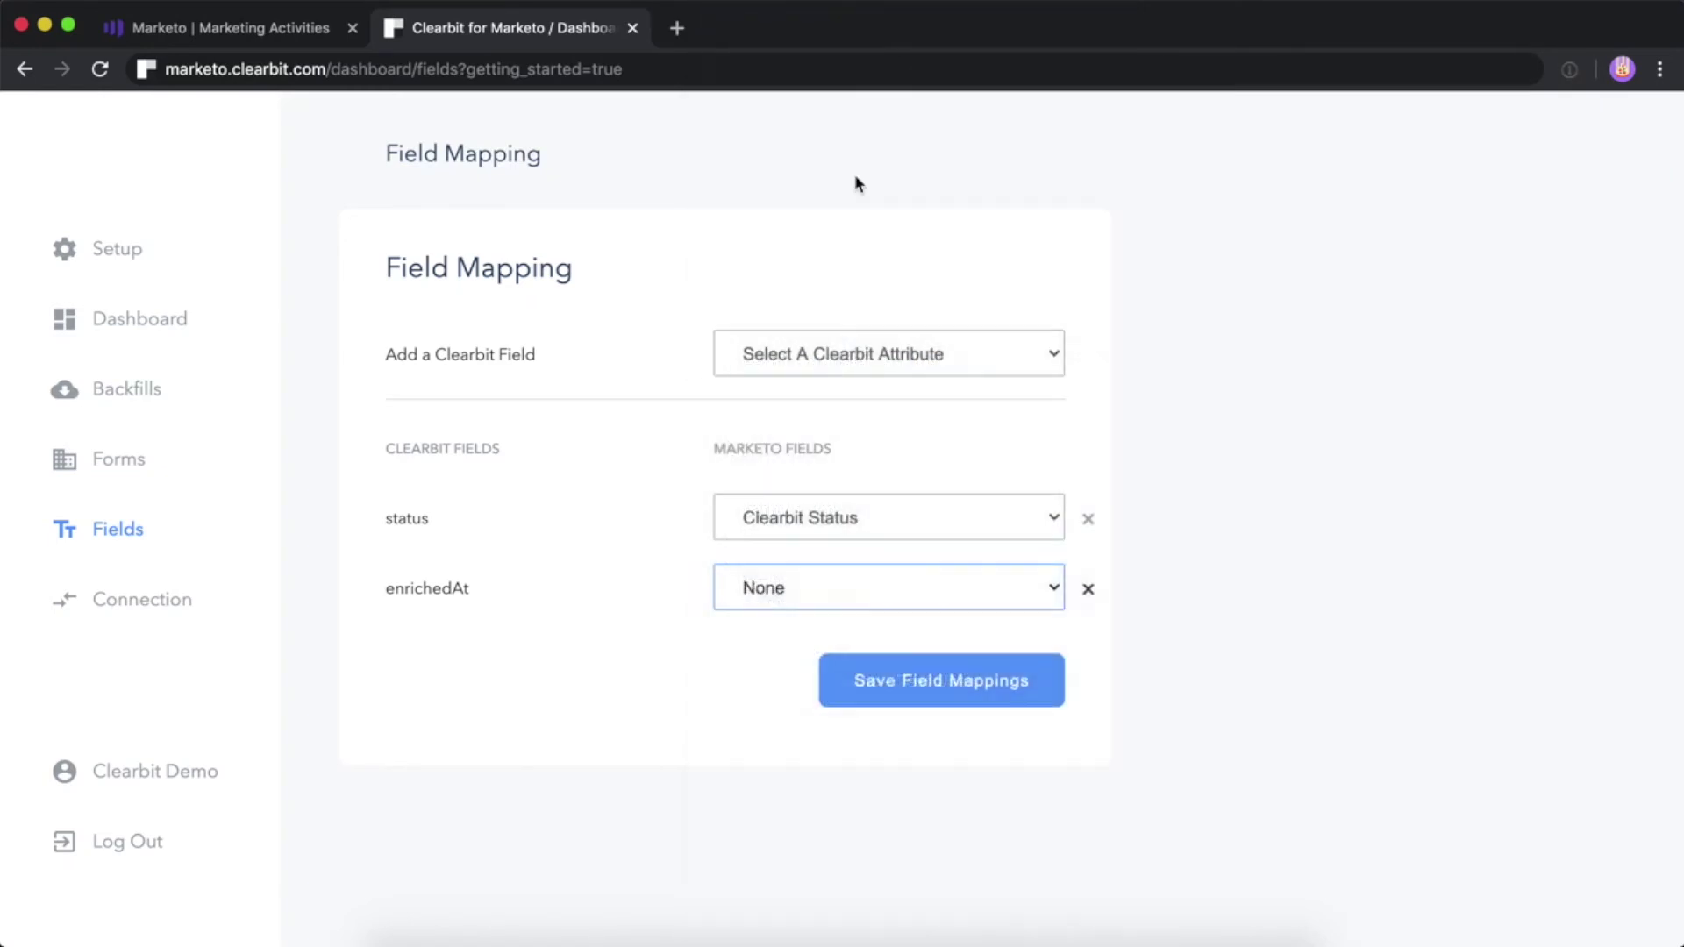
pyautogui.click(853, 350)
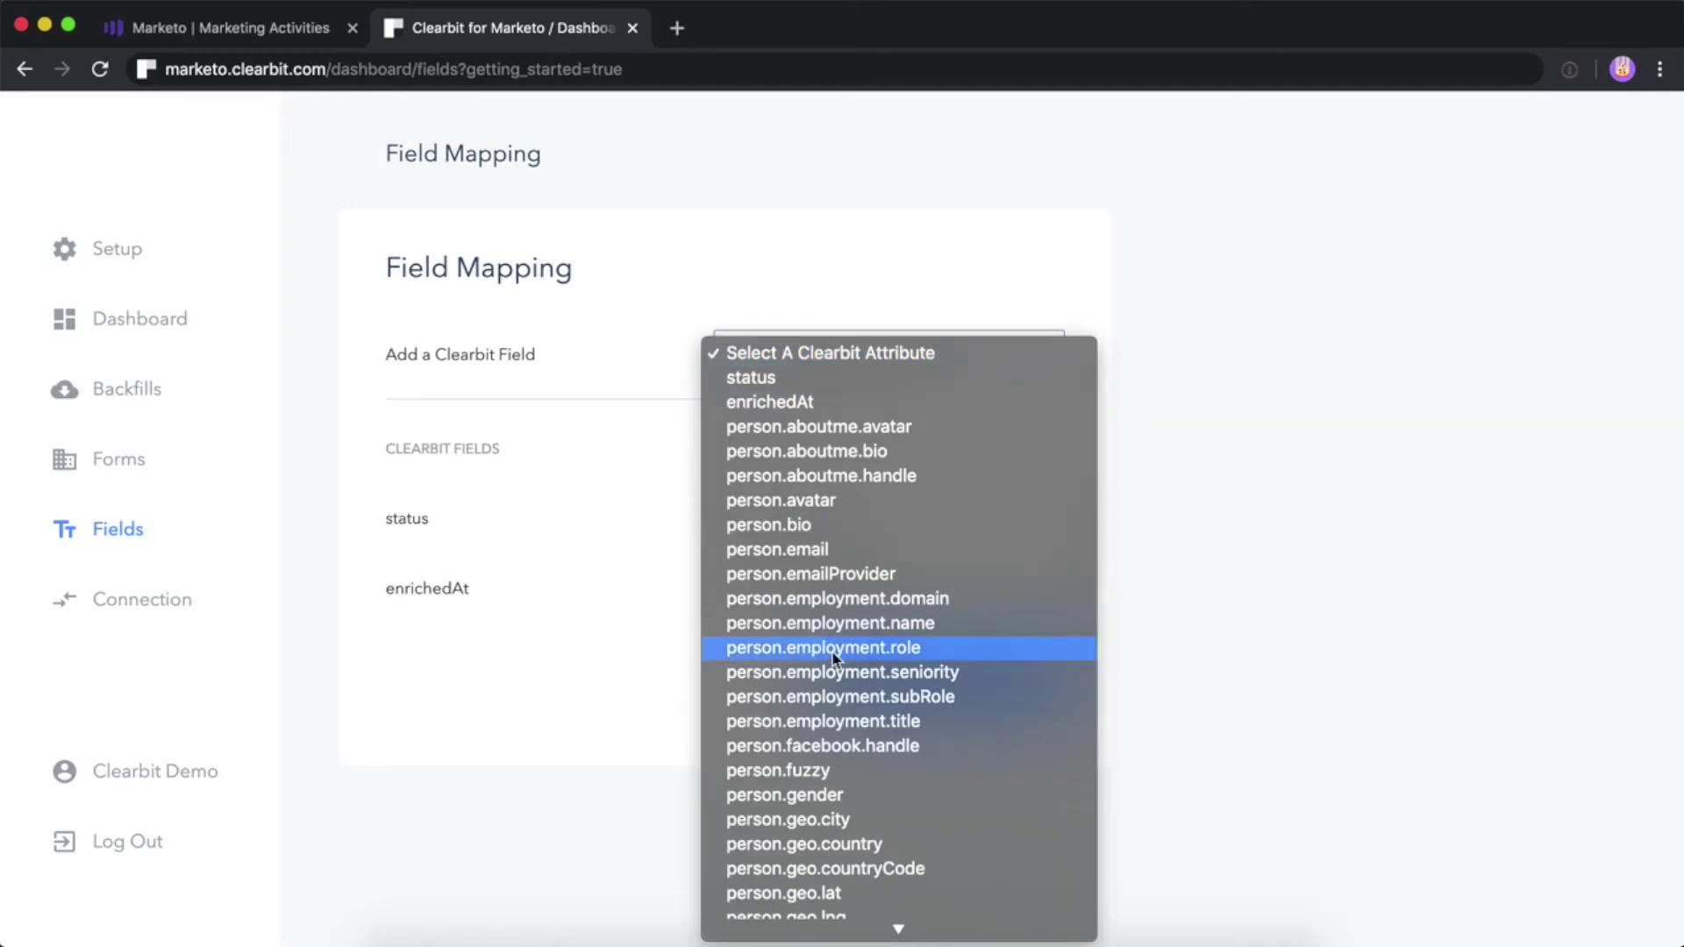
# Add person.employment.title and map it to the Marketo Job Title field
pyautogui.click(838, 725)
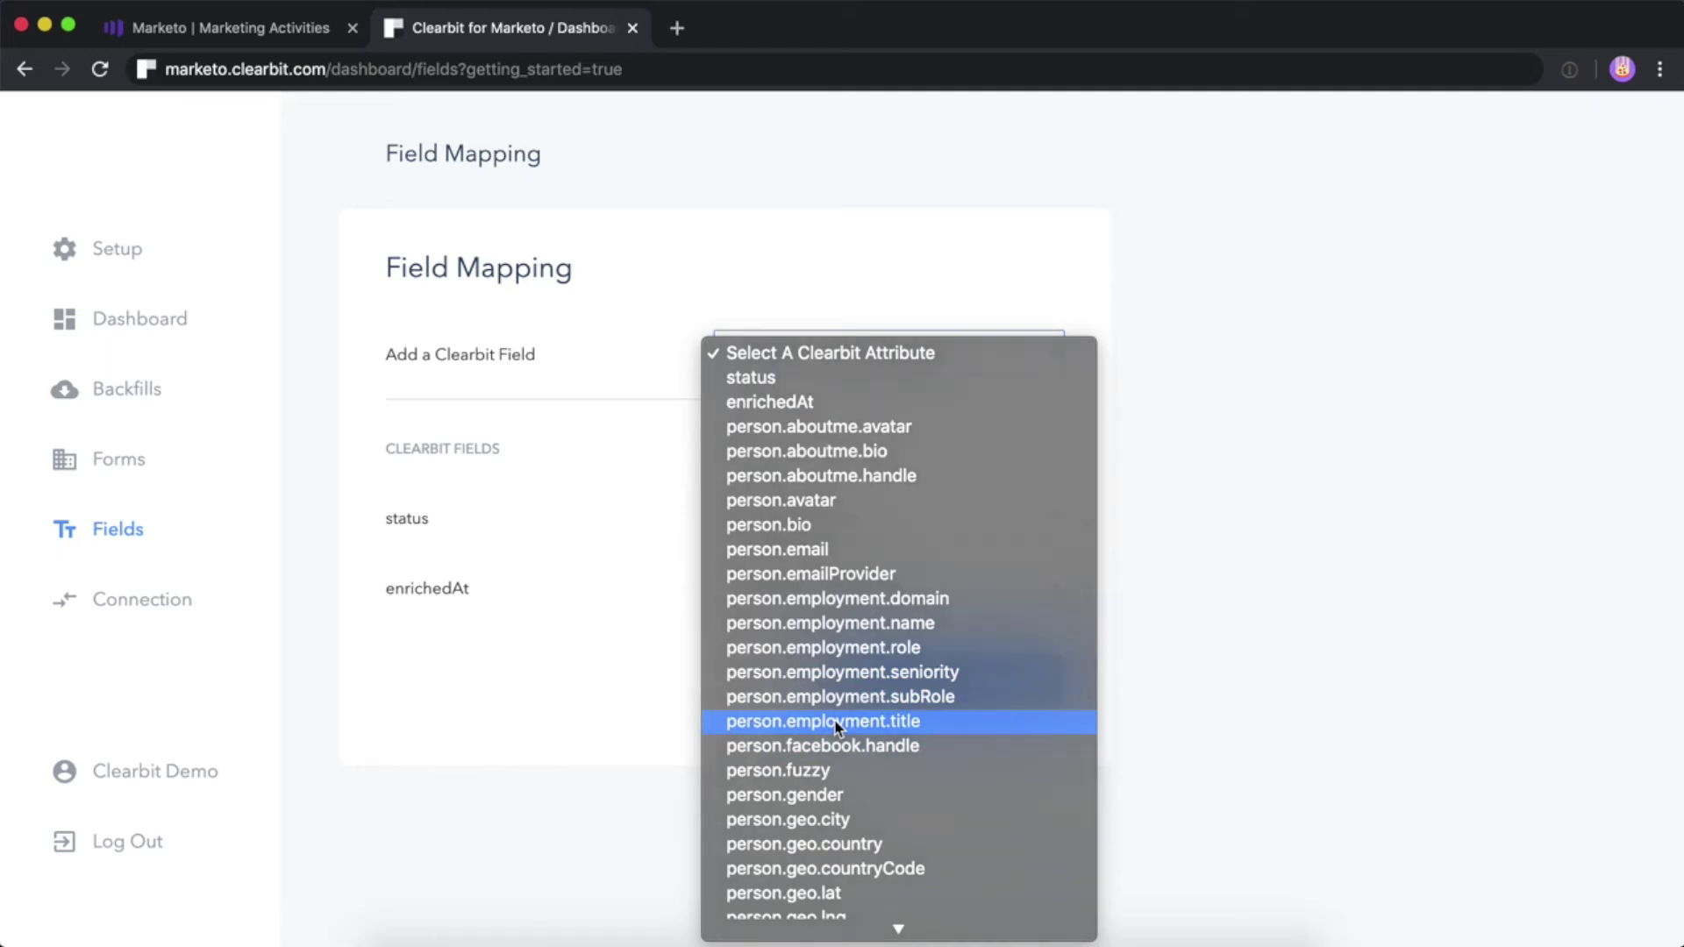
pyautogui.click(833, 657)
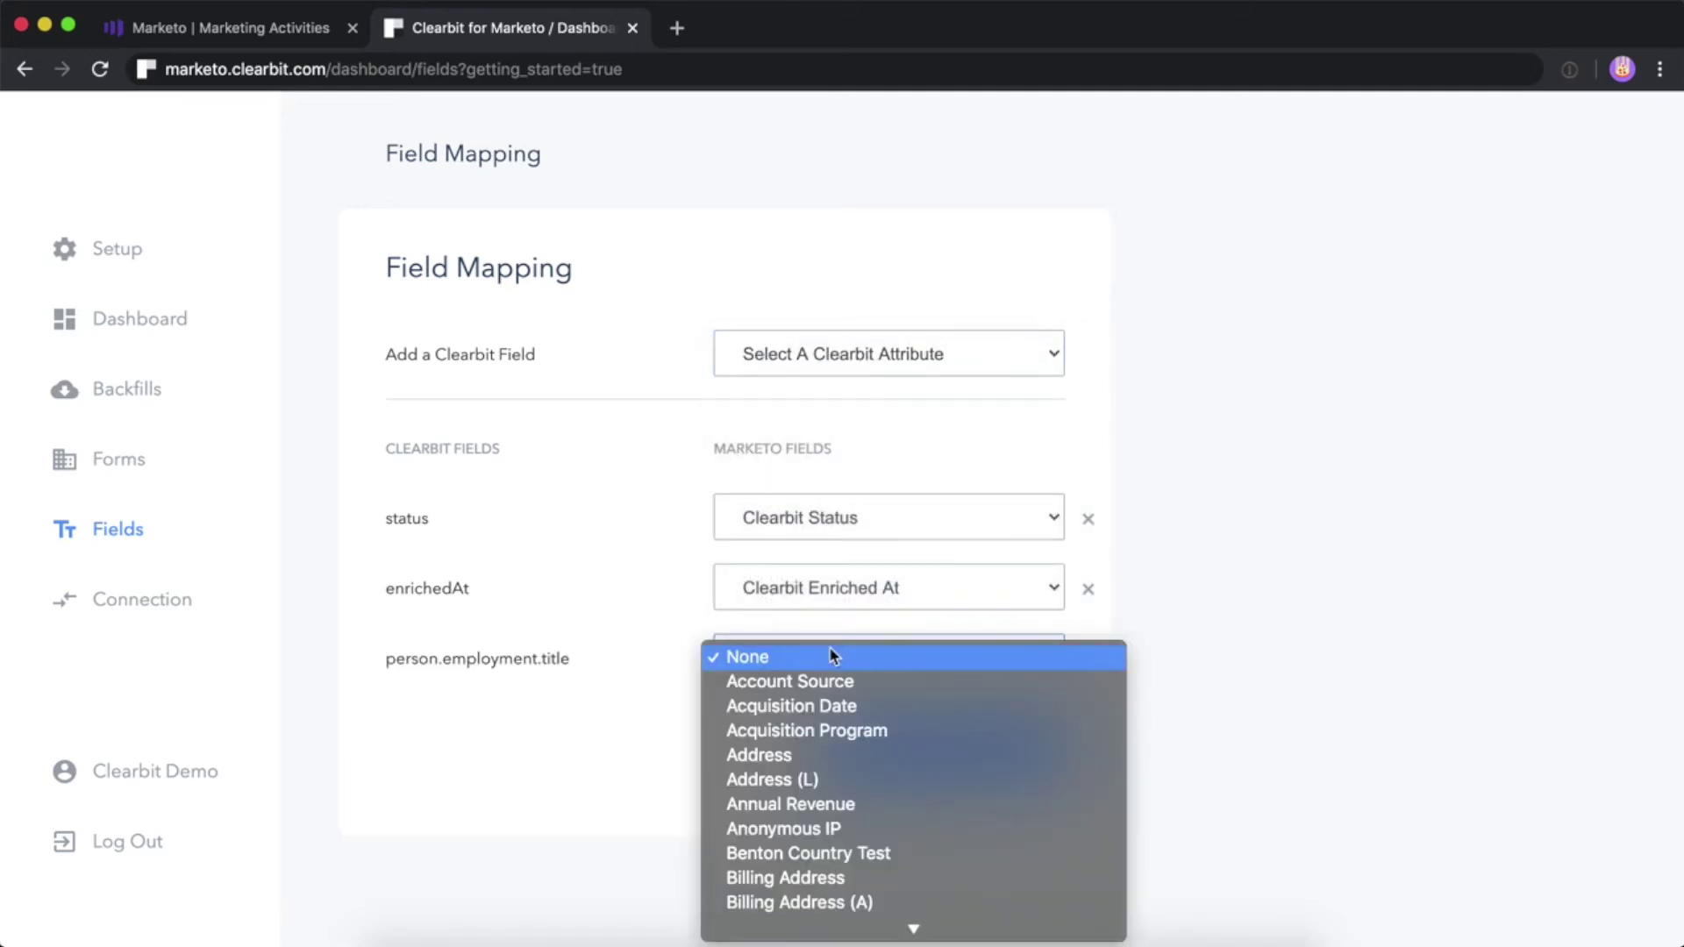
pyautogui.scroll(-15, 834, 656)
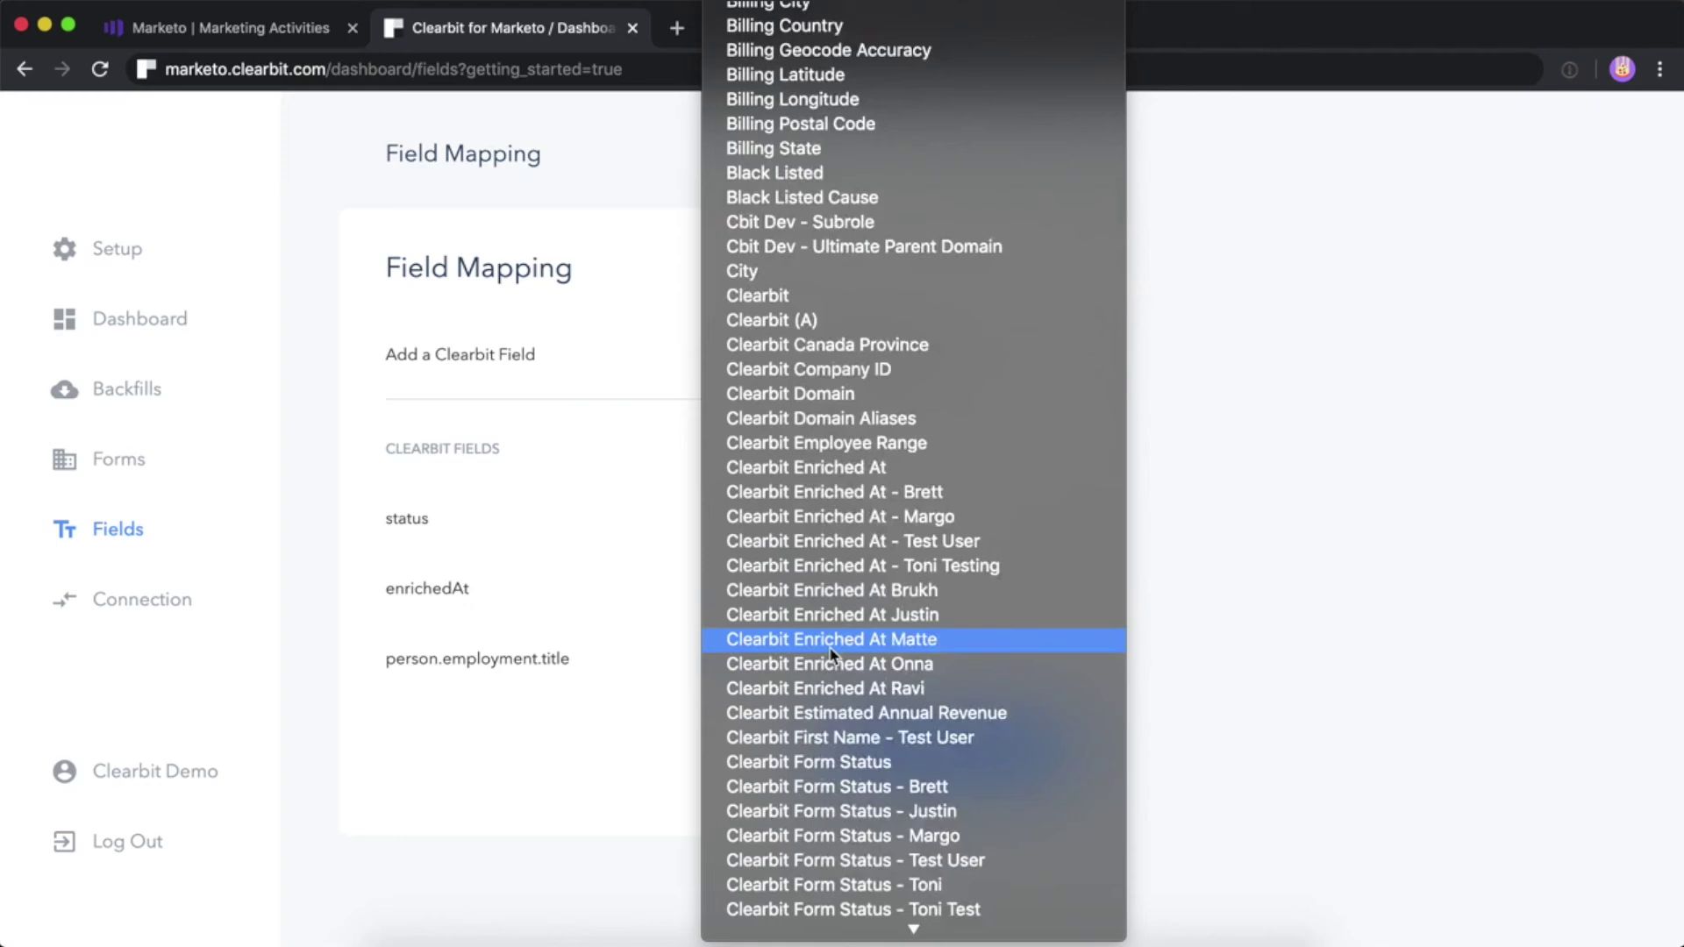
pyautogui.scroll(-20, 831, 654)
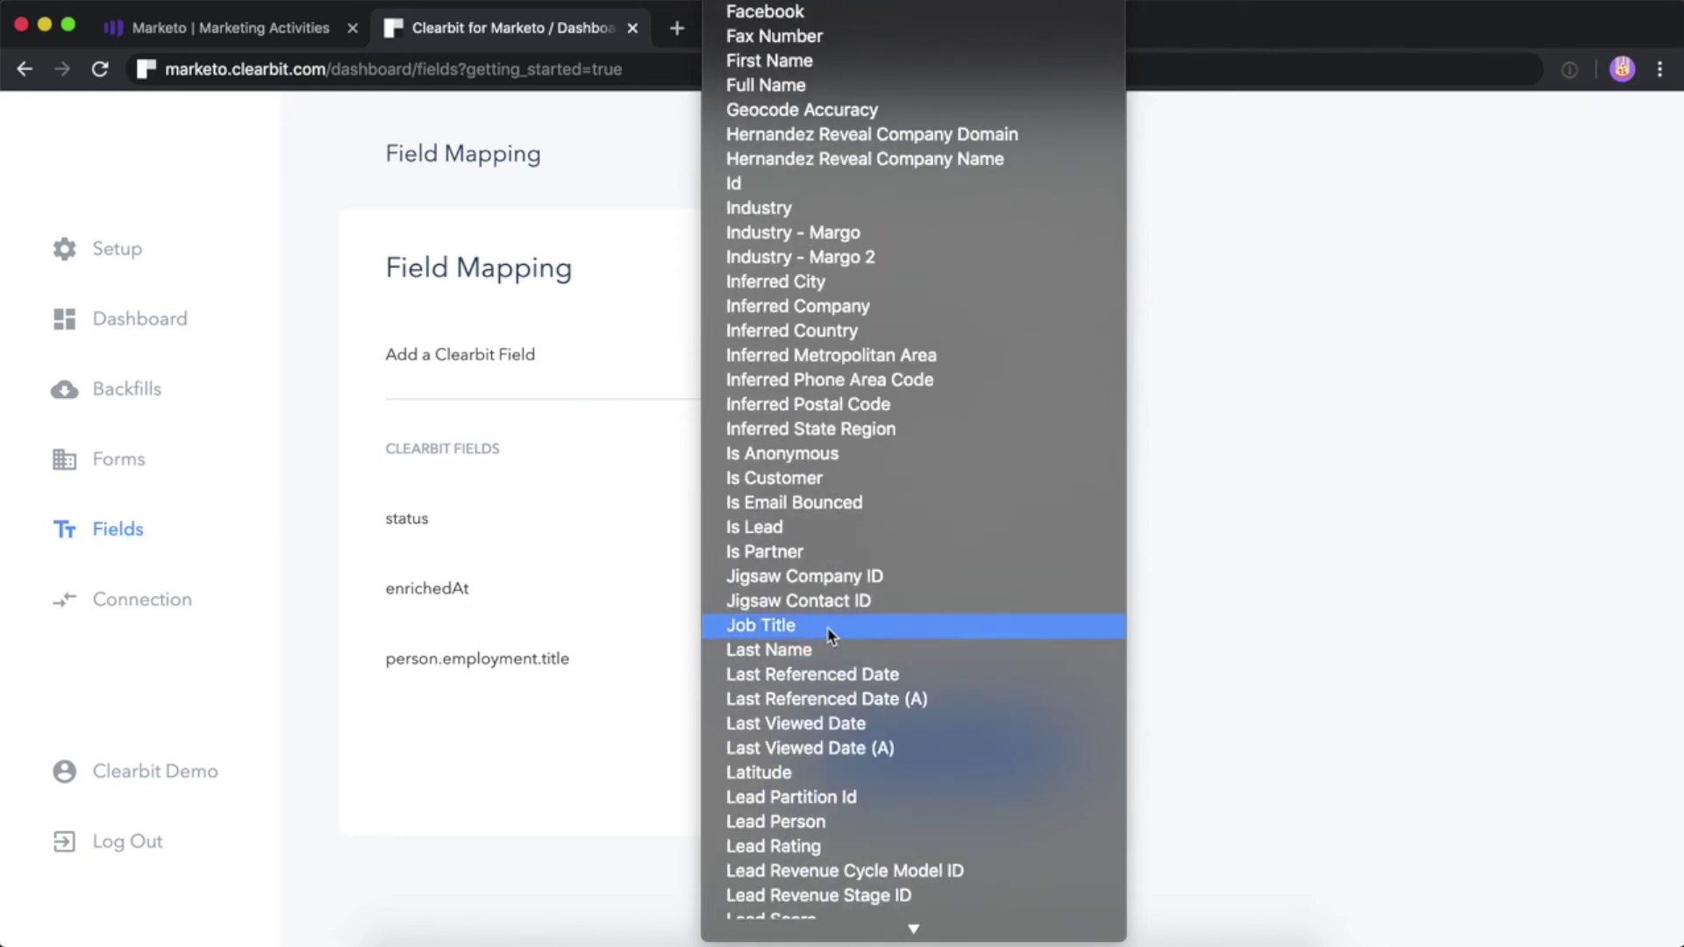
pyautogui.click(829, 628)
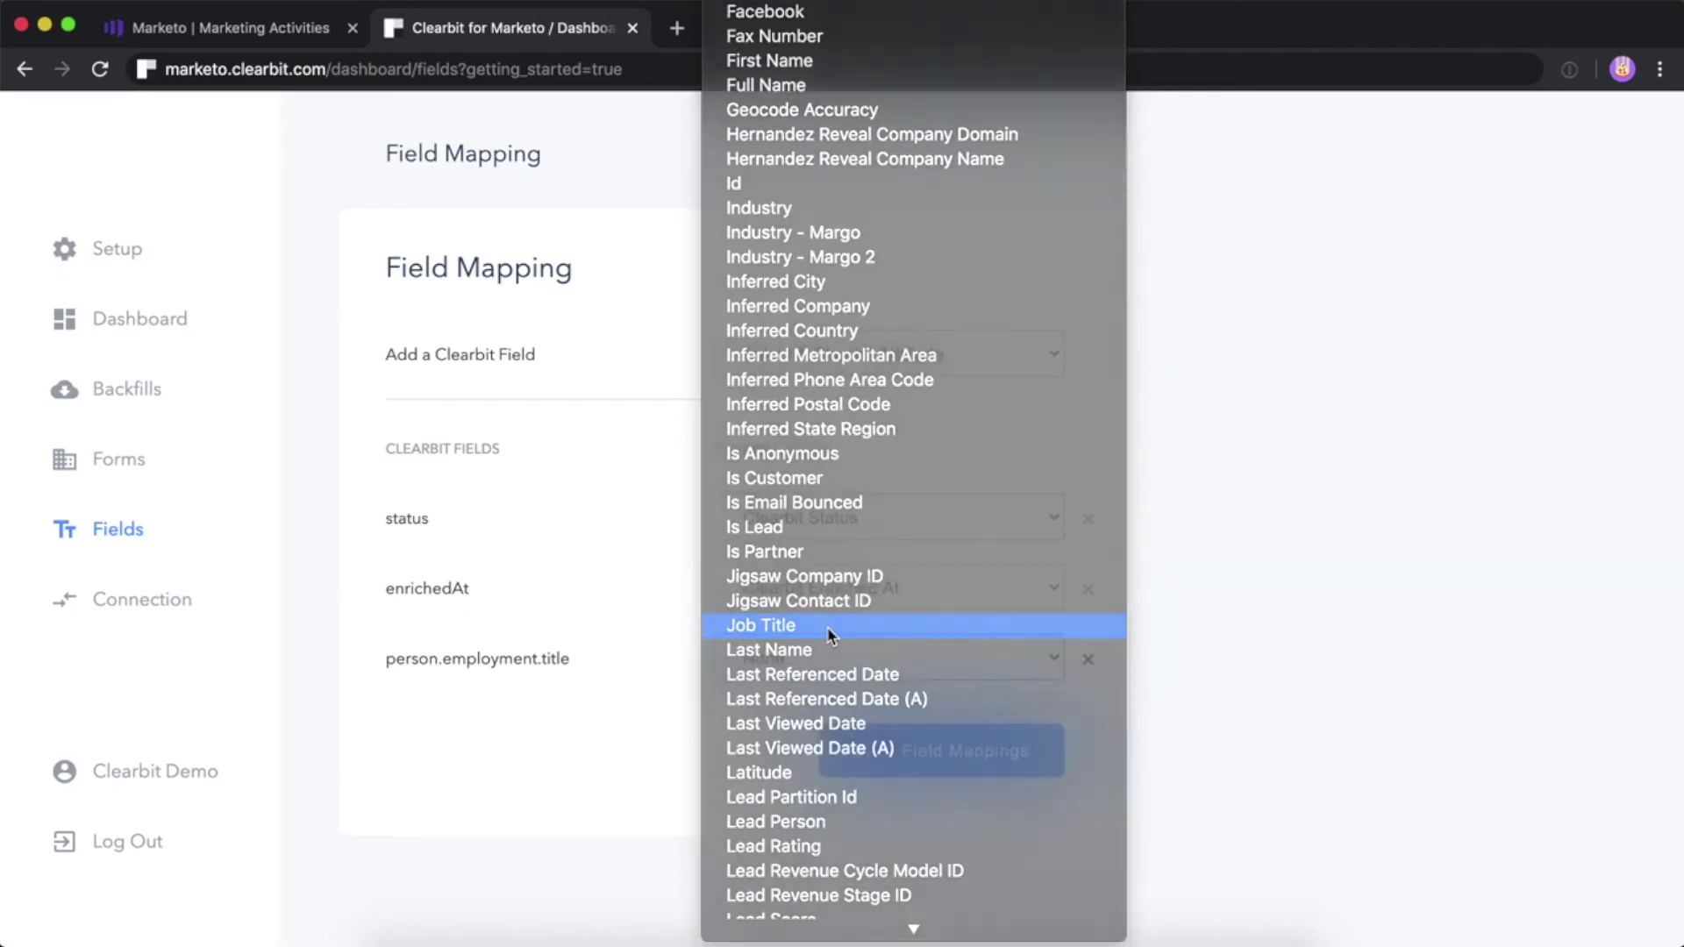
pyautogui.click(840, 368)
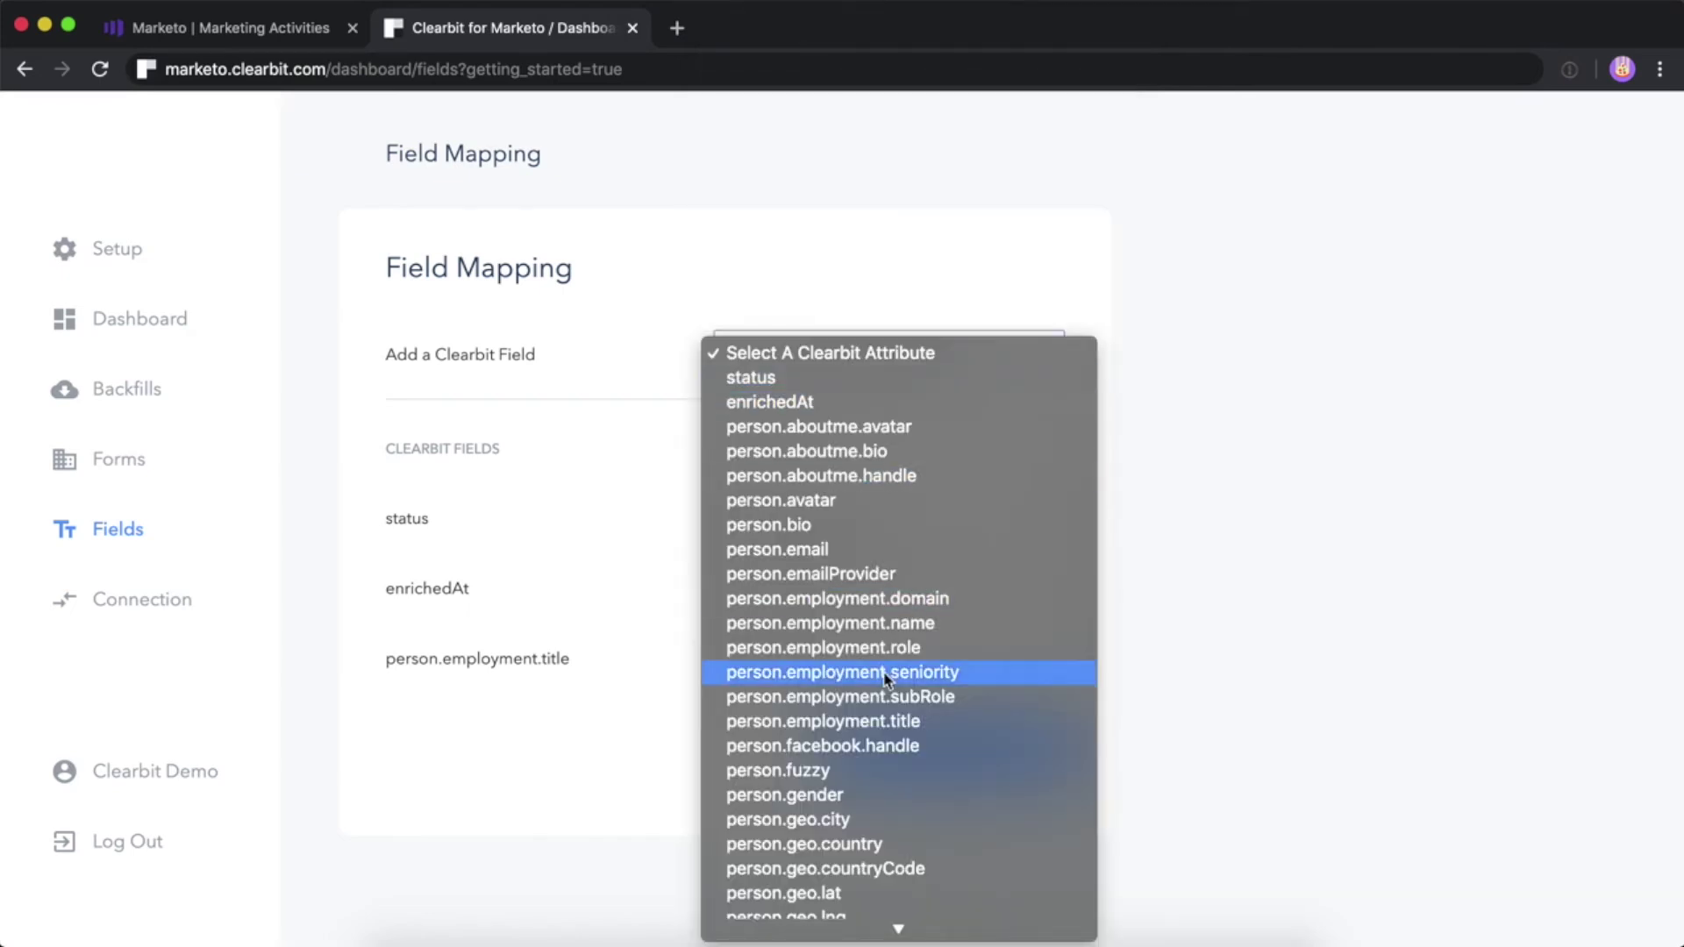
pyautogui.scroll(-10, 882, 671)
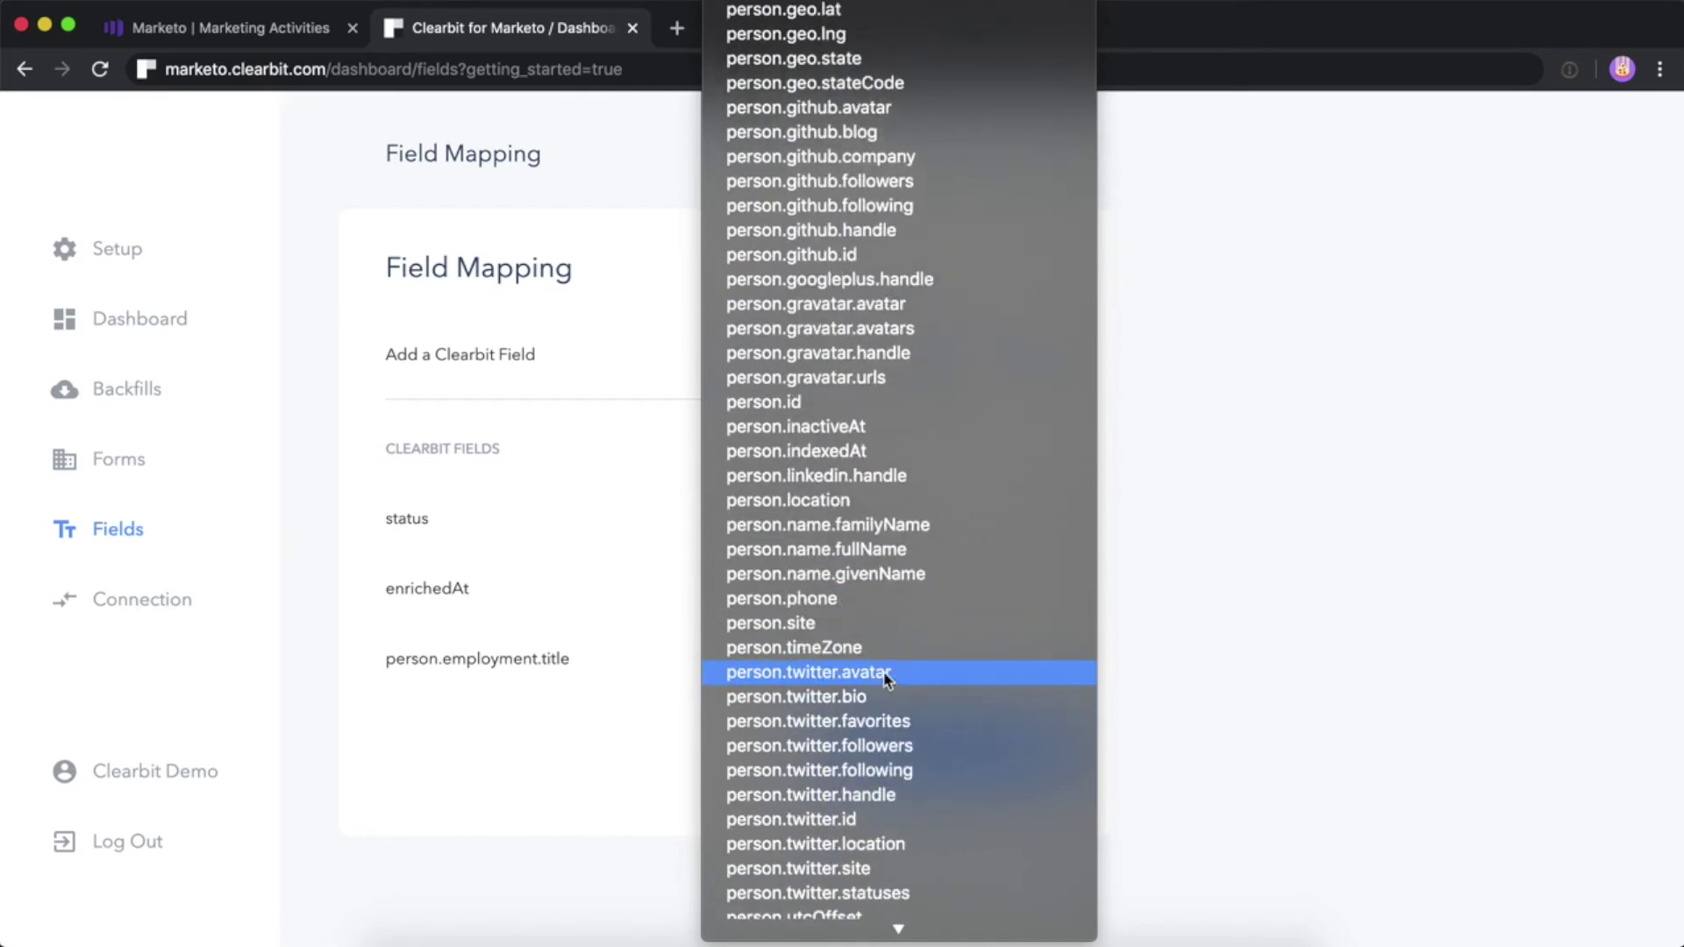
pyautogui.scroll(-3, 886, 680)
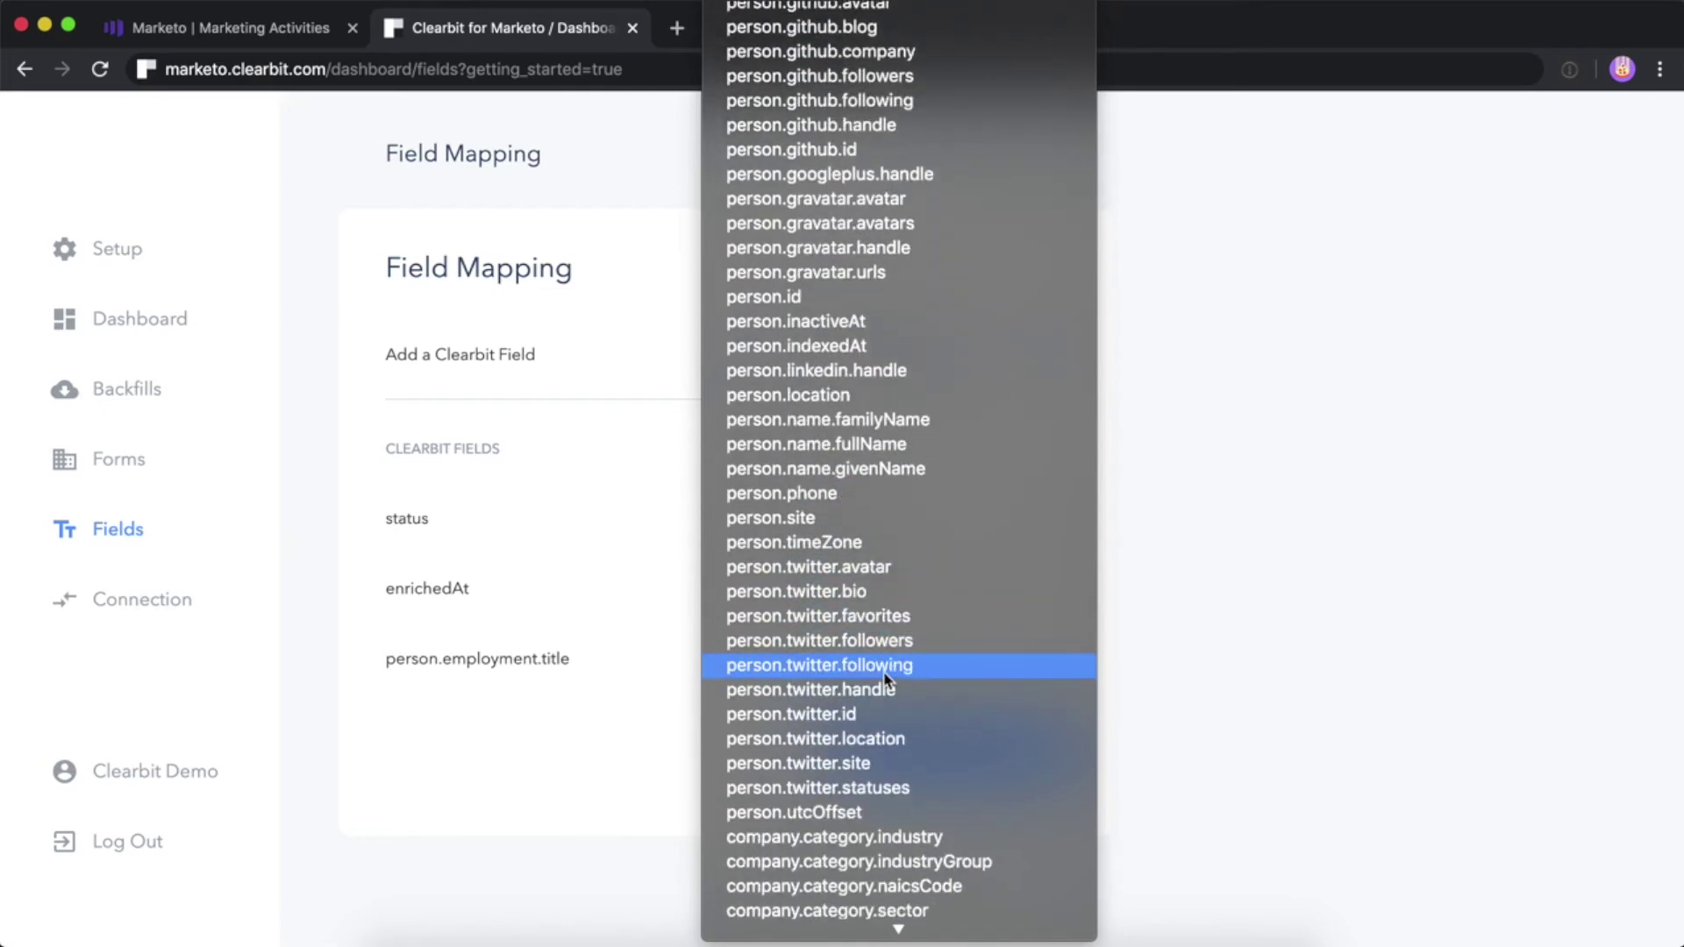
pyautogui.scroll(-10, 884, 678)
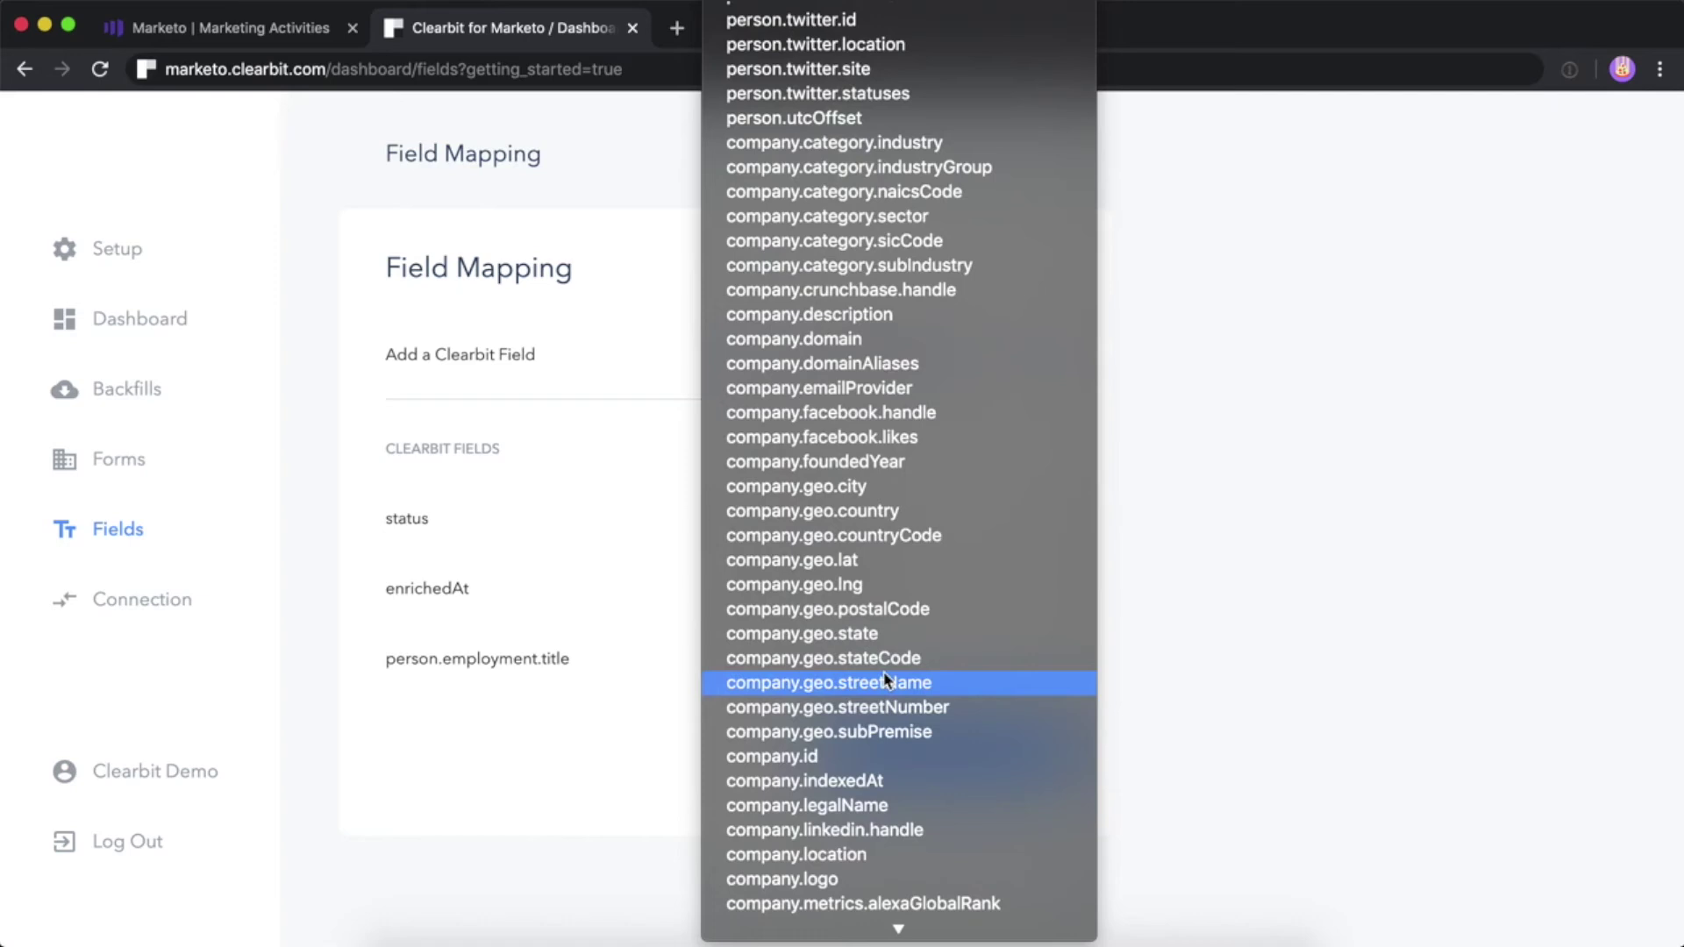
pyautogui.scroll(-3, 884, 680)
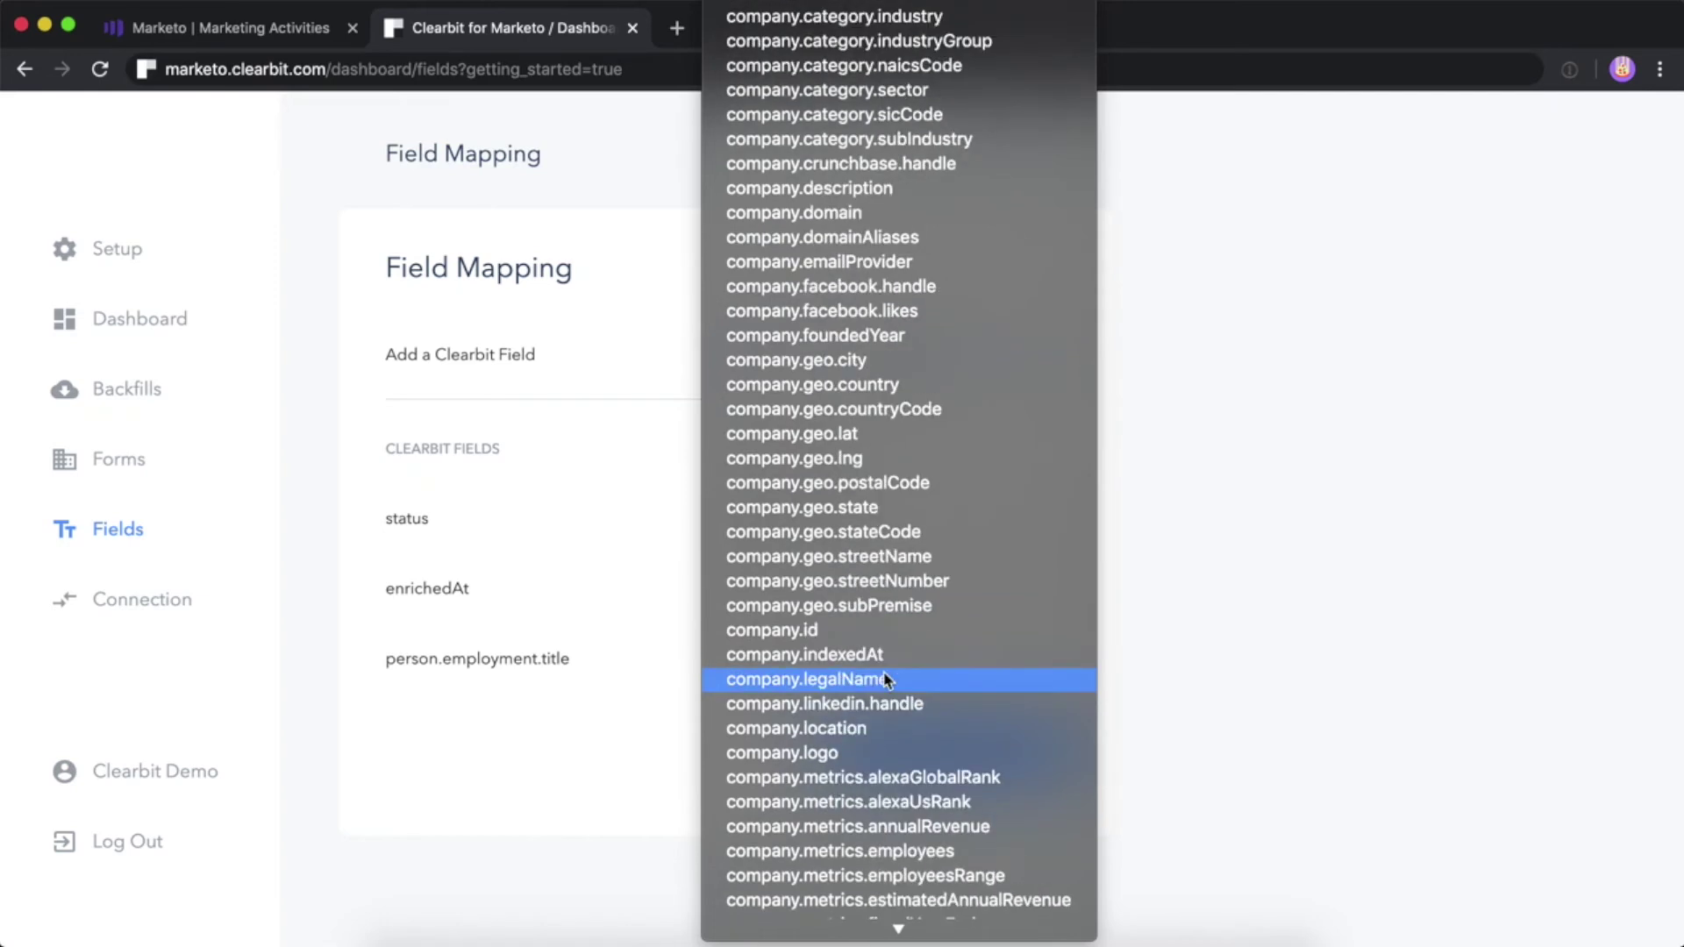
pyautogui.scroll(-3, 886, 680)
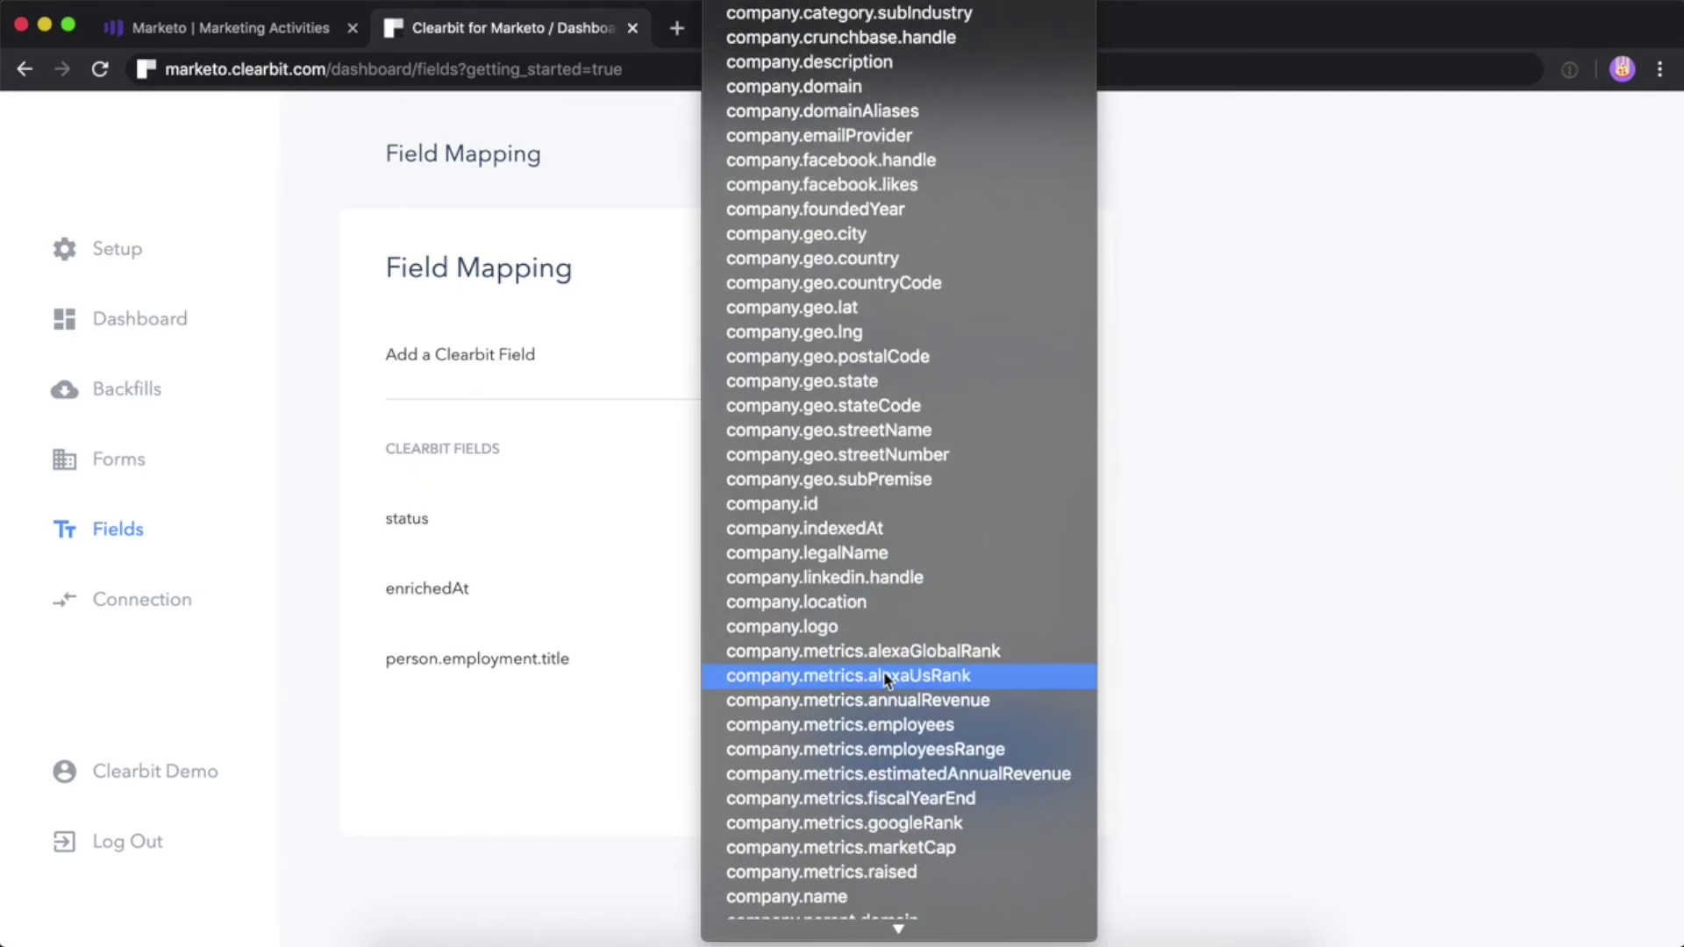
# Map company.metrics.employees to Num Employees and save all four field mappings
pyautogui.click(884, 724)
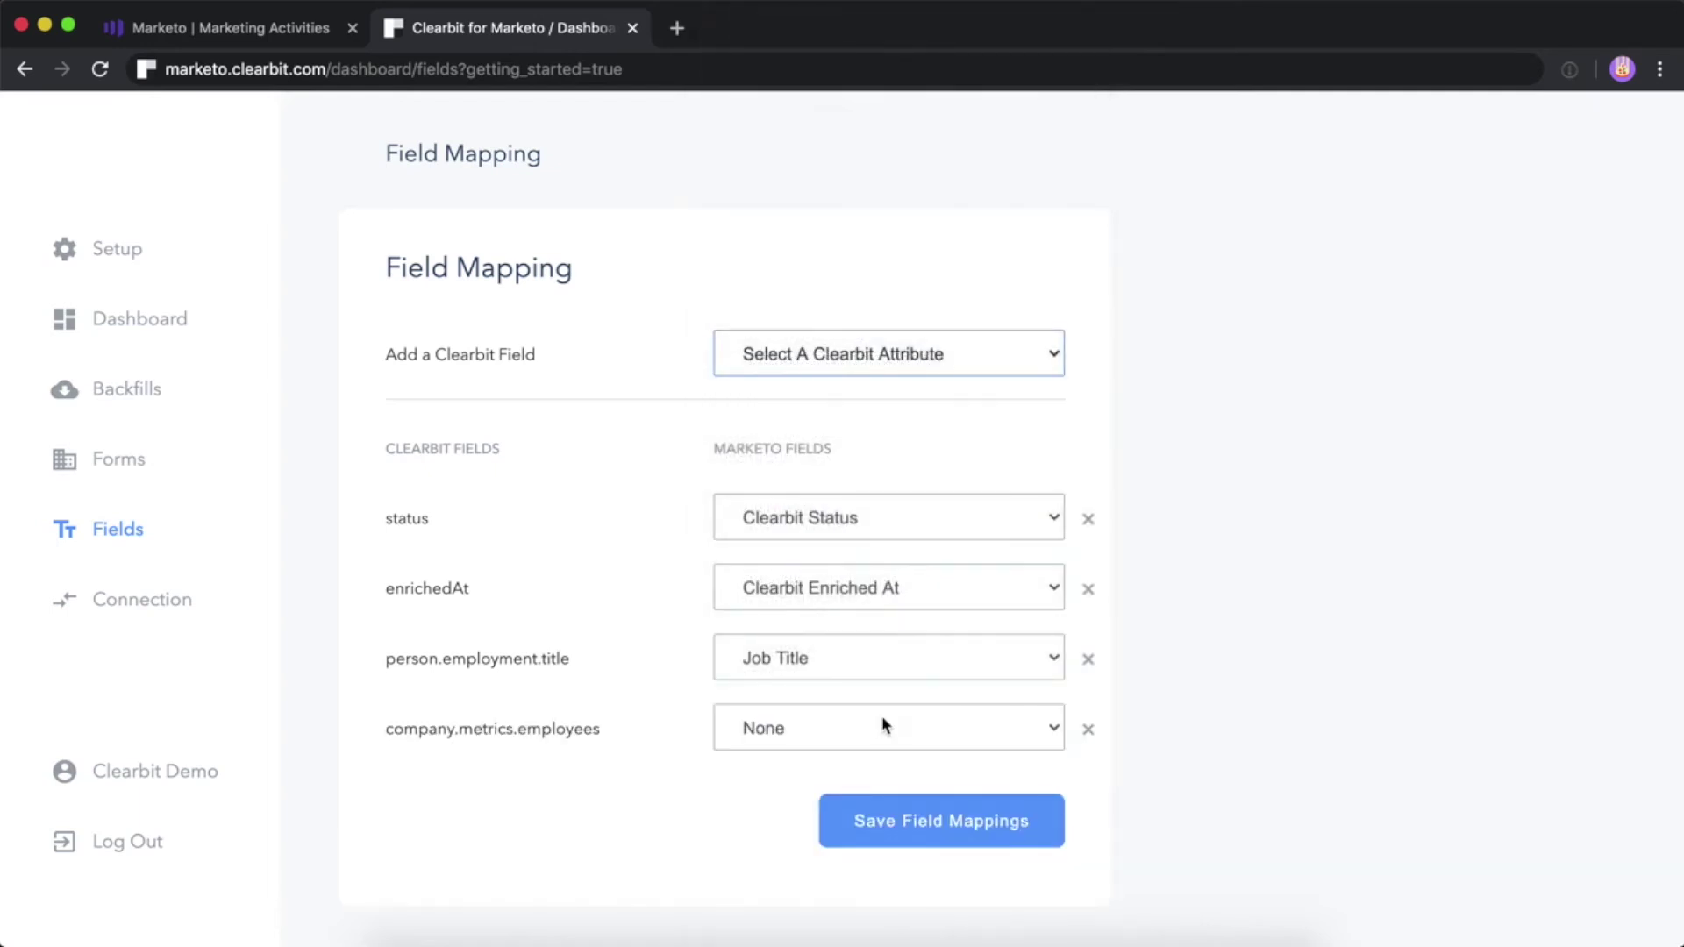
pyautogui.click(881, 736)
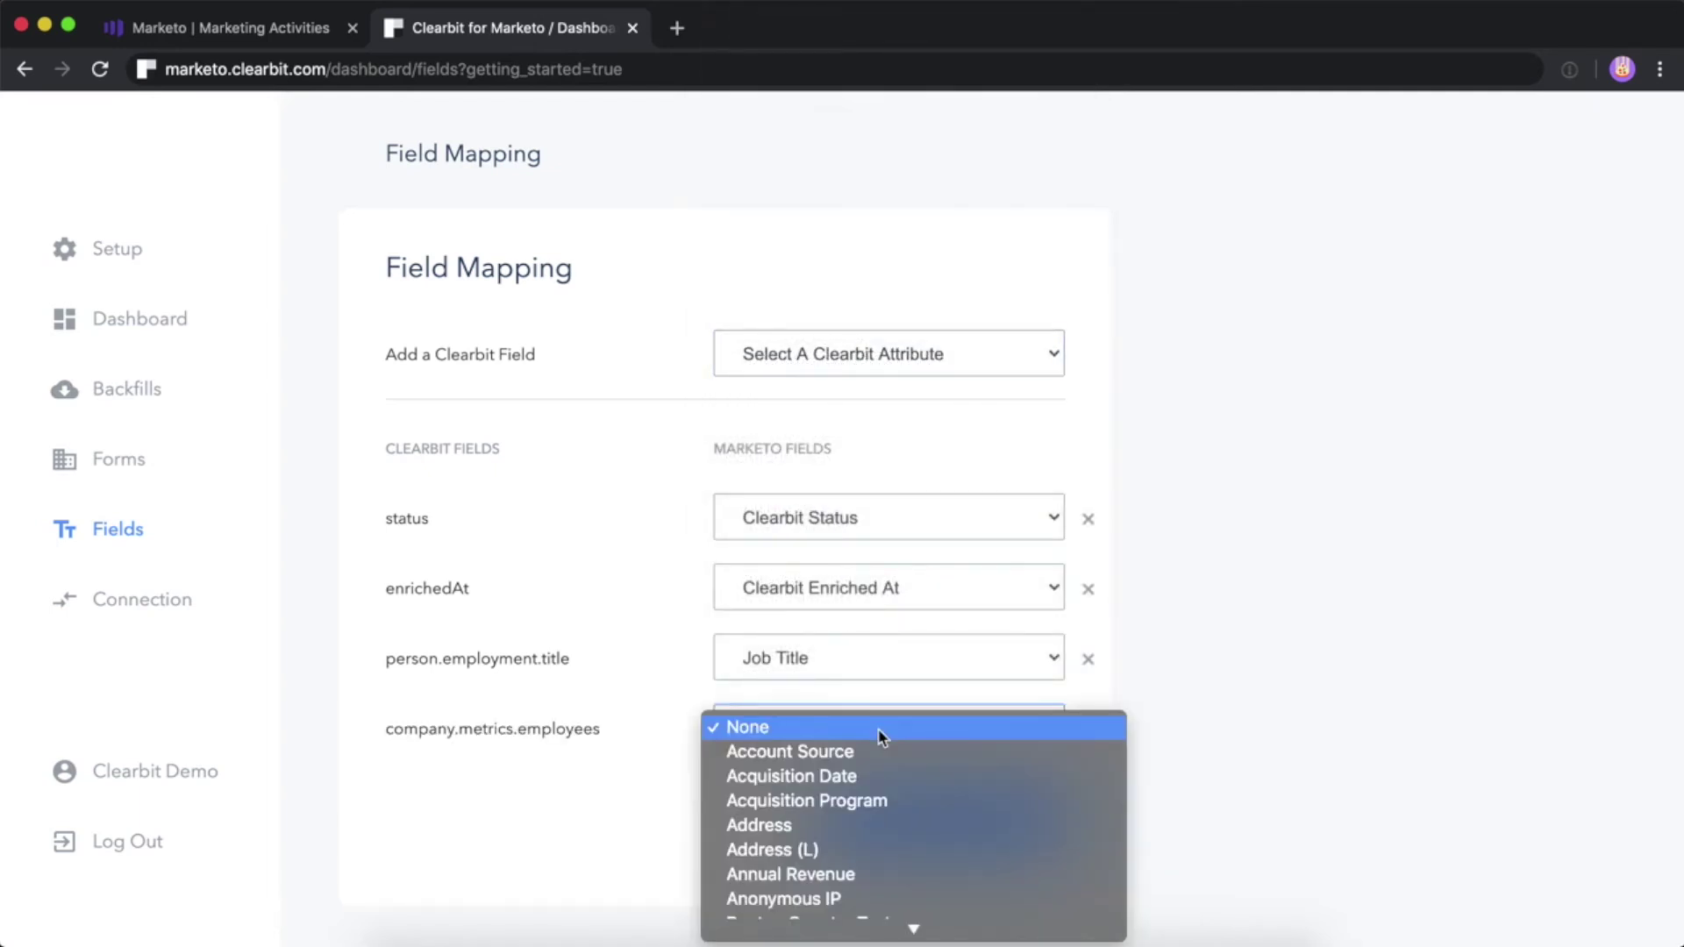
pyautogui.scroll(-15, 882, 737)
pyautogui.scroll(-20, 881, 736)
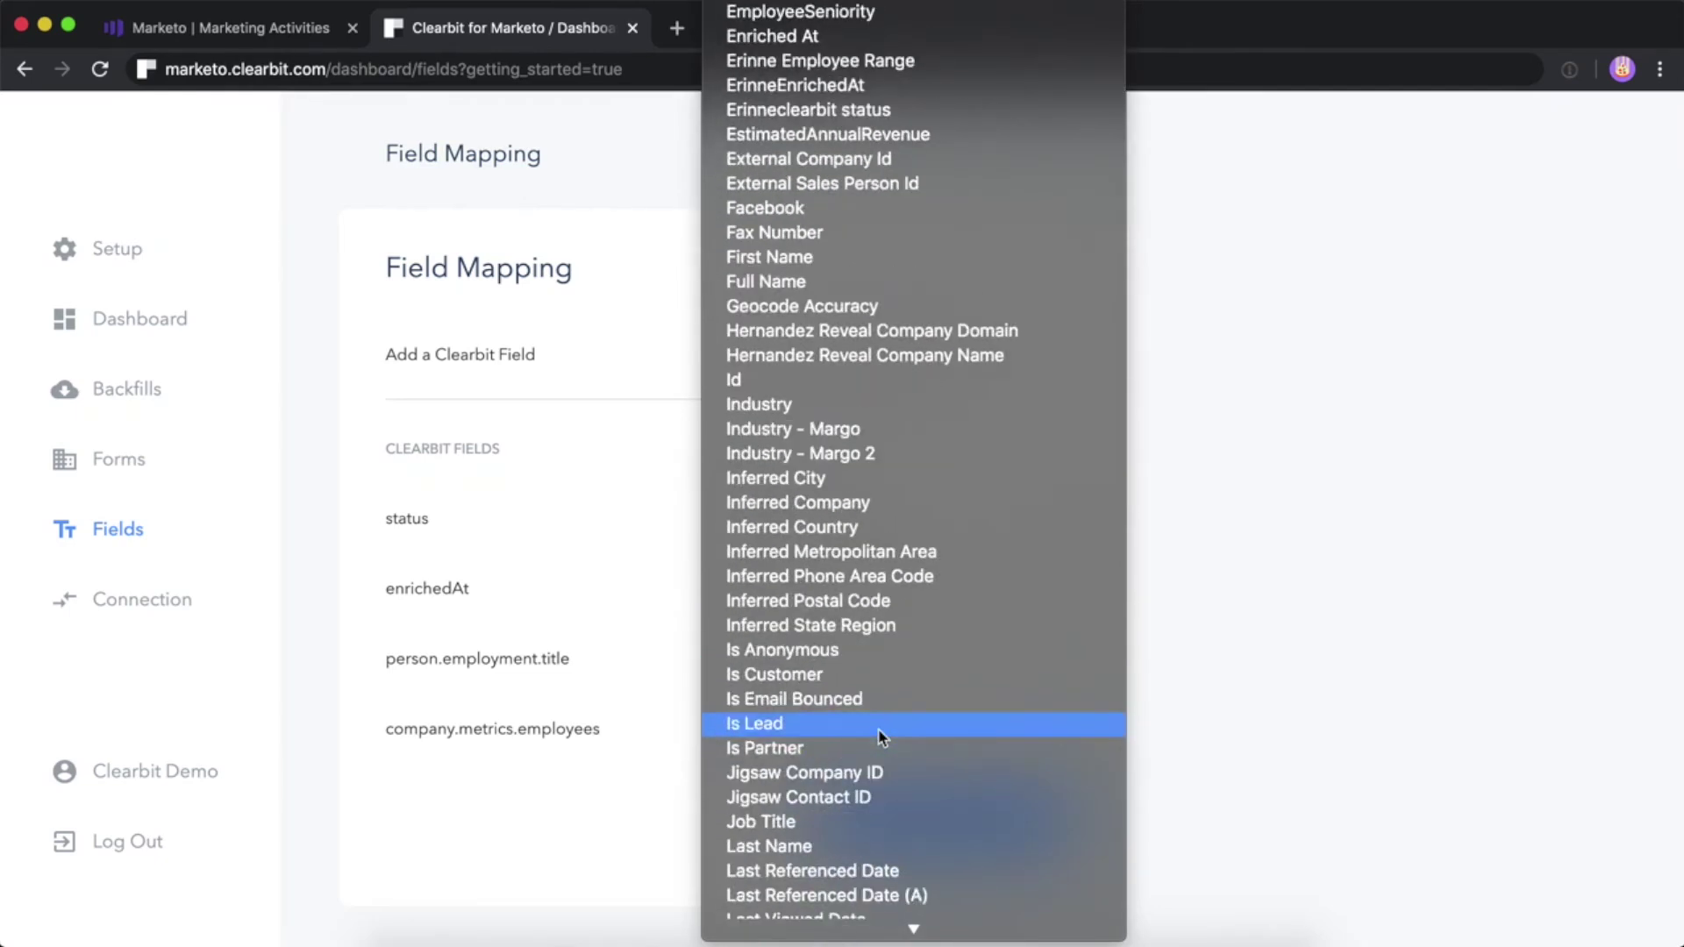
pyautogui.scroll(-15, 882, 736)
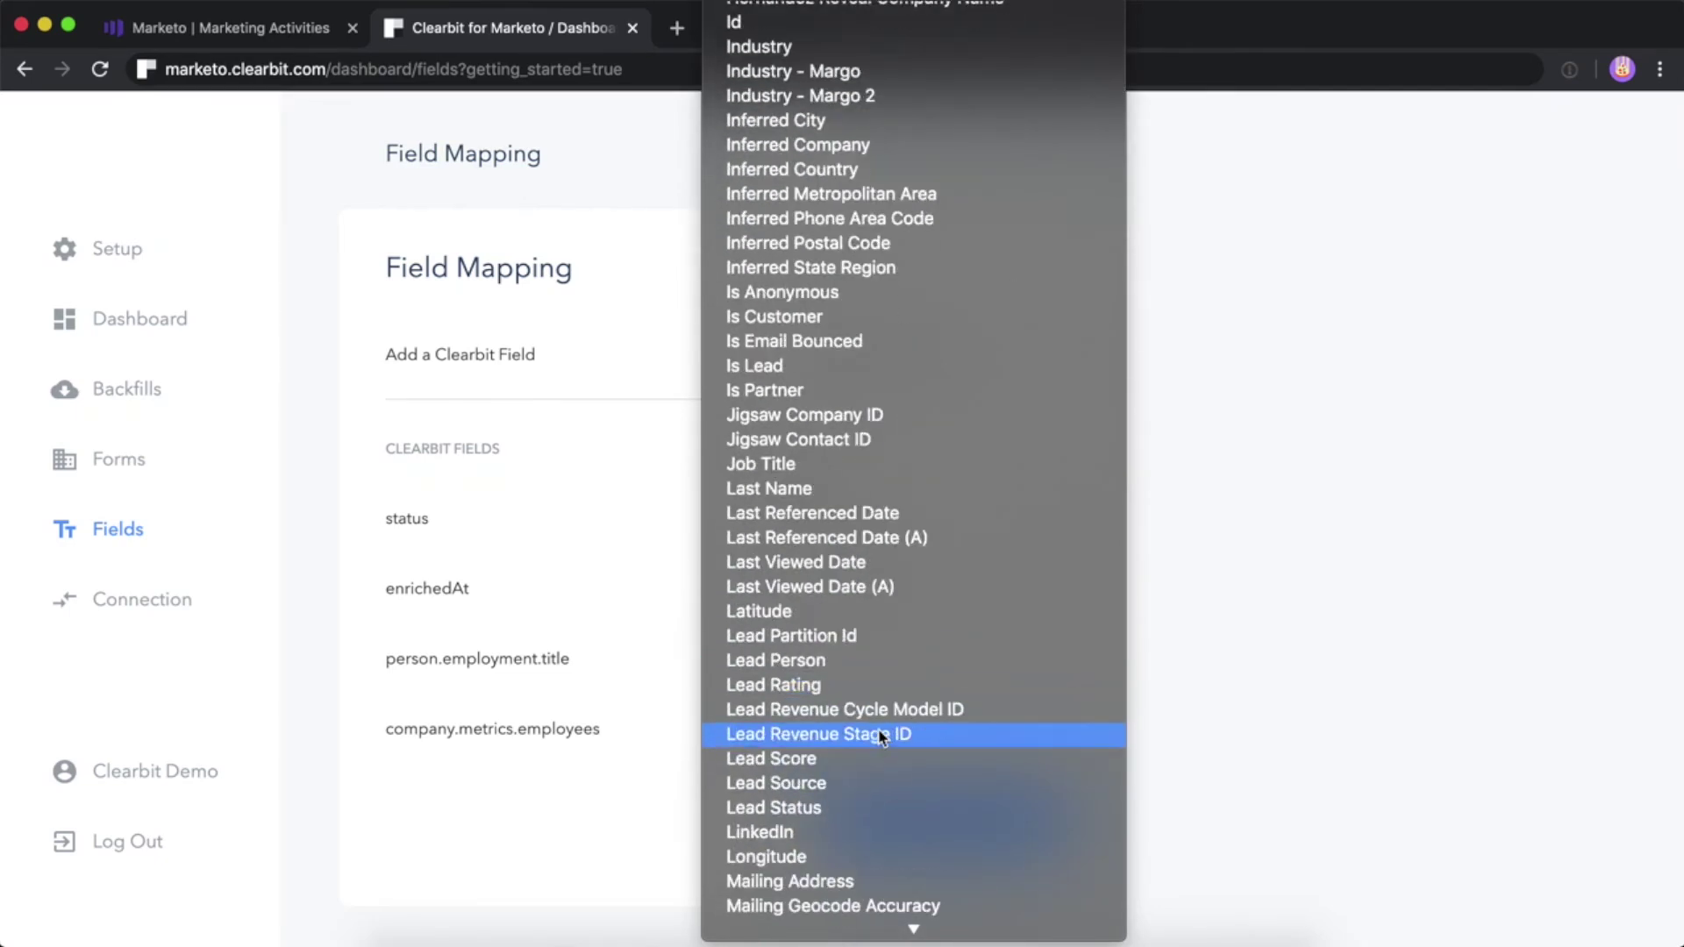
pyautogui.scroll(-10, 882, 737)
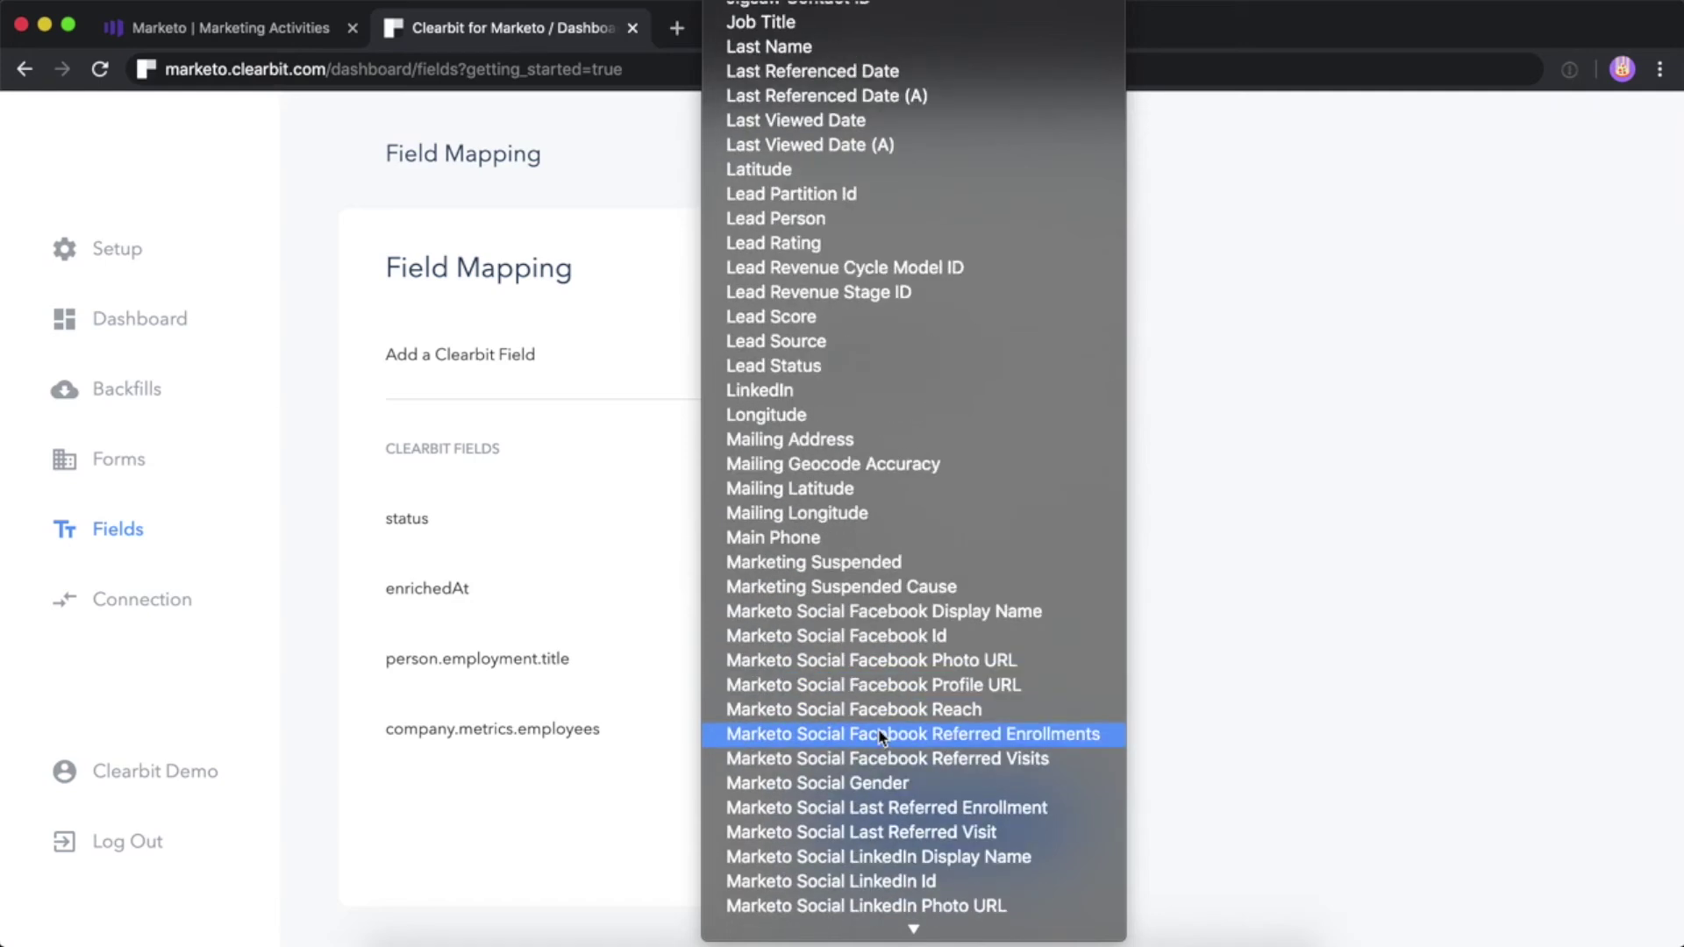
pyautogui.scroll(-15, 881, 737)
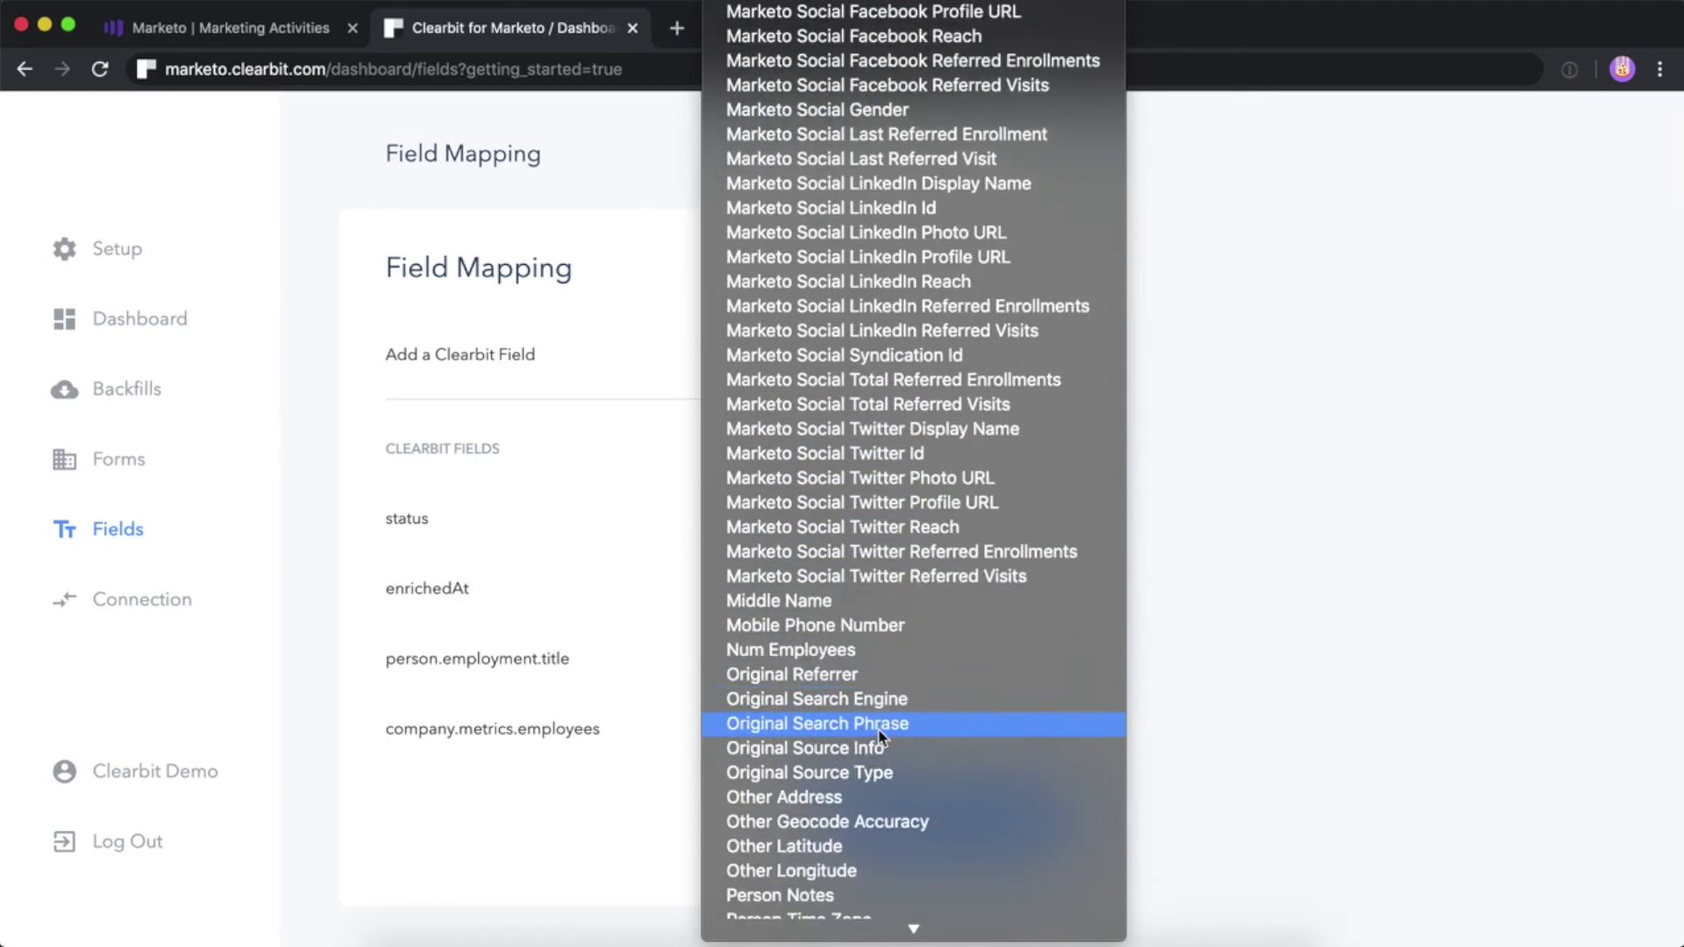
pyautogui.click(875, 664)
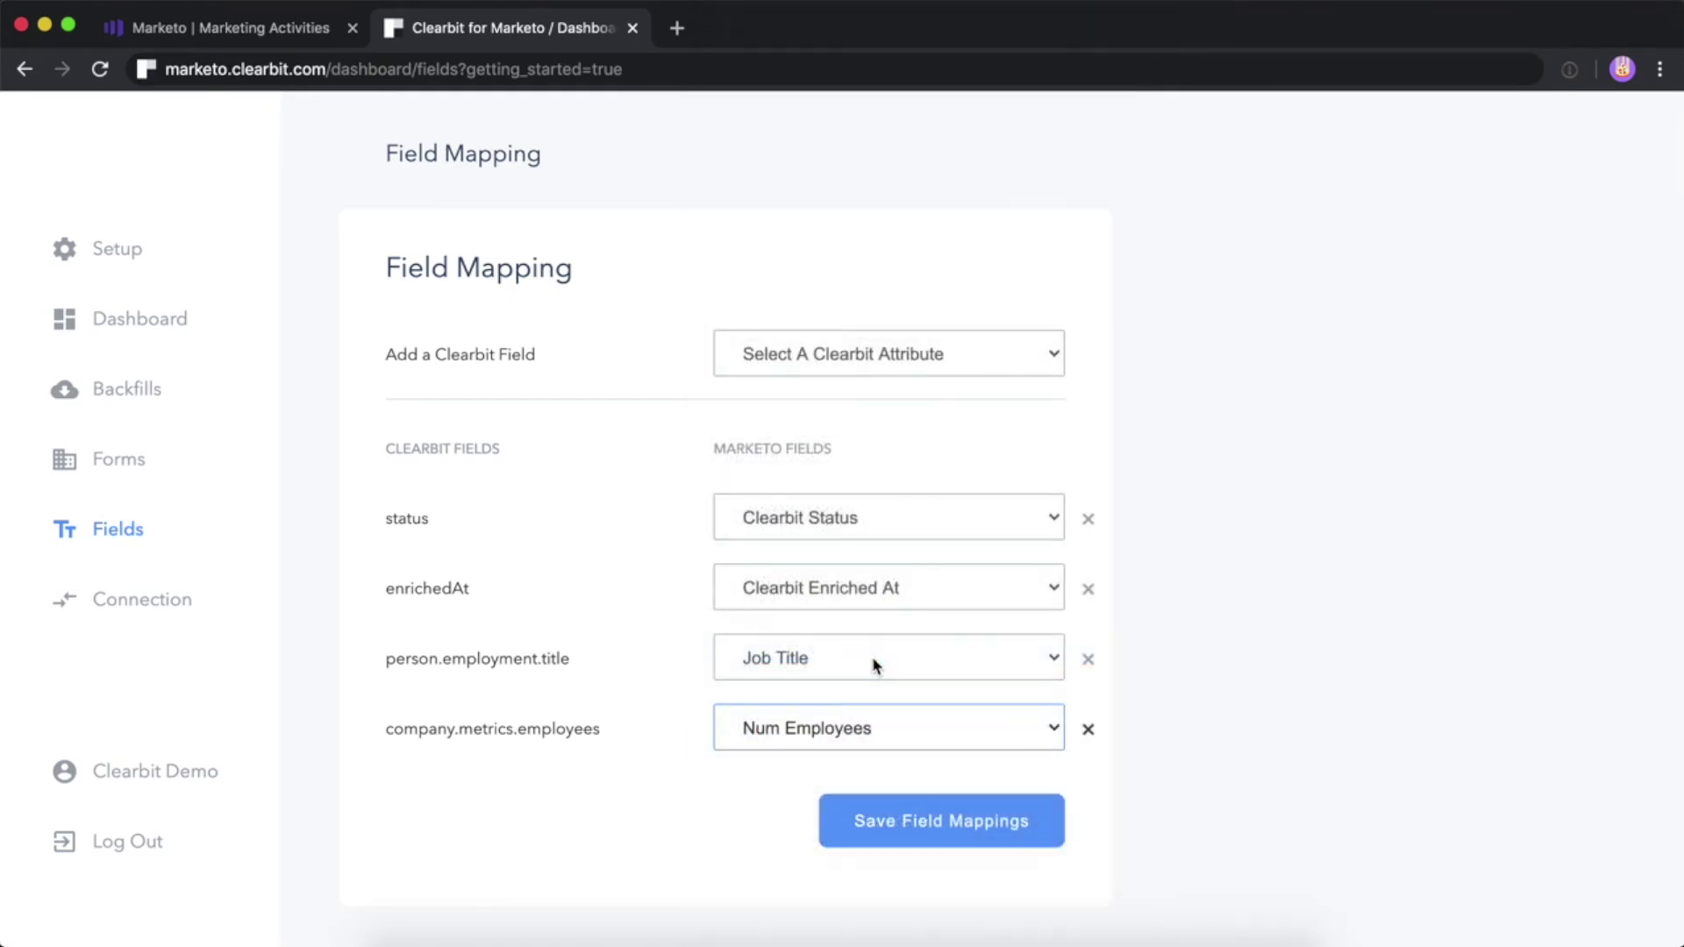
pyautogui.click(921, 829)
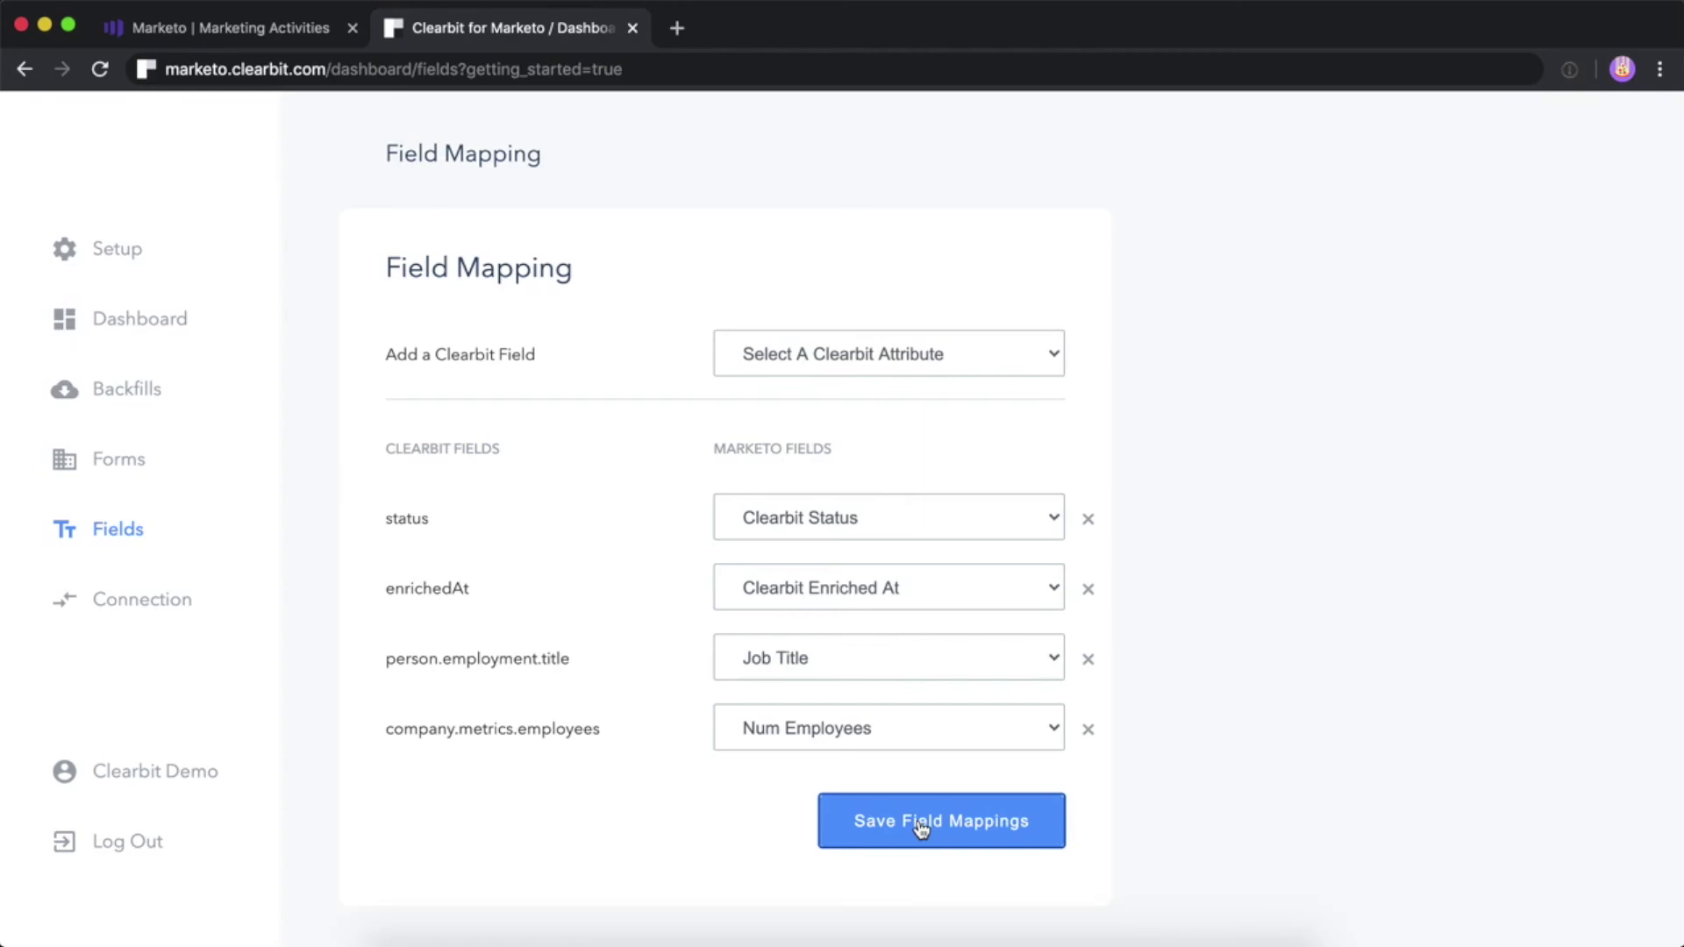
pyautogui.click(921, 826)
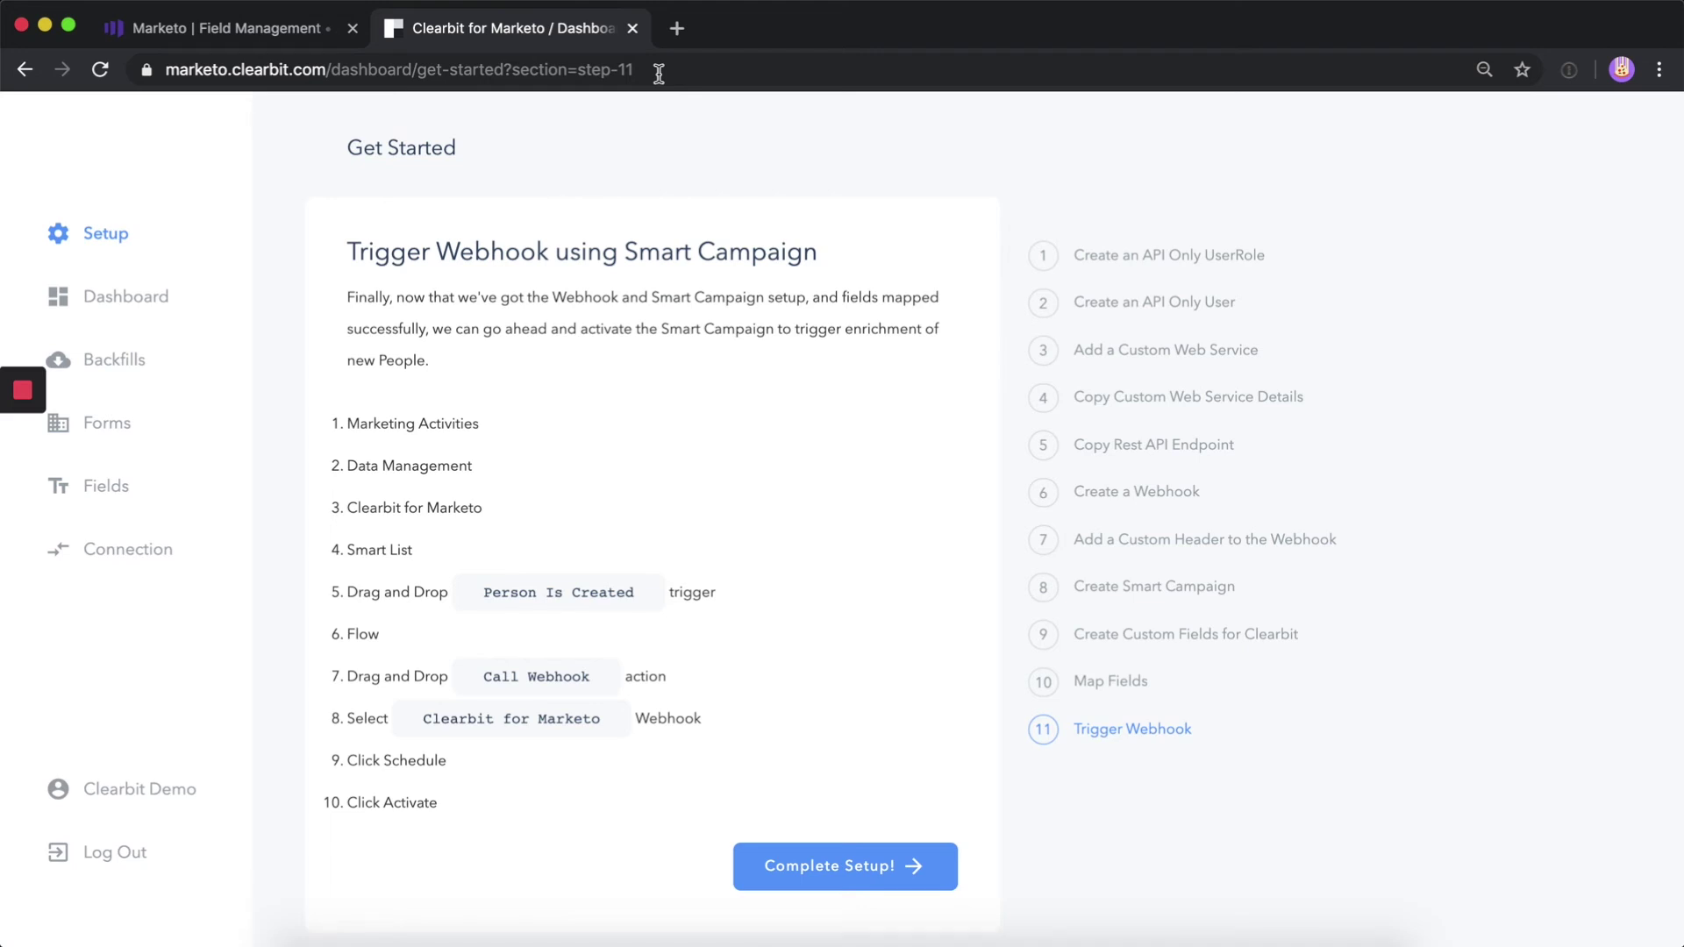
# Switch between the Clearbit and Marketo browser tabs, ending on Marketo's Field Management page
pyautogui.click(282, 32)
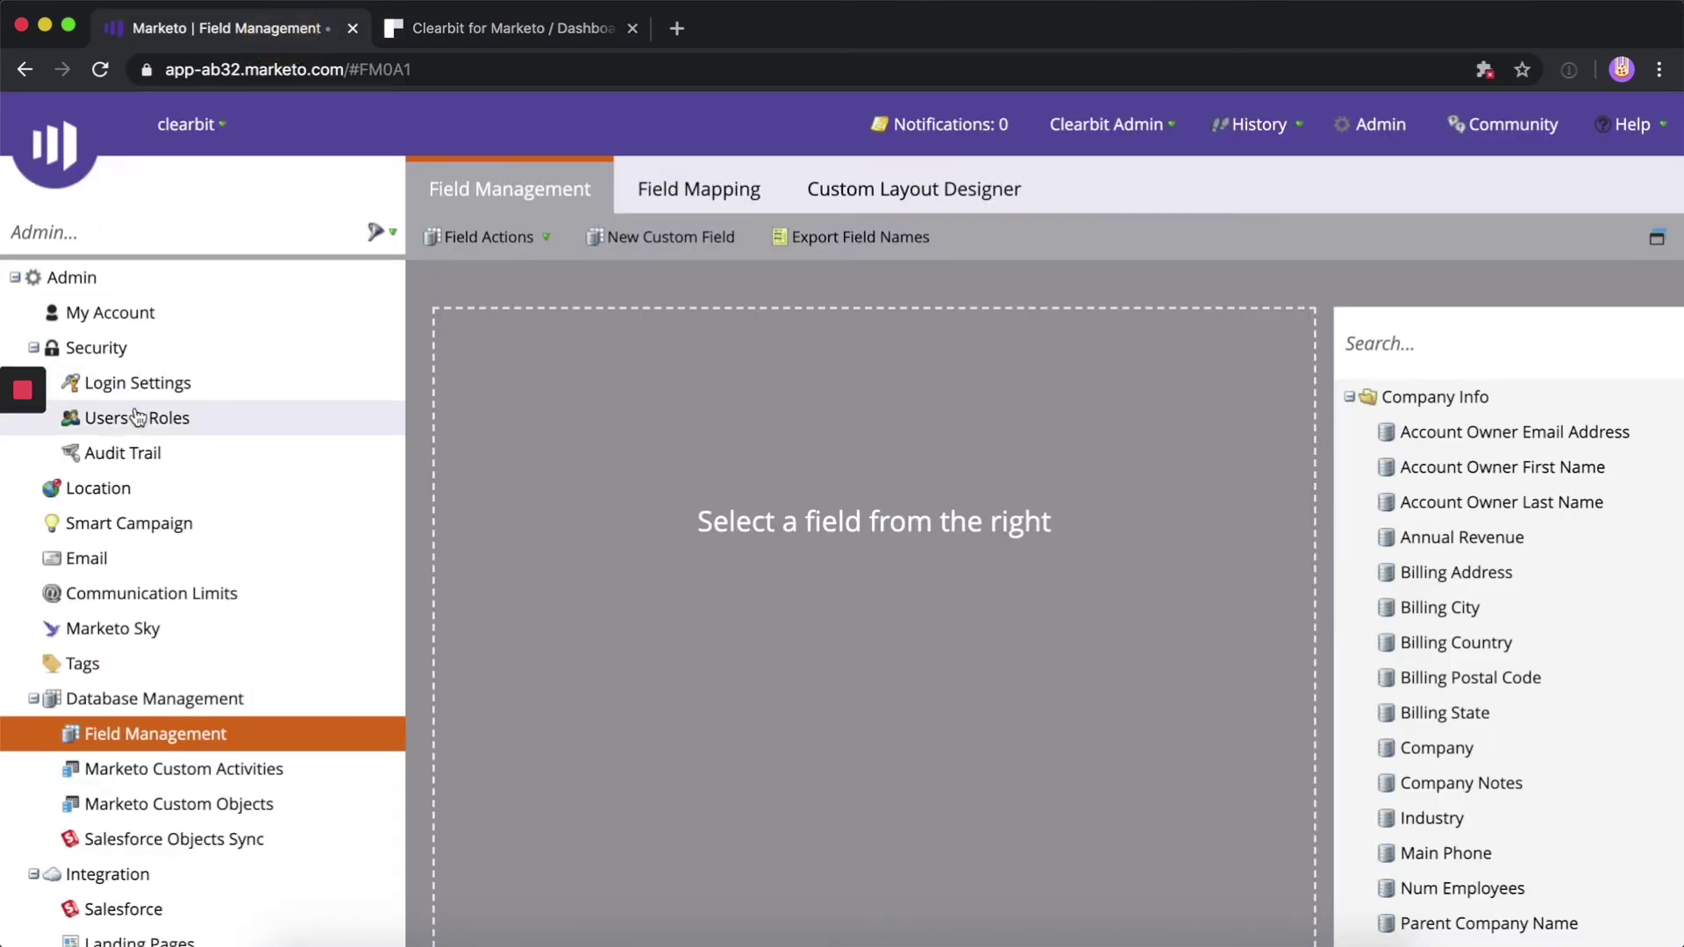
pyautogui.click(402, 26)
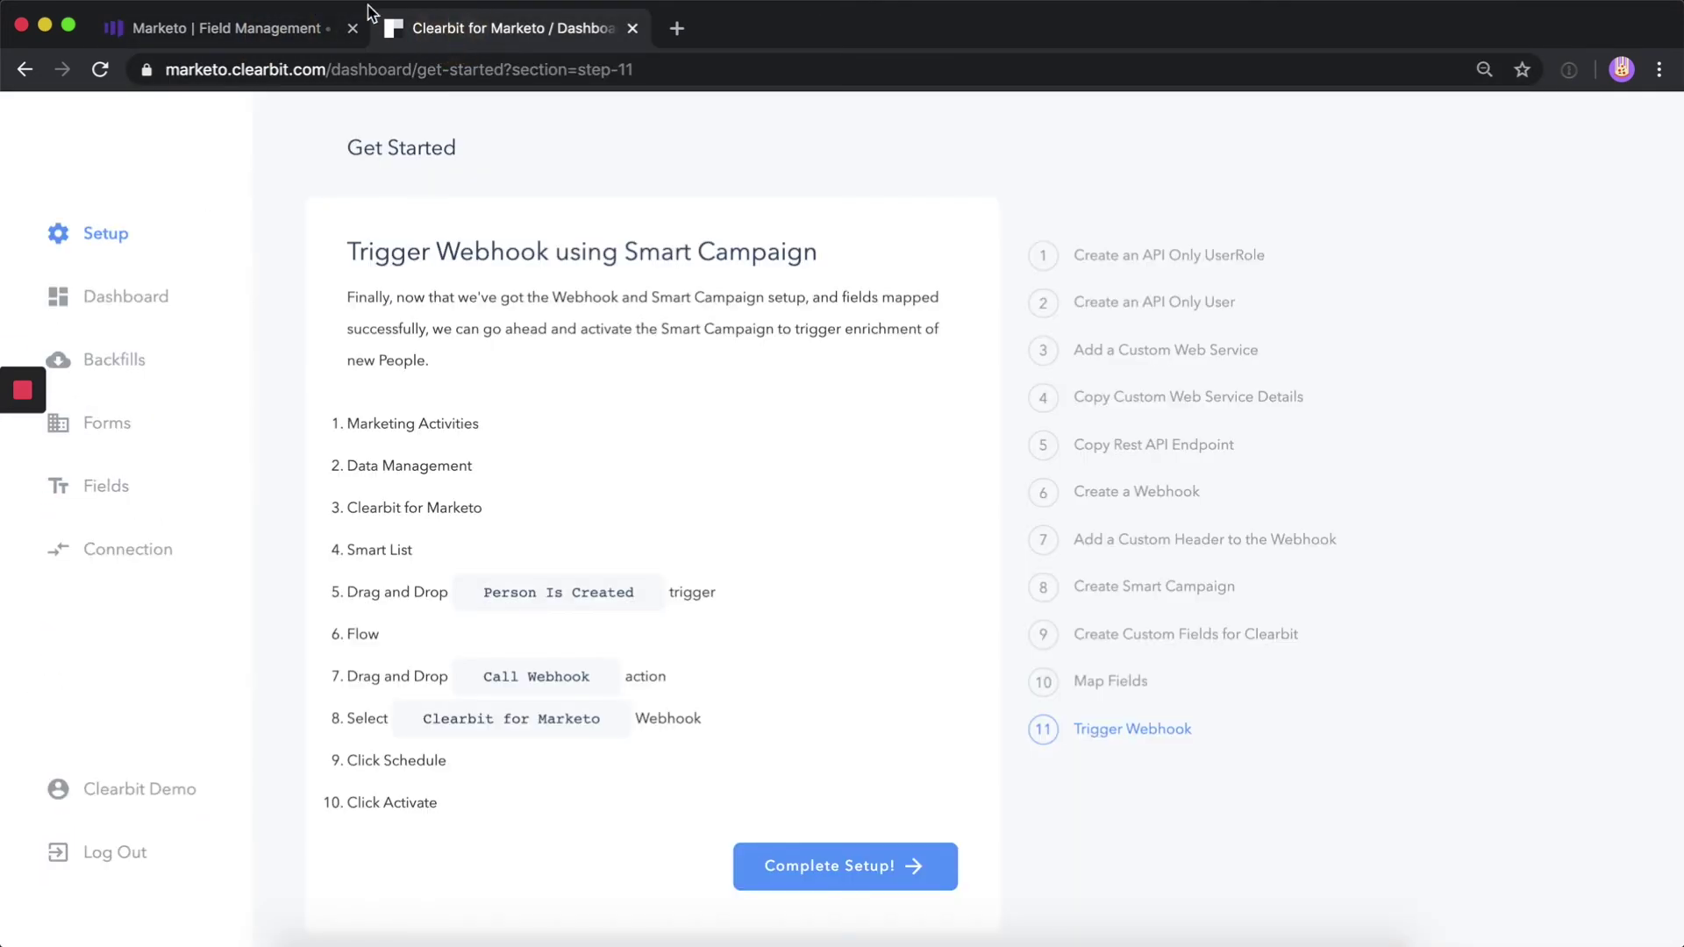
pyautogui.click(213, 29)
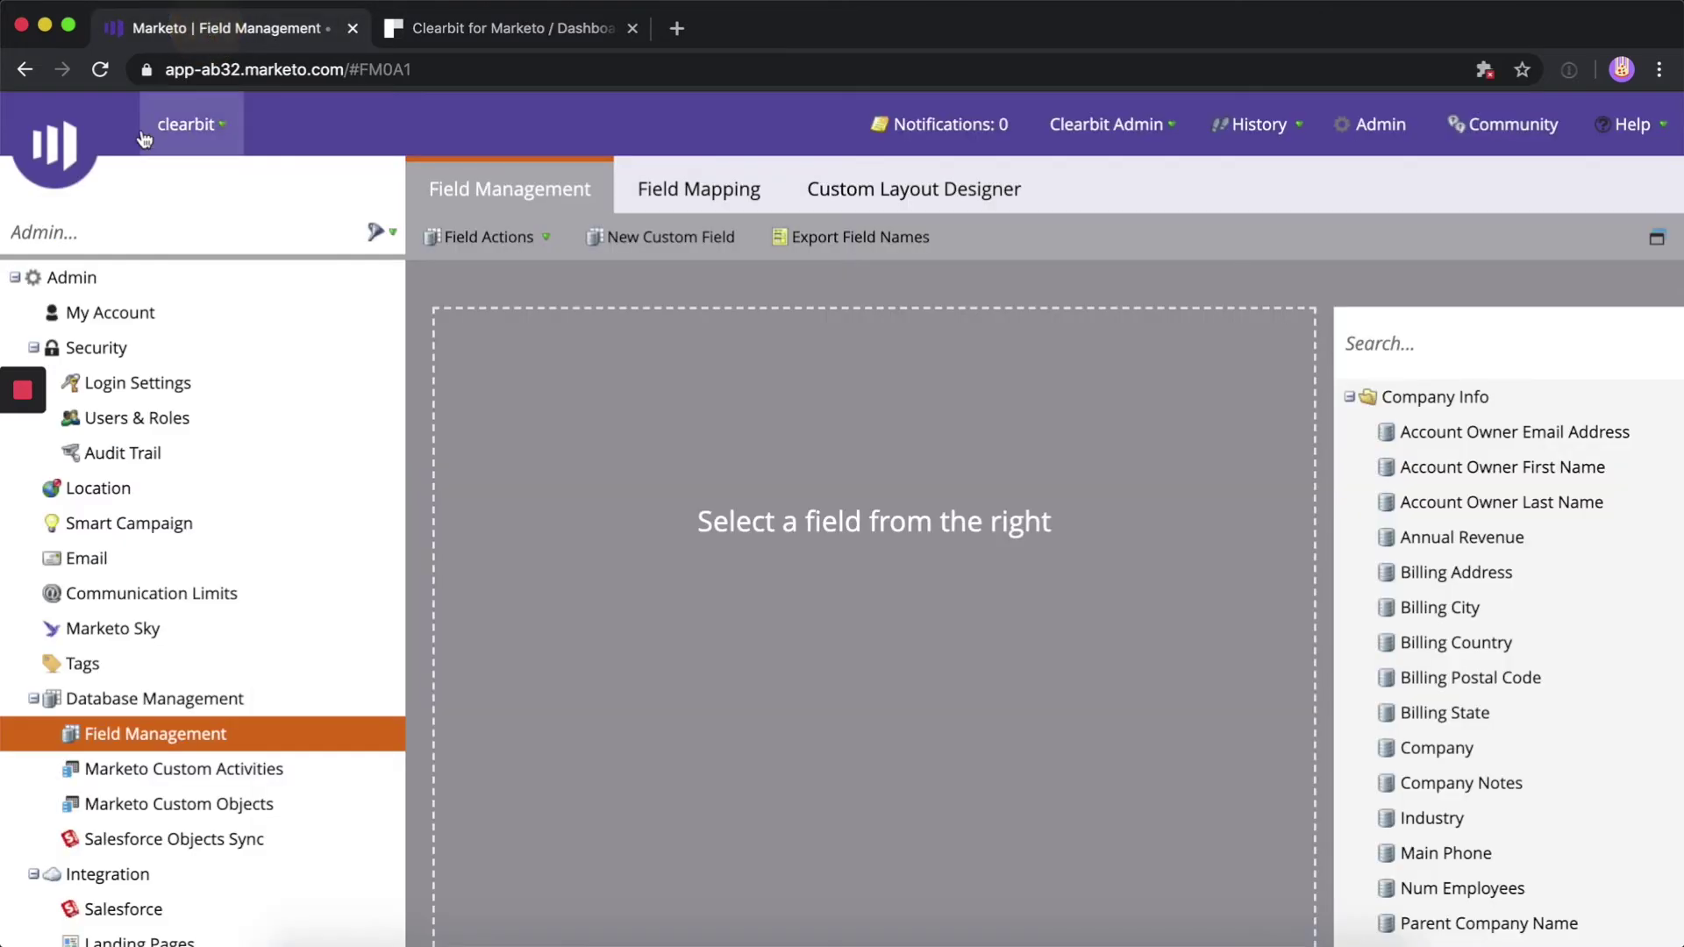
# Open the Demo Onboarding smart campaign's Smart List from Marketing Activities
pyautogui.moveTo(65, 162)
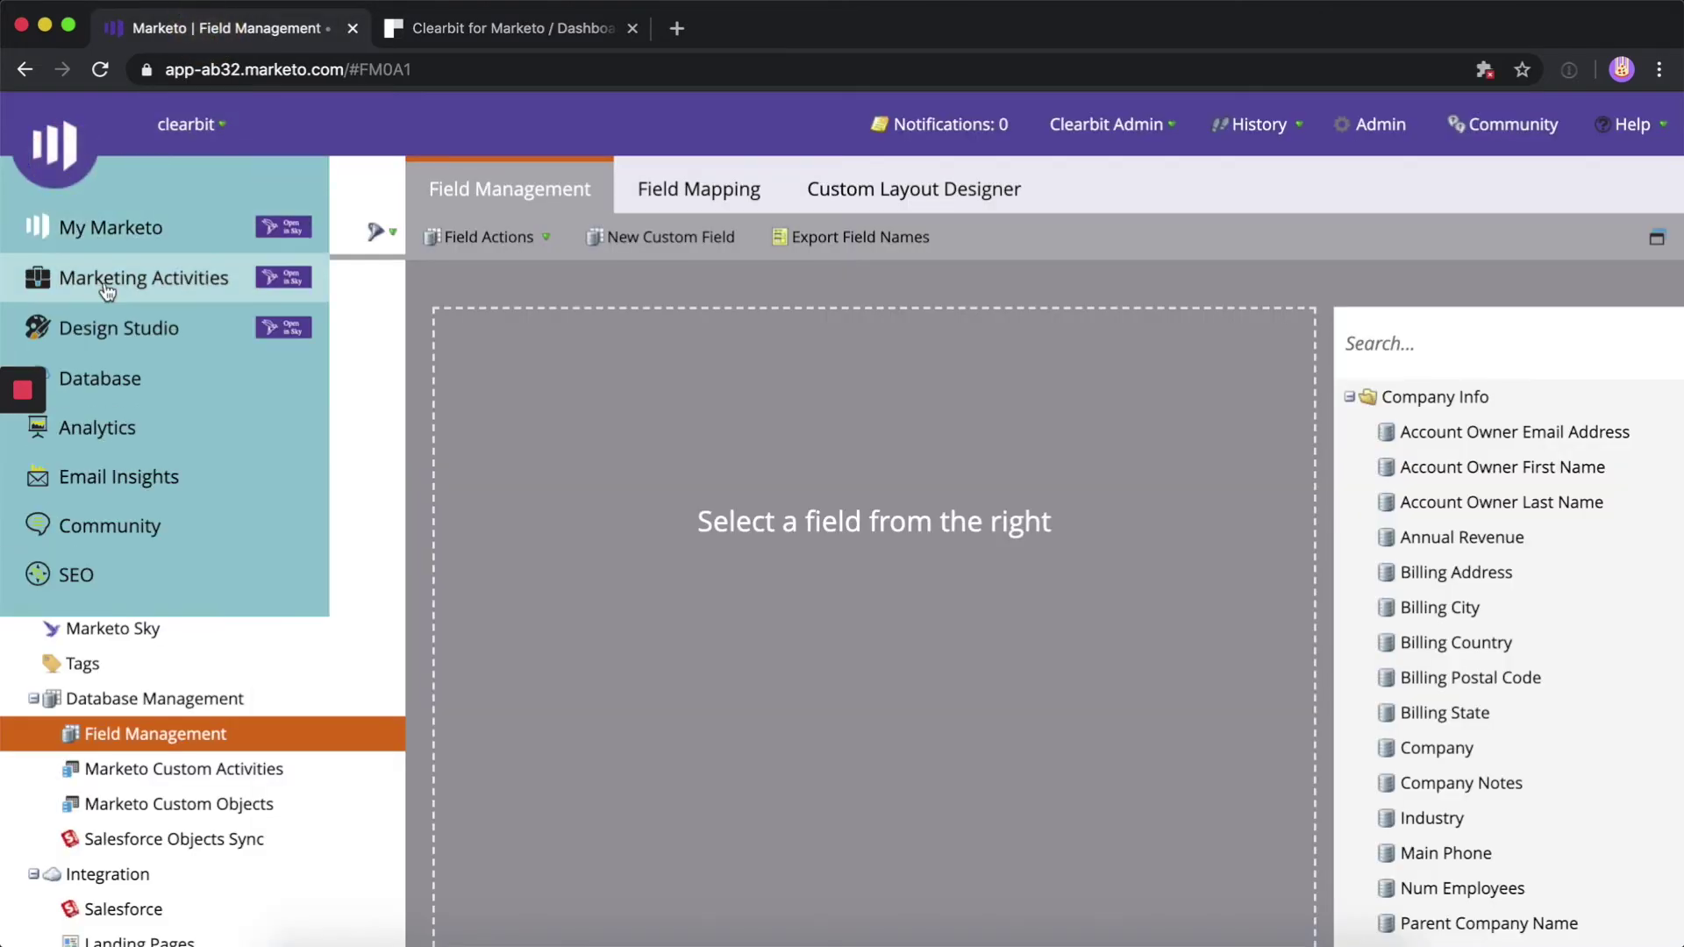
pyautogui.click(107, 289)
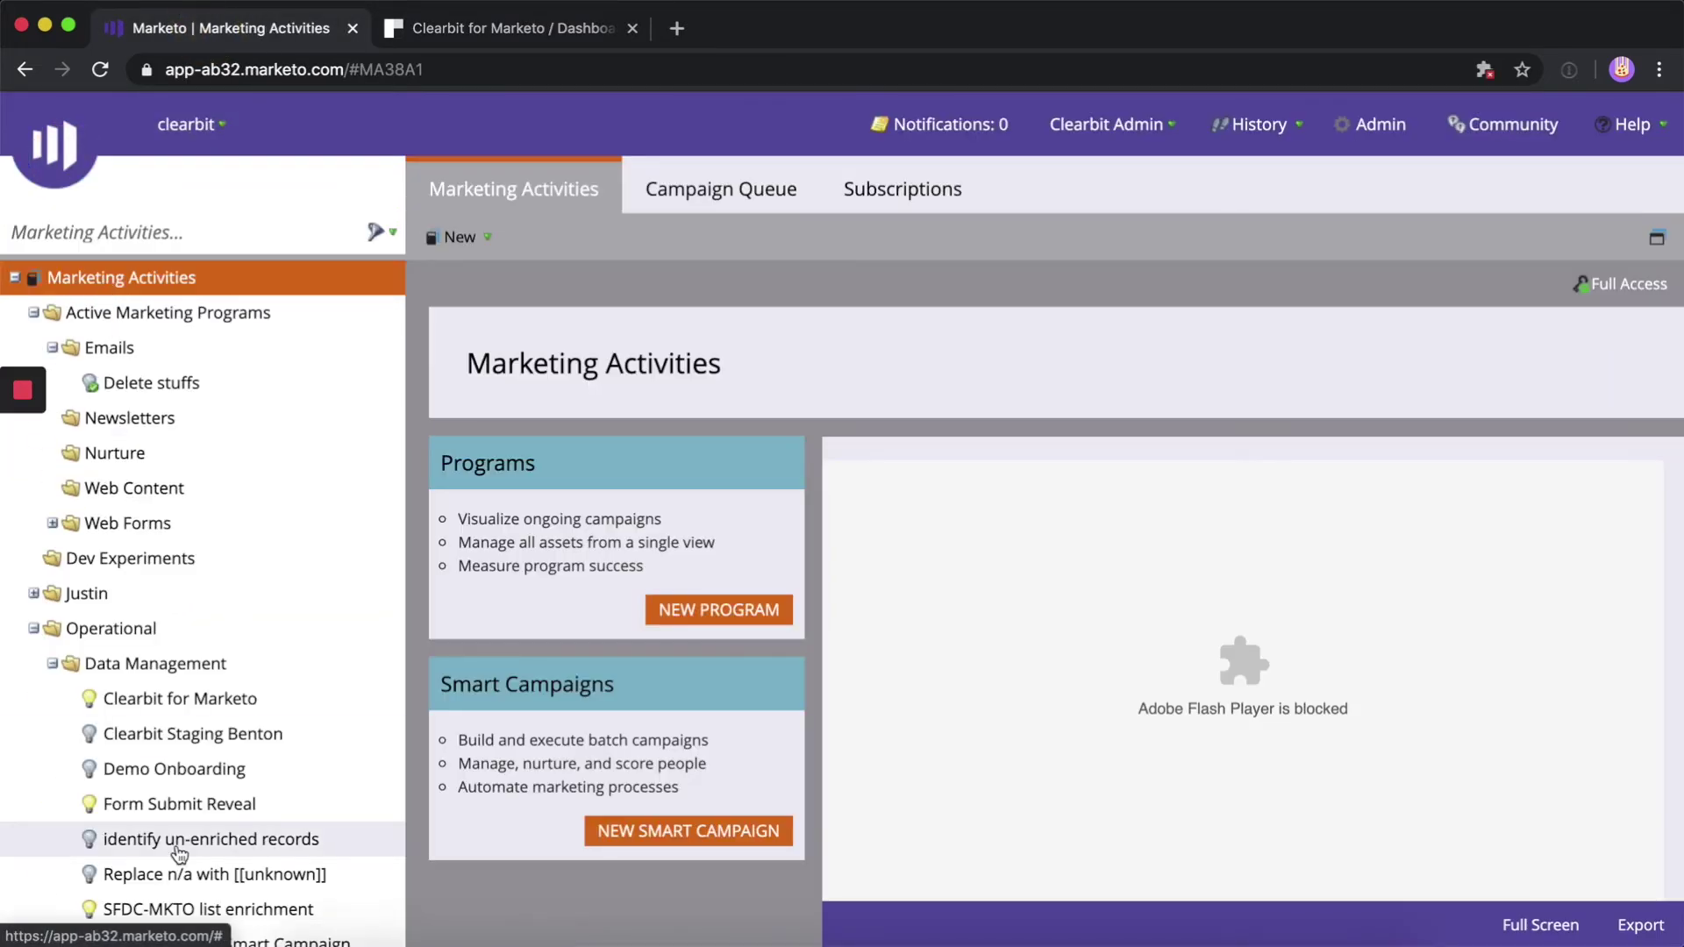
pyautogui.scroll(-1, 180, 853)
pyautogui.click(180, 728)
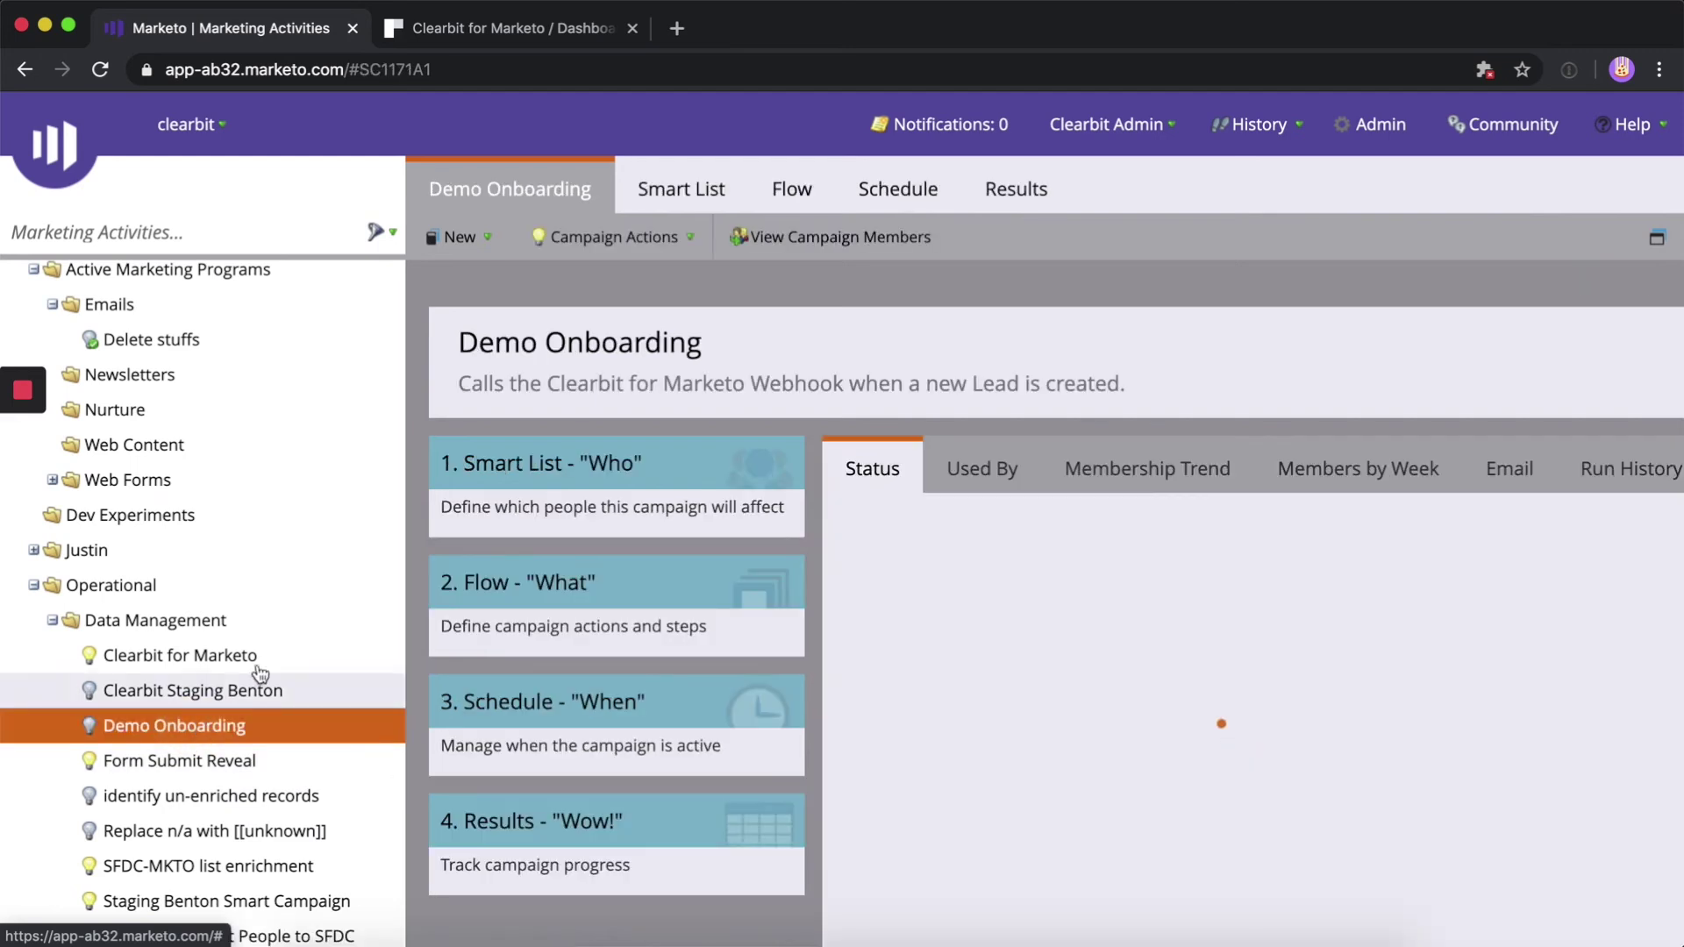
pyautogui.click(414, 67)
pyautogui.click(688, 200)
# Add Person is Created as the campaign's trigger
pyautogui.click(1550, 334)
pyautogui.write('Person')
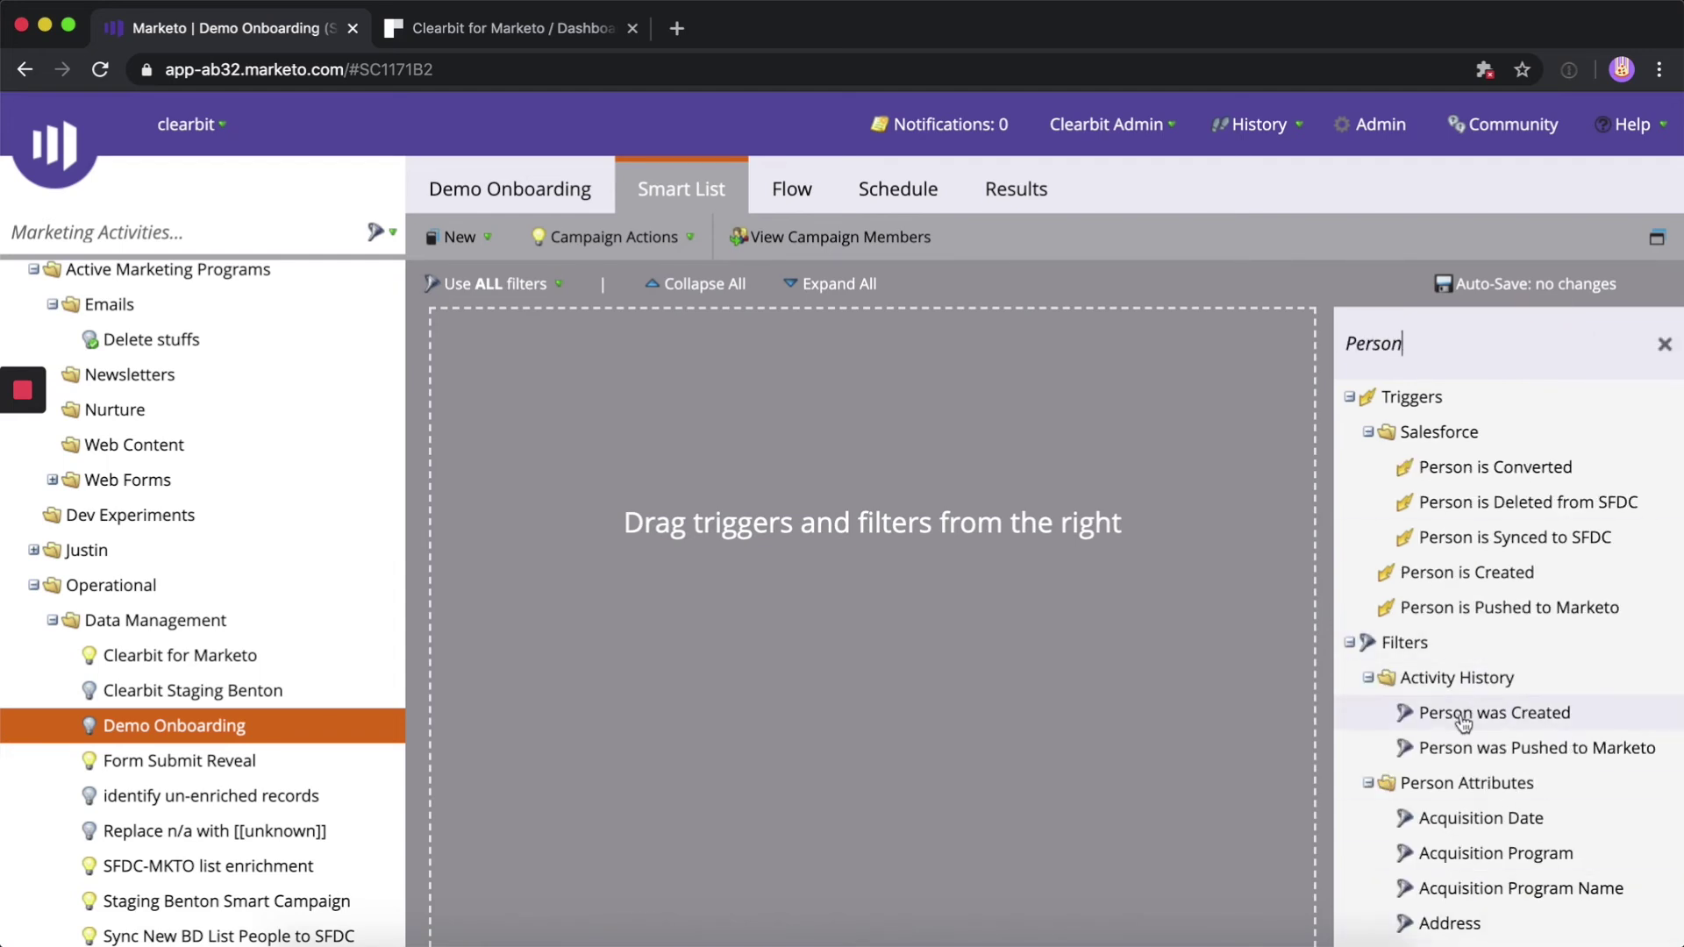
pyautogui.moveTo(1466, 572); pyautogui.dragTo(750, 419)
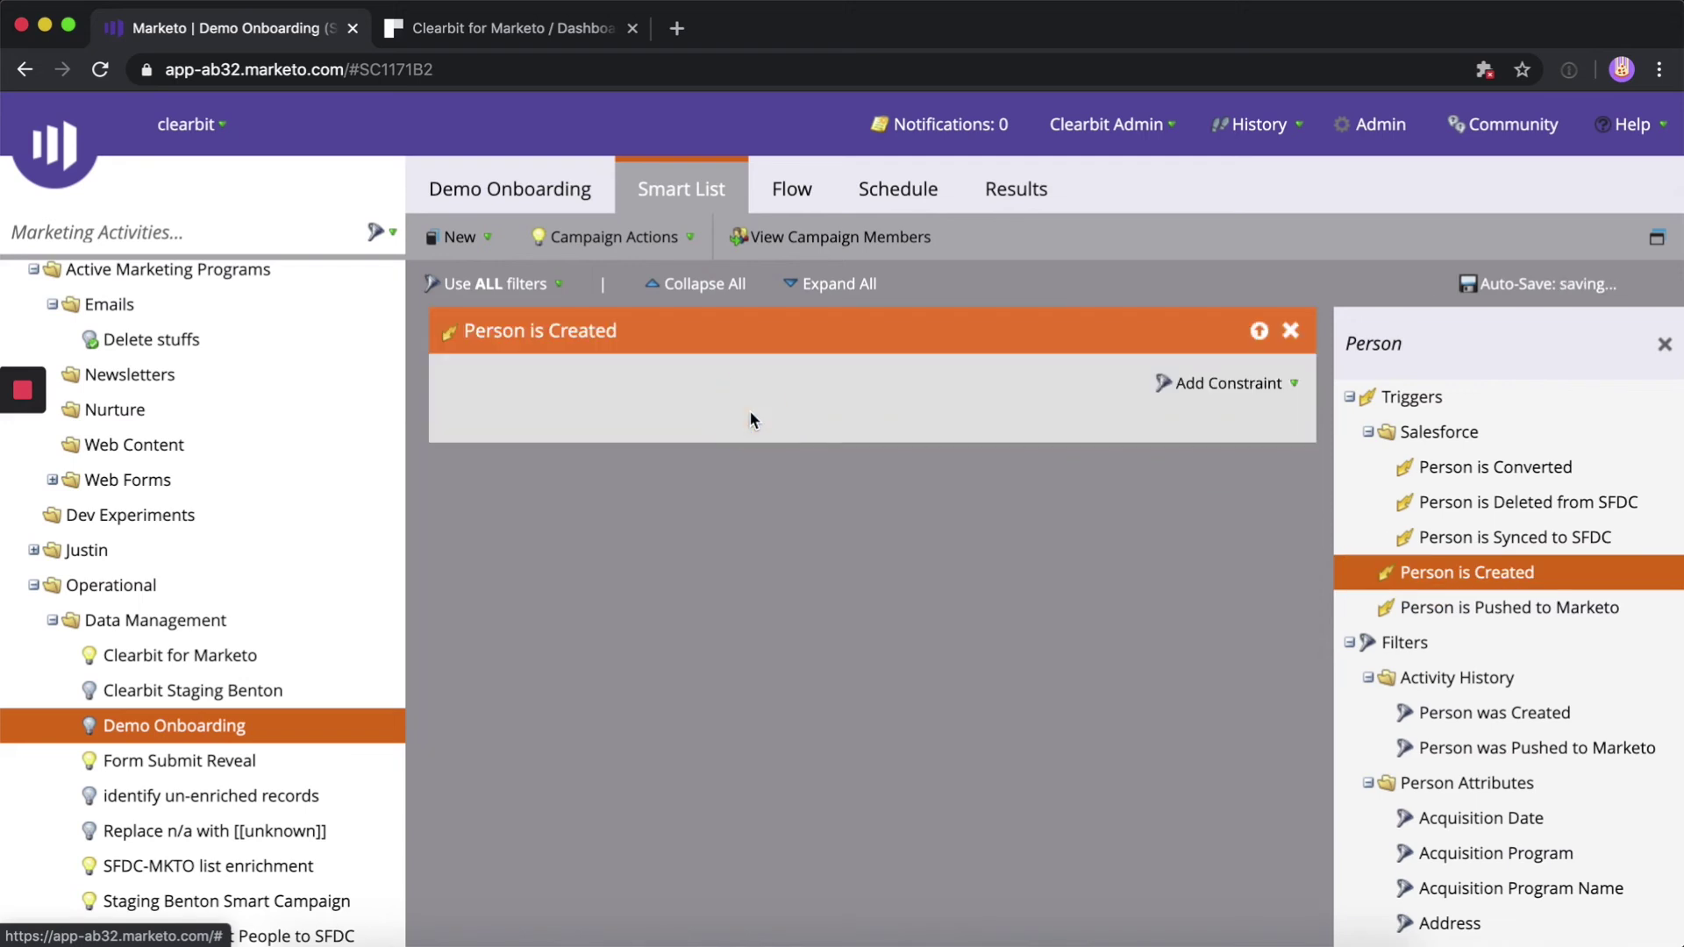
pyautogui.click(794, 190)
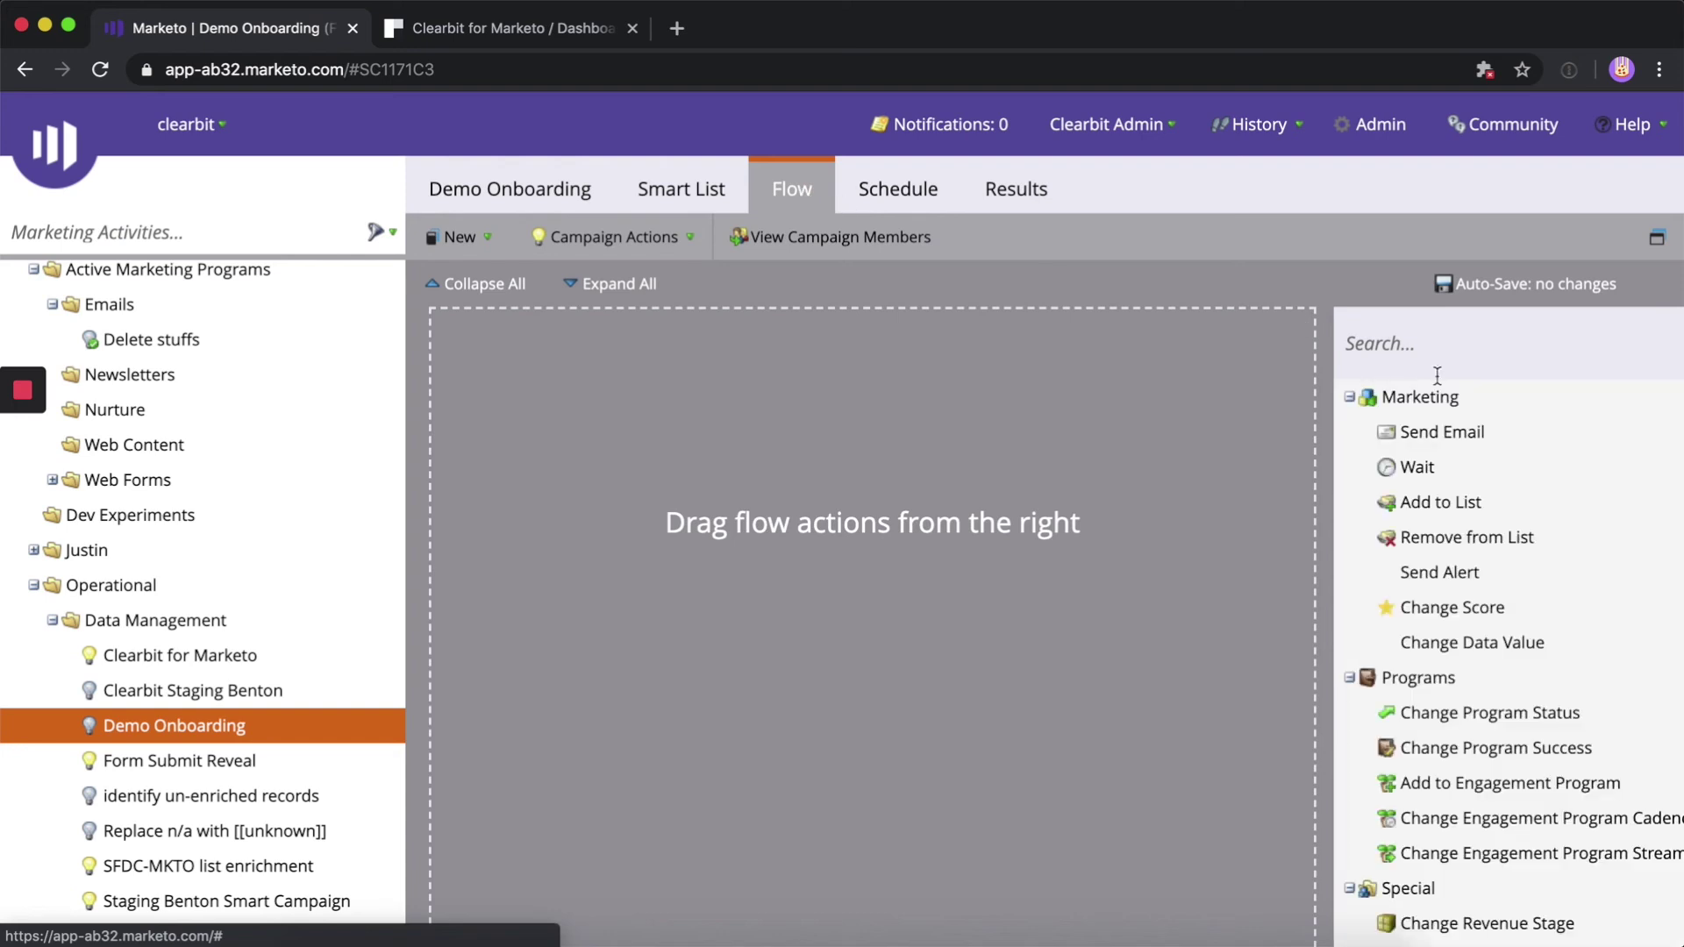
# Add a Call Webhook flow step that calls the Demo Onboarding webhook
pyautogui.click(1442, 342)
pyautogui.write('Call')
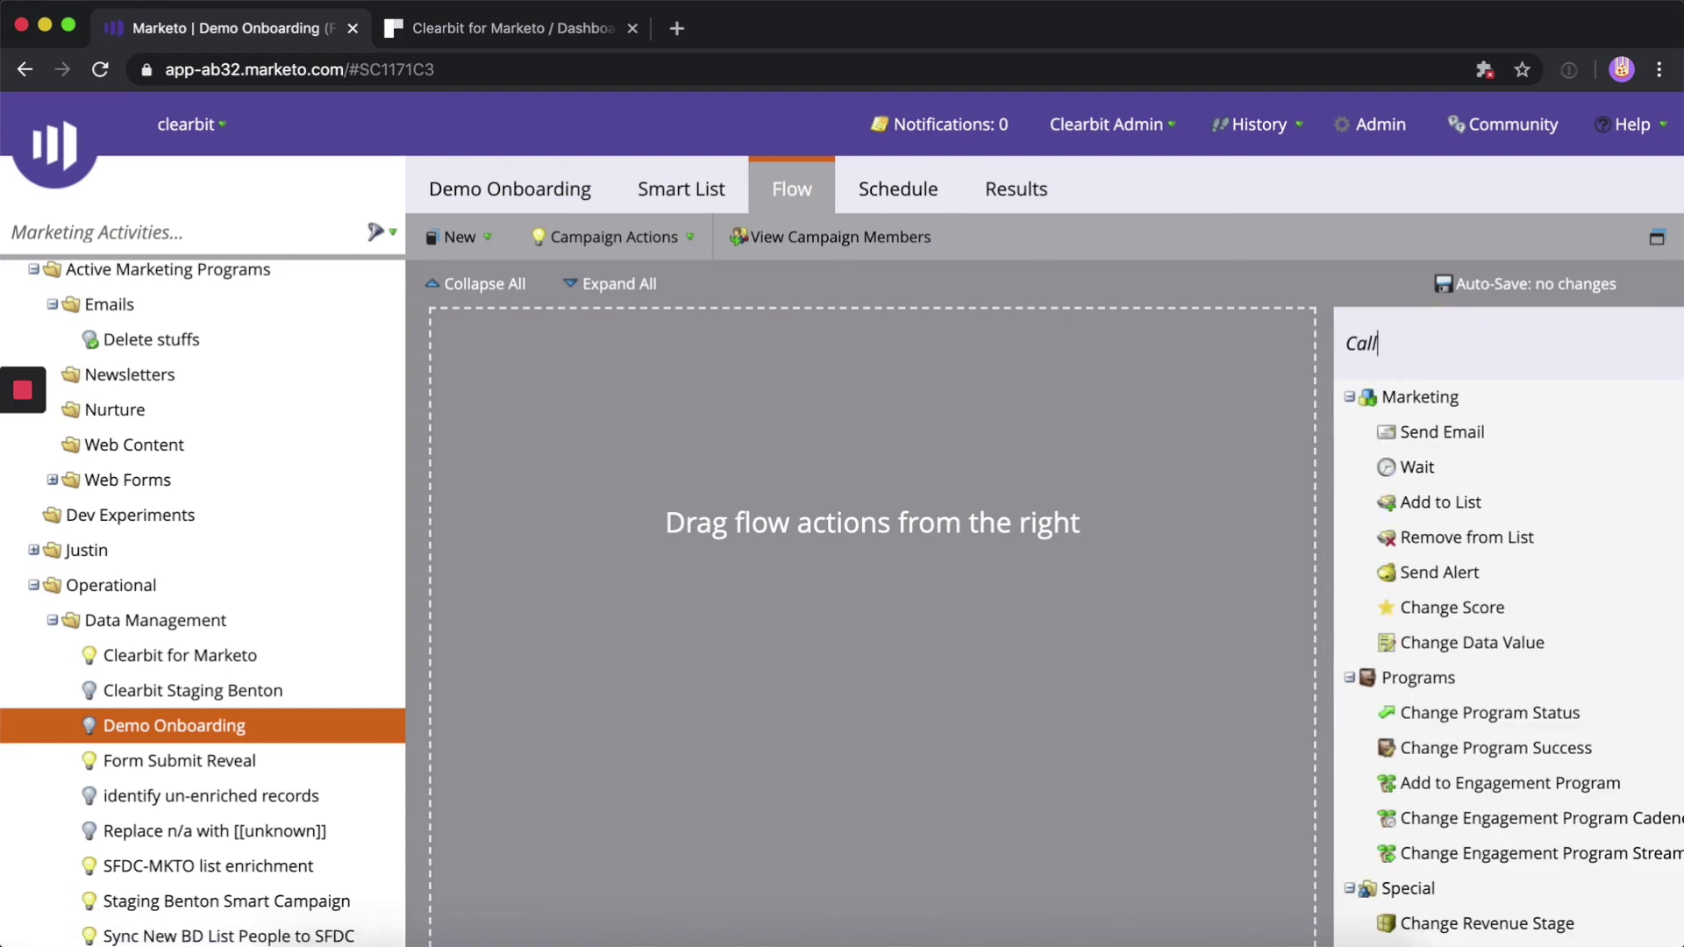
pyautogui.moveTo(1442, 433); pyautogui.dragTo(1035, 452)
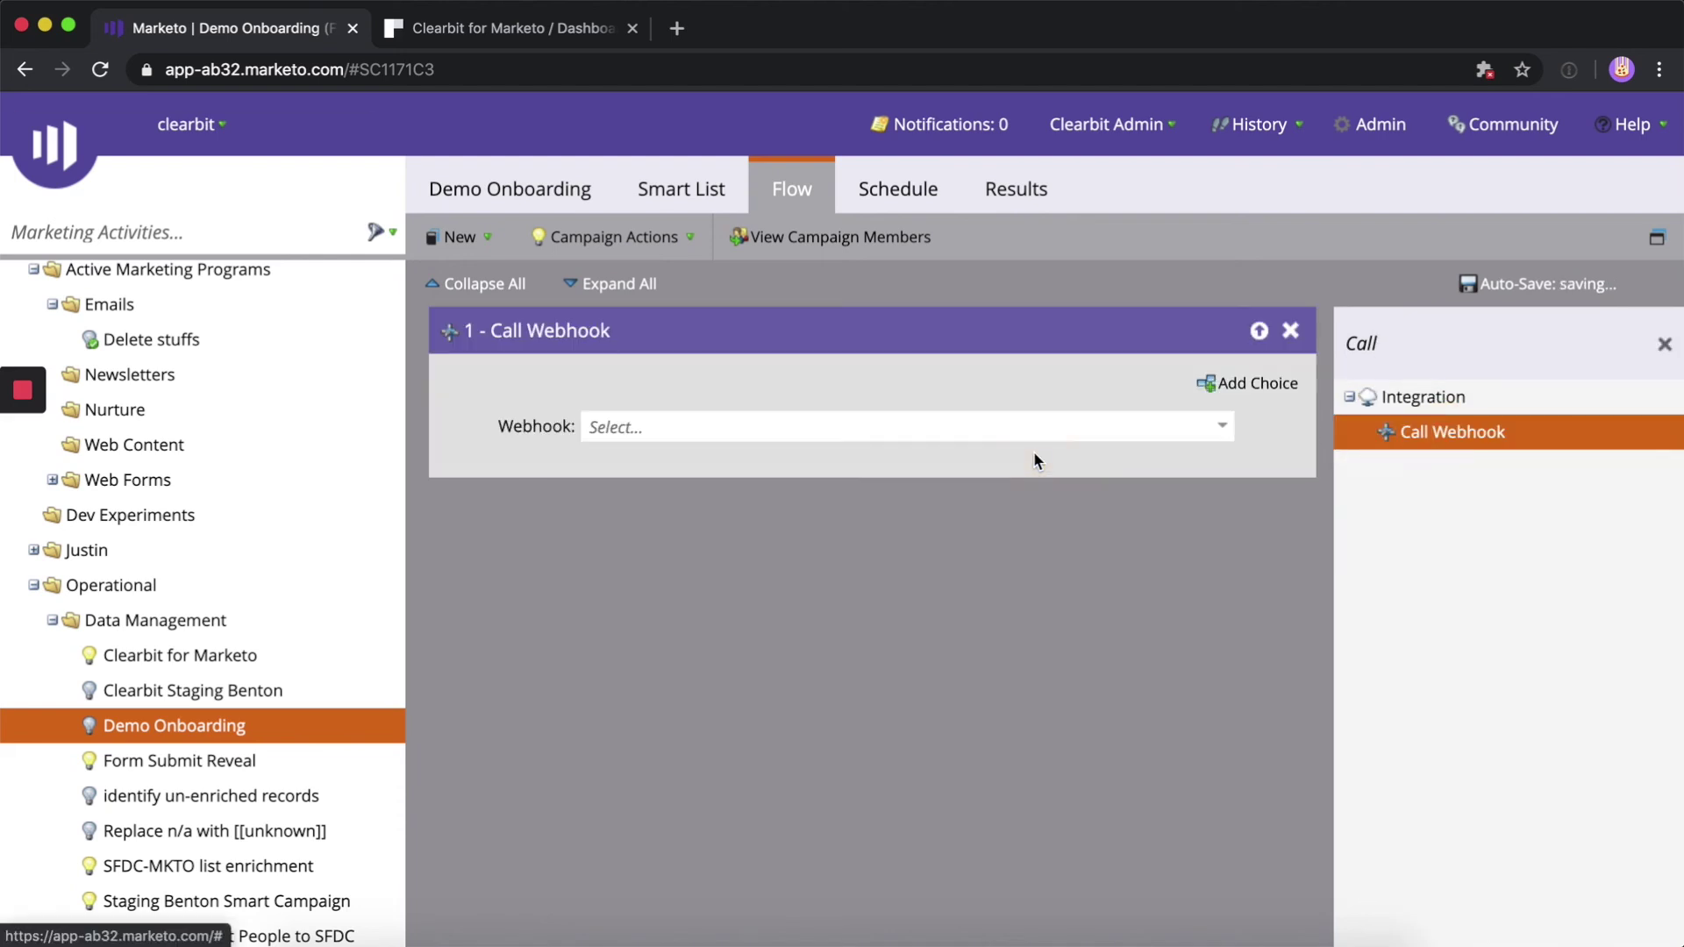
pyautogui.click(1222, 429)
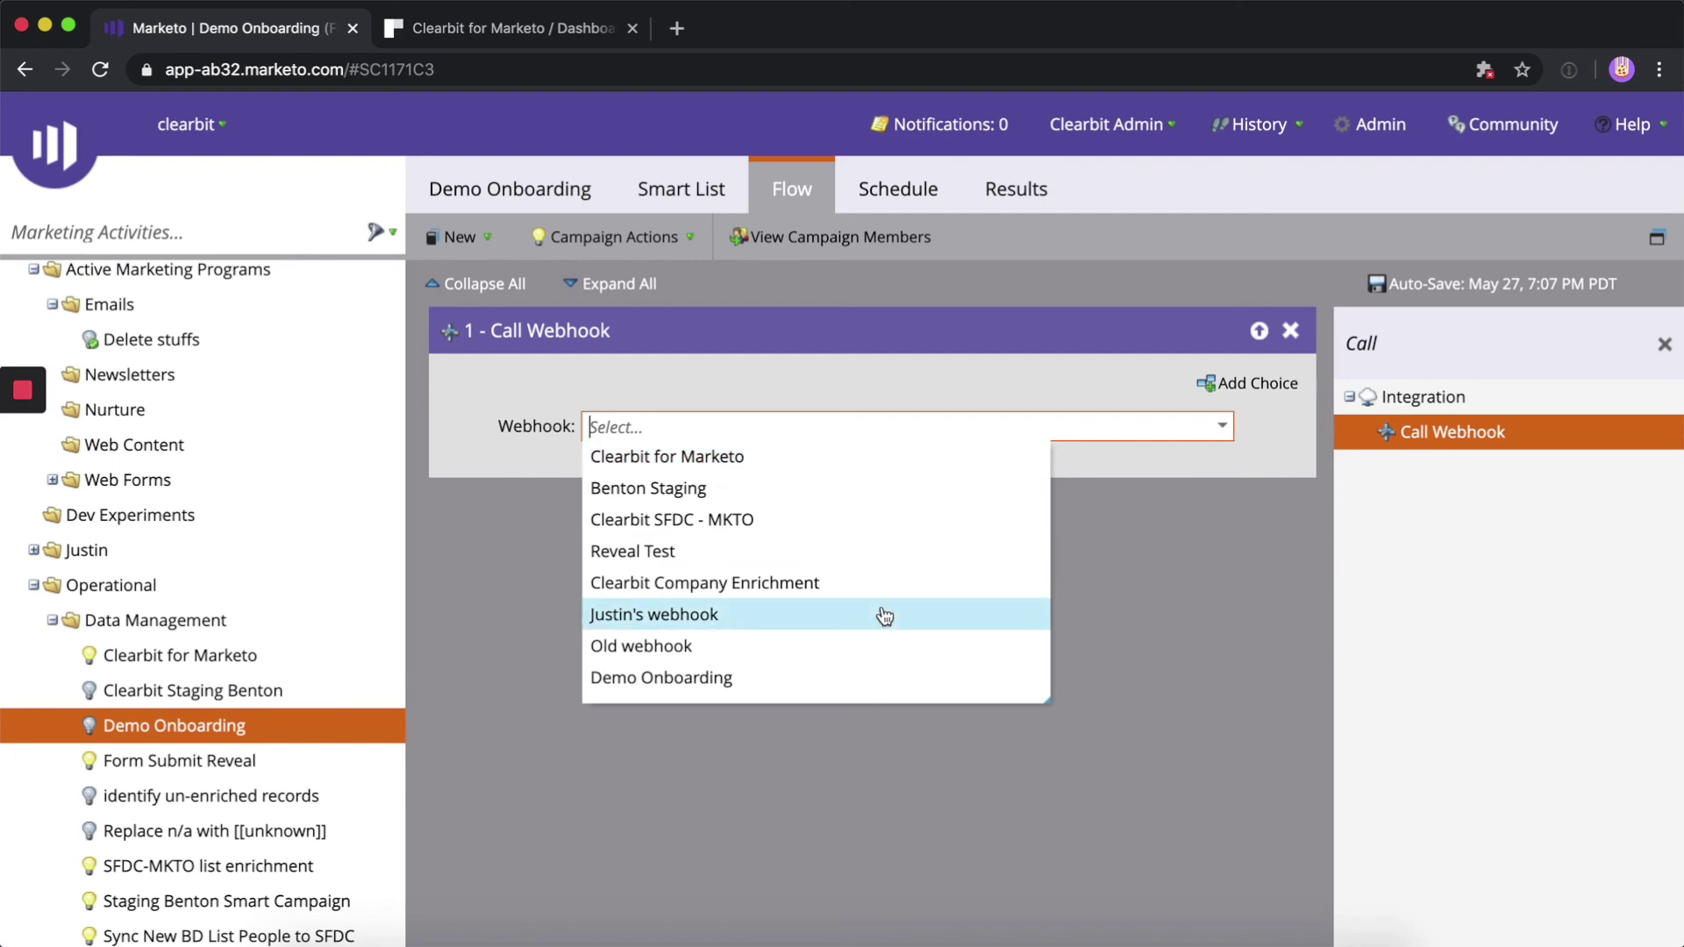
pyautogui.click(852, 678)
pyautogui.click(1008, 367)
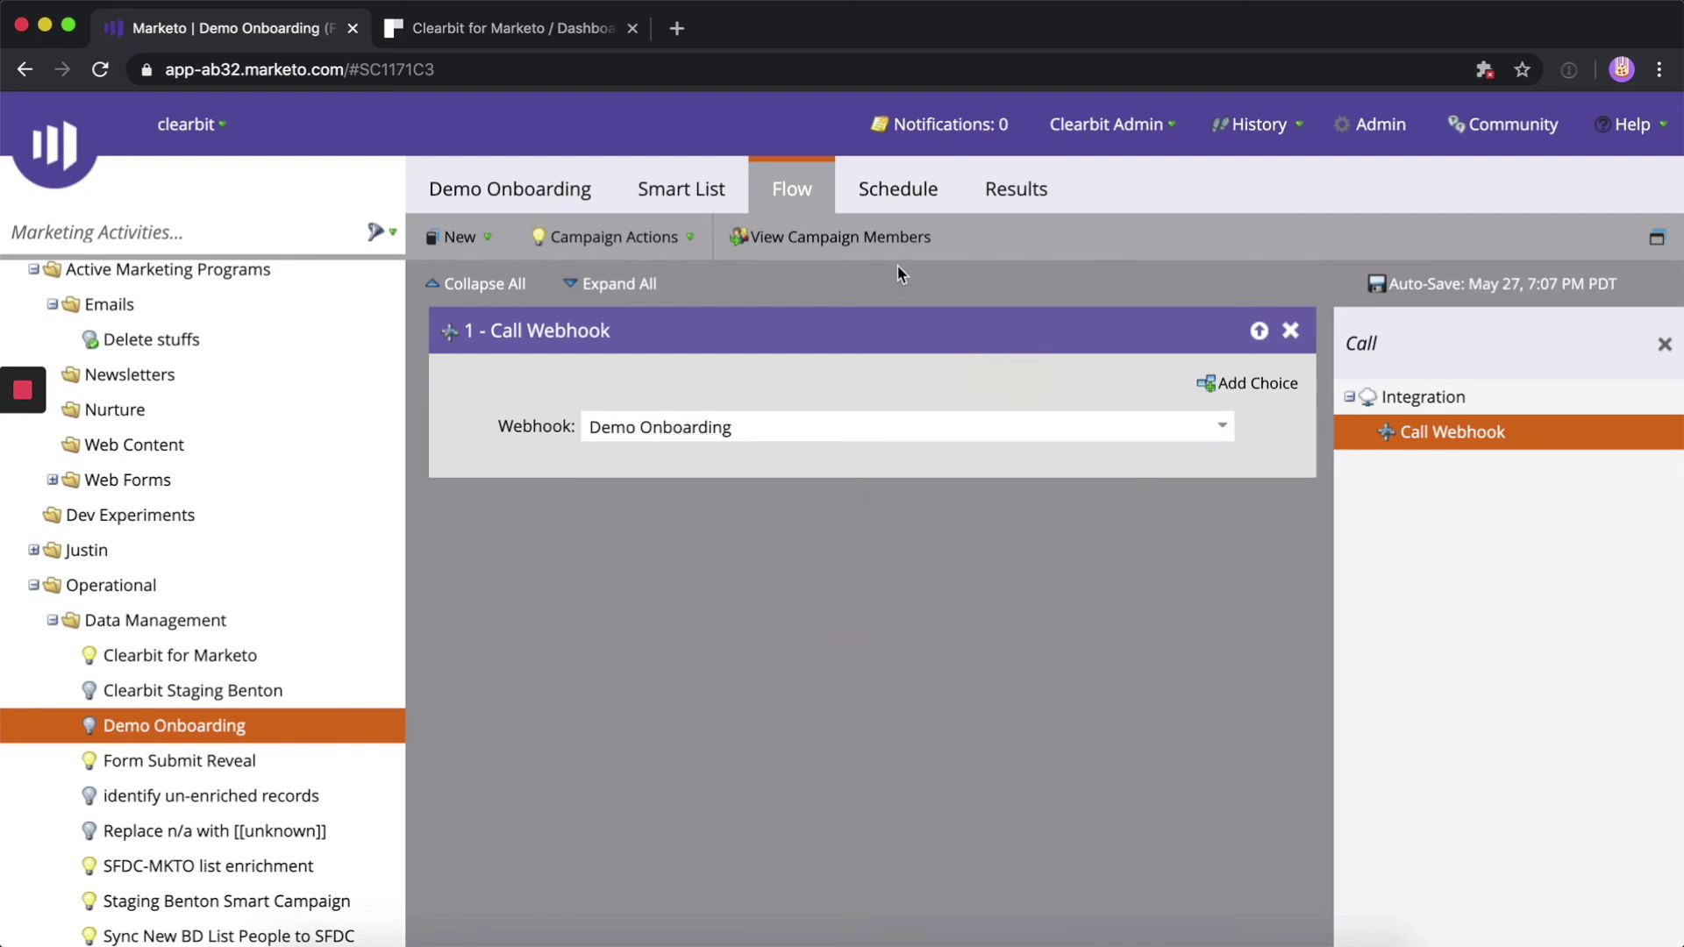
# Activate the Demo Onboarding campaign from its Schedule and confirm the activation
pyautogui.click(907, 212)
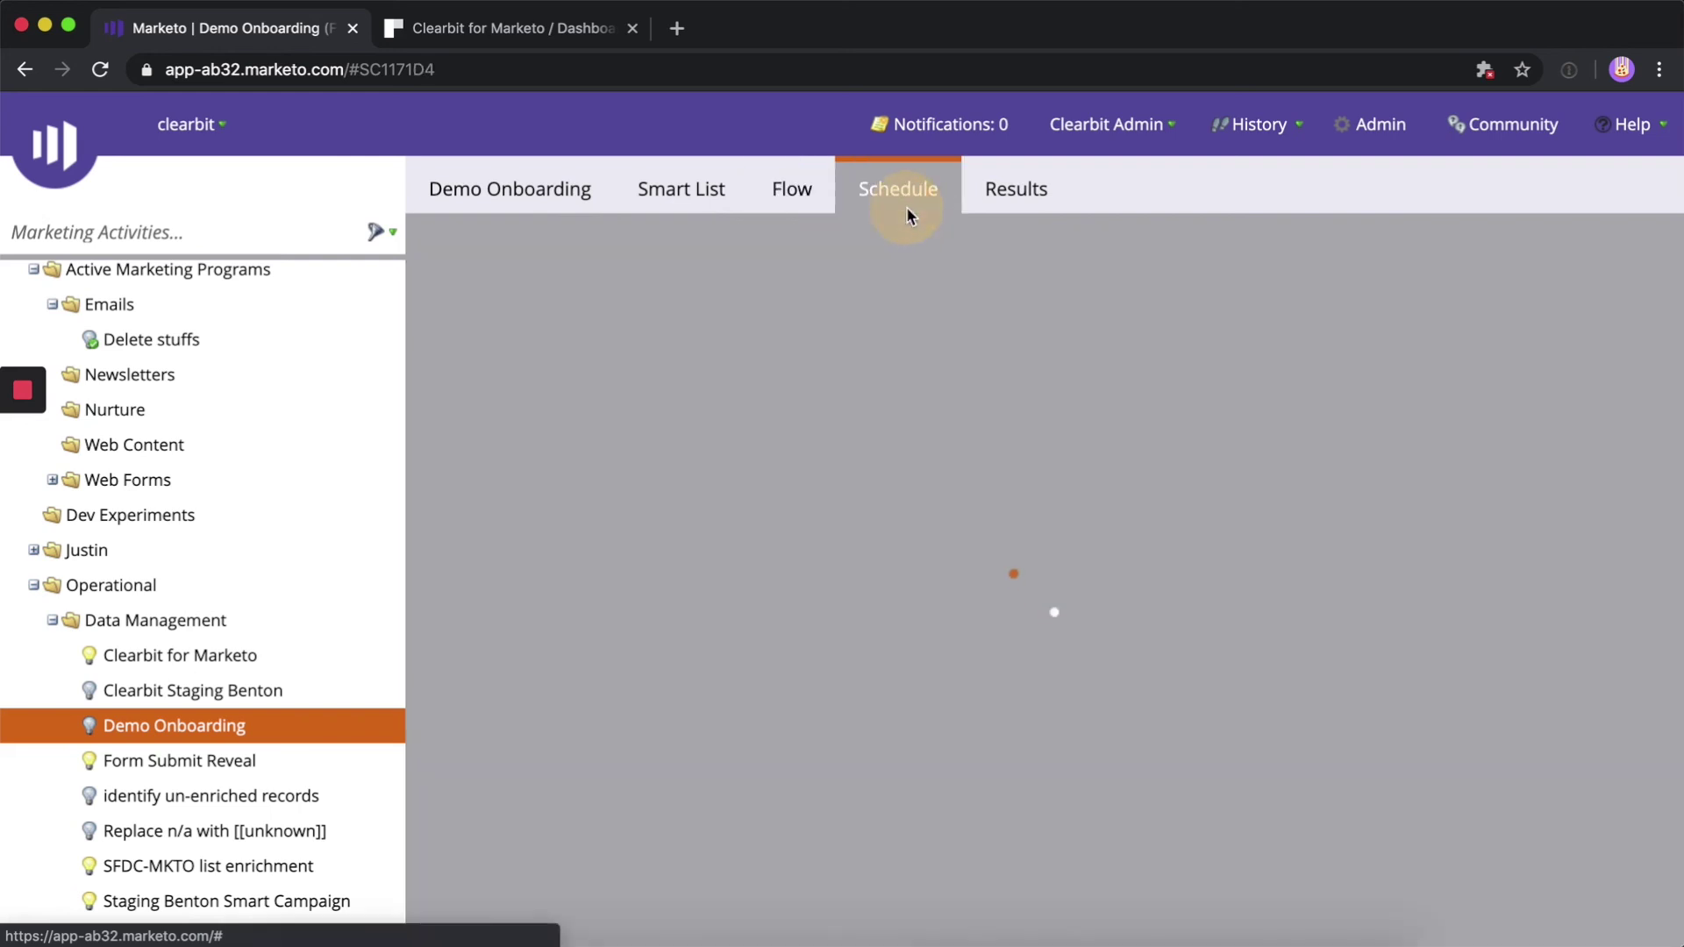
pyautogui.click(707, 830)
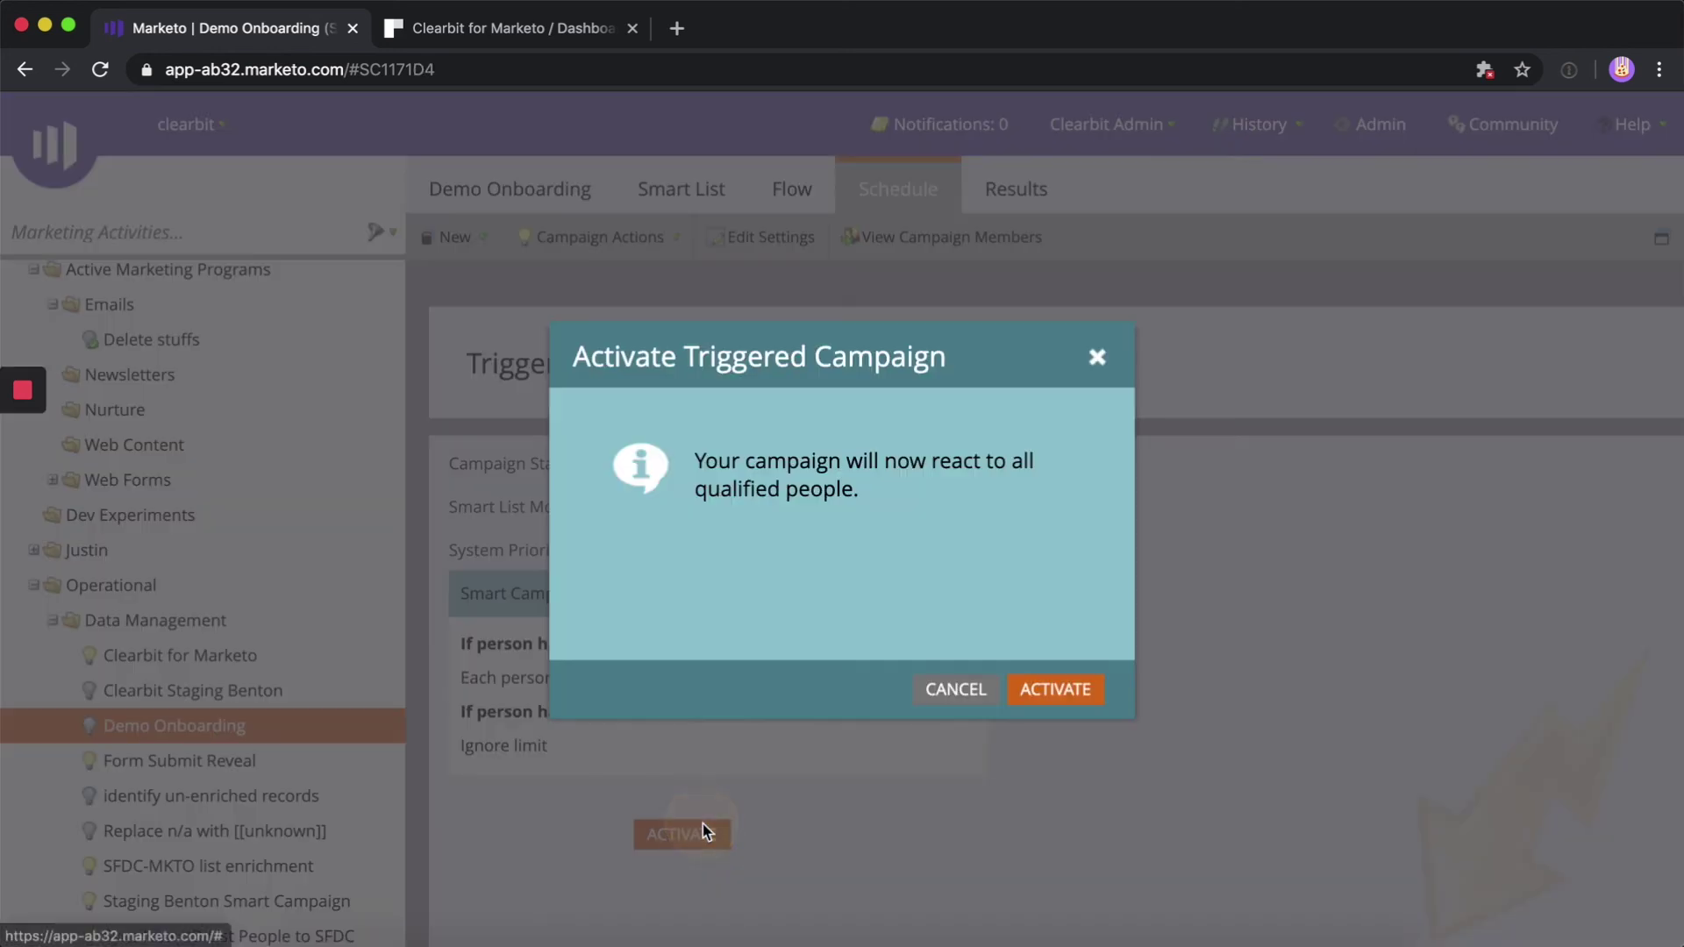
pyautogui.click(1086, 697)
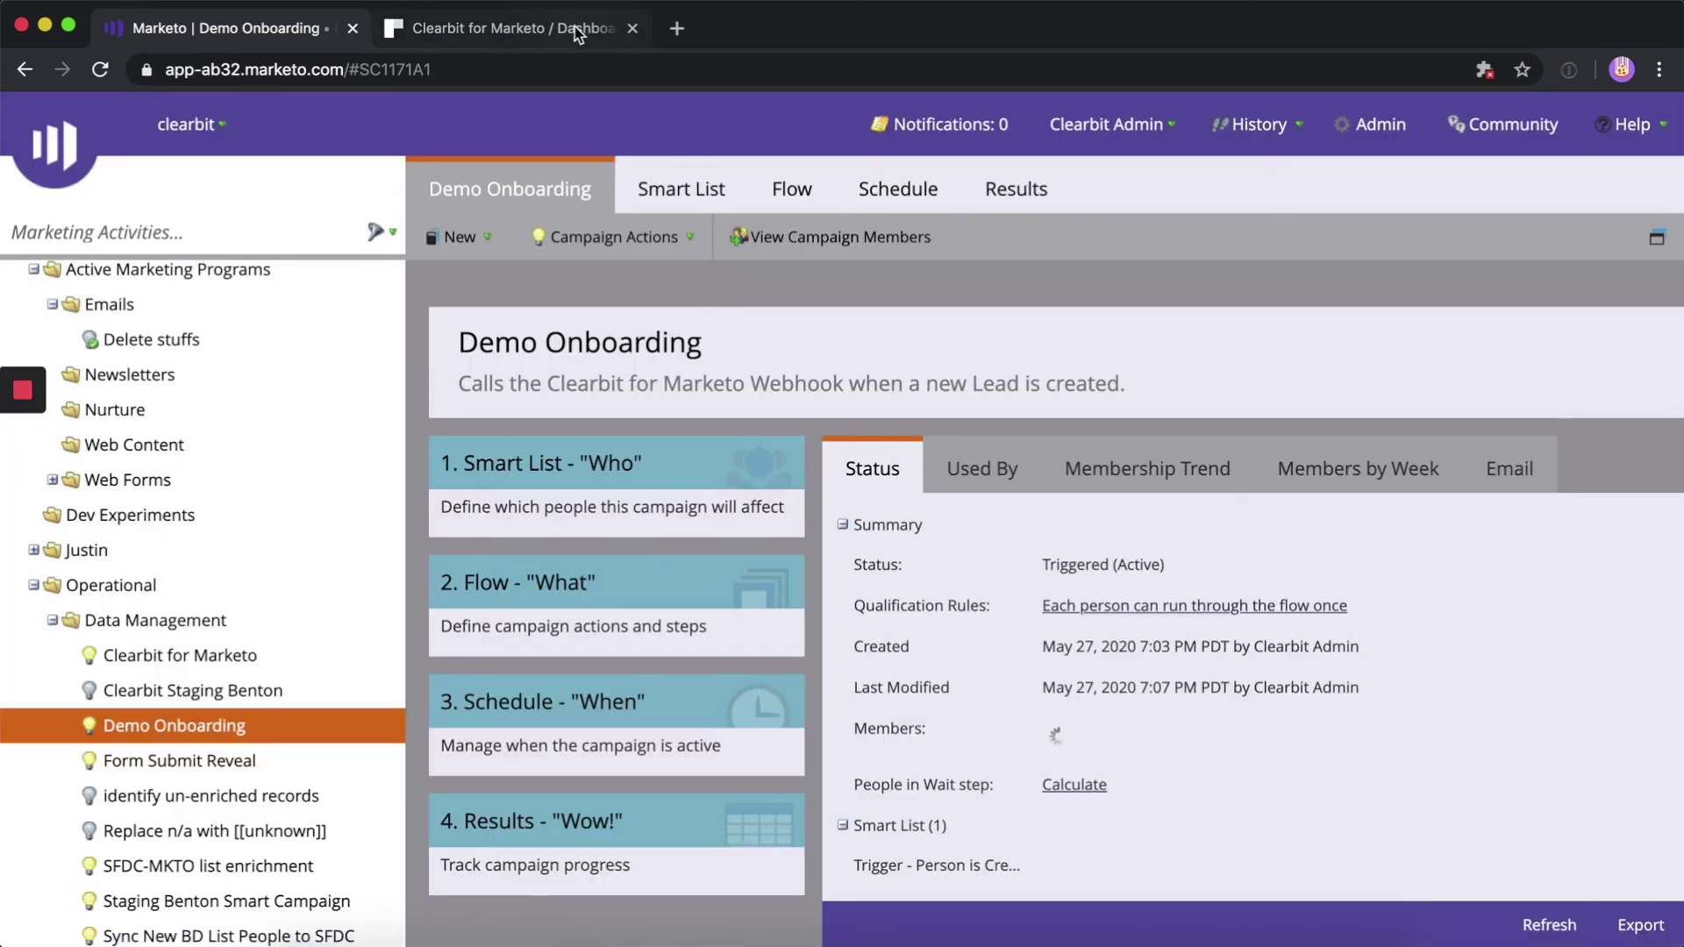
pyautogui.click(576, 27)
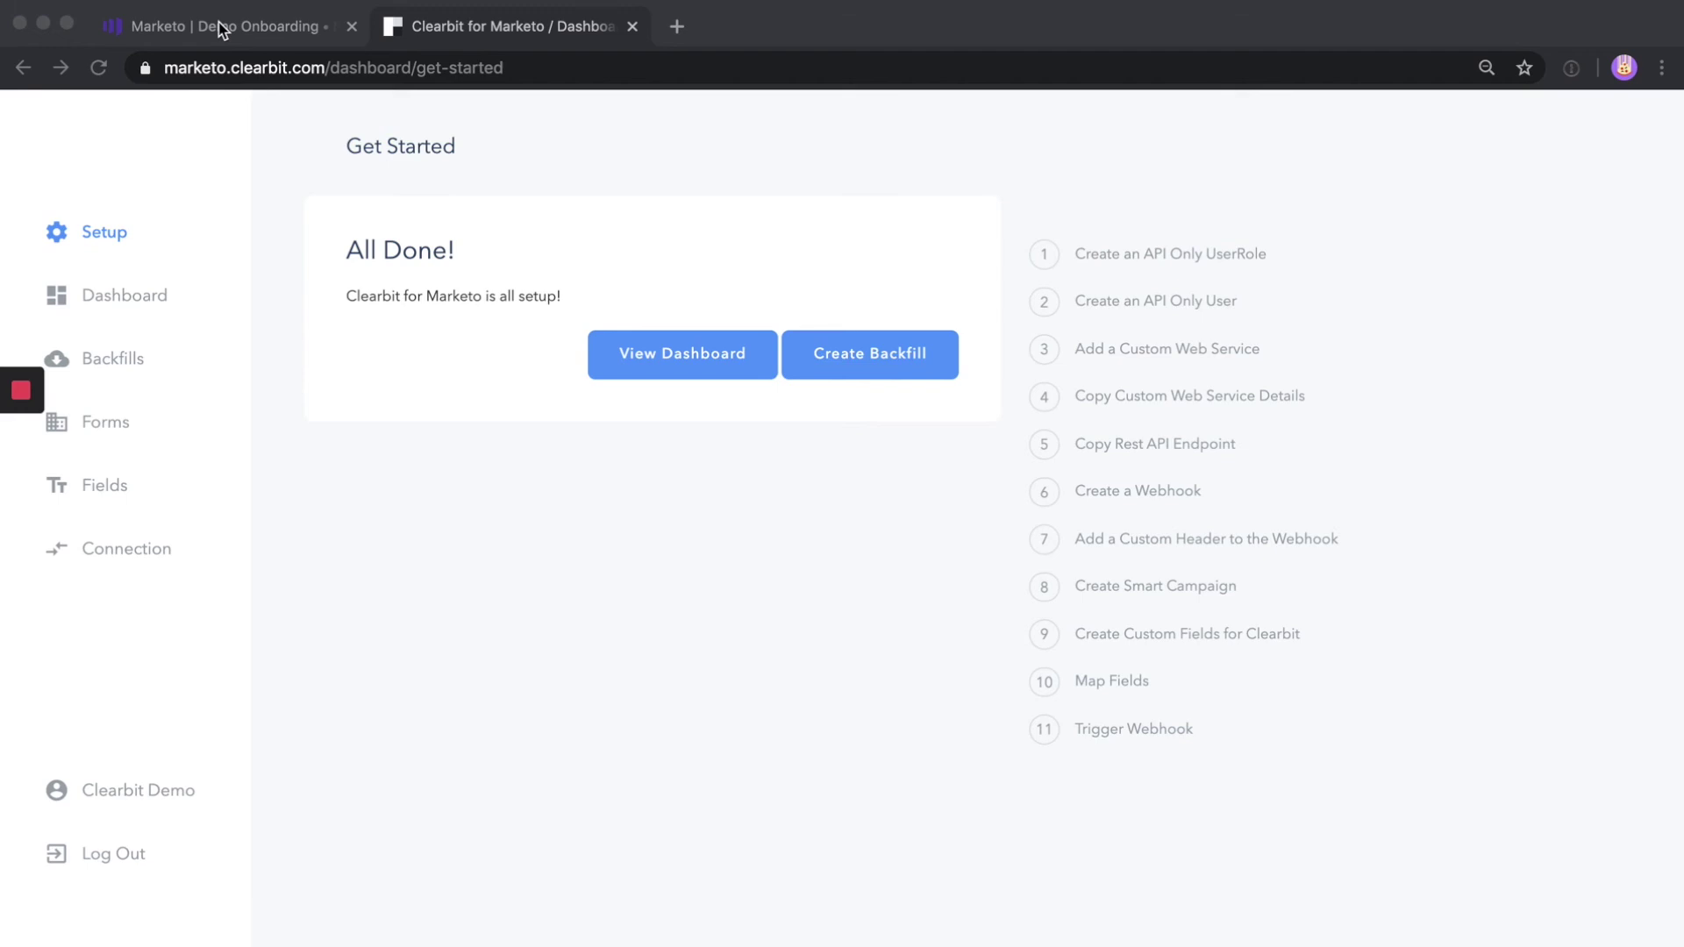
pyautogui.click(220, 29)
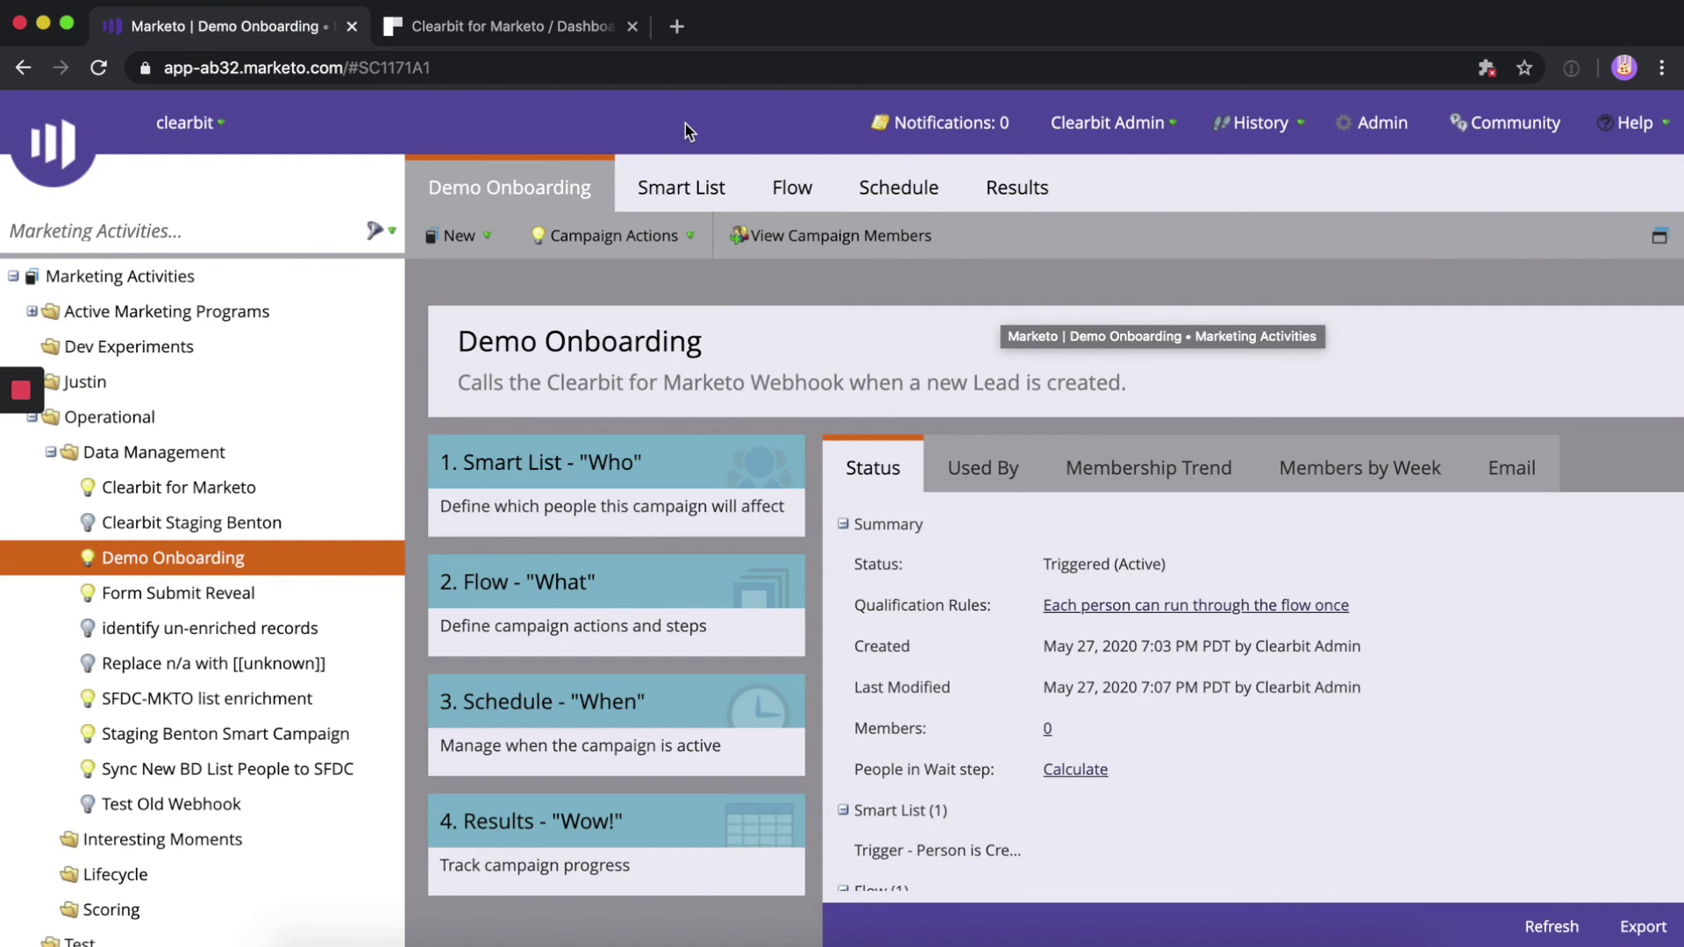
# Check the Person is Created trigger, the Call Webhook step and the Active schedule
pyautogui.click(668, 172)
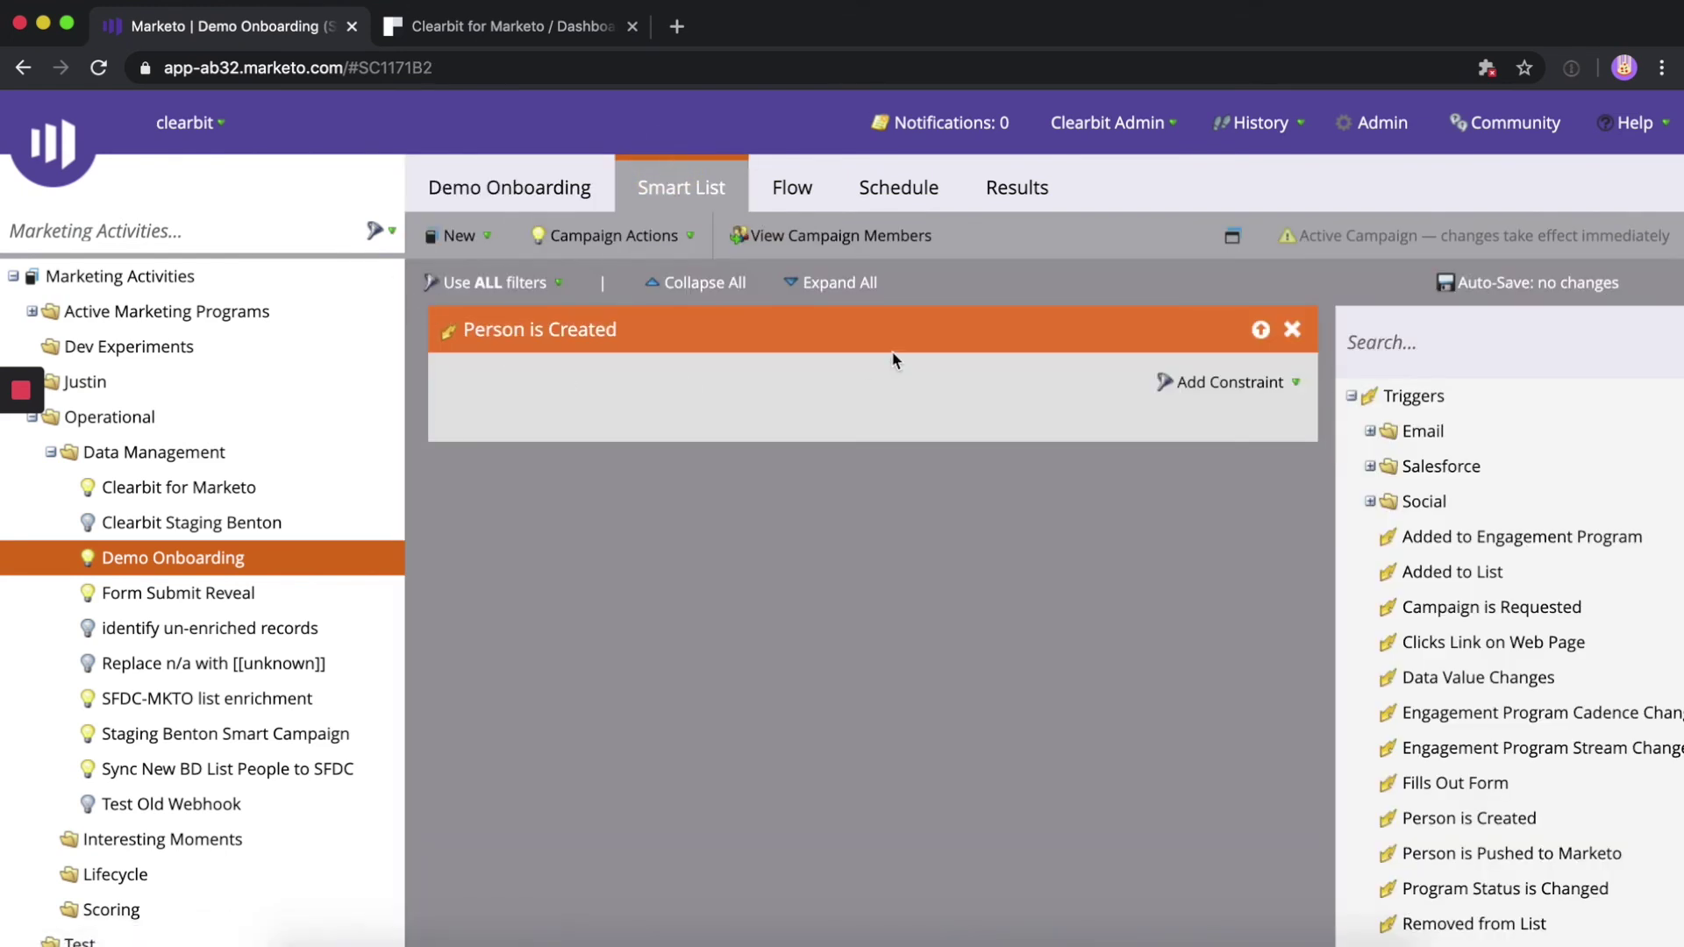
pyautogui.click(790, 188)
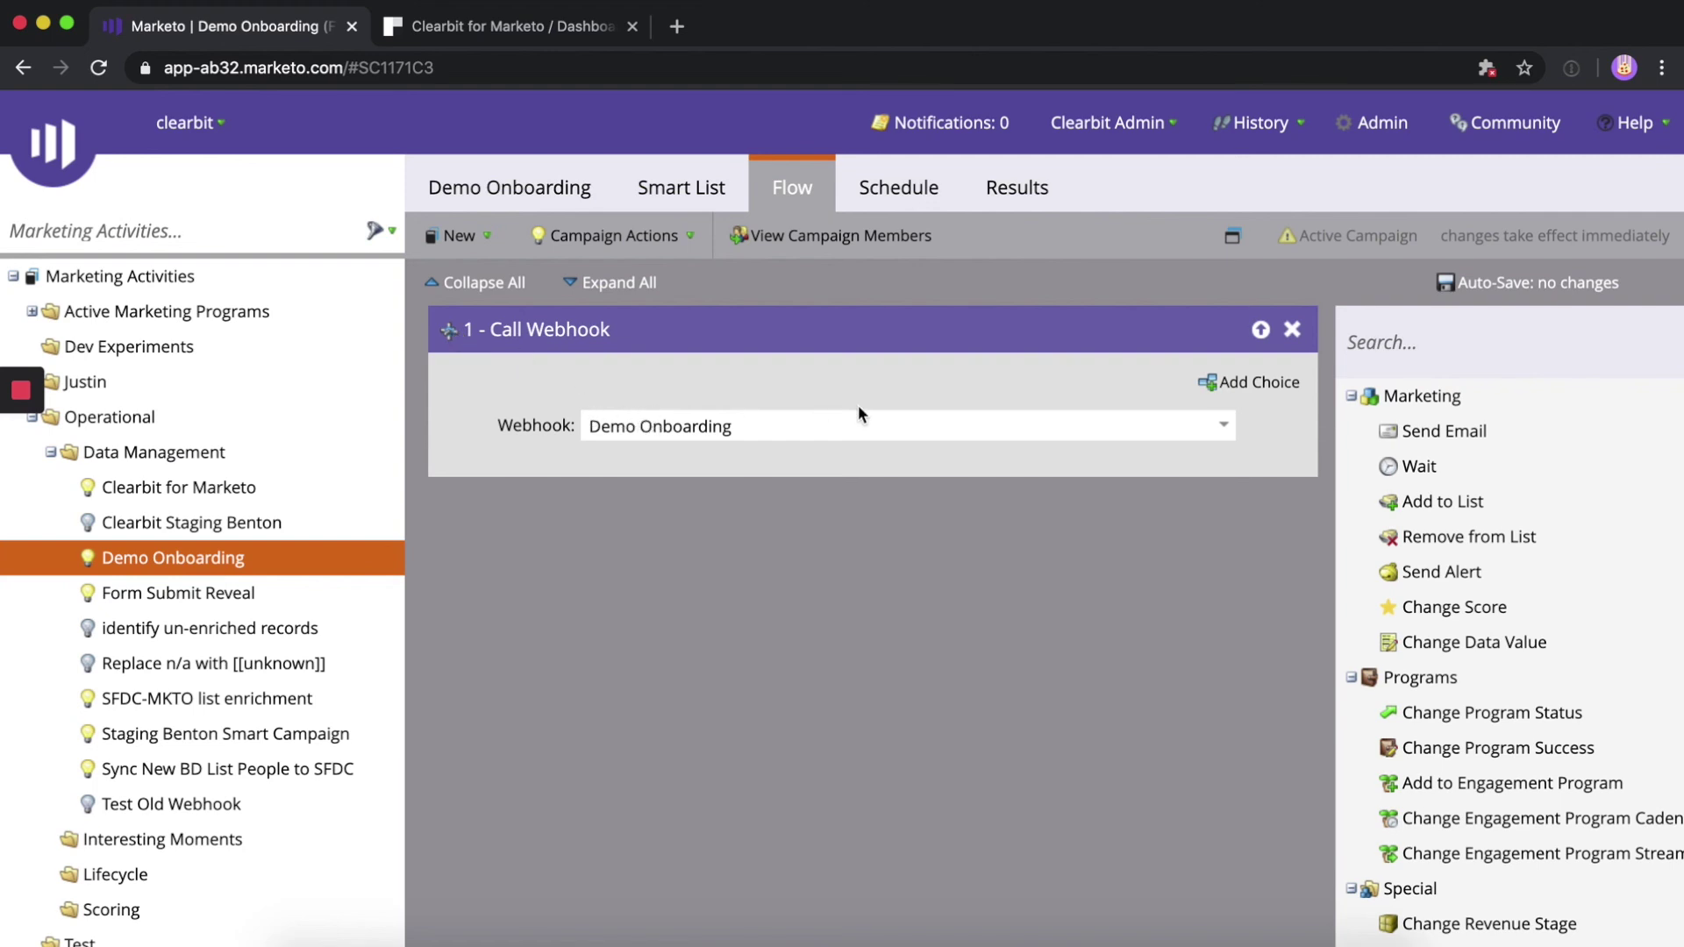
pyautogui.click(904, 192)
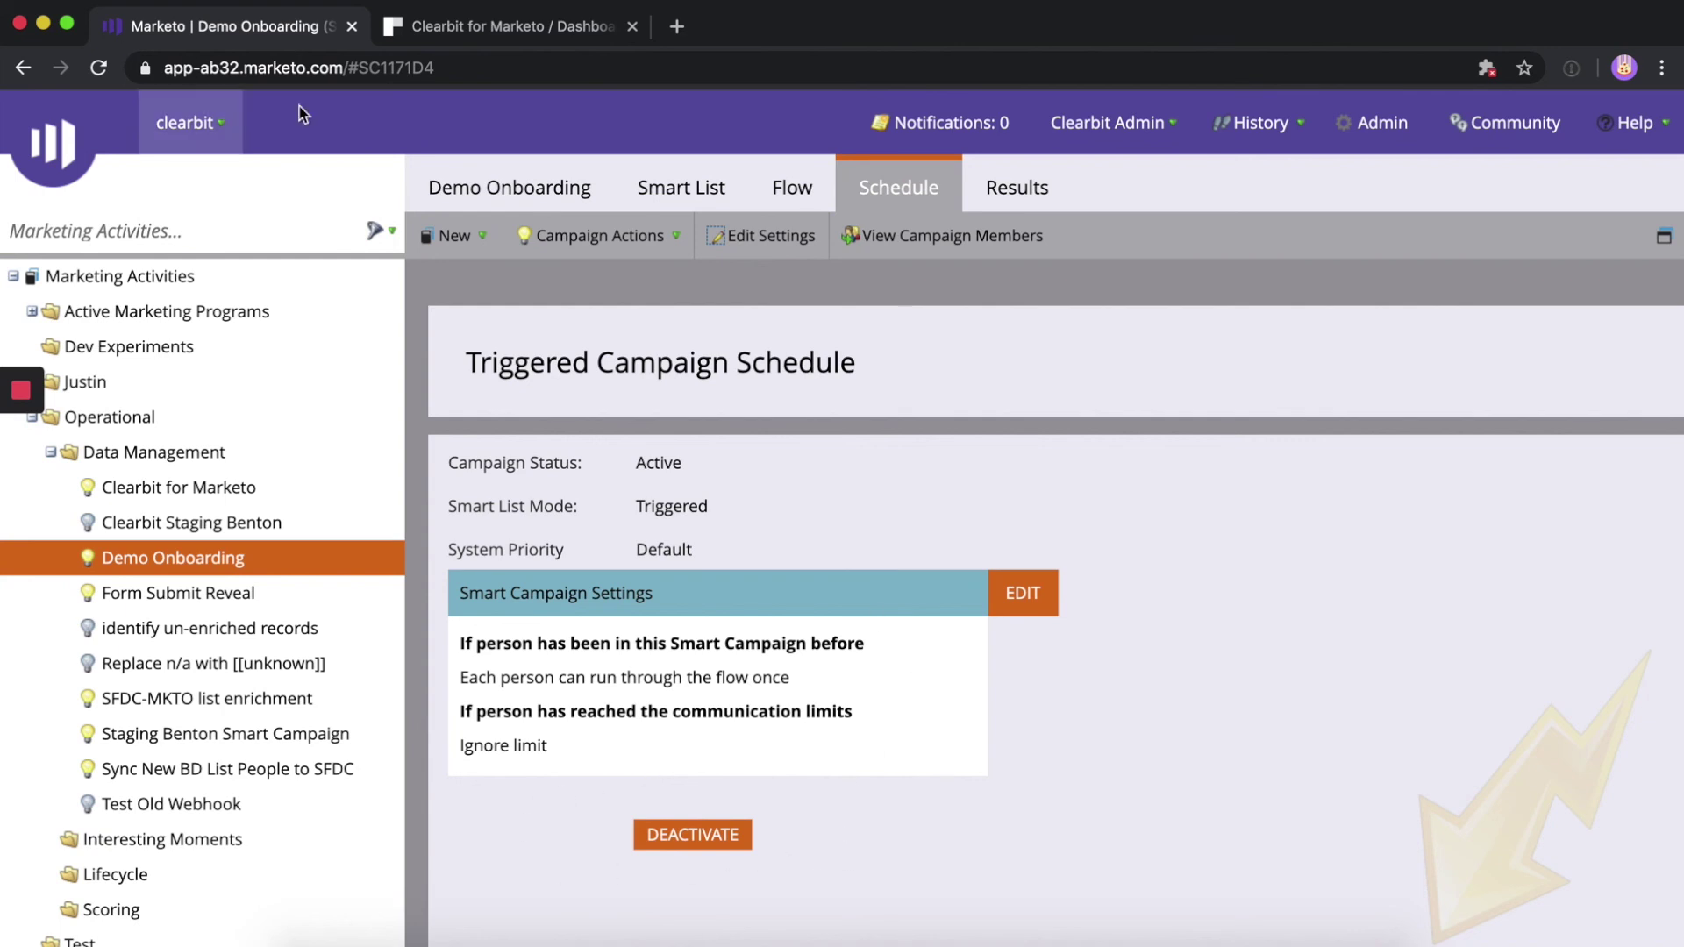
# Create a new person under No Acquisition Program with only a test e-mail address
pyautogui.moveTo(36, 180)
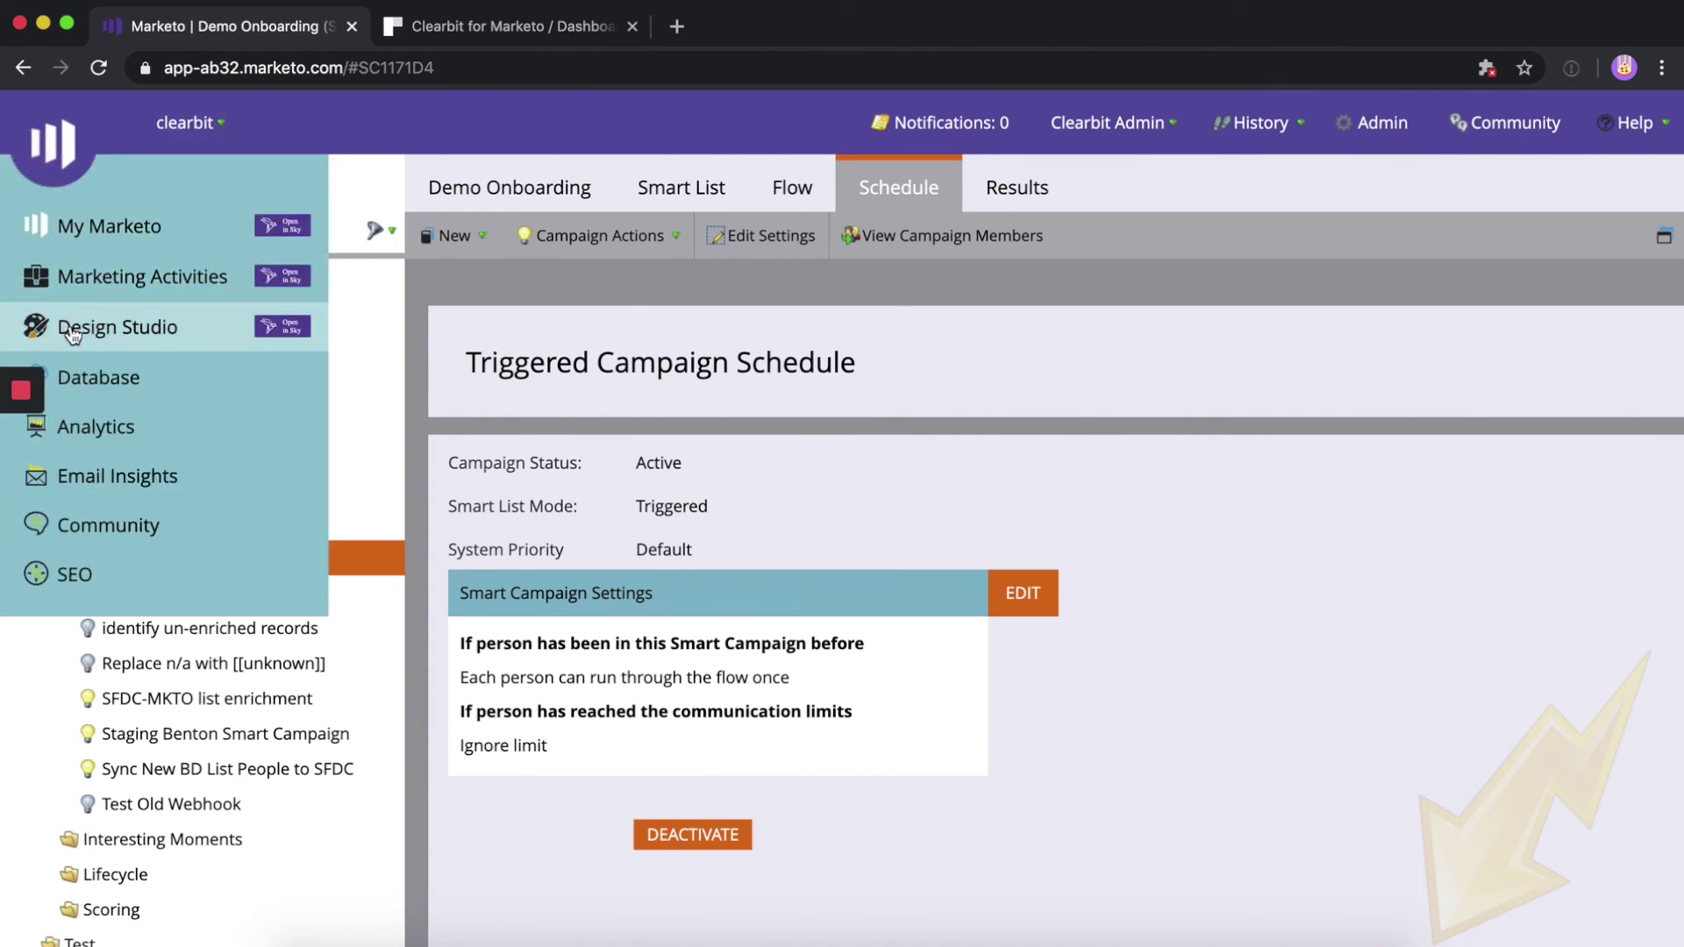
pyautogui.click(84, 379)
pyautogui.click(212, 597)
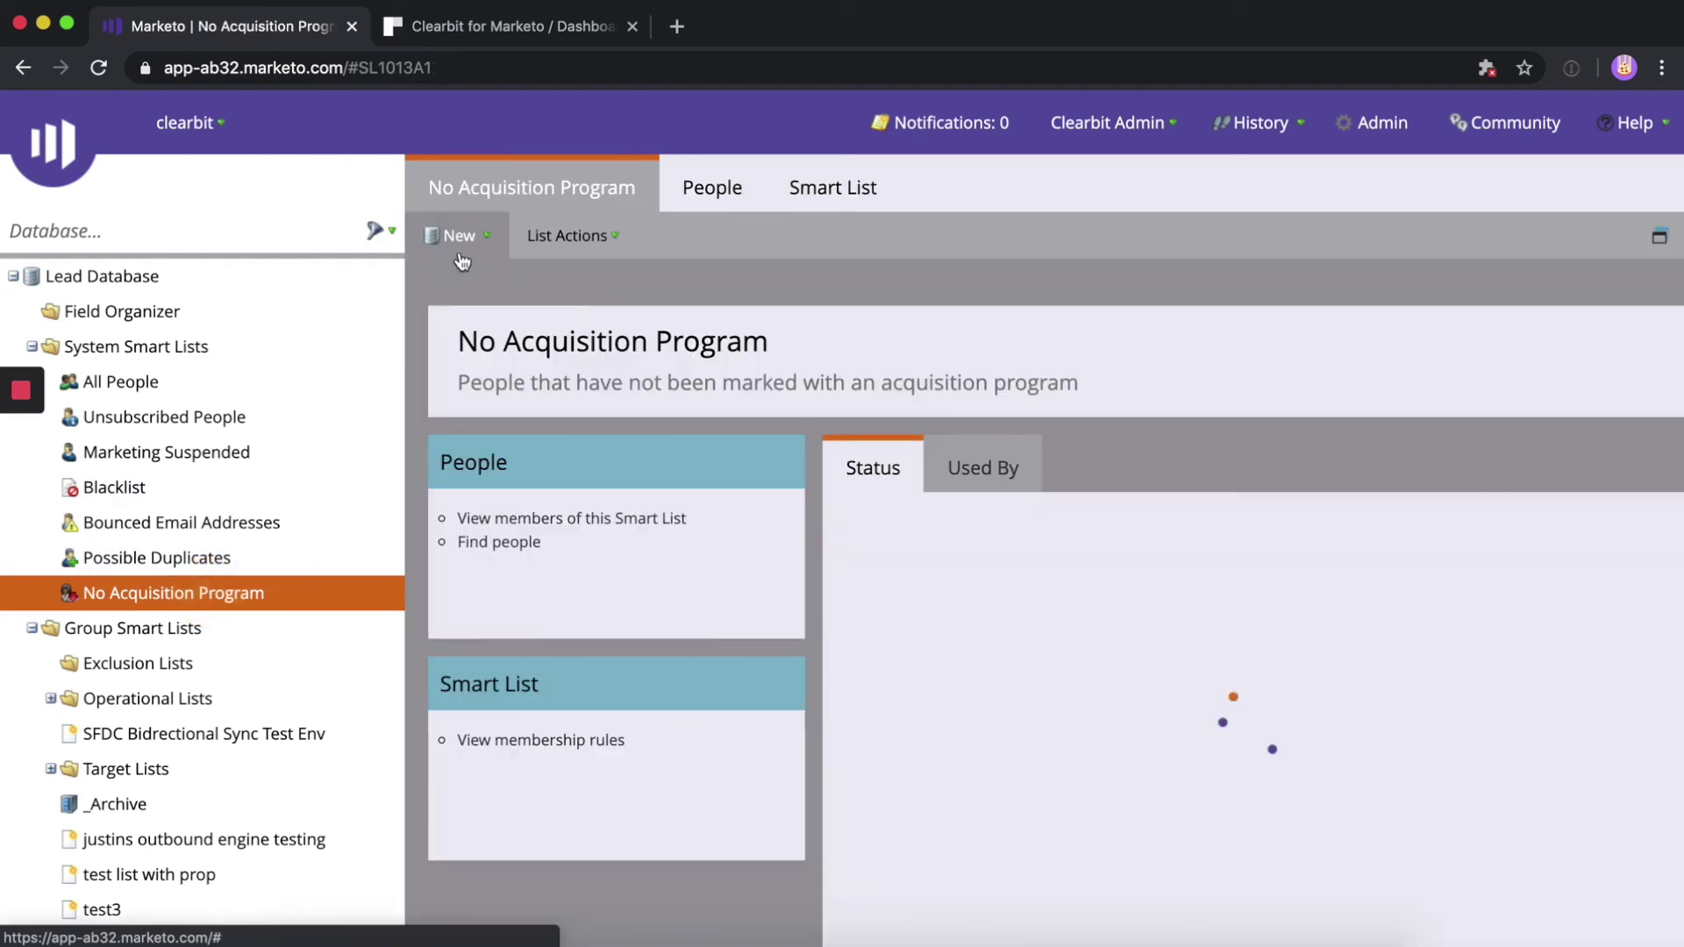
pyautogui.click(449, 235)
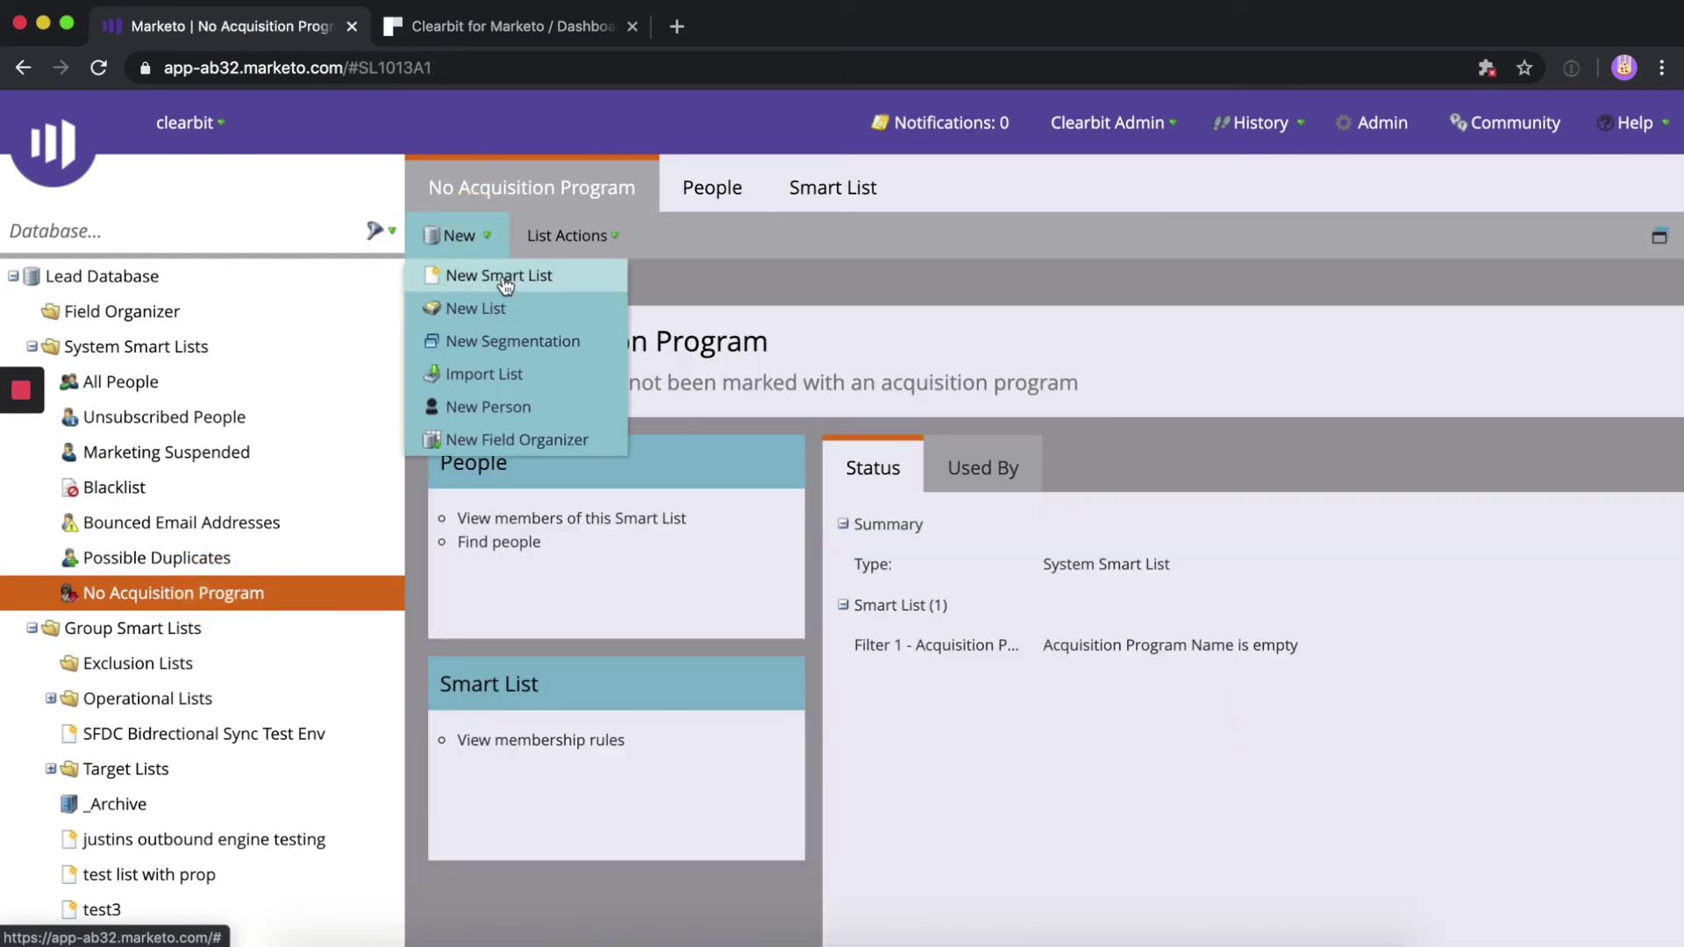
pyautogui.click(523, 406)
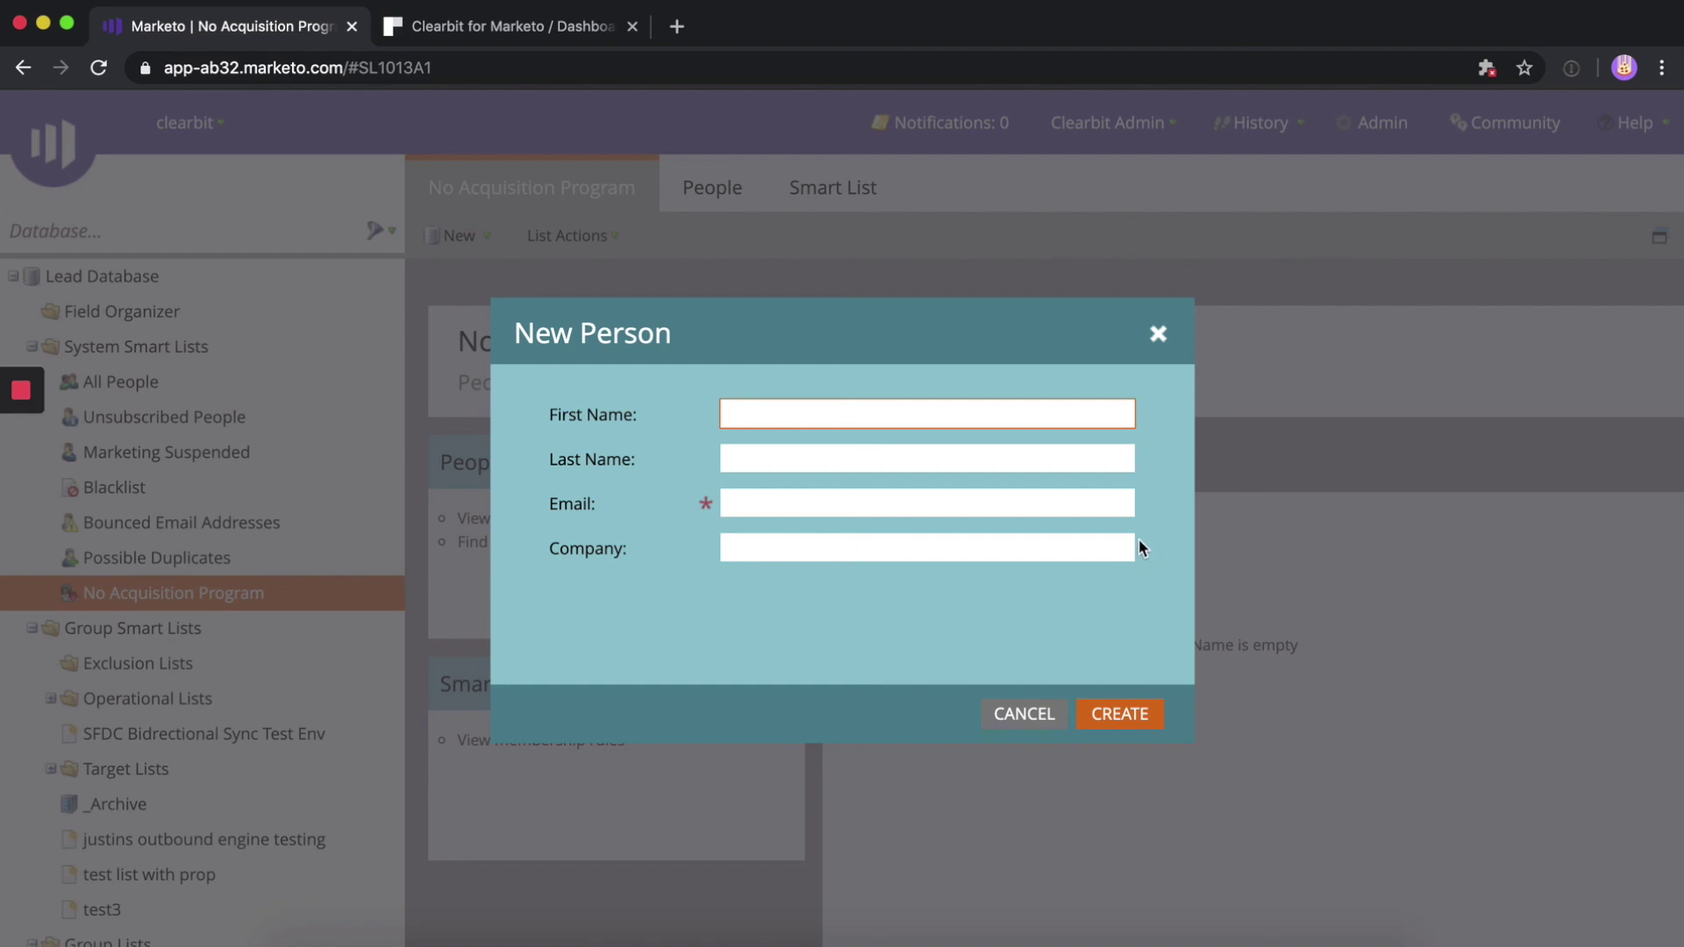
pyautogui.click(1052, 500)
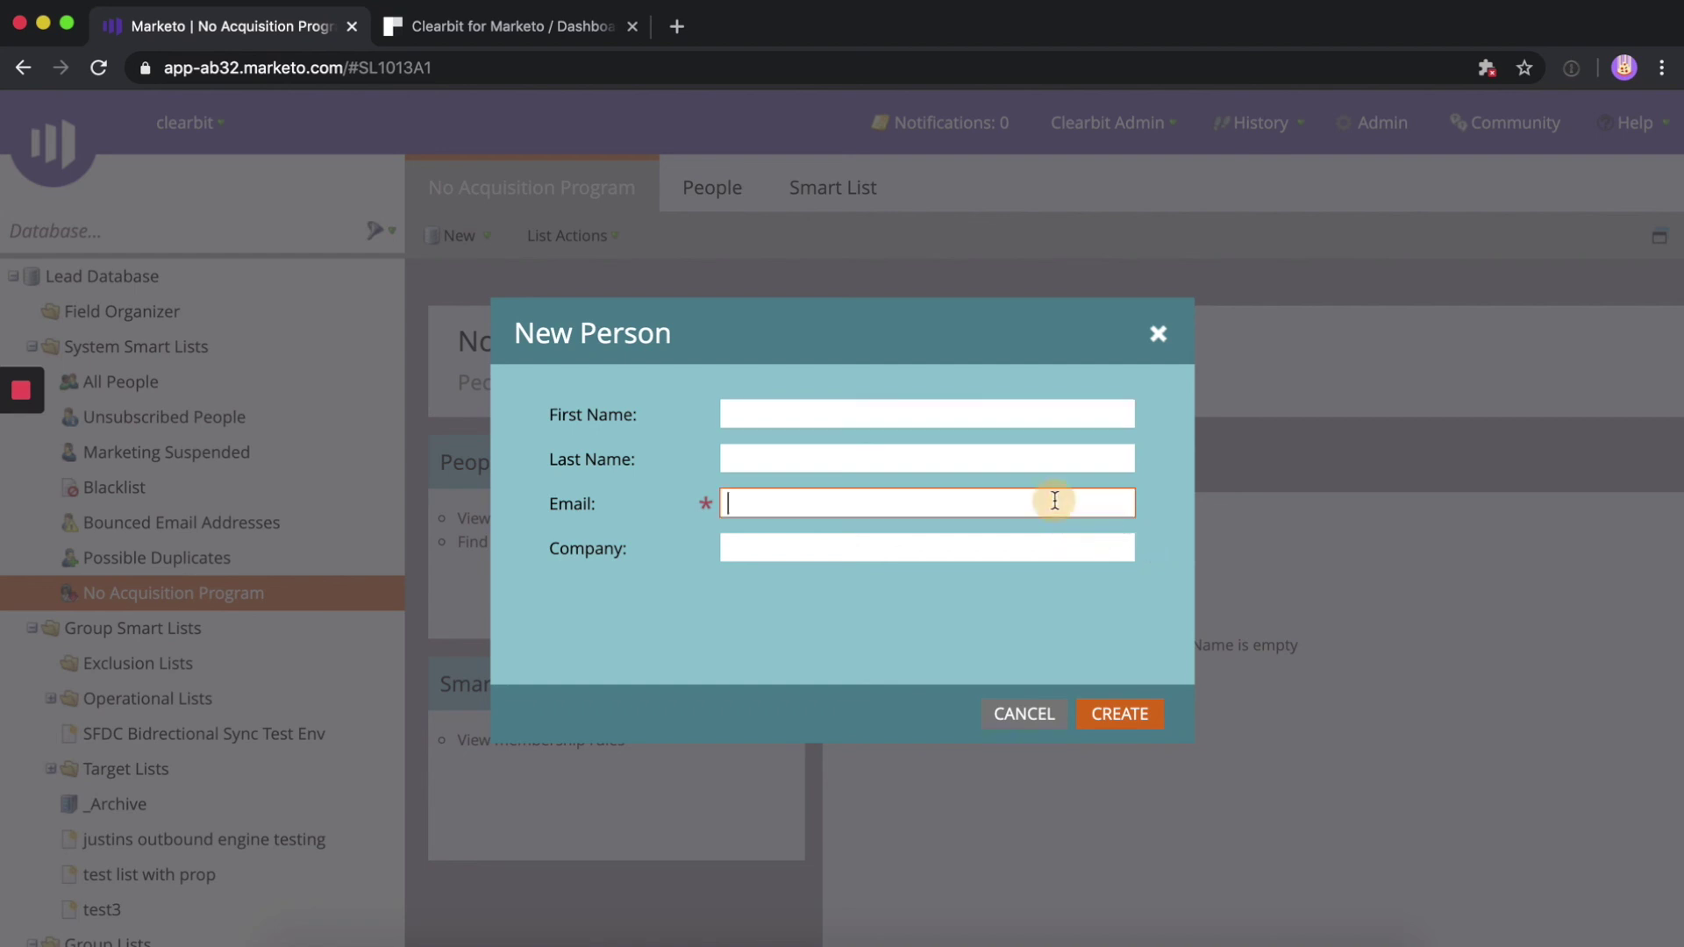
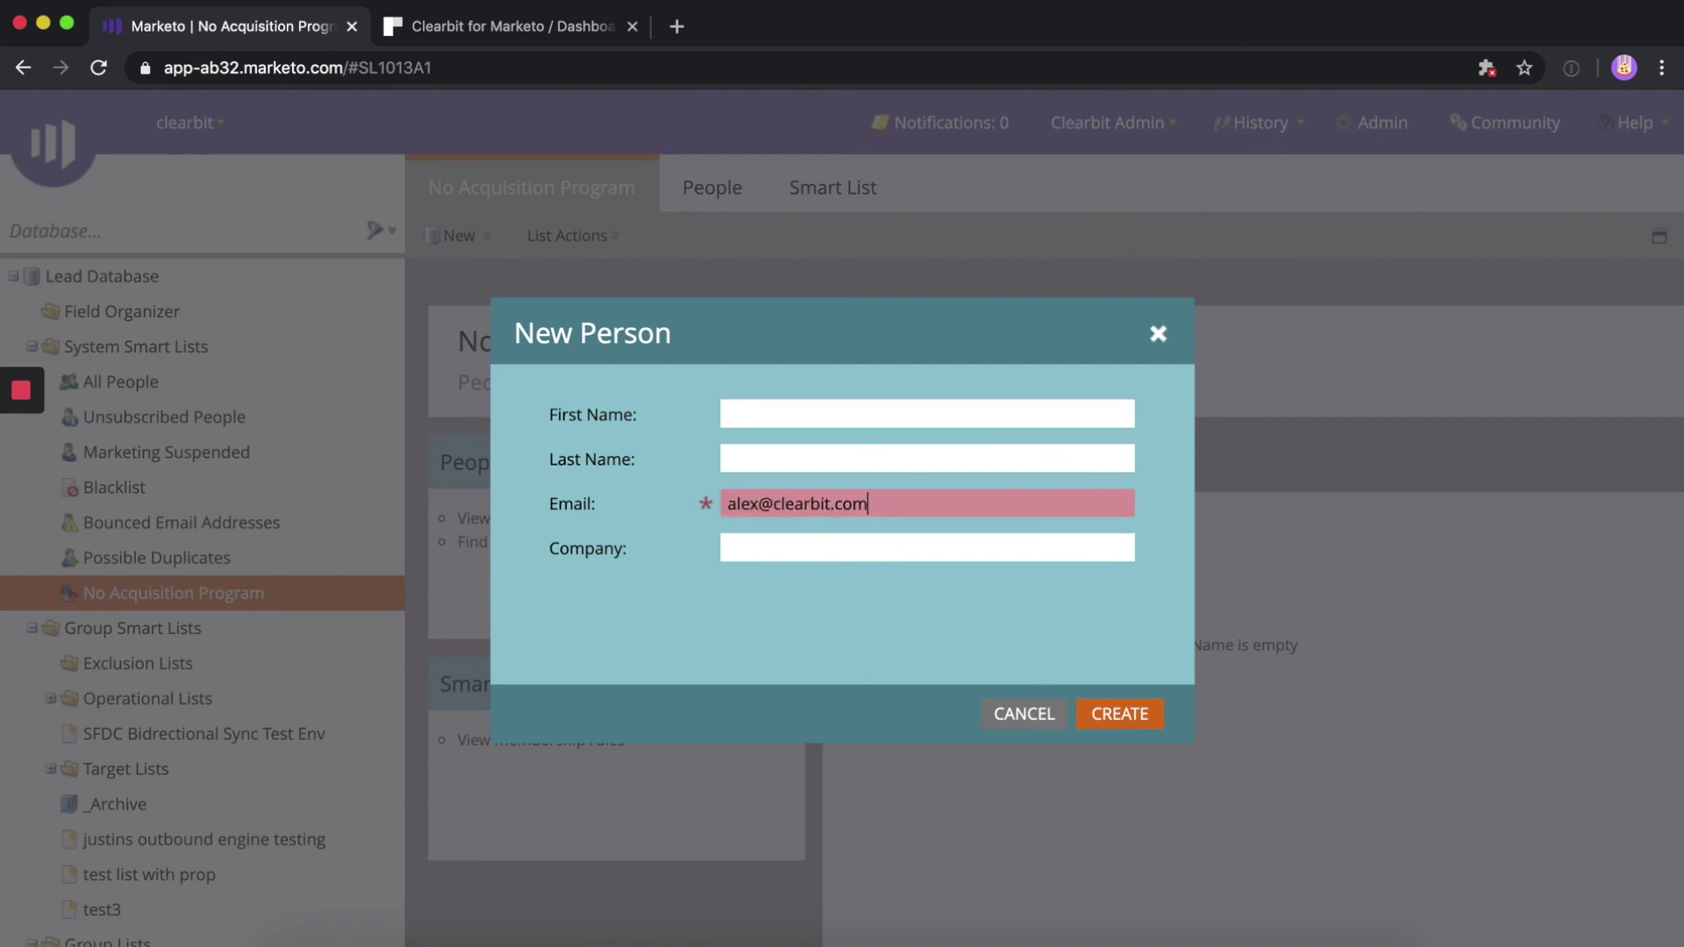
pyautogui.click(1114, 712)
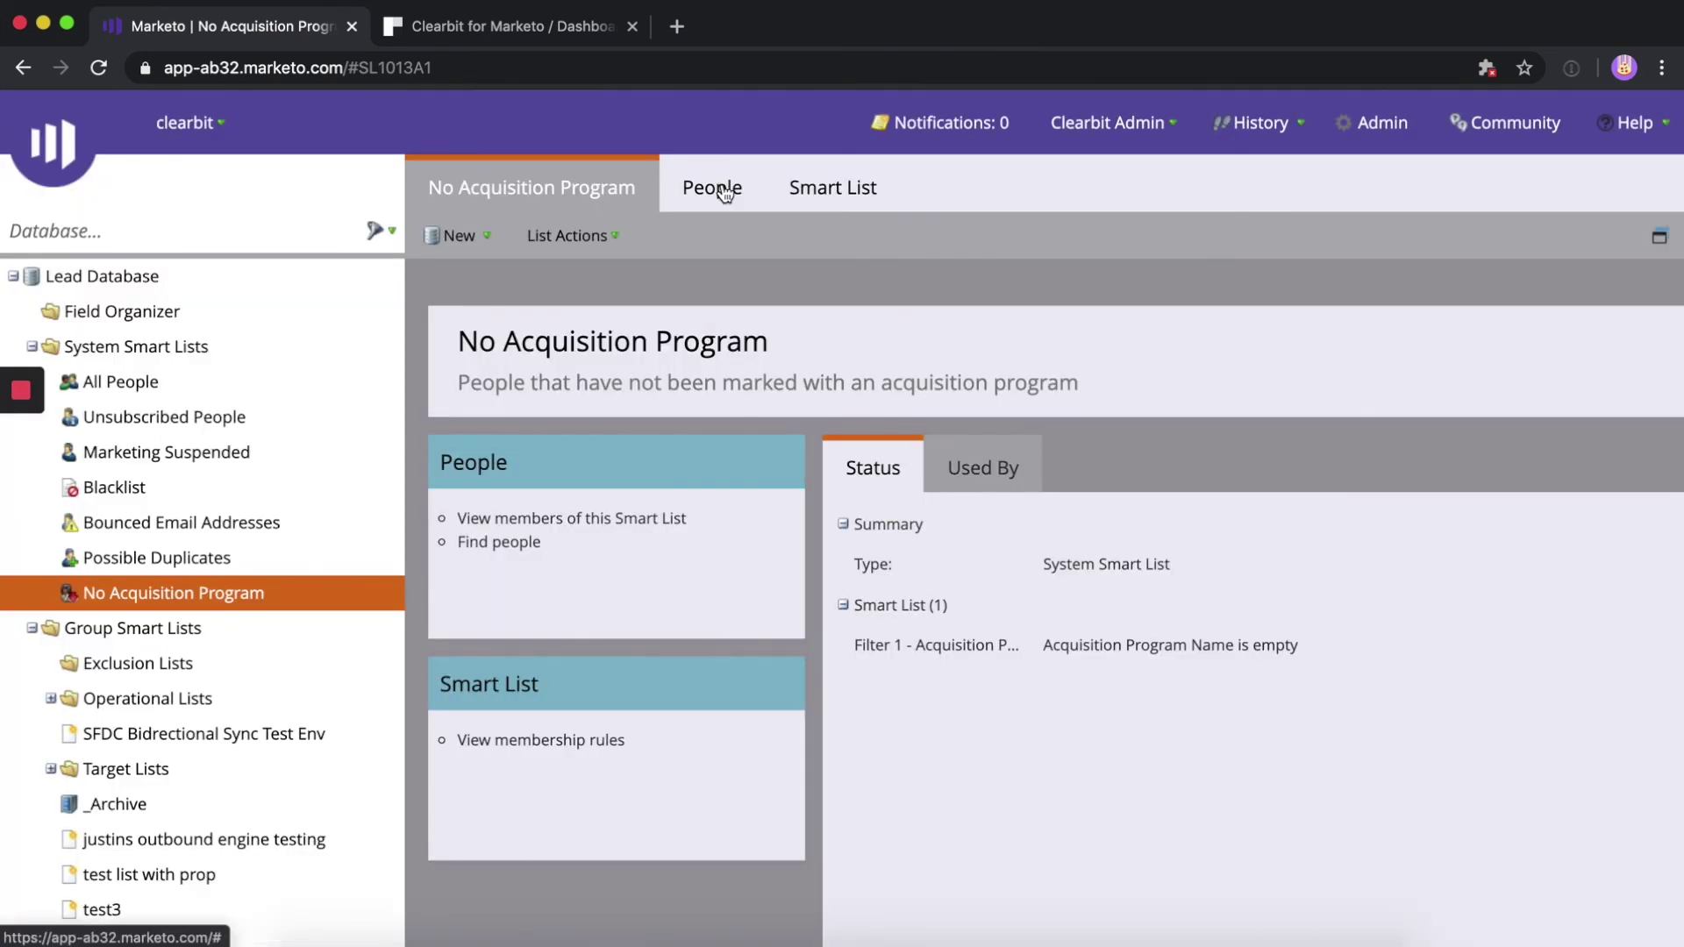
# Open the new person's record and check the Clearbit-filled first name, last name, job title and phone
pyautogui.click(723, 190)
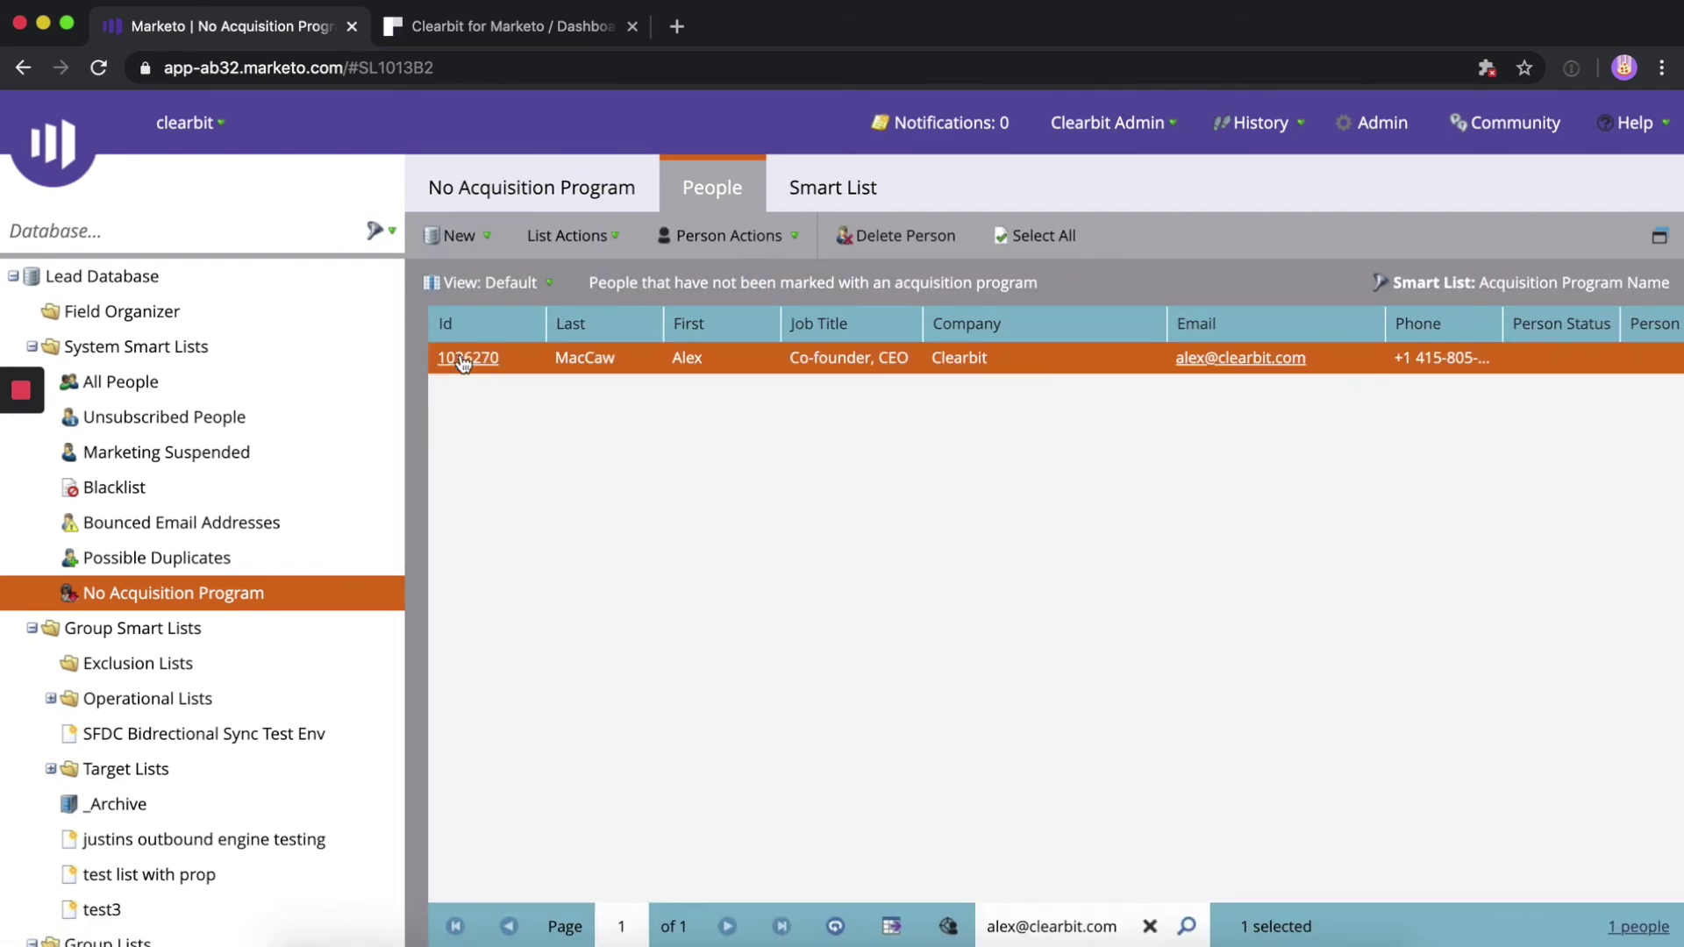
pyautogui.doubleClick(463, 360)
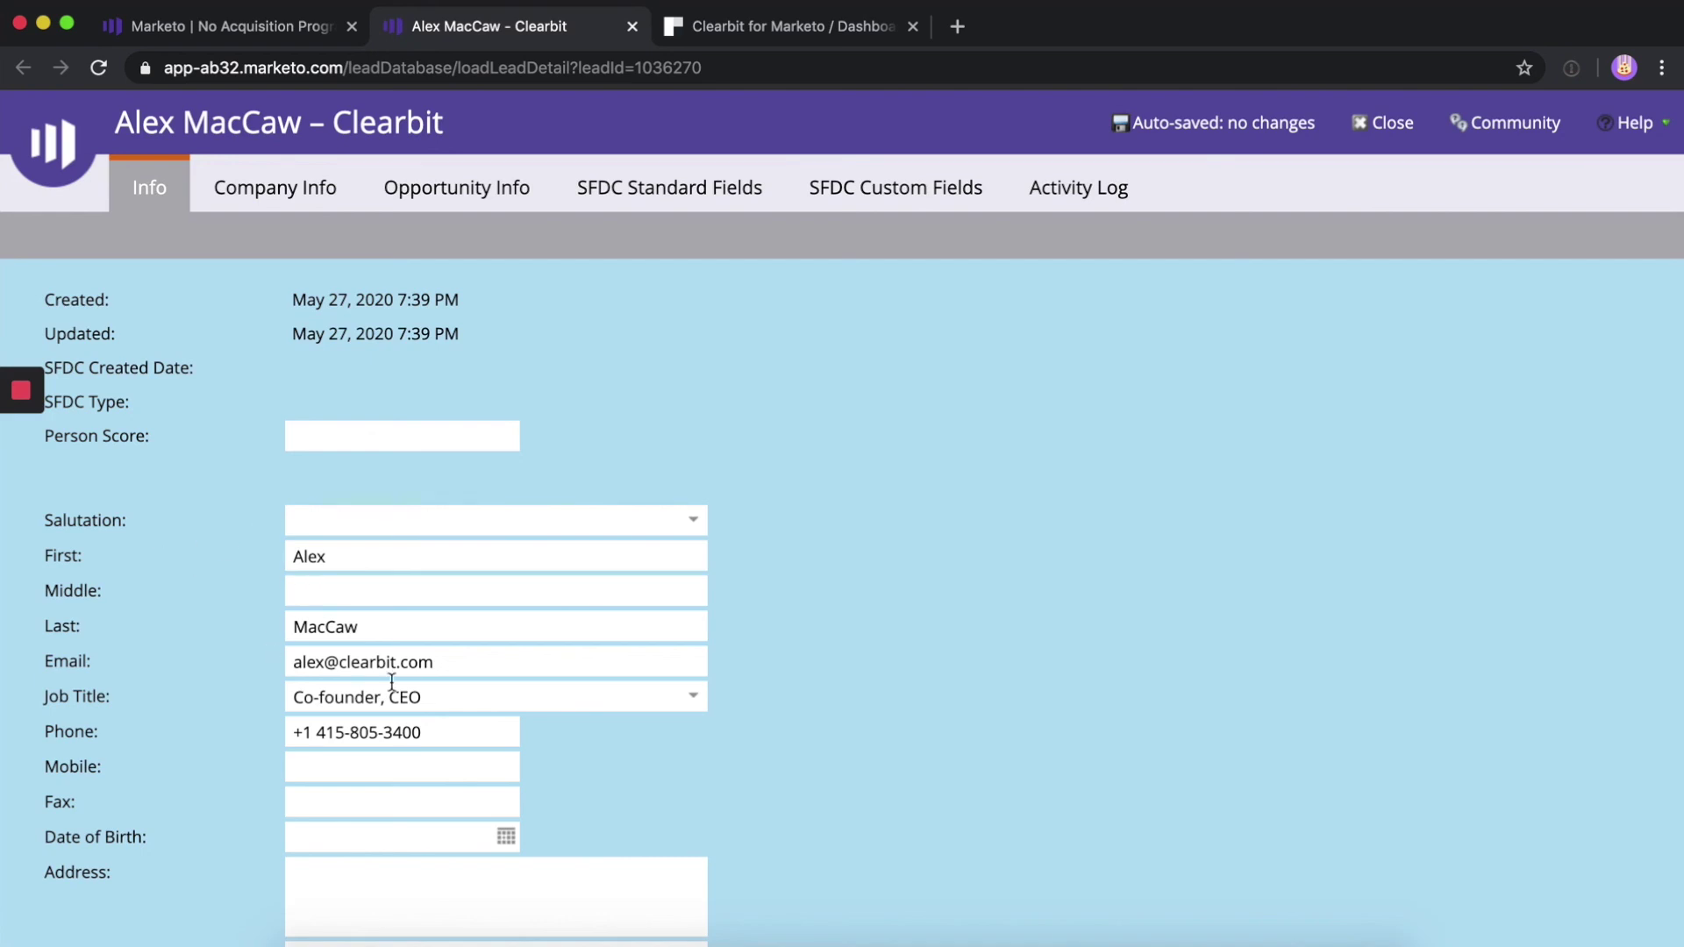
pyautogui.click(435, 664)
pyautogui.moveTo(434, 664); pyautogui.dragTo(283, 665)
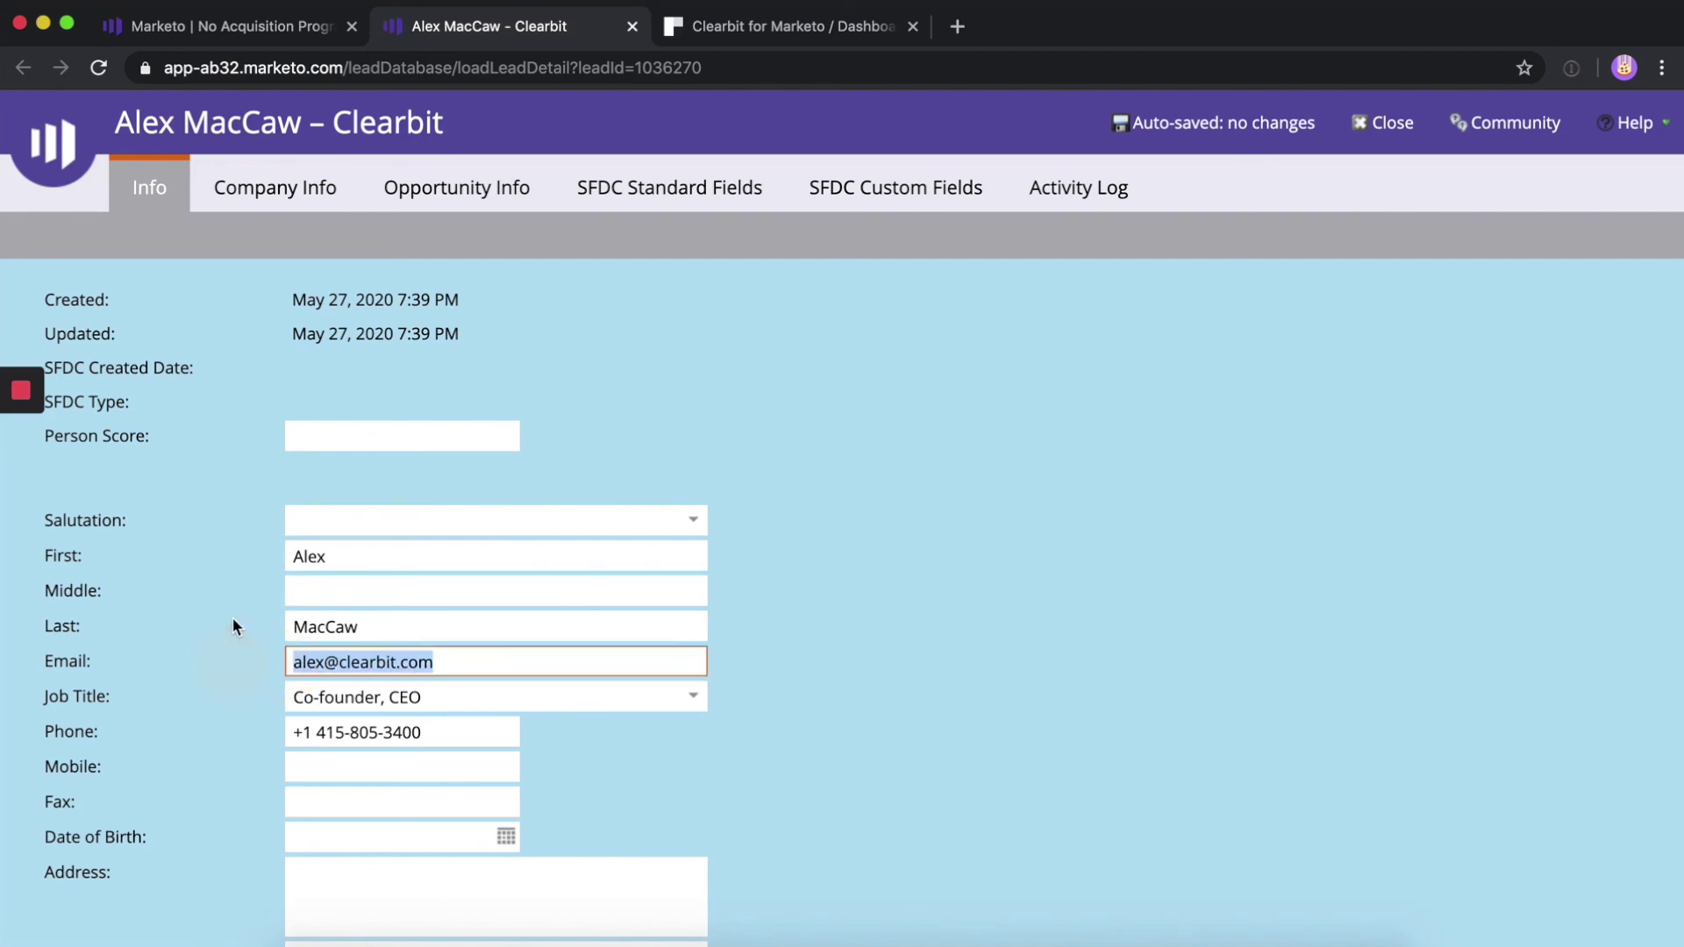
pyautogui.click(203, 618)
pyautogui.click(171, 545)
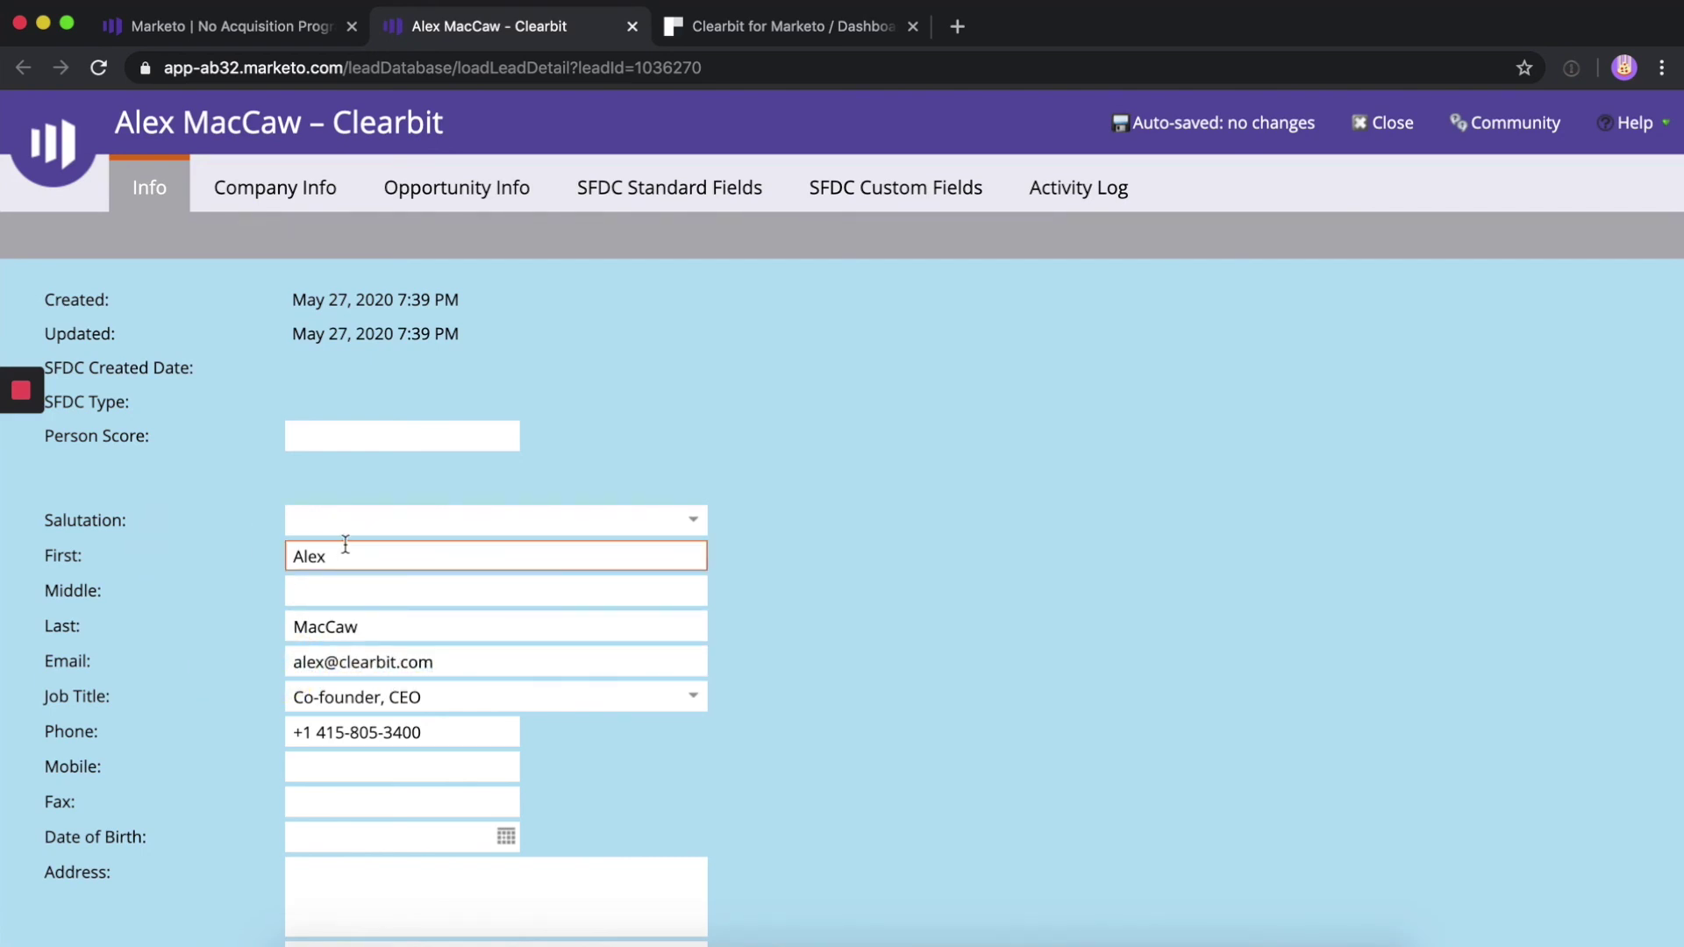
pyautogui.click(377, 627)
pyautogui.click(423, 700)
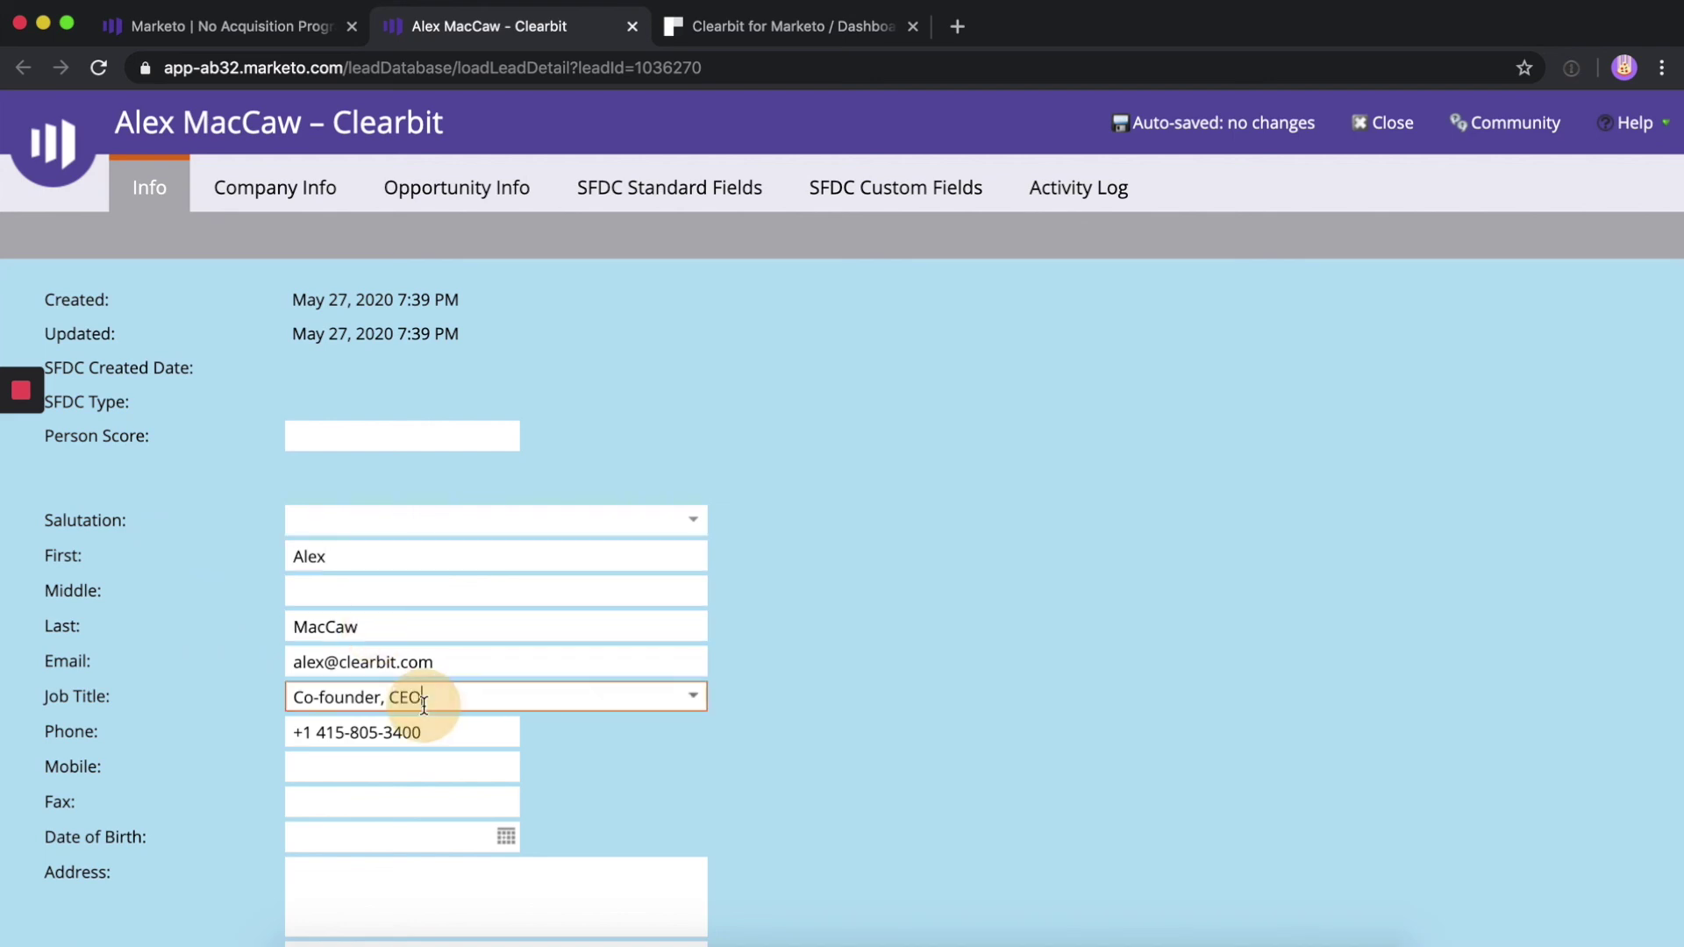
pyautogui.click(443, 728)
pyautogui.scroll(-5, 444, 728)
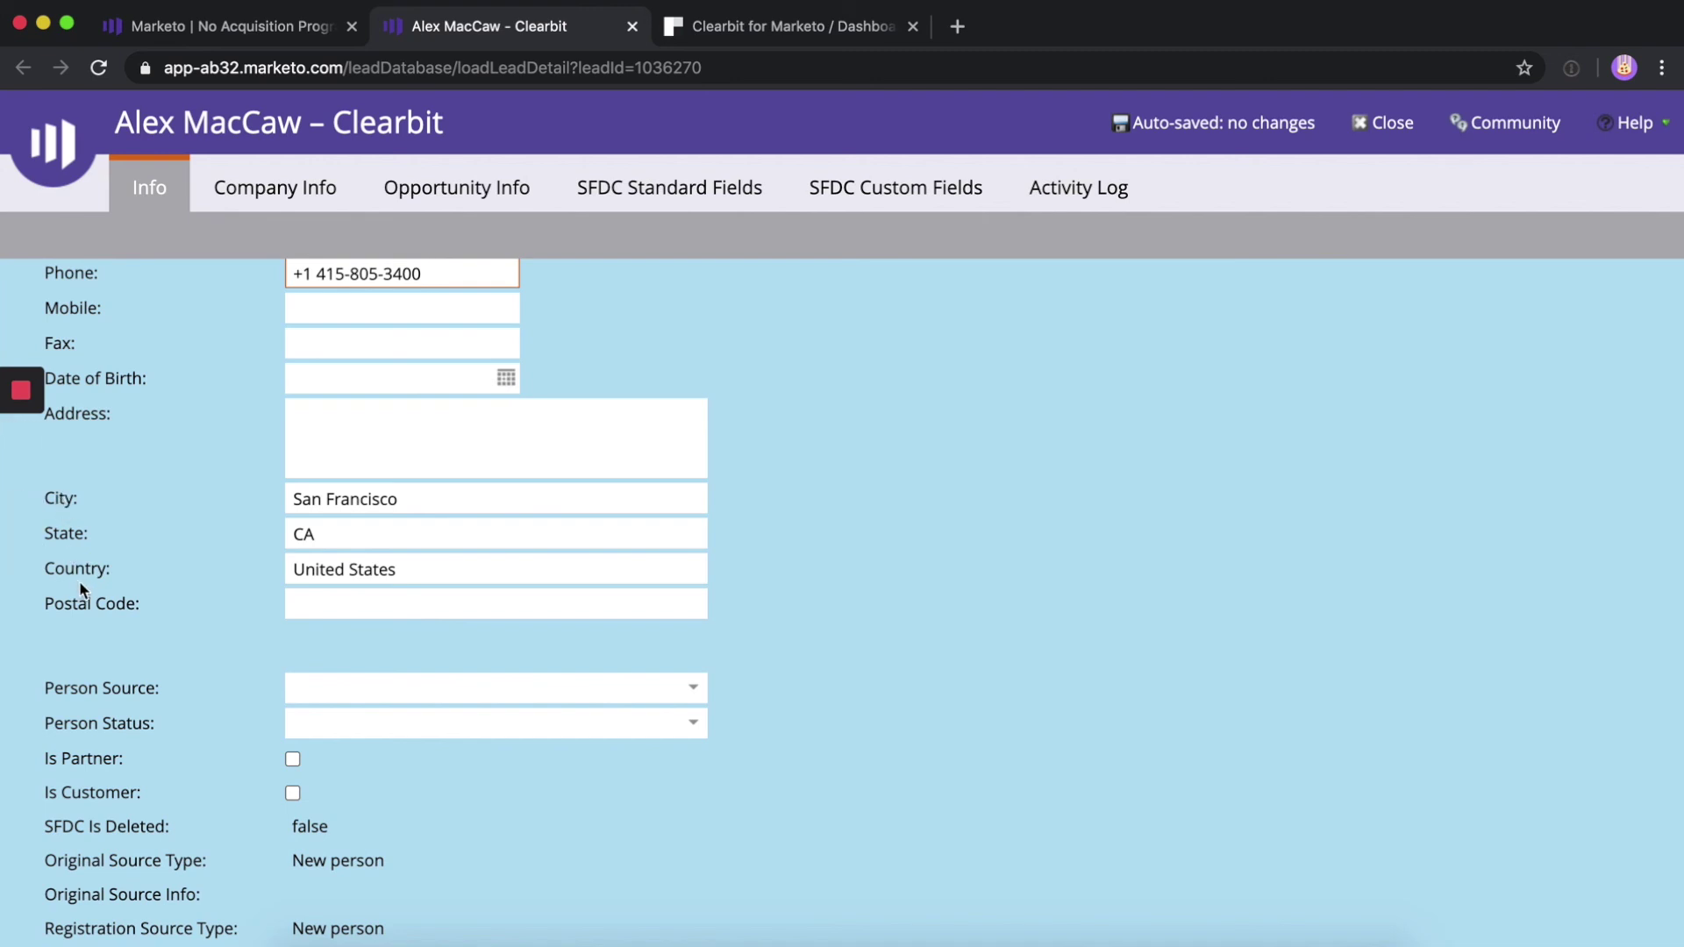
# Find the Demo Onboarding Call Webhook entry in the person's Activity Log
pyautogui.click(1081, 188)
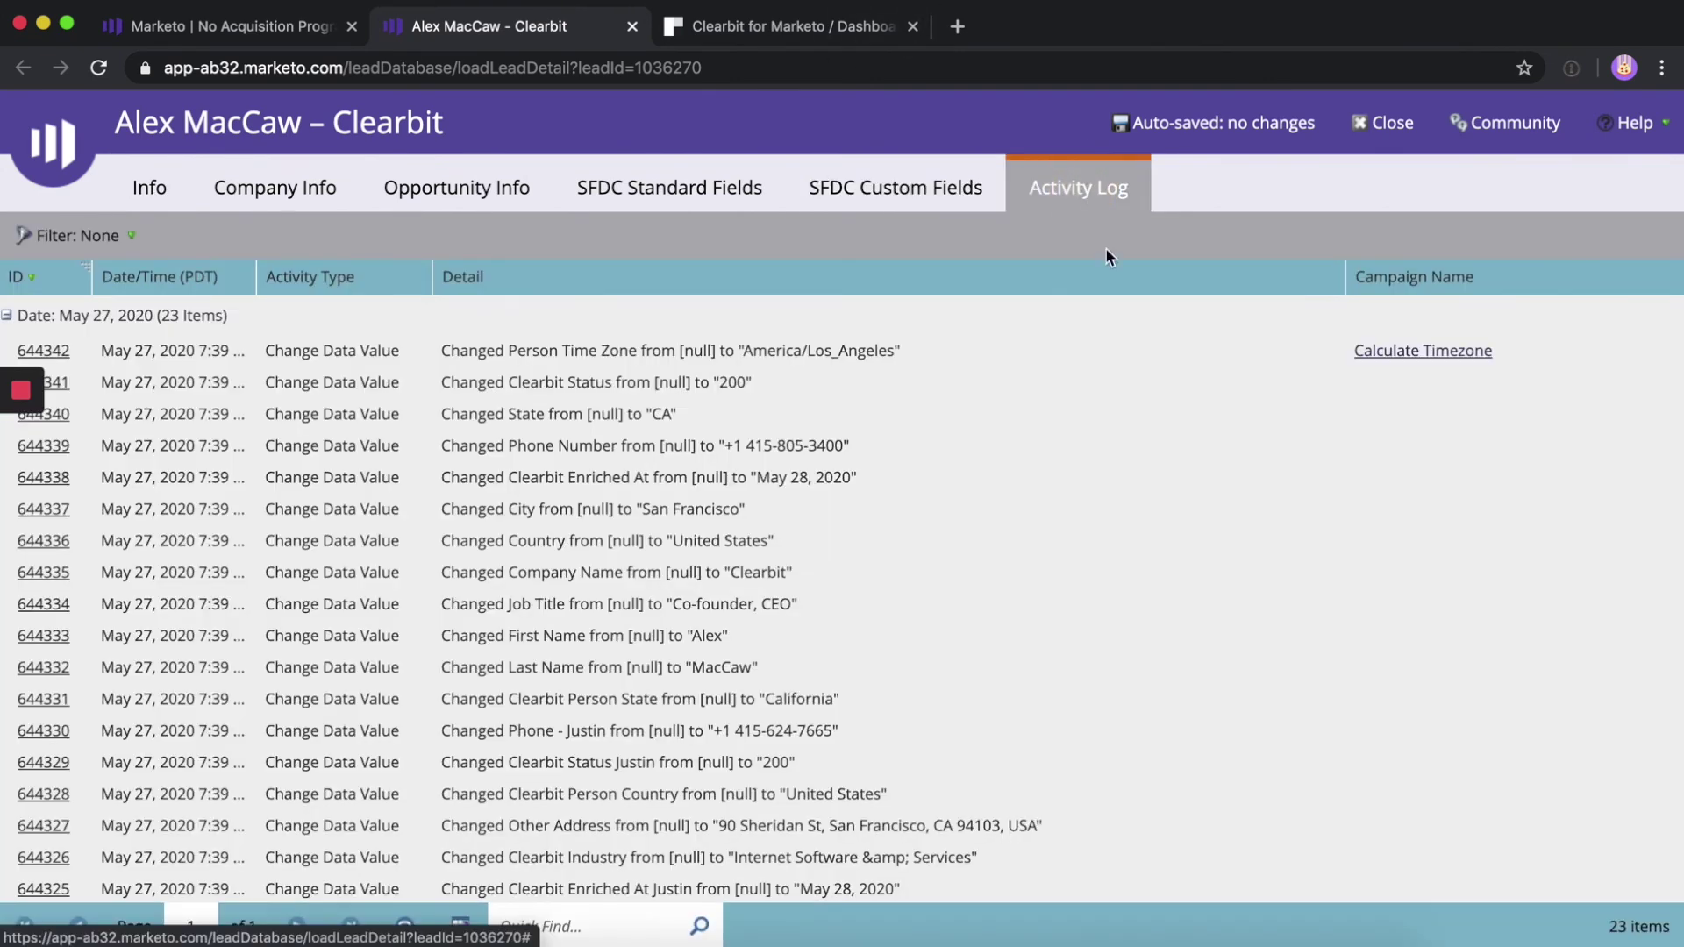
pyautogui.scroll(-1, 725, 828)
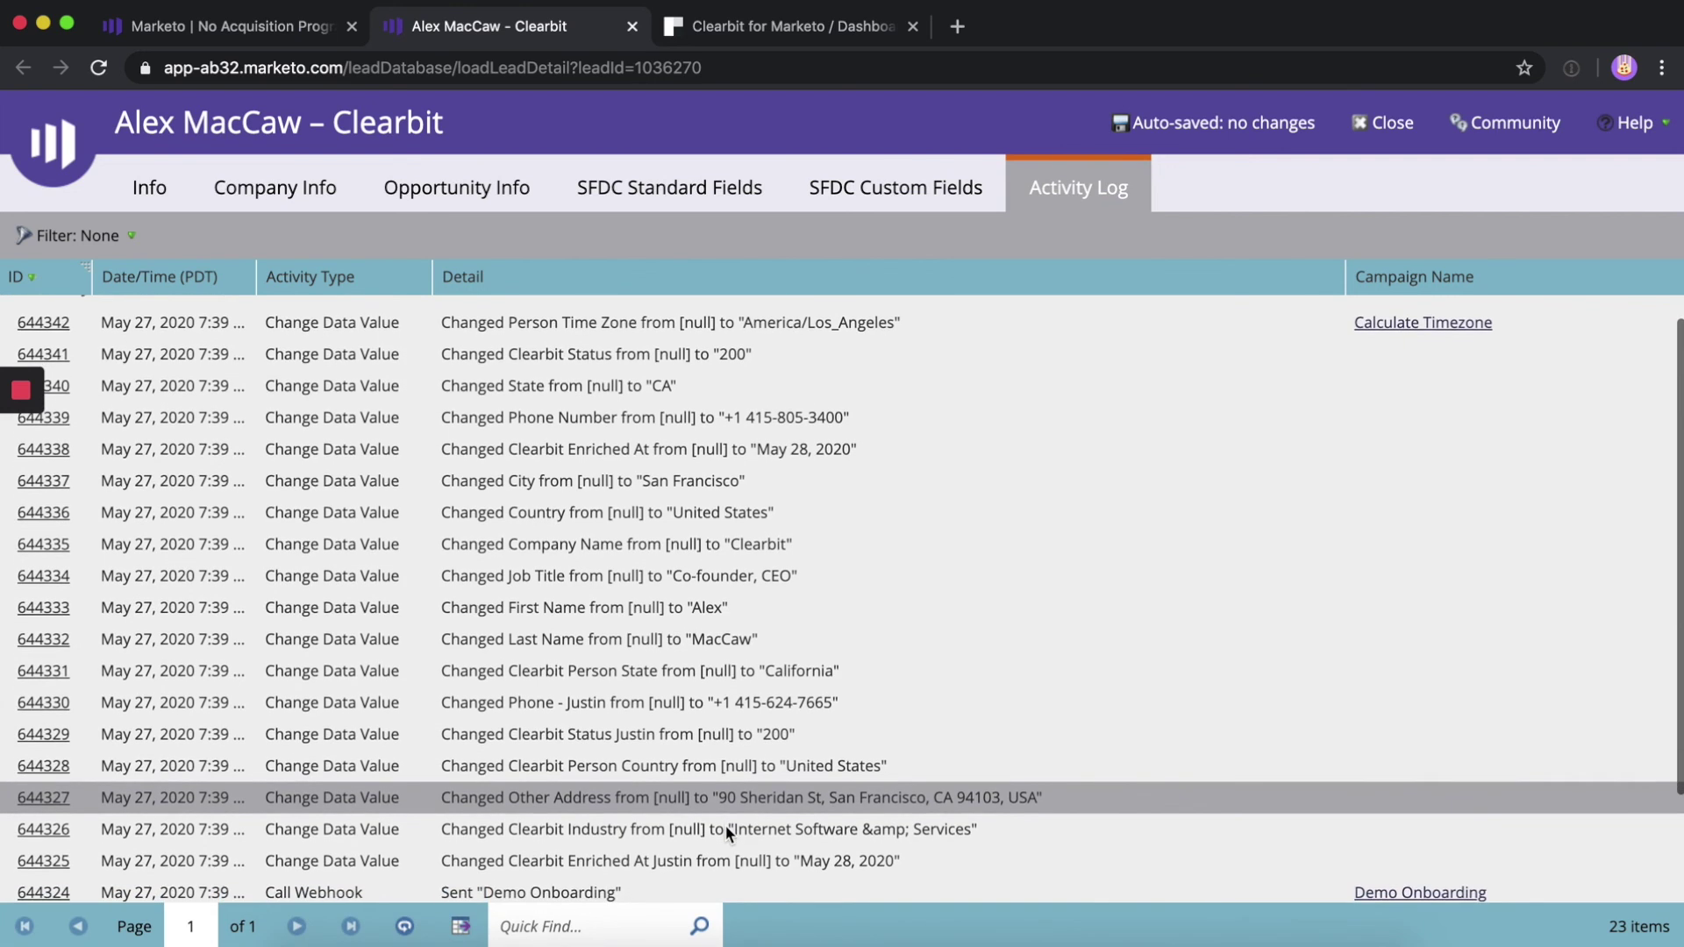
pyautogui.click(474, 880)
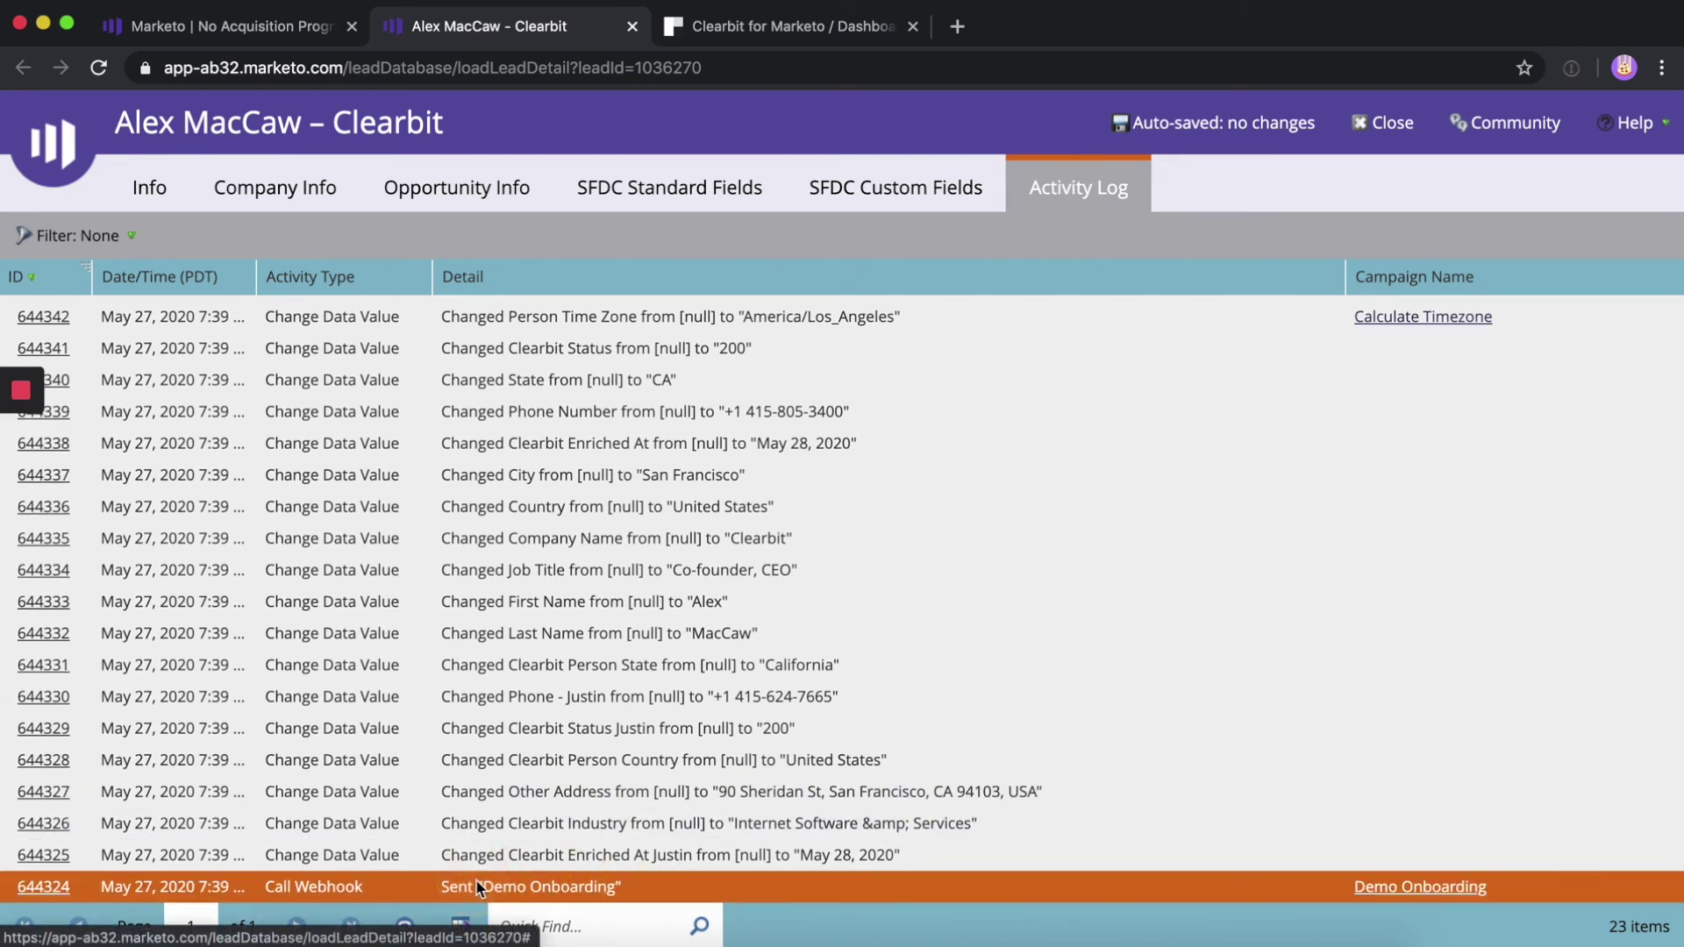
pyautogui.scroll(1, 527, 772)
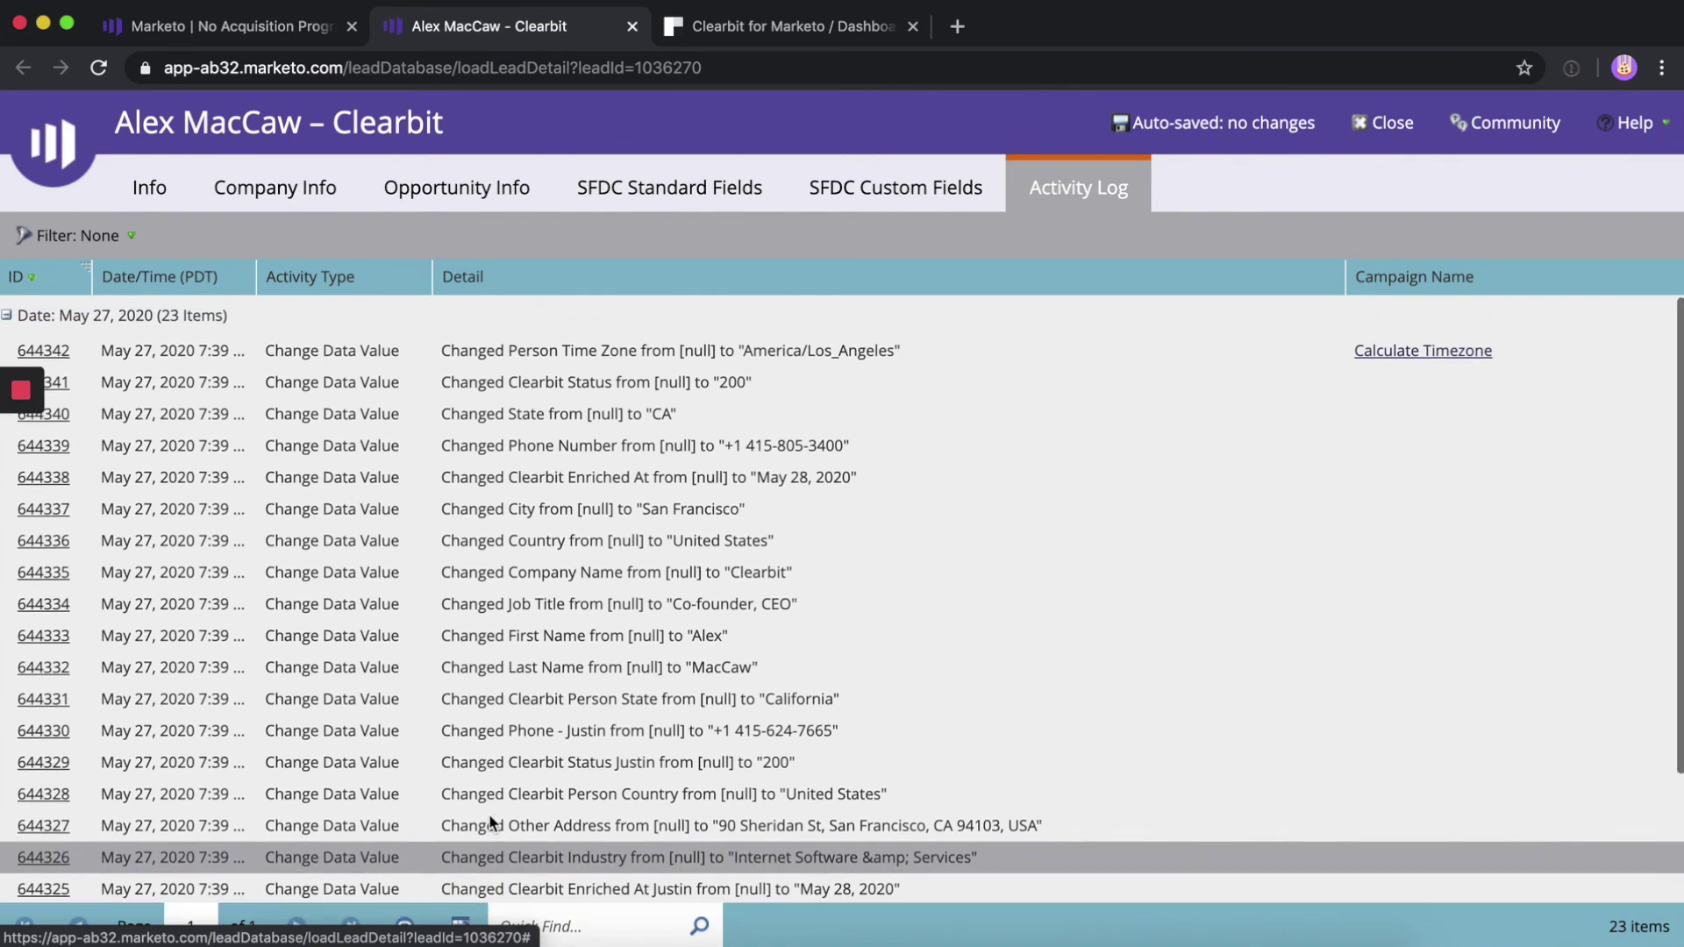